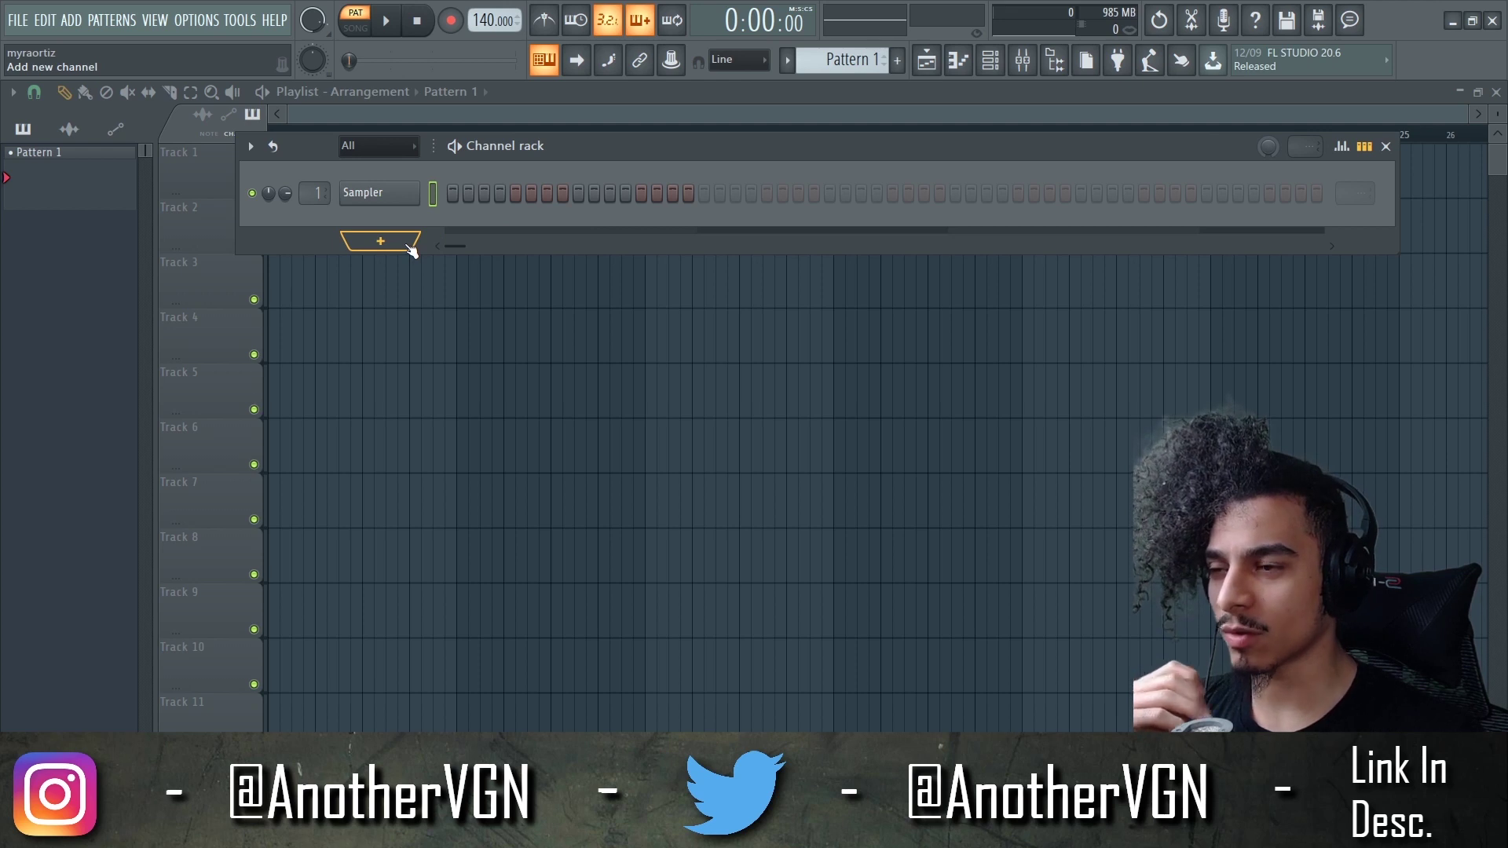
Add a FLEX channel and audition the Mobile Synth Pluck presets, settling on Synpluck Noise
left_click(407, 247)
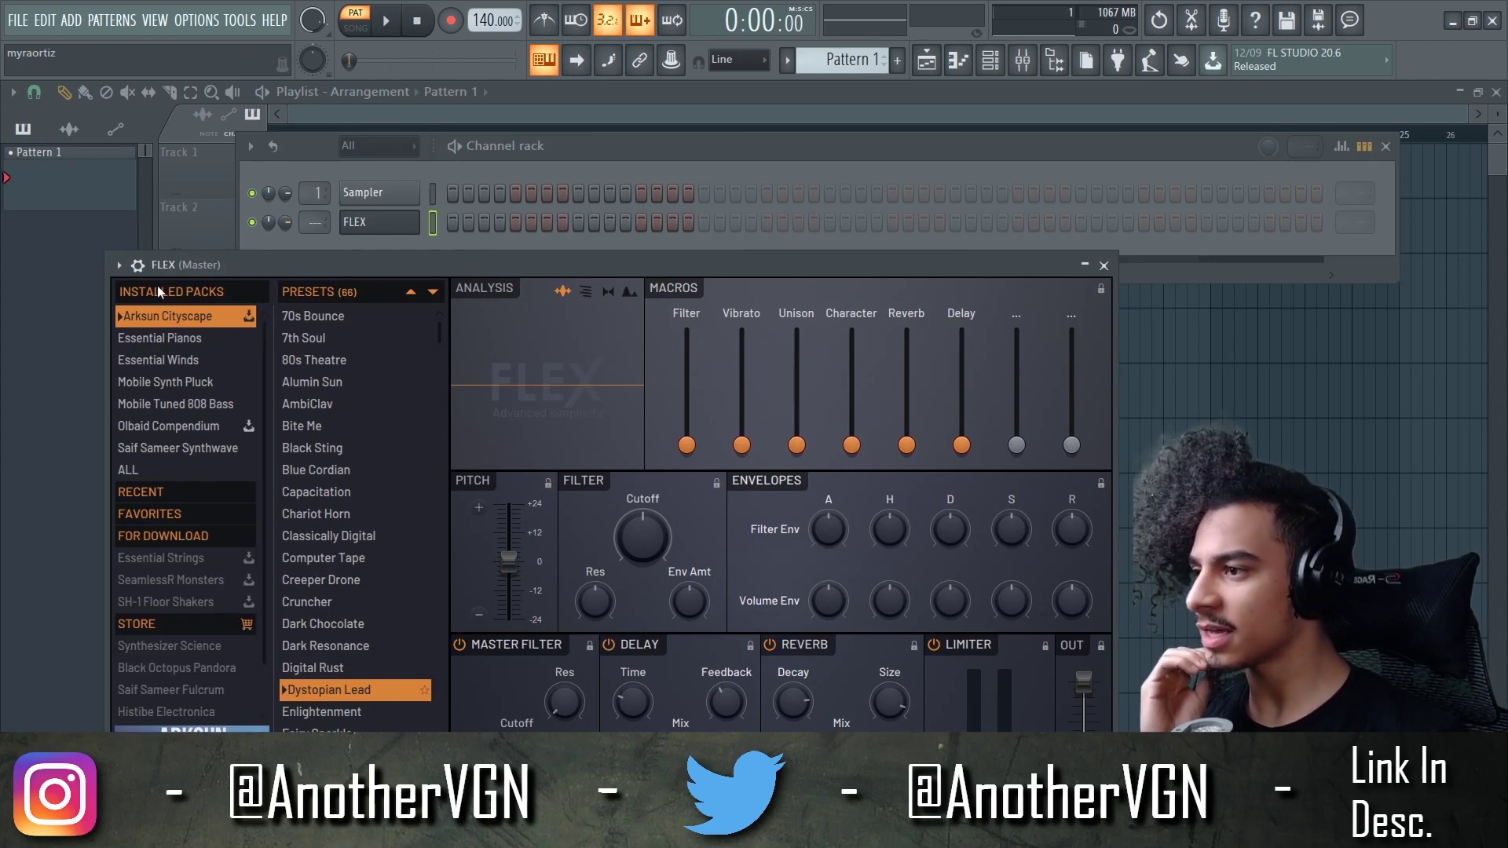
left_click(157, 279)
left_click(408, 317)
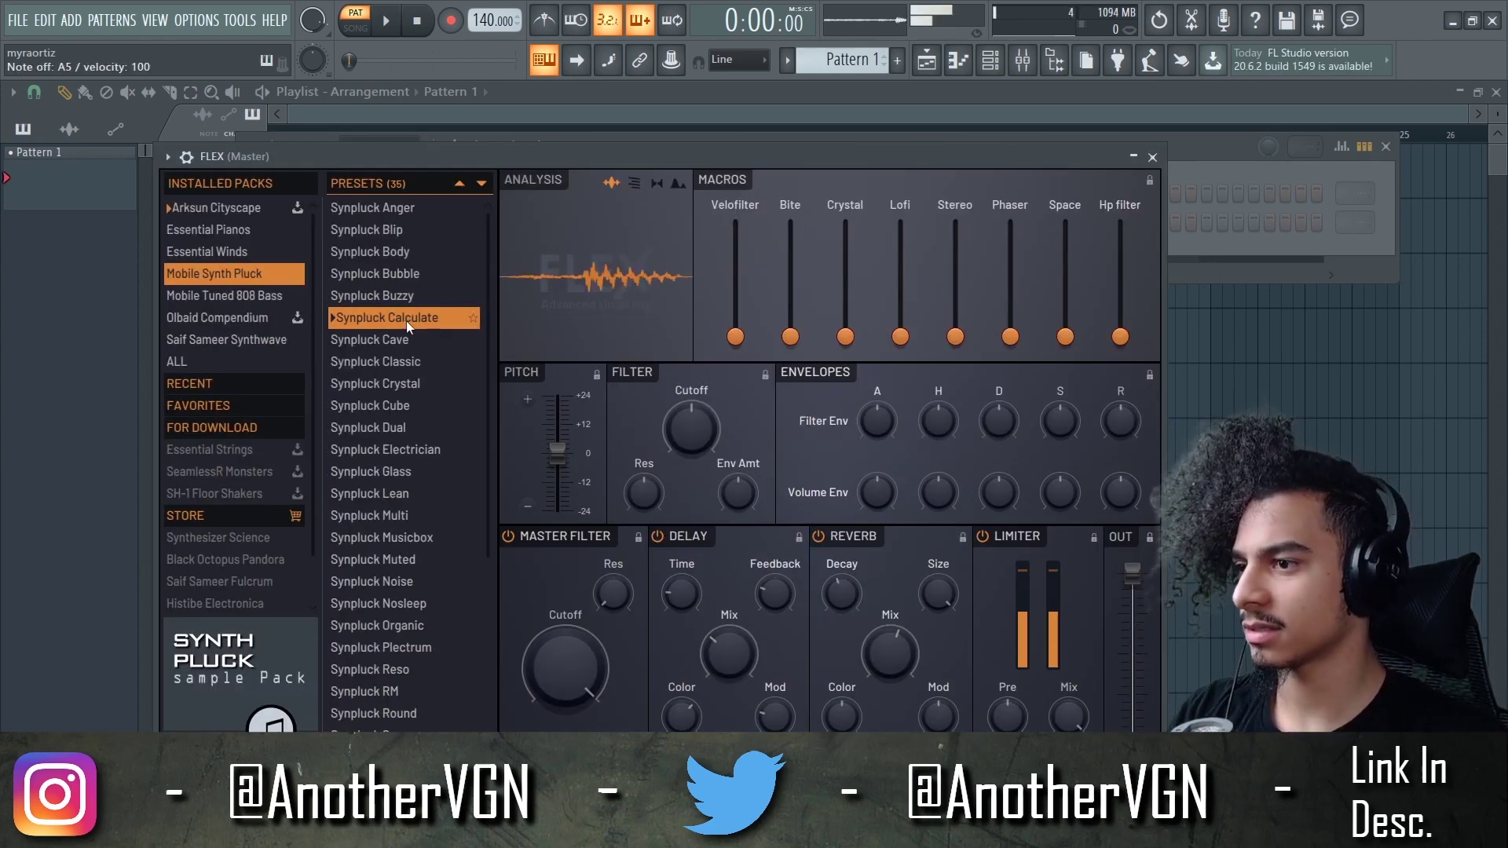
left_click(393, 340)
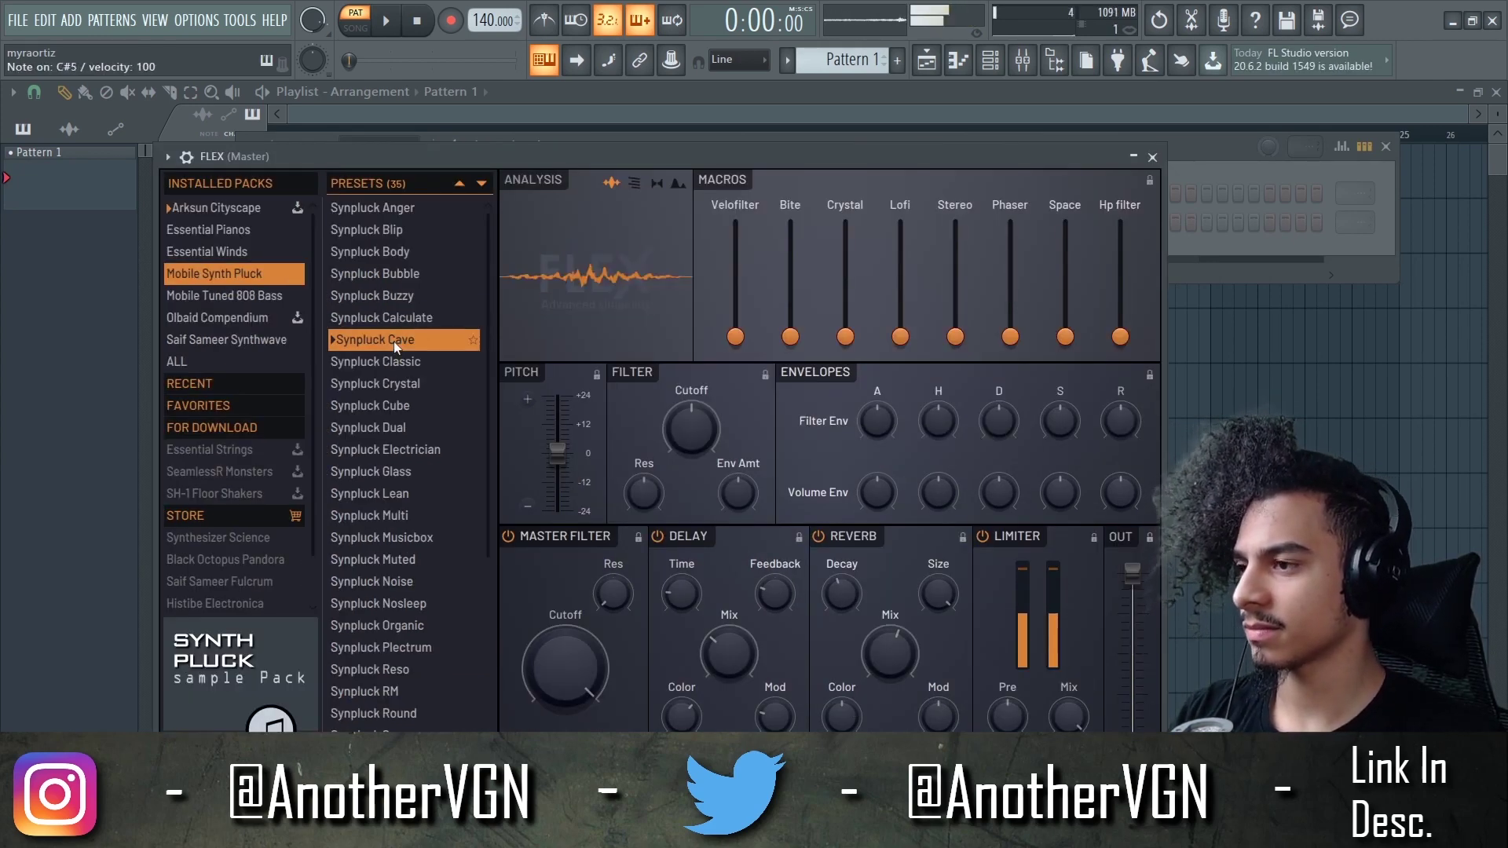
left_click(393, 361)
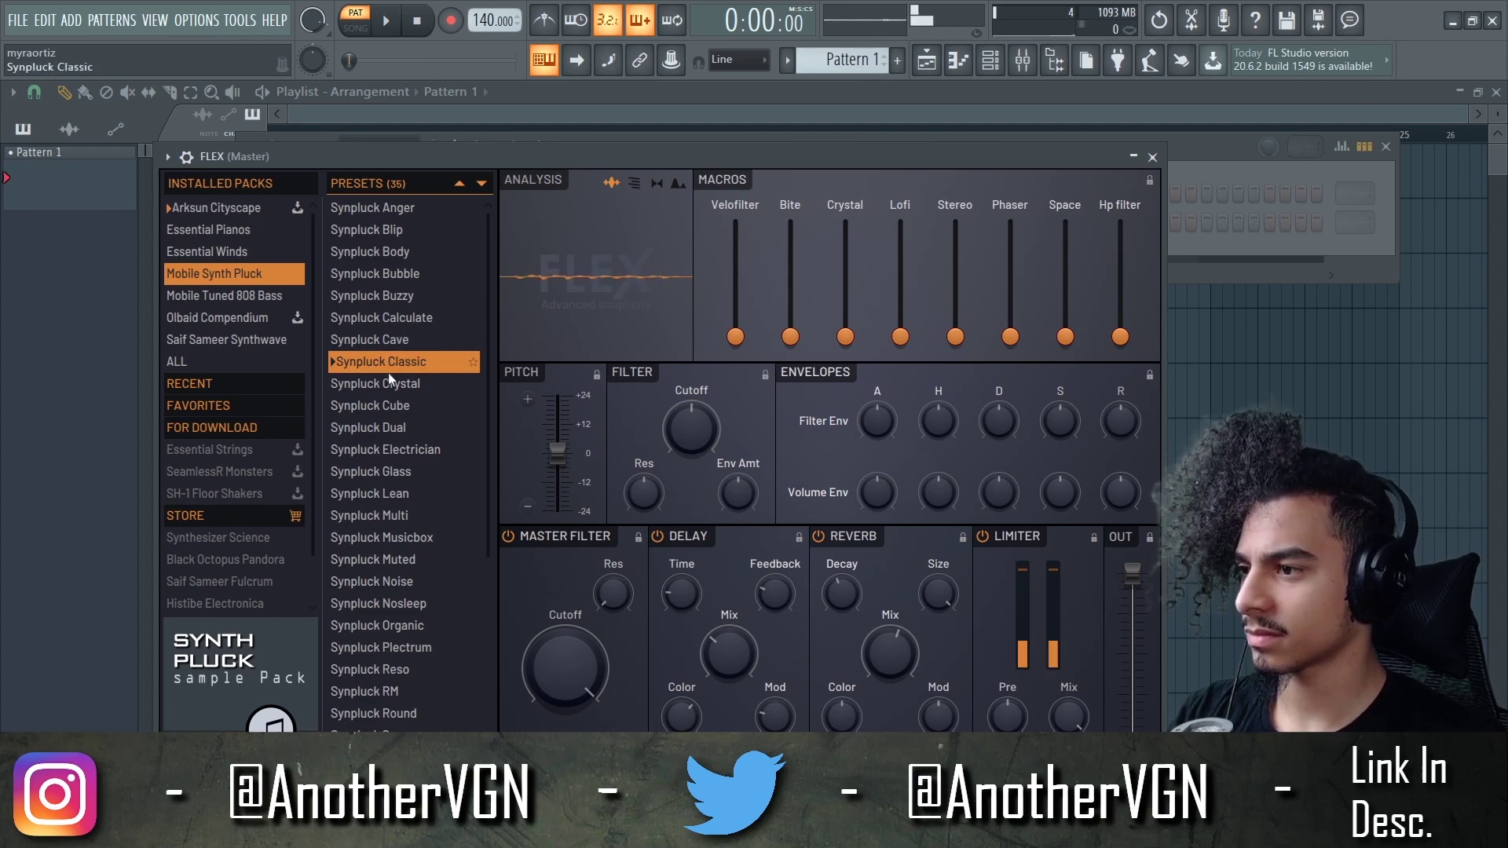
left_click(388, 581)
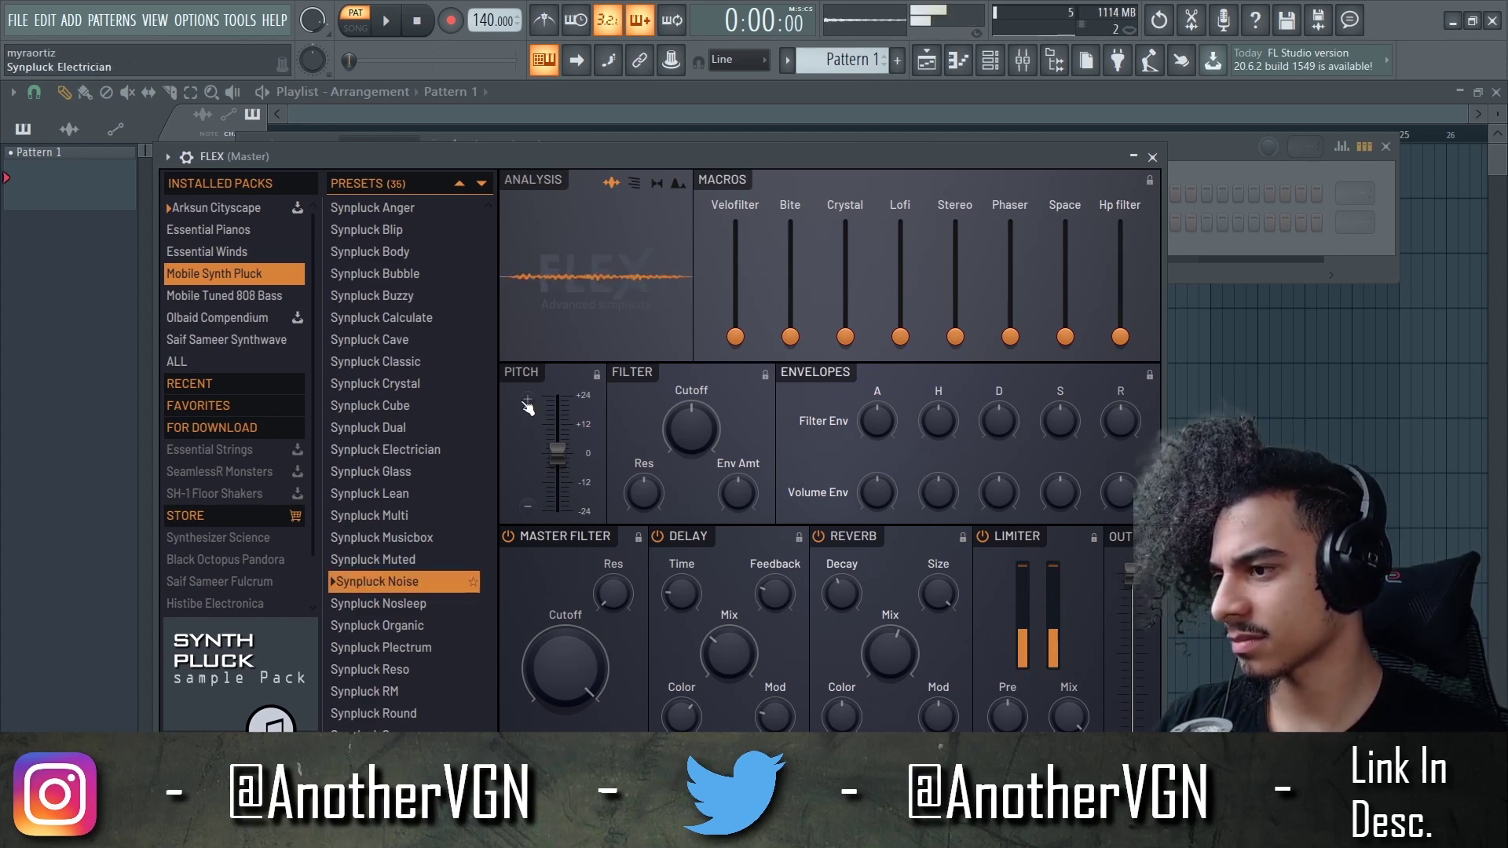
Open FLEX's piano roll, enter a two-beat G#4, B4 and D#5 chord at the start of bar 1, and play it back
key("F7")
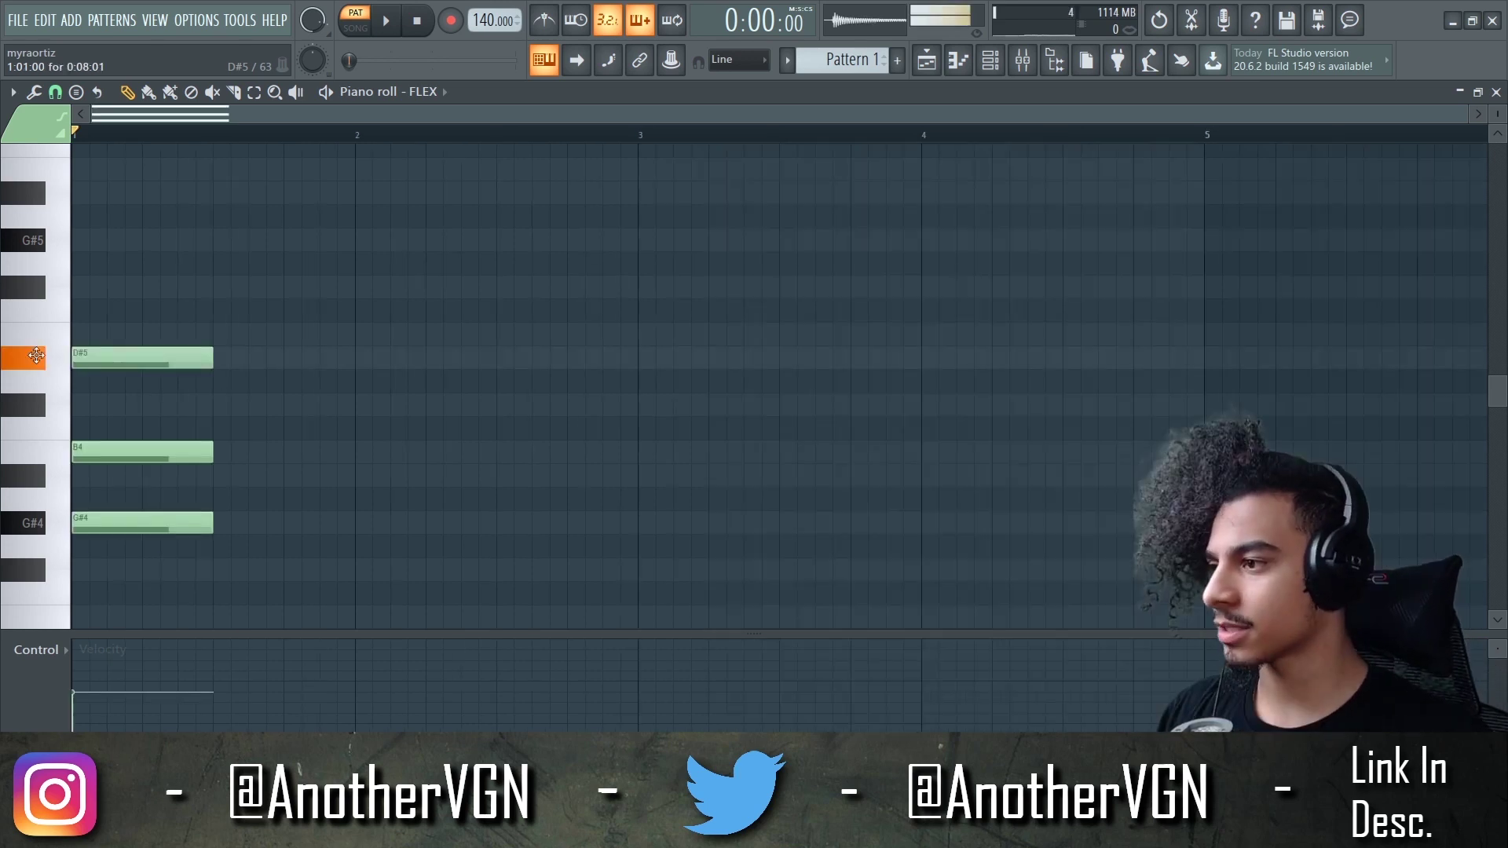
key("space")
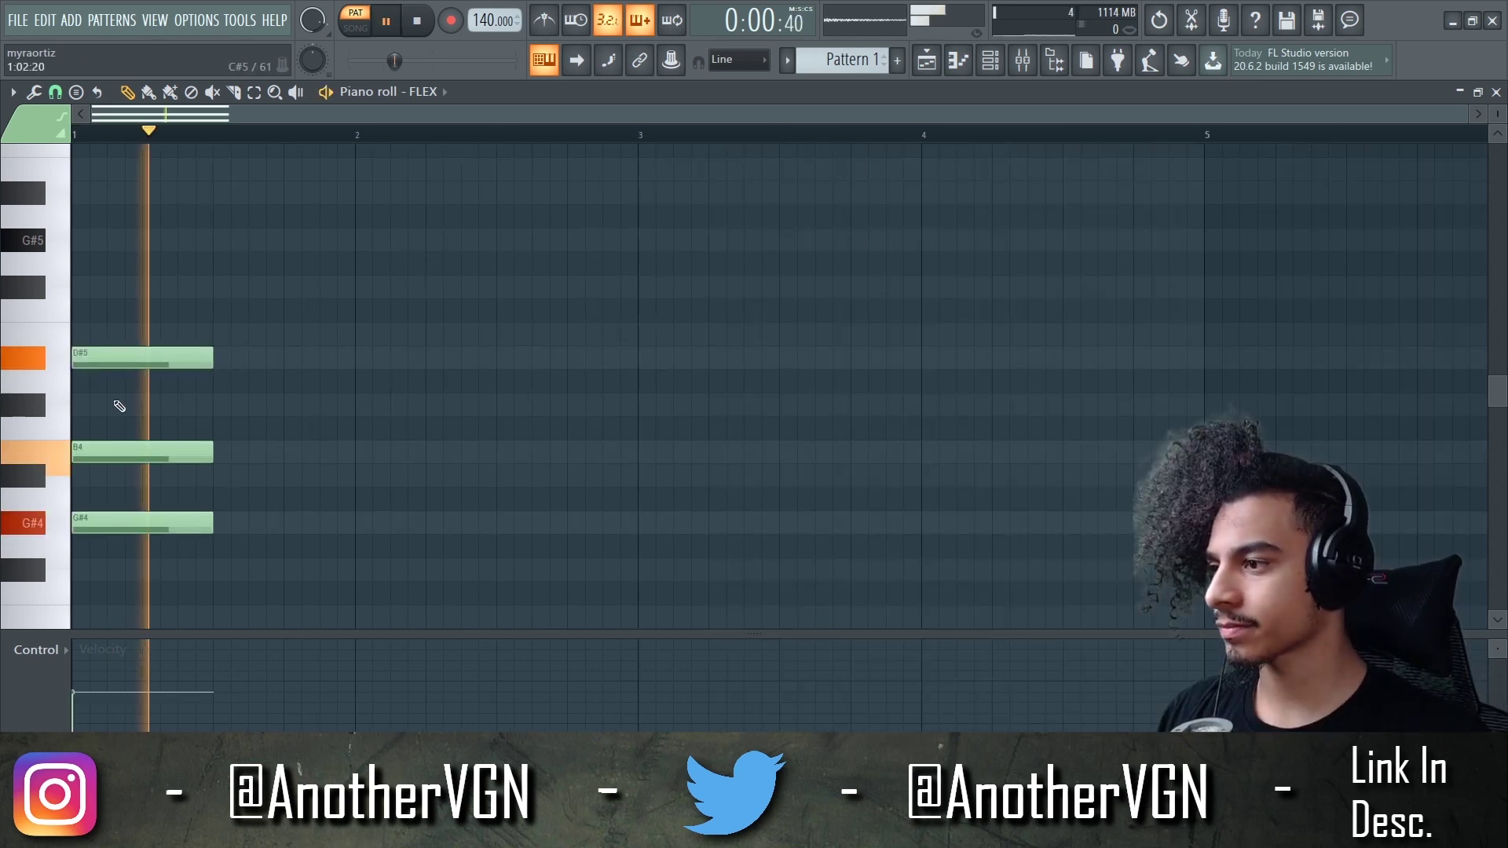
key("space")
key("space")
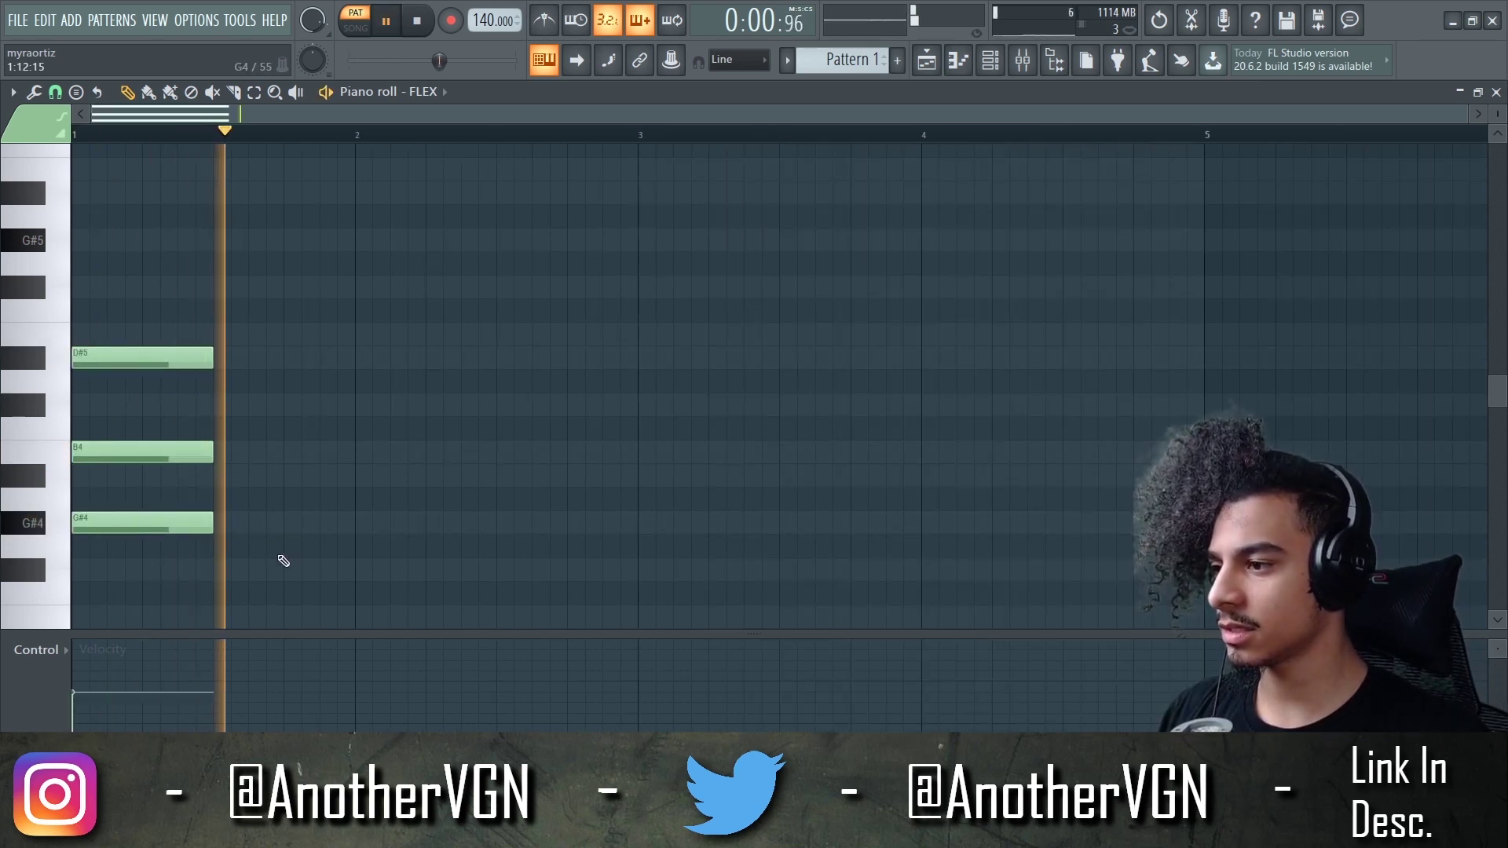
key("space")
Add a second chord of F#4, A#4 and C#5 in the second half of bar 1, ending at bar 2
left_click(252, 571)
left_click(252, 475)
key("space")
left_click_drag(437, 610, 357, 403)
key("space")
key("space")
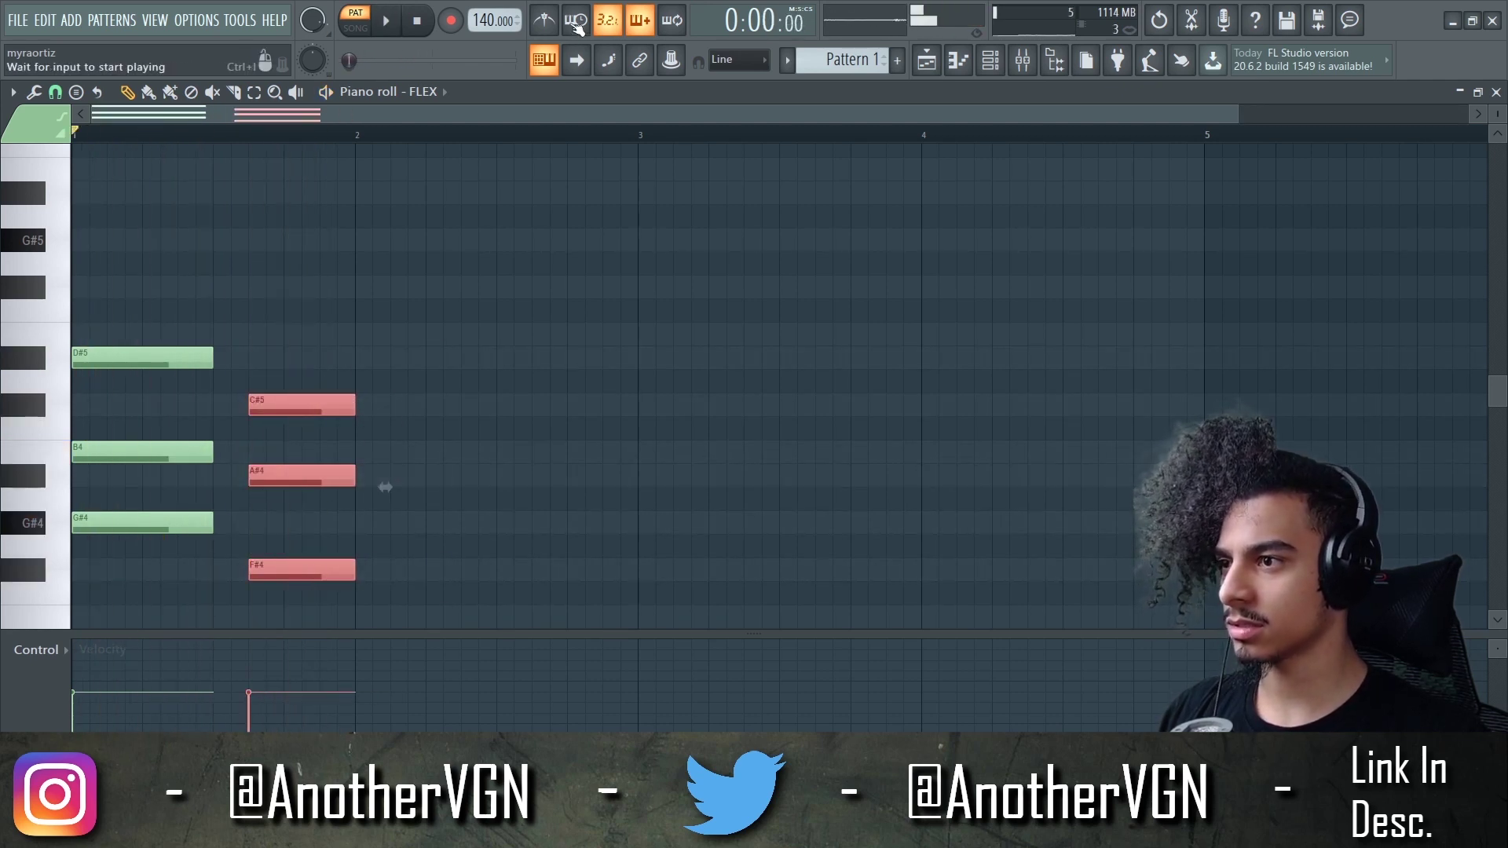
Turn on the metronome, play back the two chords and clear the note selection
left_click(559, 25)
key("space")
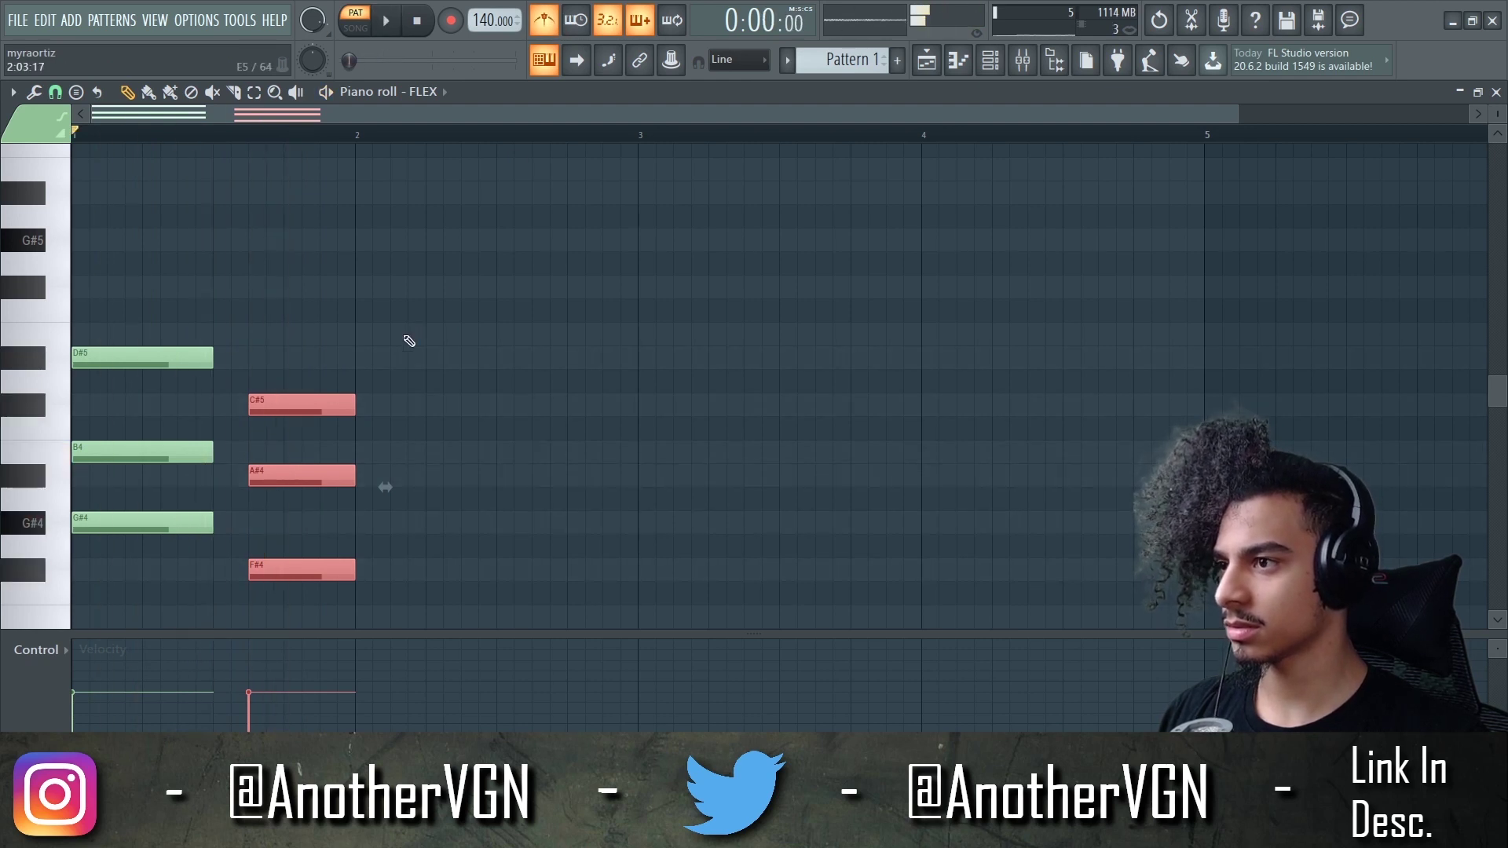
right_click(500, 11)
left_click(465, 377, "ctrl")
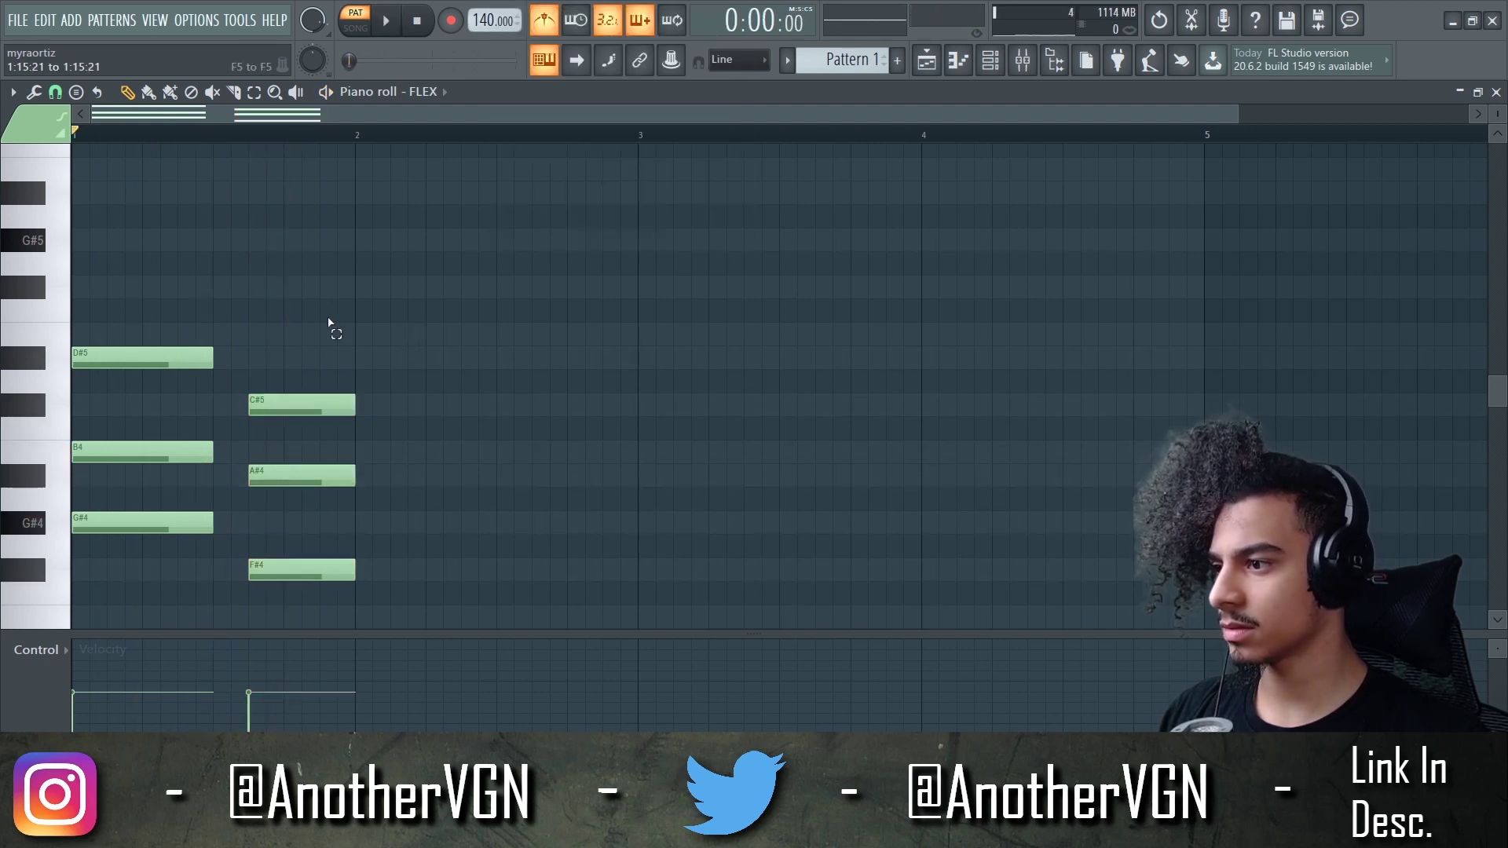
Shorten the F#4, A#4 and C#5 chord to one beat, starting on beat 4 of bar 1
left_click_drag(359, 310, 236, 628)
key("space")
left_click_drag(276, 352, 351, 367)
left_click(358, 304, "ctrl")
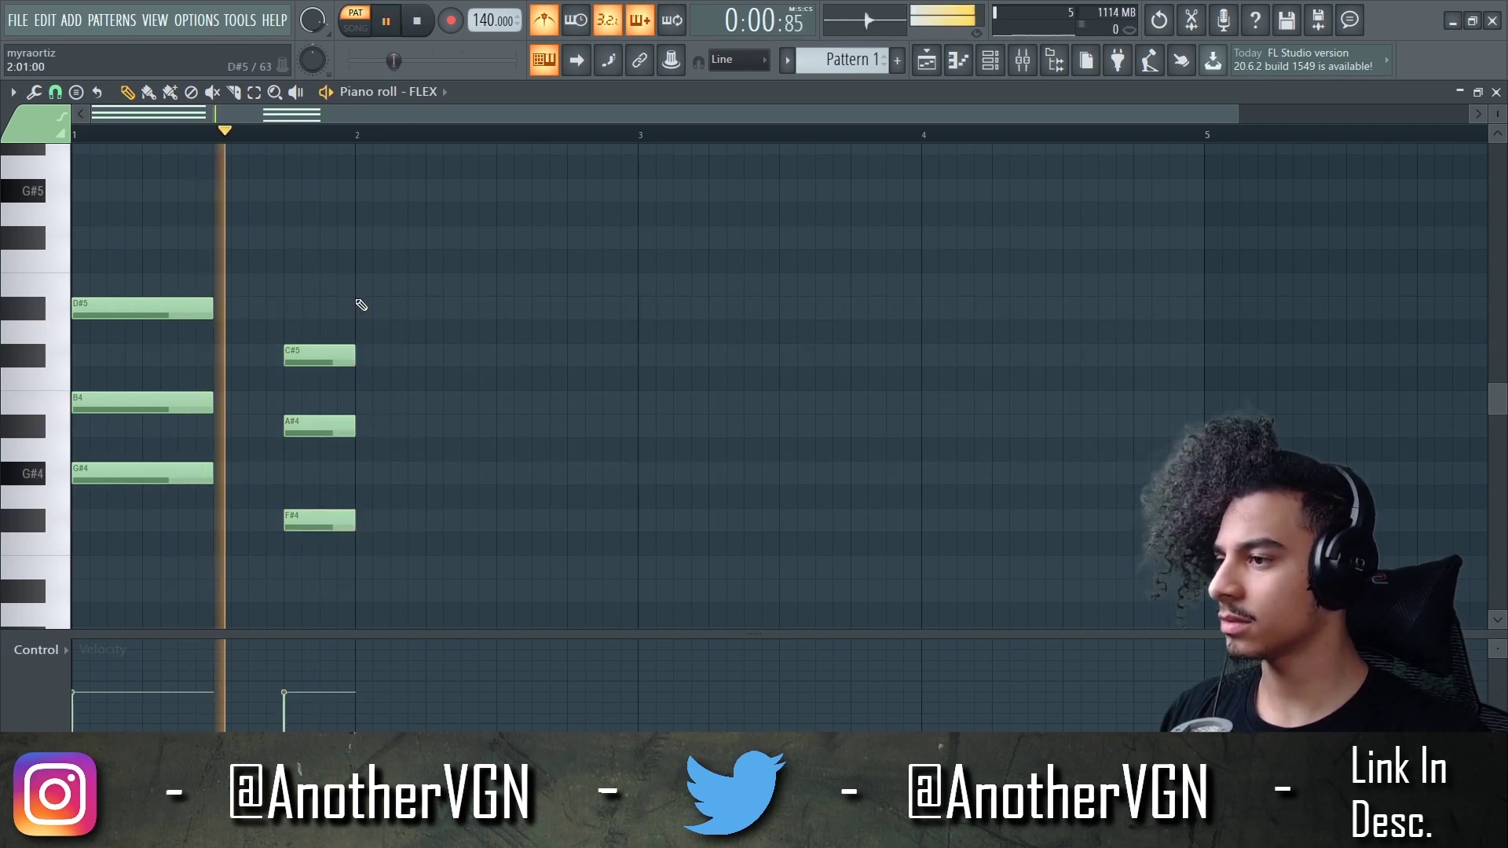
key("space")
Copy the F#4, A#4 and C#5 chord to beat 2 of bar 2 and play it back
left_click_drag(341, 306, 312, 535)
key("space")
left_click_drag(303, 355, 439, 353)
key("space")
key("space")
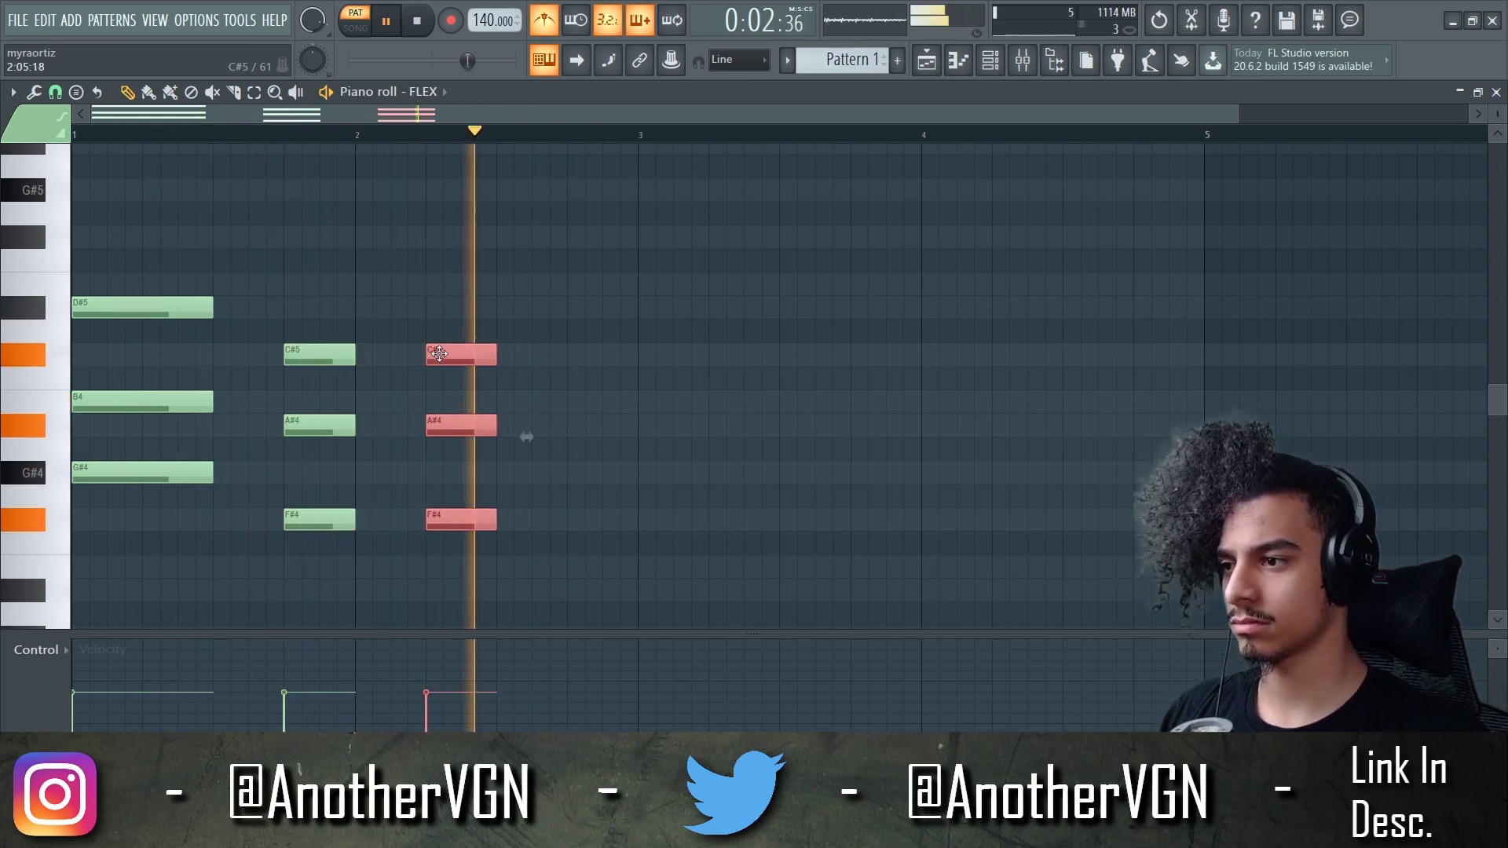
Continue with three E4, G#4 and B4 chords in bar 3, plus a D#4, F#4 and A#4 chord and a single D#4 in bar 4
left_click(607, 481)
key("space")
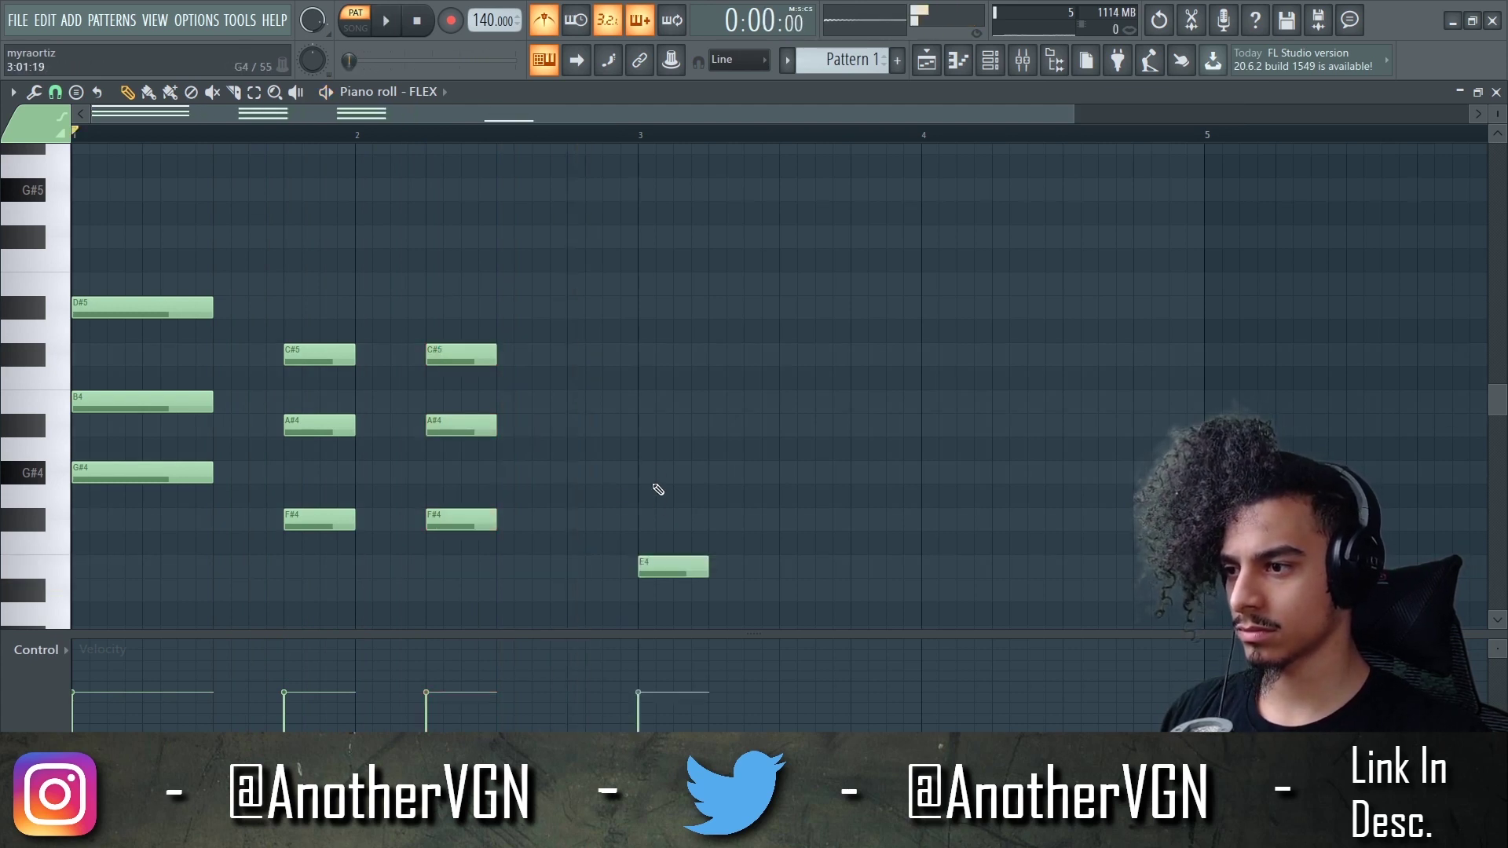
left_click(643, 402)
key("space")
scroll(505, 368, "down", 4)
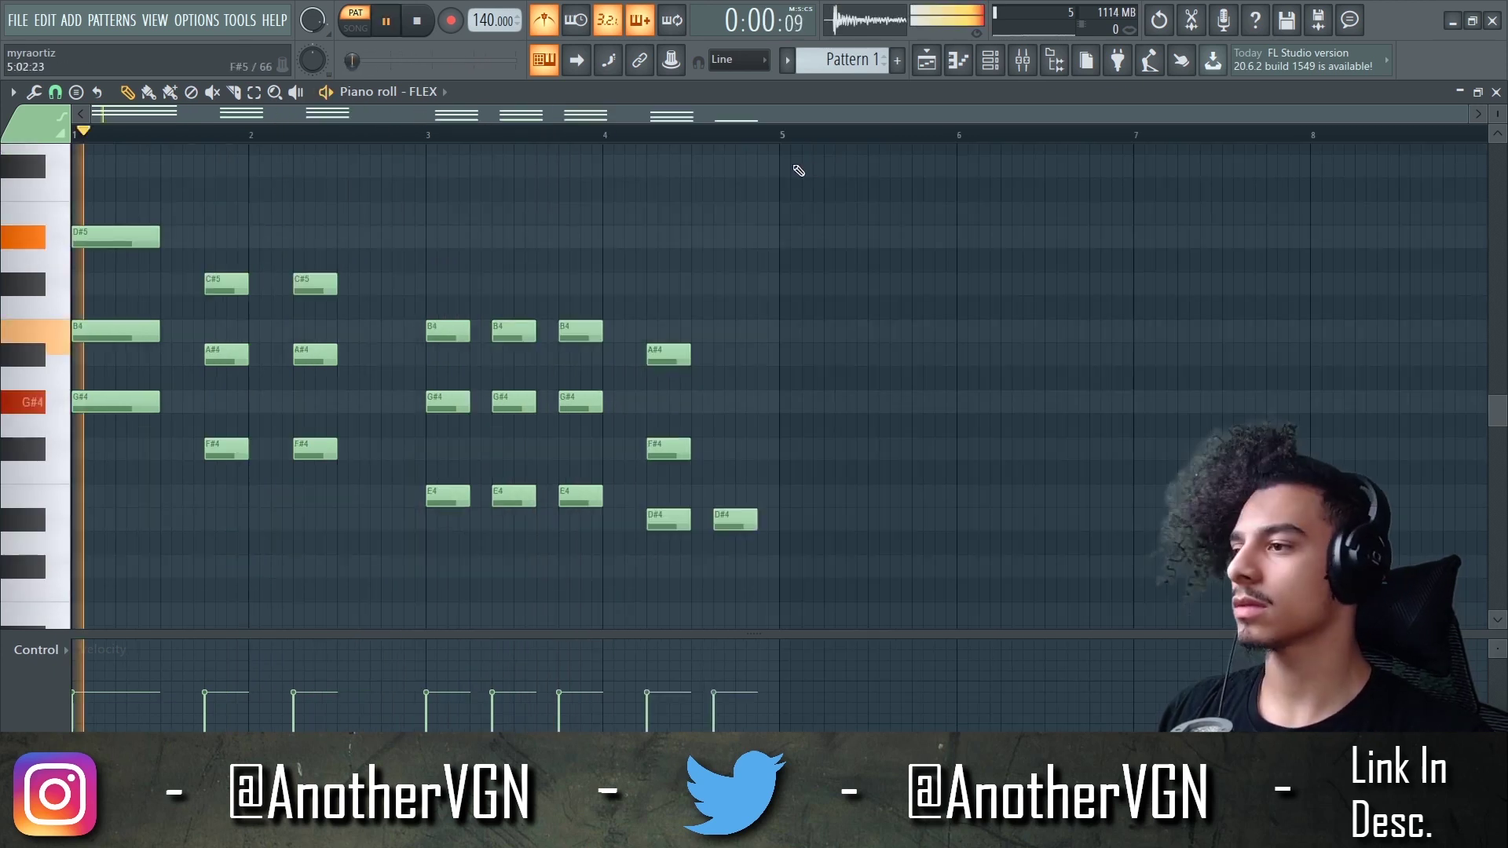
Delete the middle of the three E4, G#4 and B4 chords in bar 3
right_click(514, 331)
right_click(514, 495)
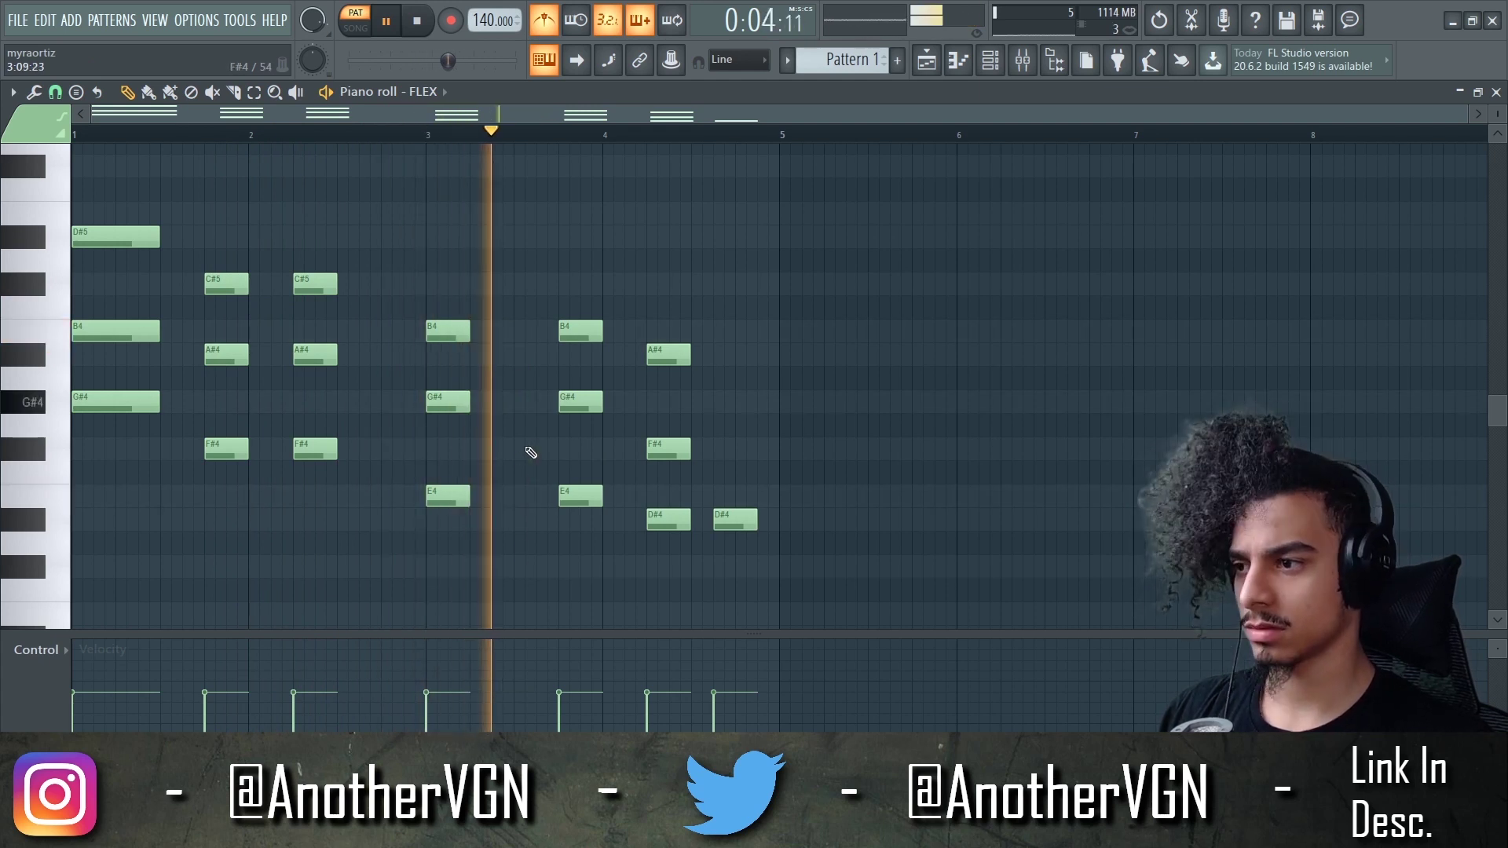
key("space")
Lower the last chord of bar 3 to D#4, F#4 and A#4, playing from bar 3 to check it
left_click(426, 136)
key("space")
left_click_drag(569, 297, 582, 553)
key("space")
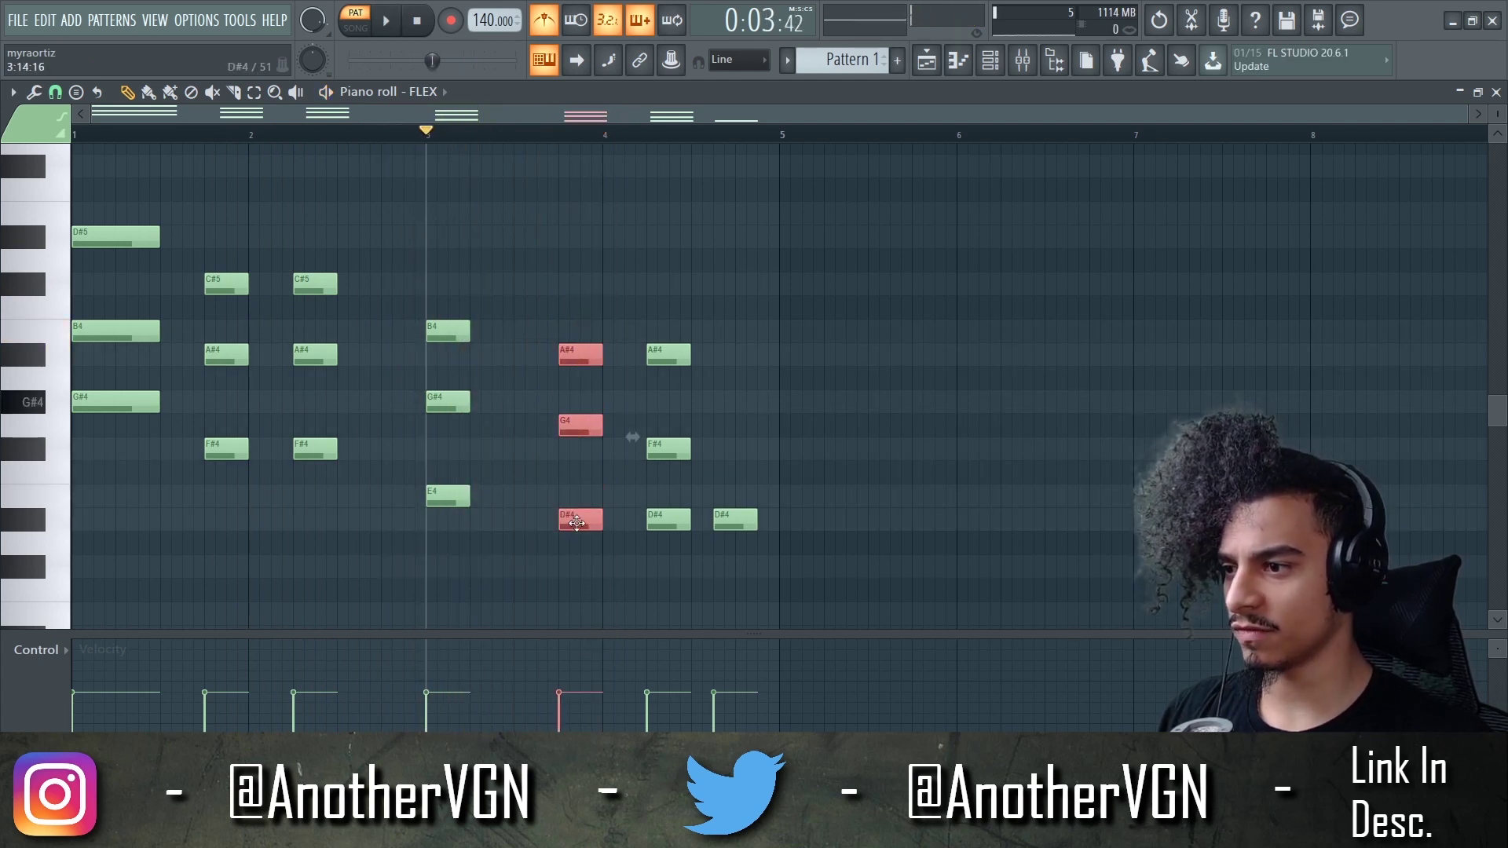
key("space")
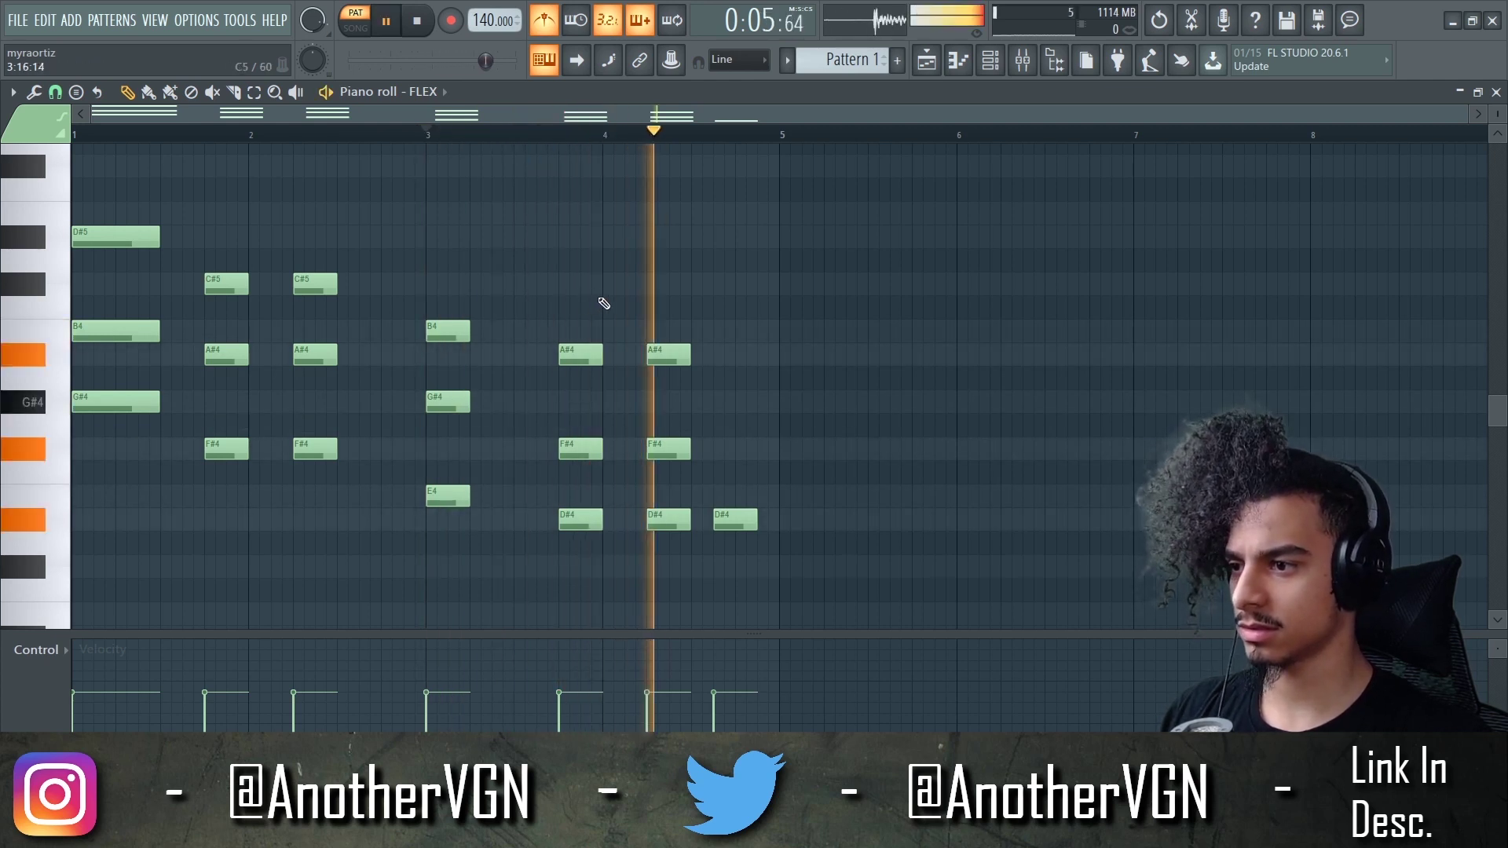
Raise the single last note of bar 4 to F#4 while playing from late in bar 3
left_click(537, 133)
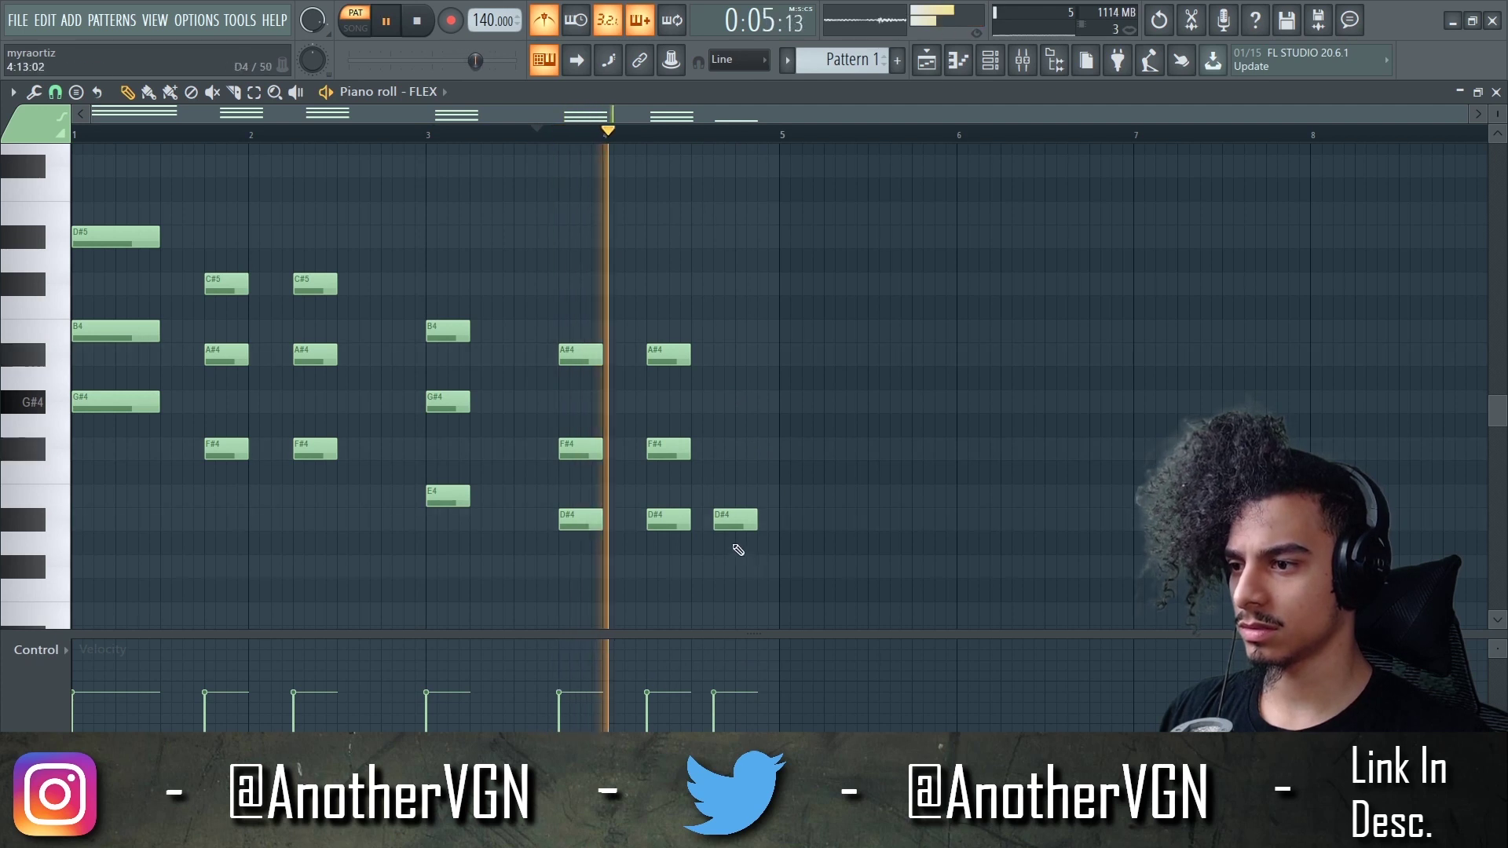
left_click_drag(724, 514, 724, 444)
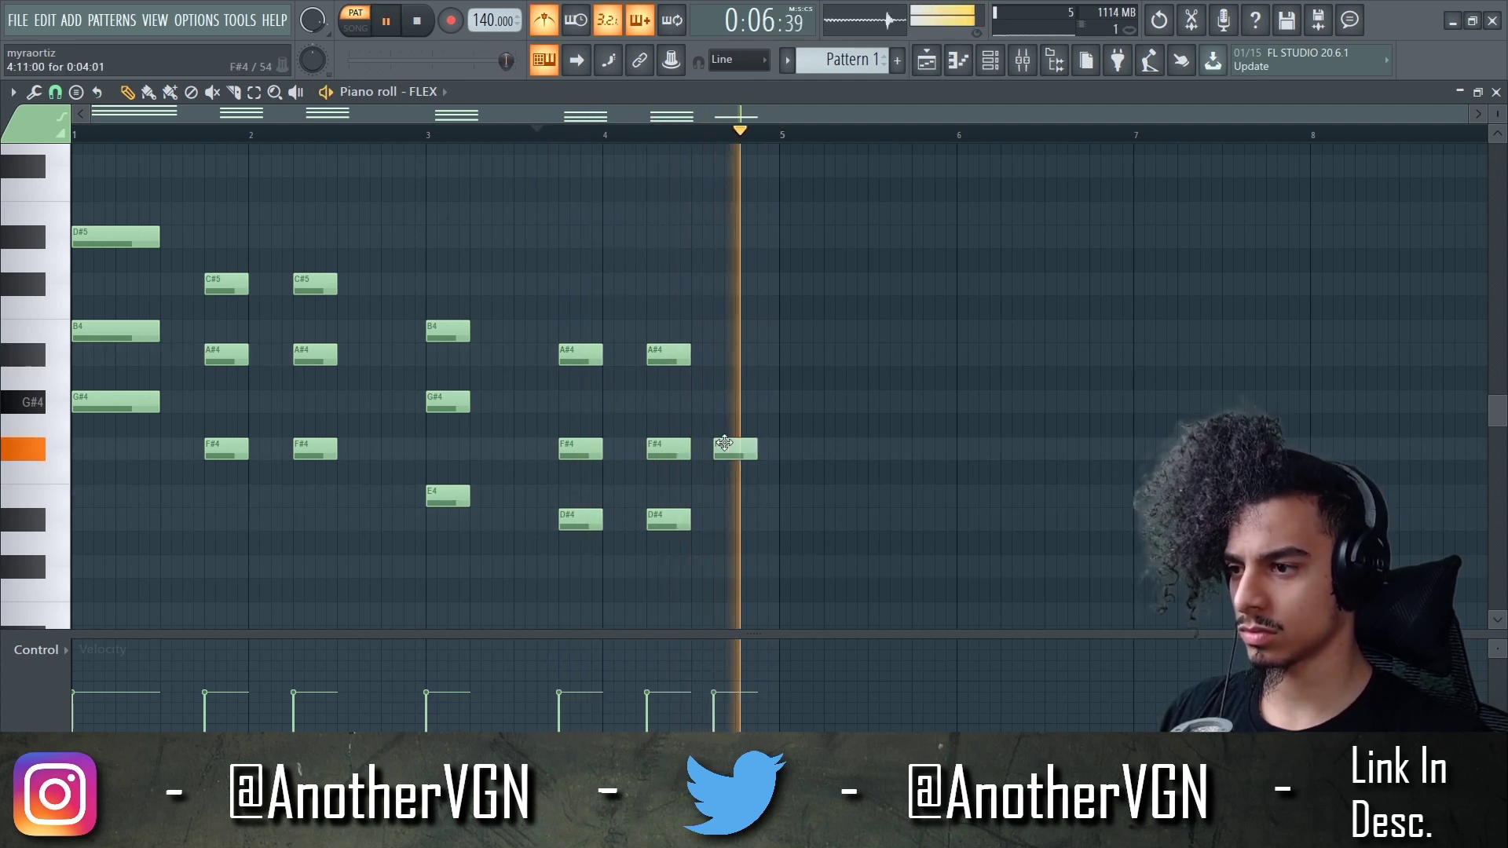
key("space")
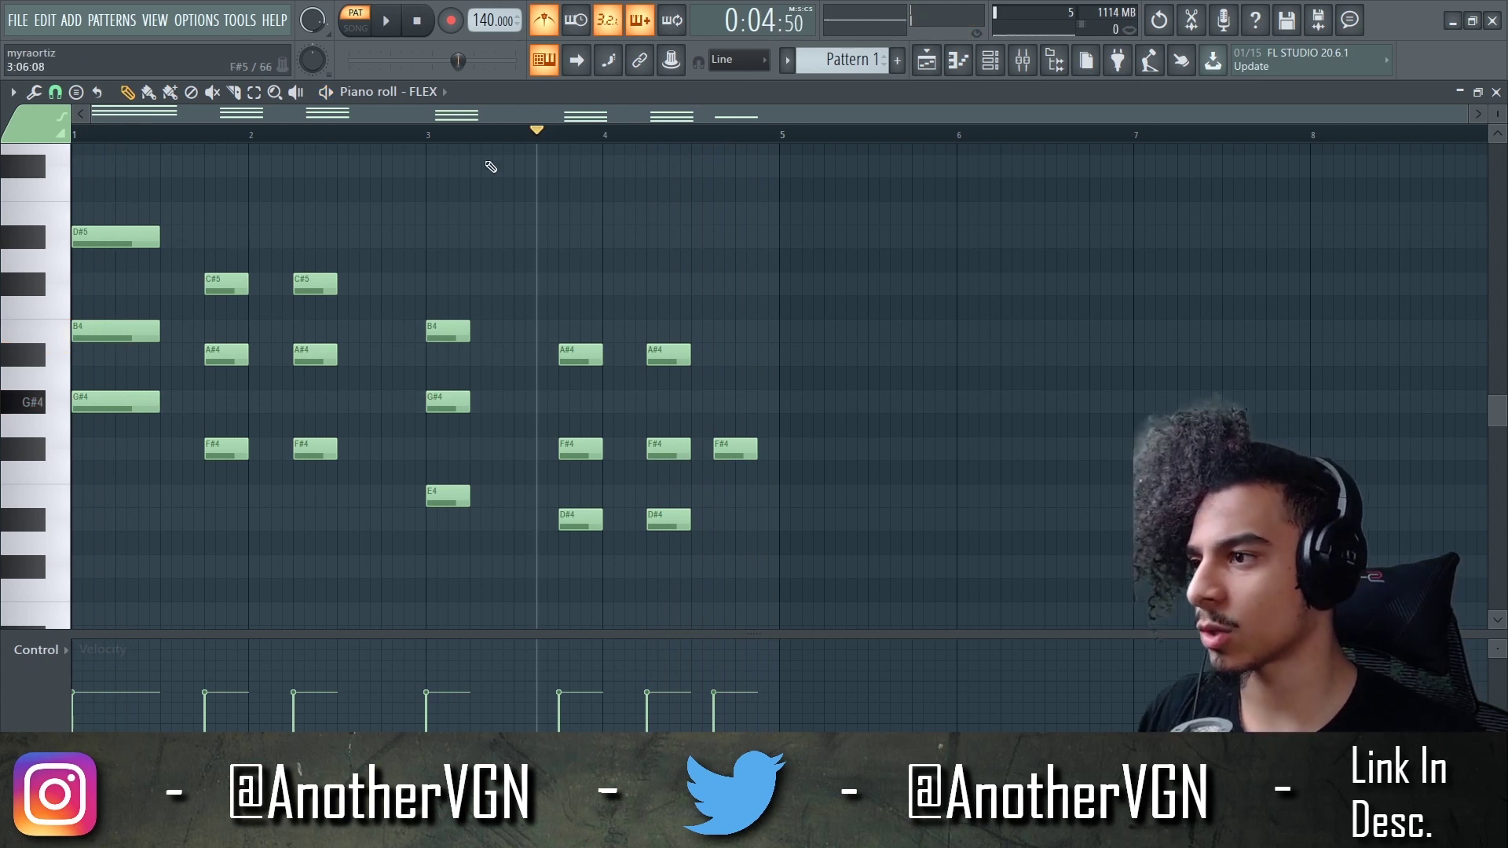
Duplicate the whole four-bar progression and align the copy to the start of bar 5
key("ctrl+b")
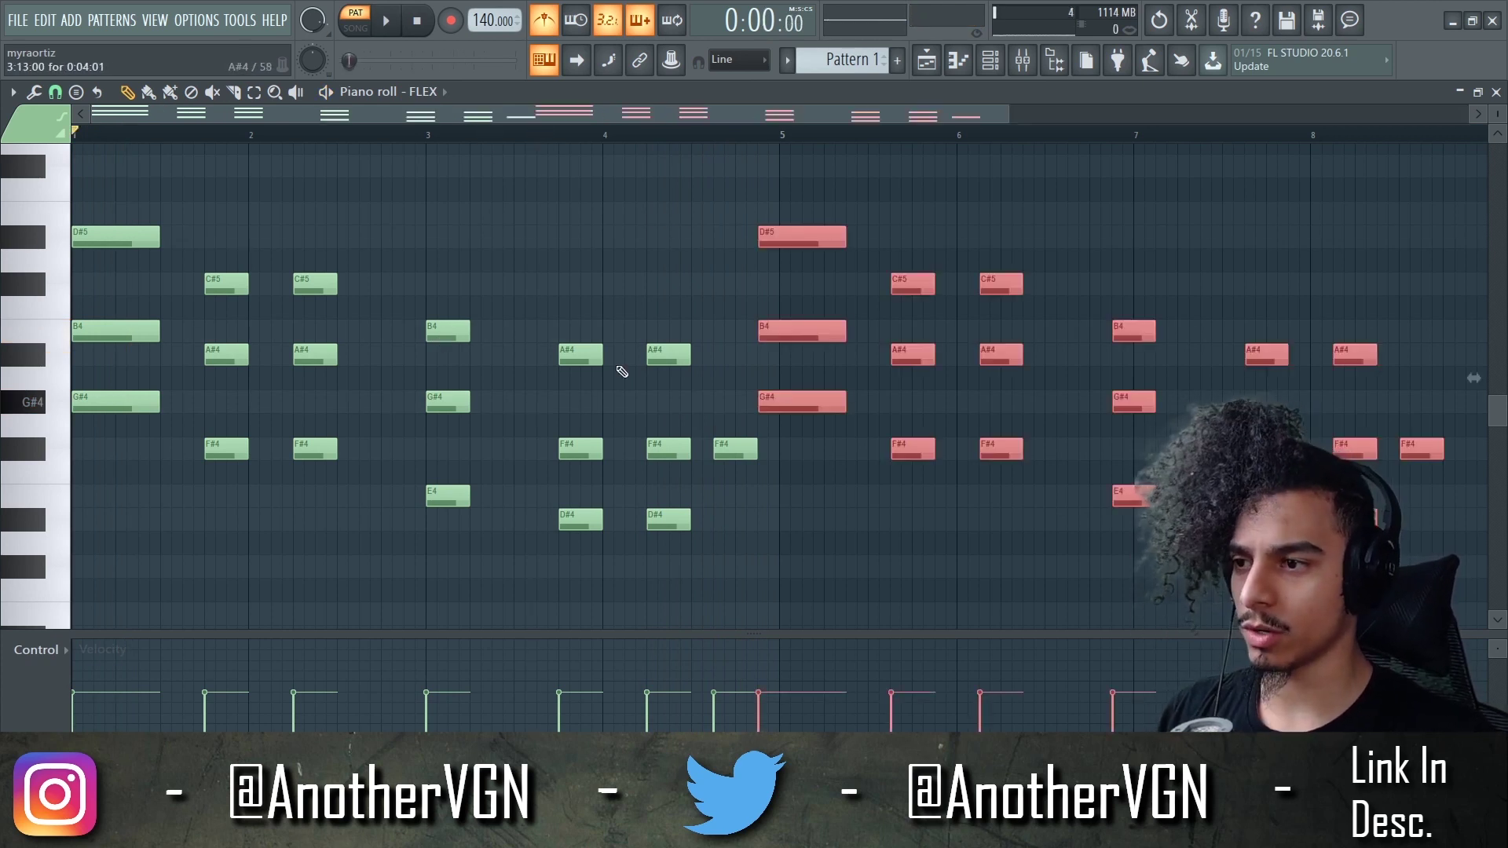
left_click_drag(784, 335, 803, 330)
scroll(713, 238, "down", 2)
key("ctrl+d")
scroll(235, 213, "up", 3)
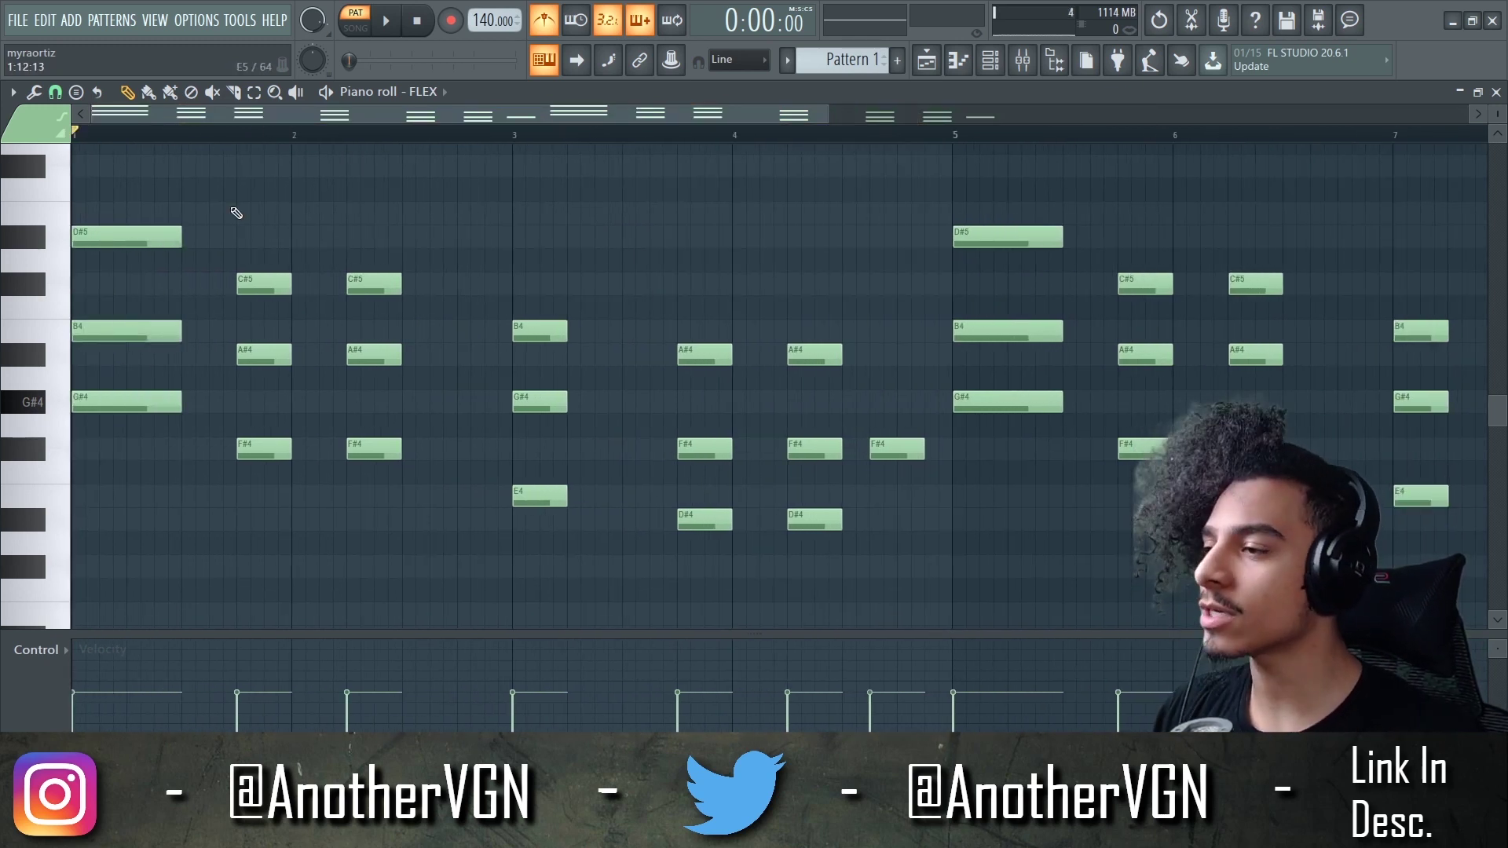
Stagger the opening chord by delaying D#5 two steps and B4 three steps, and play it back
scroll(186, 182, "down", 2)
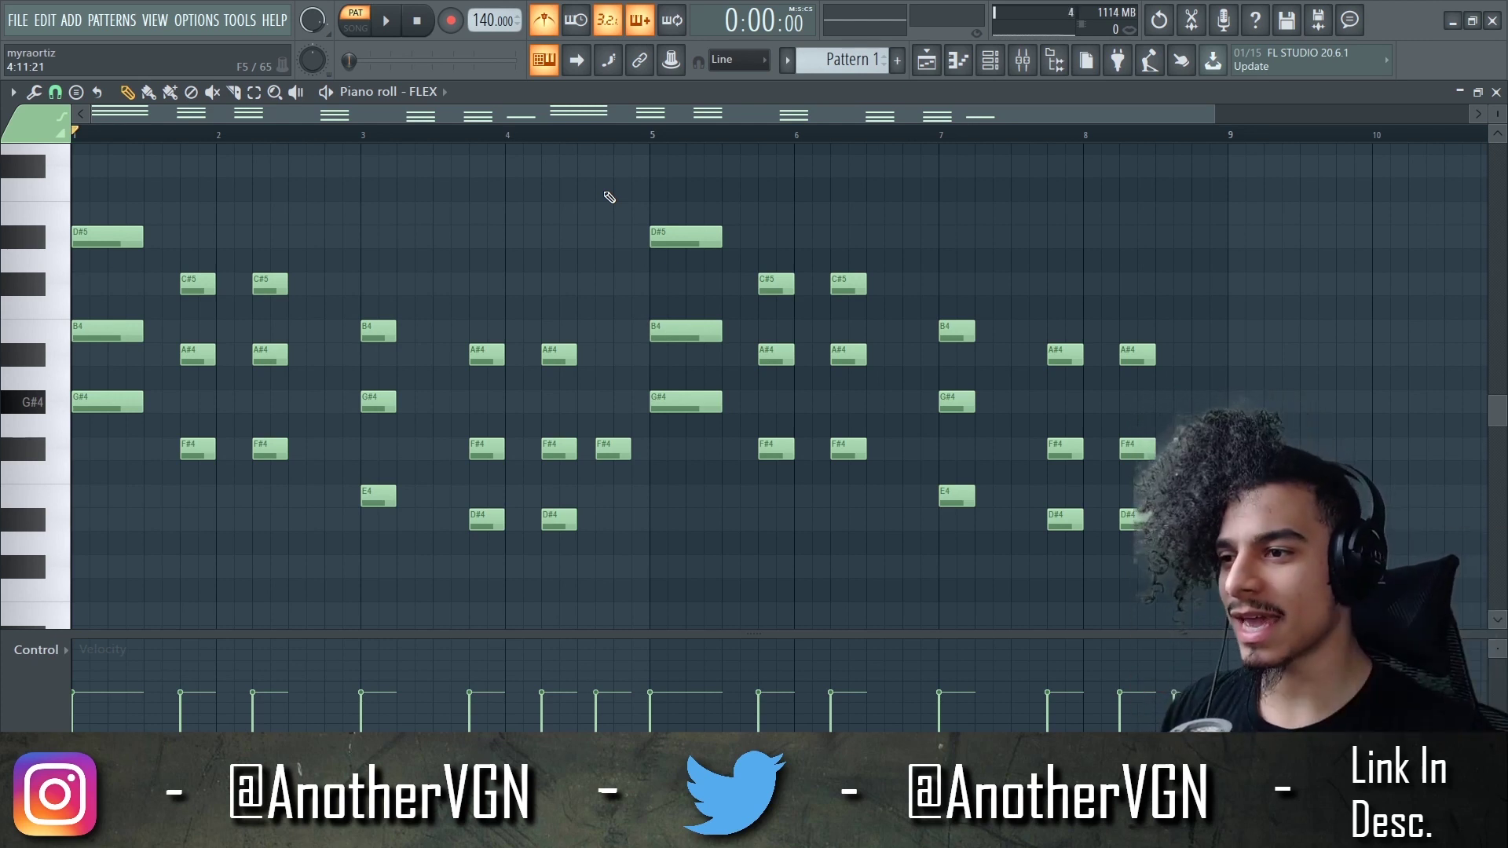
scroll(355, 265, "down", 1)
scroll(31, 282, "up", 1)
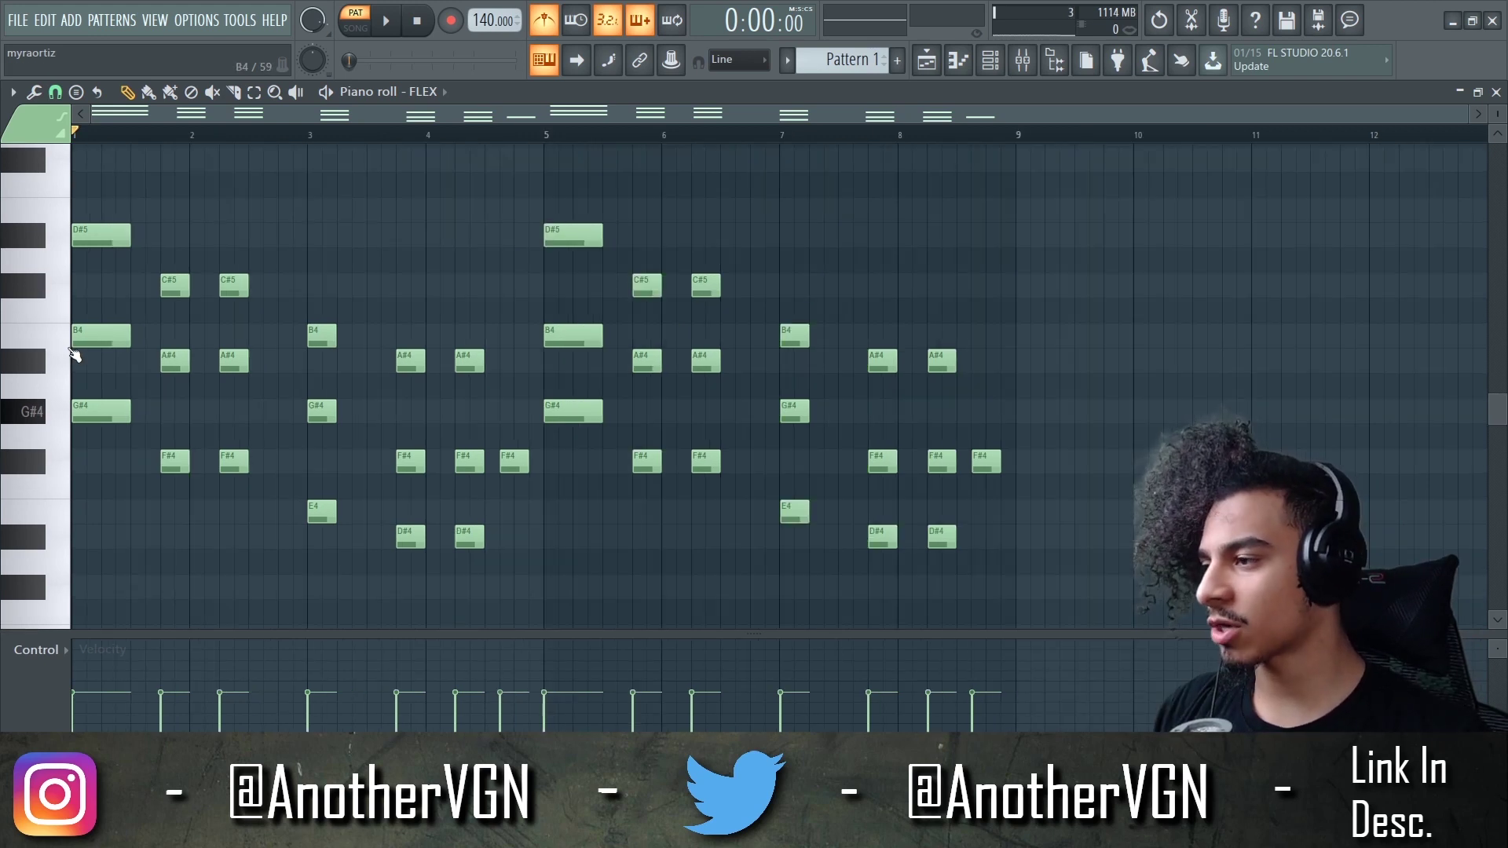
scroll(94, 367, "up", 2)
scroll(79, 298, "up", 1)
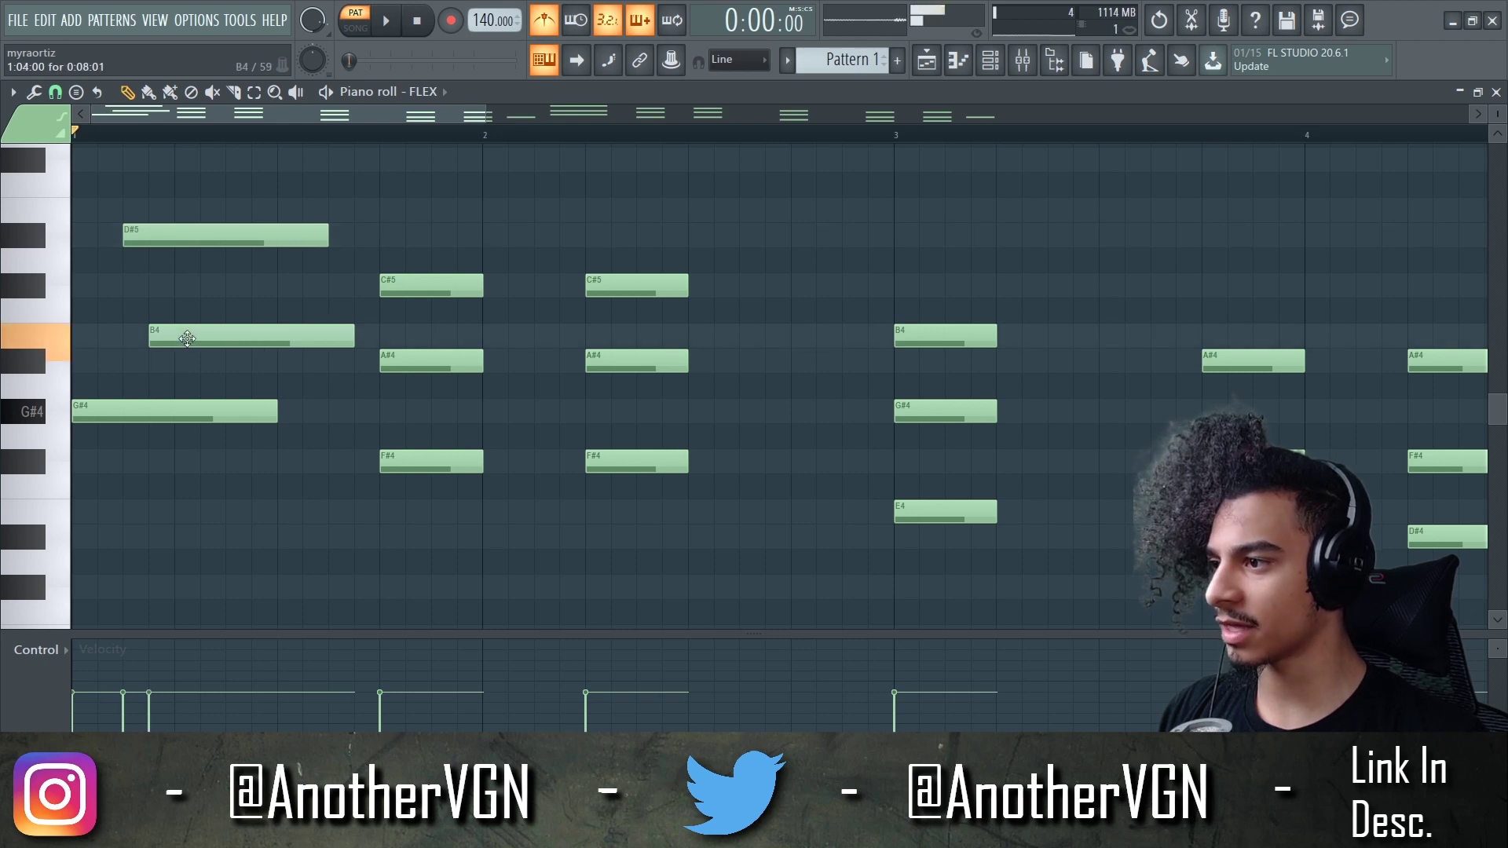
key("space")
key("space")
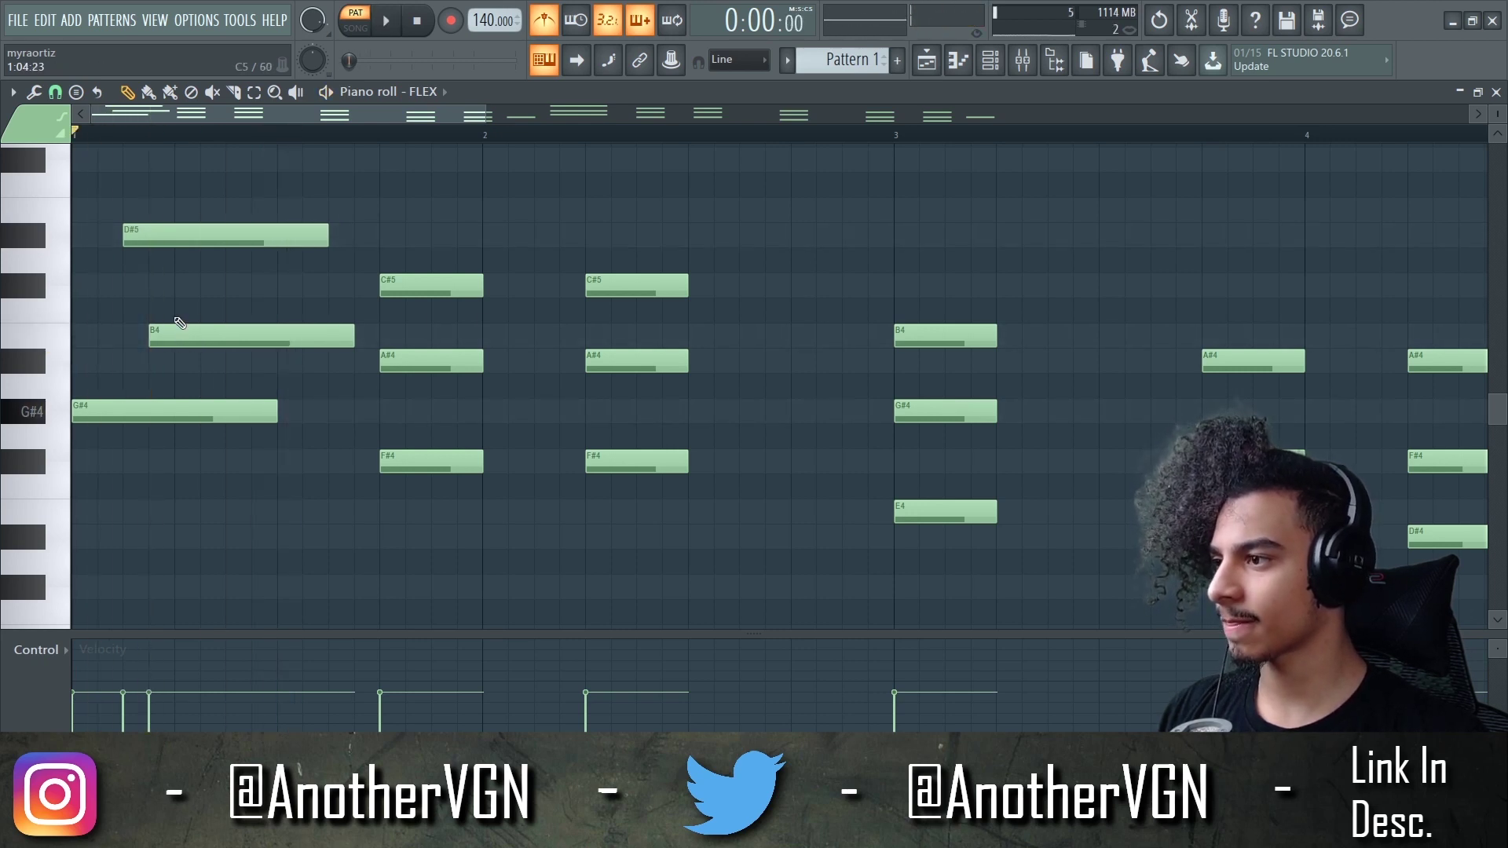
key("space")
Move the opening chord's D#5 and B4 notes together one step later
left_click(182, 240, "ctrl")
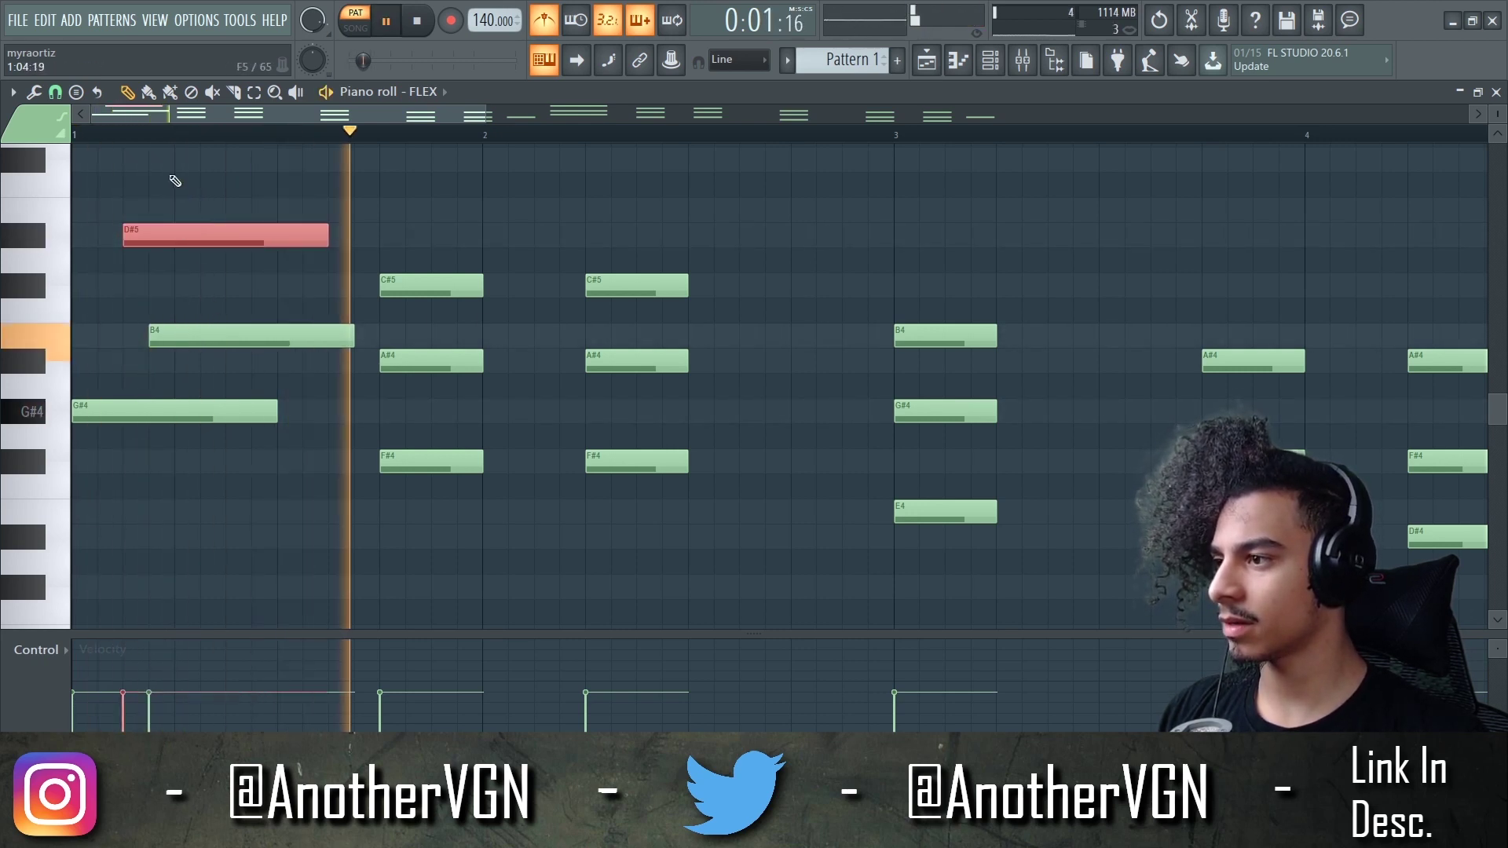
left_click(202, 332, "ctrl")
key("space")
key("space")
left_click_drag(157, 243, 186, 245)
key("ctrl+d")
key("space")
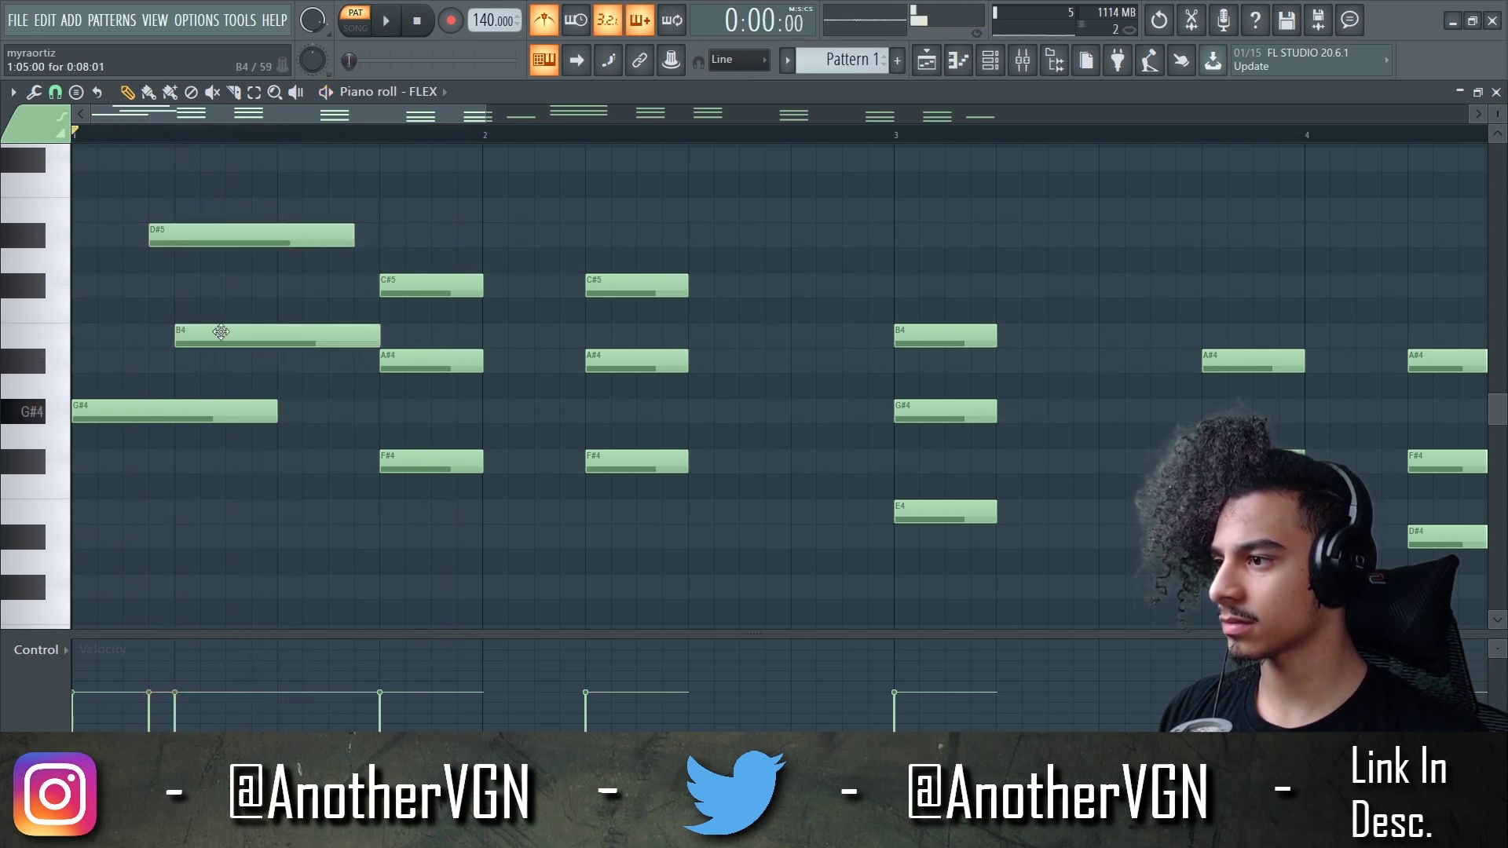
Add a C#5 note on step 7 of bar 1 and play back the opening phrase
key("space")
left_click_drag(223, 333, 248, 339)
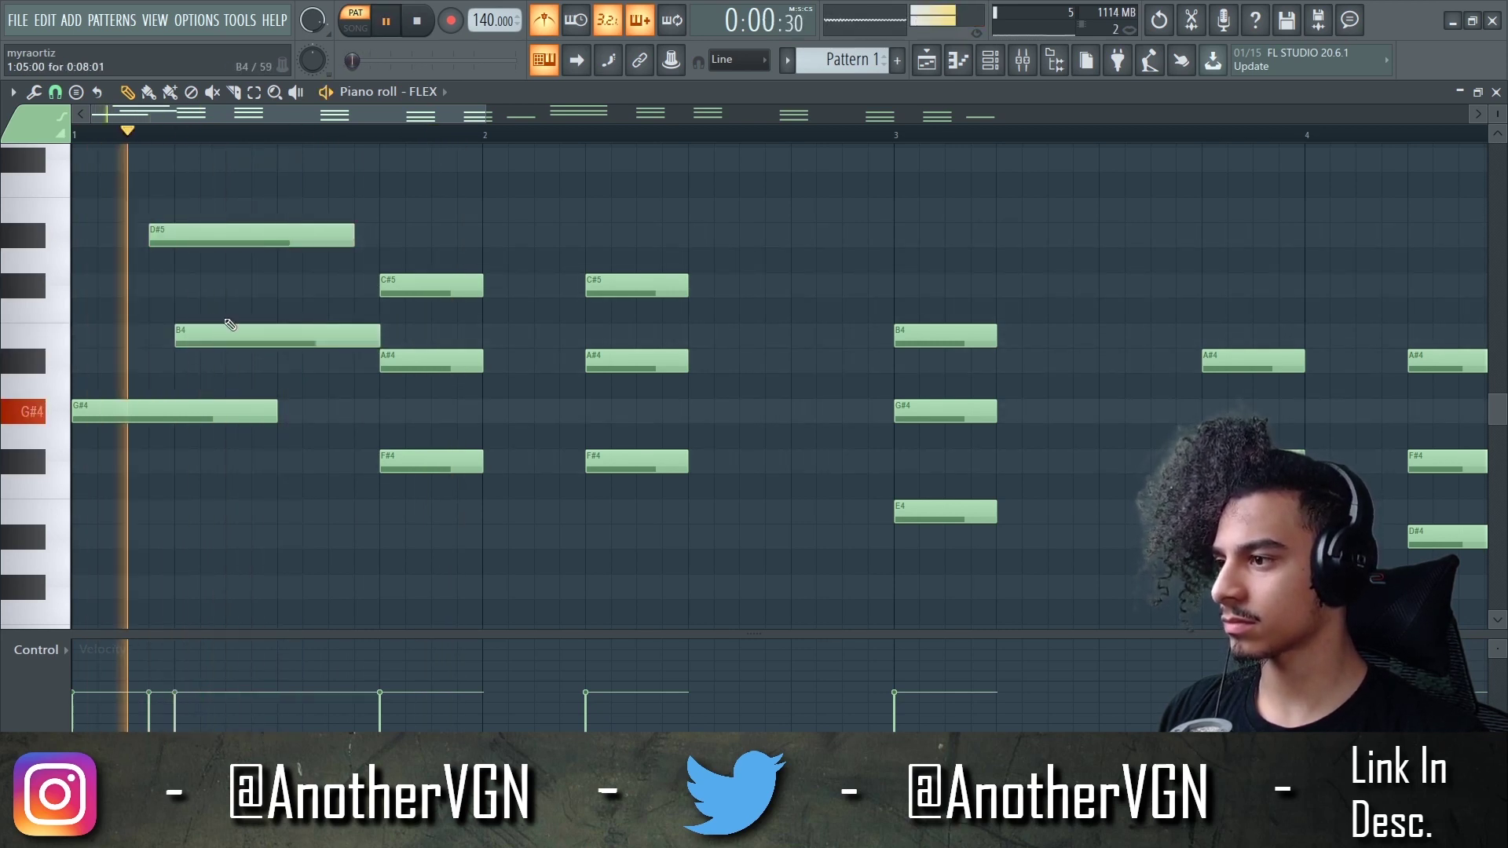
left_click(246, 287)
key("space")
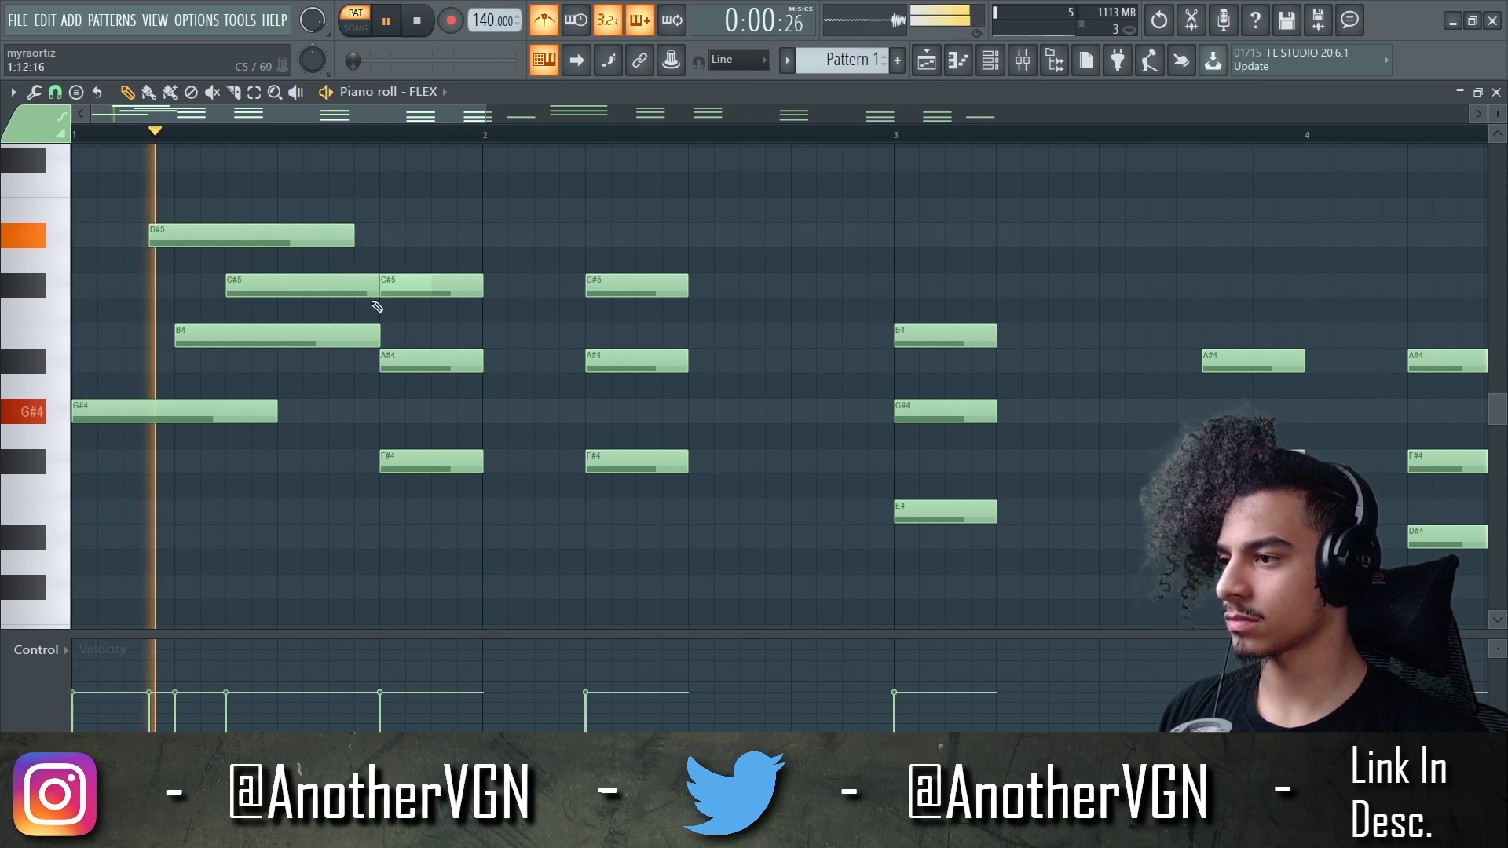
key("space")
key("space")
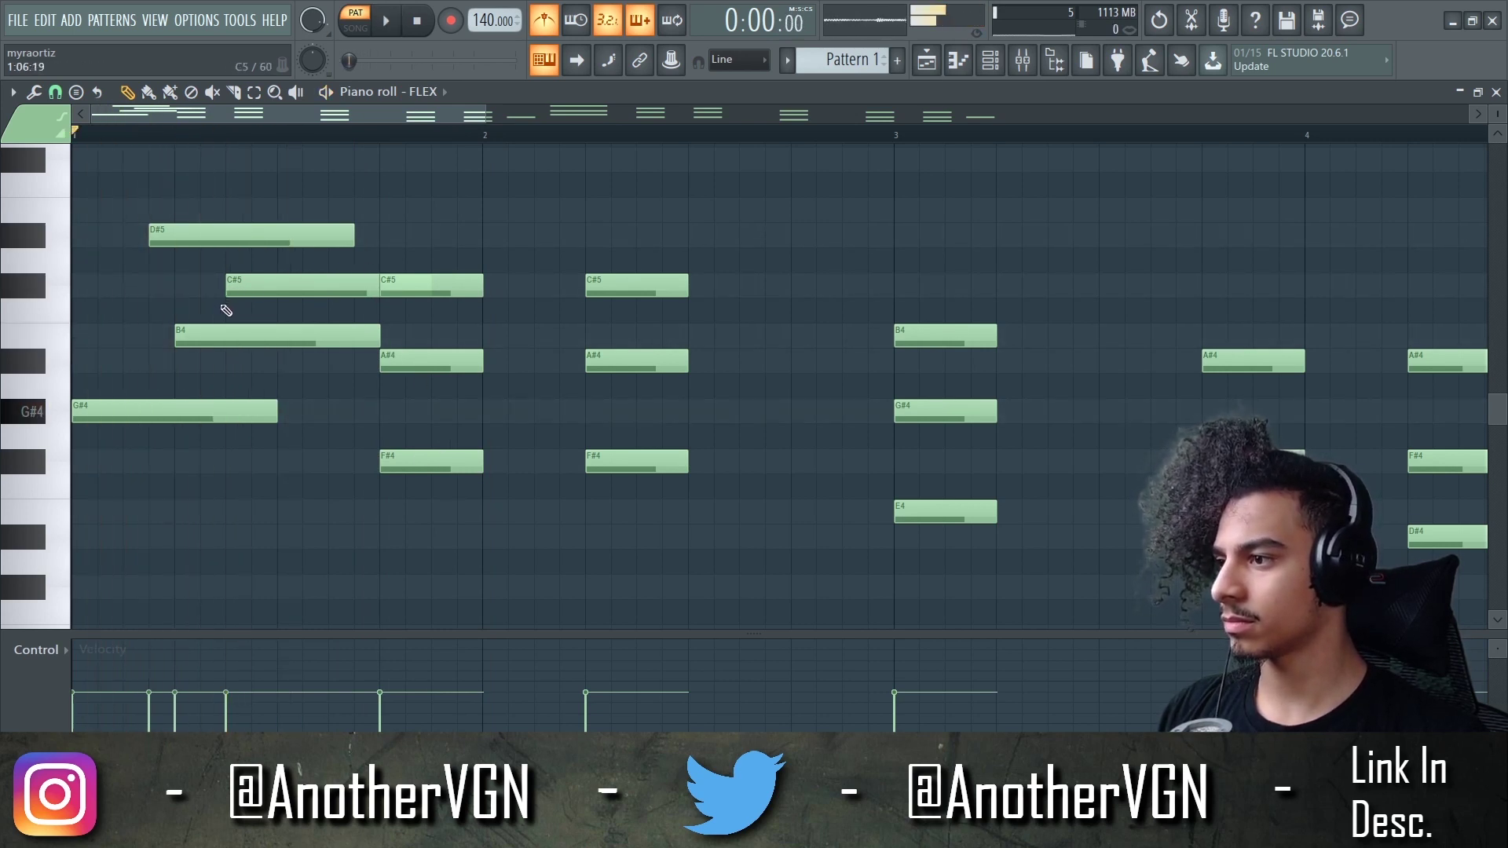
Set the piano roll's snap to 1/2 step
scroll(177, 326, "up", 2)
left_click(55, 91)
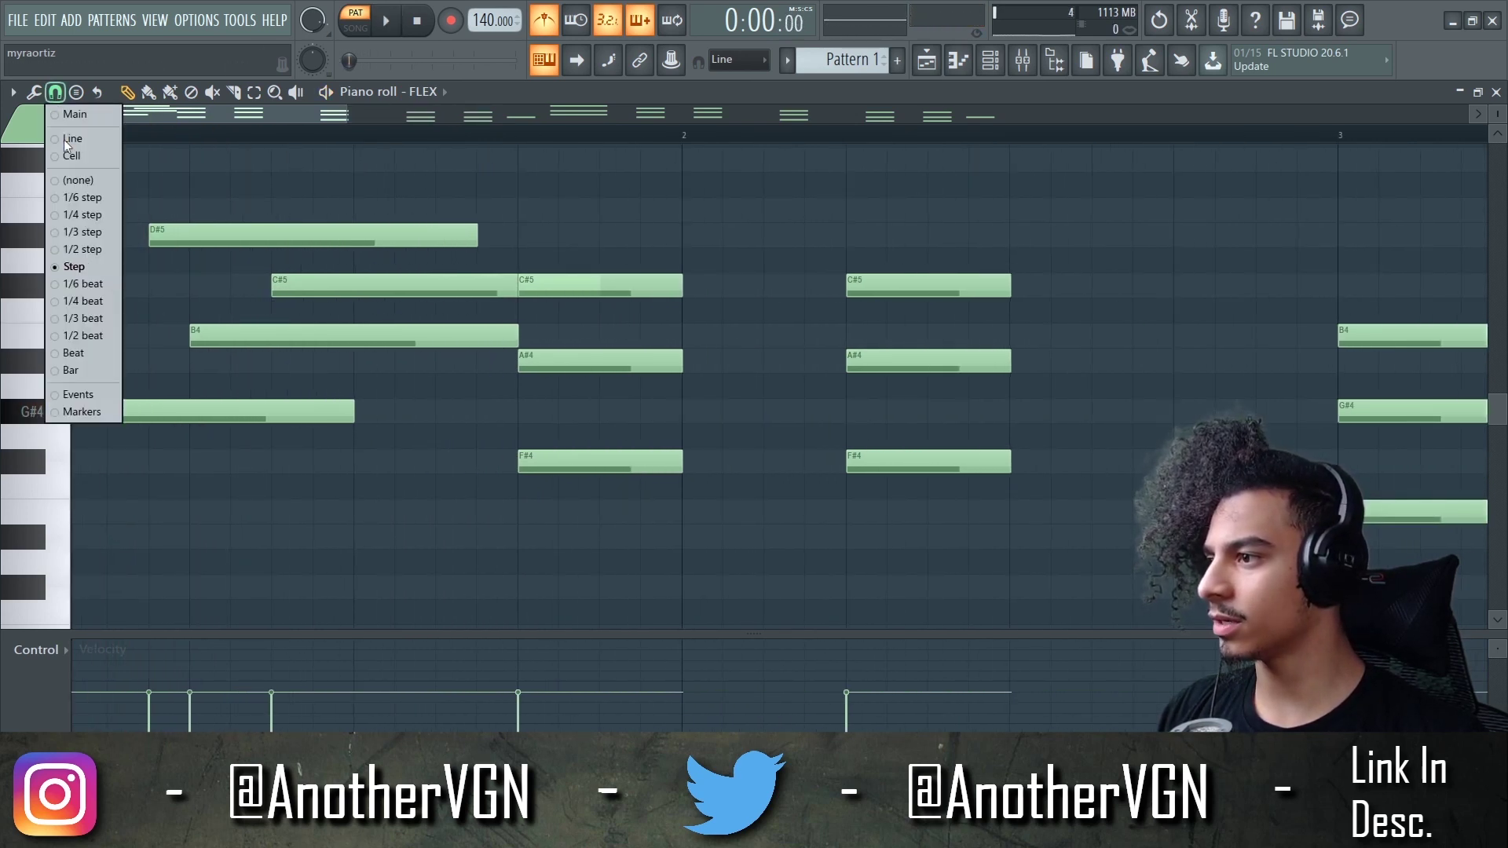
left_click(77, 250)
Add an E5 note above the opening phrase and position it at 1:05:12
scroll(74, 295, "up", 1)
key("space")
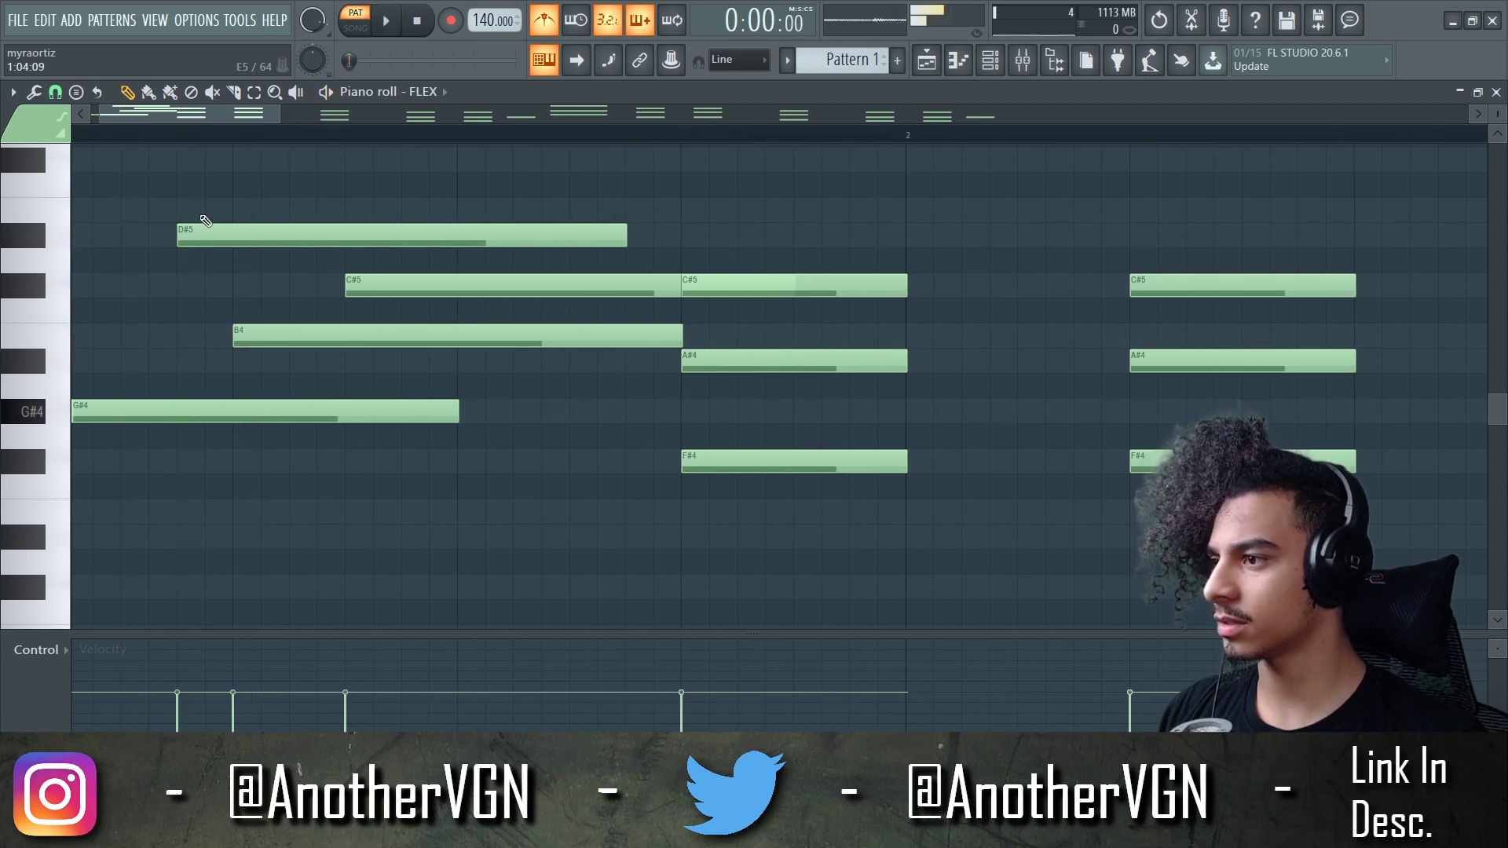
left_click(208, 210)
left_click_drag(390, 202, 437, 209)
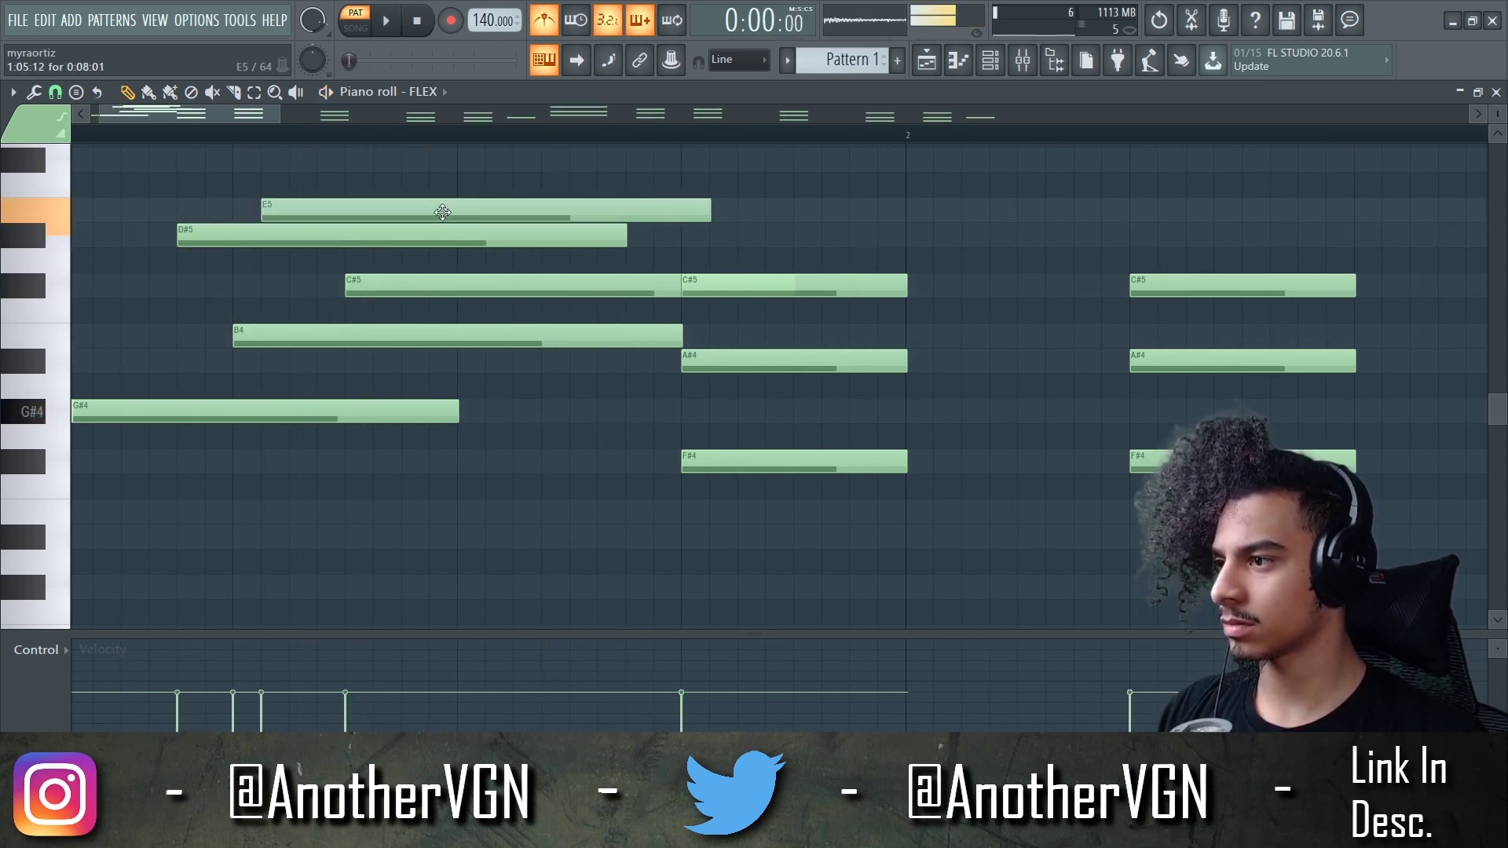
Delete the E5 note above the opening phrase, shift the D#5 half a step earlier in time, and play back the phrase
right_click(393, 215)
key("space")
key("space")
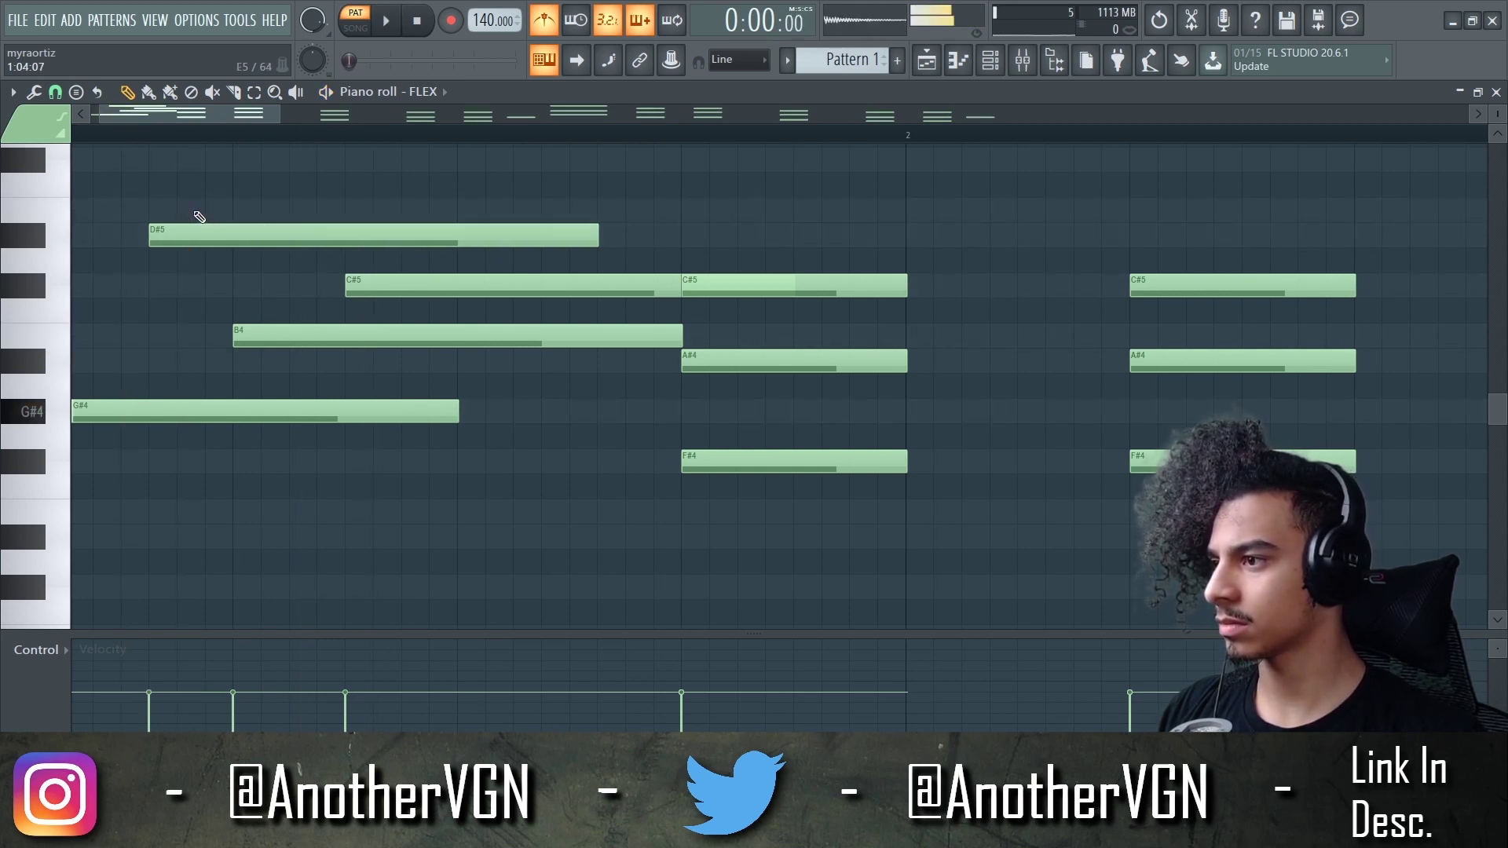
key("space")
key("space")
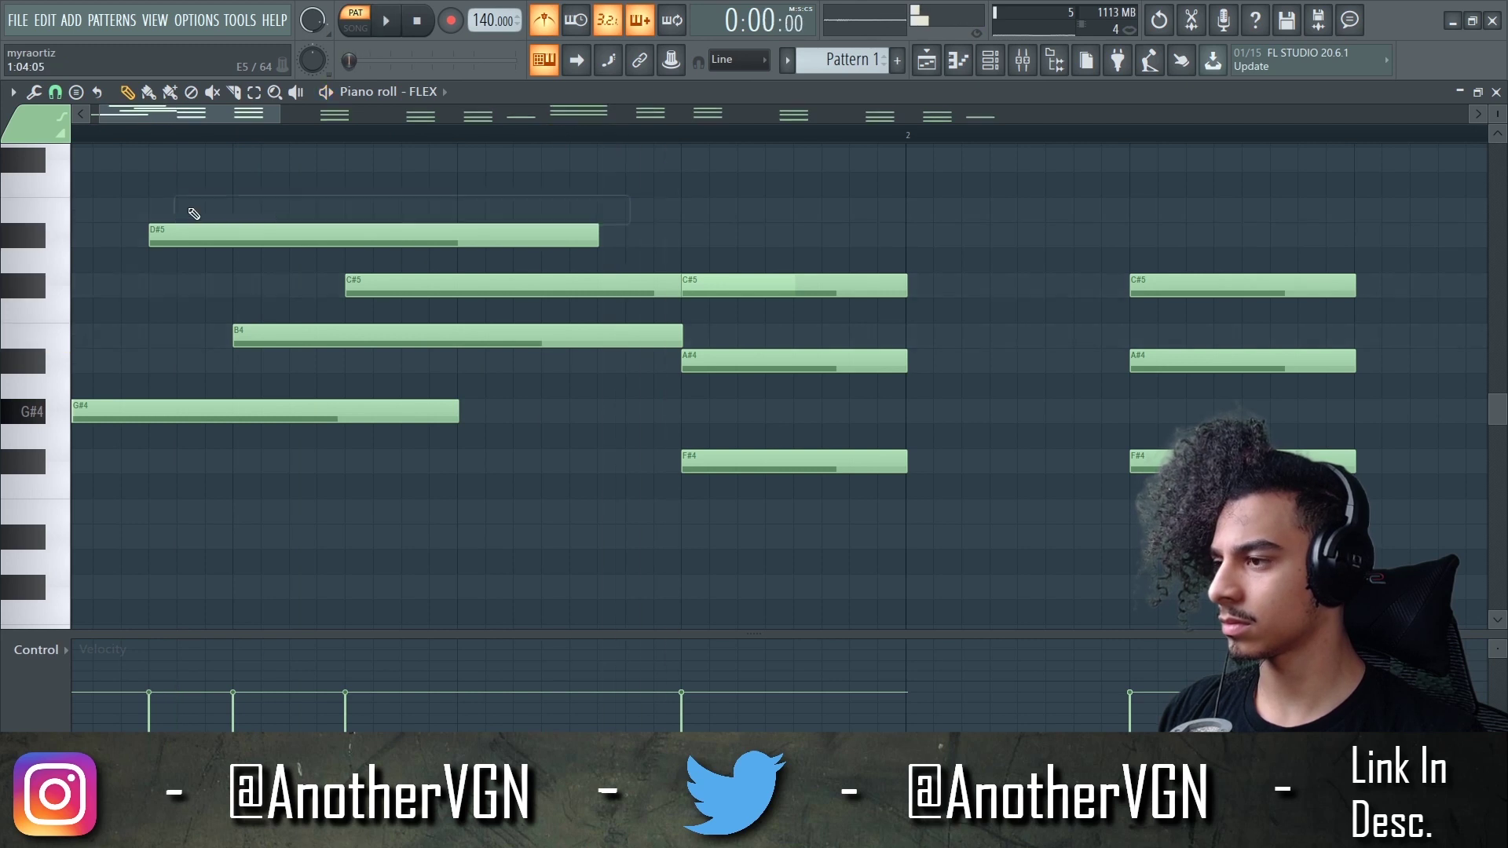
Trim the opening G#4, D#5, B4 and C#5 notes end to end and fill the rest of bar 1 with B4, F#4, A#4 and B4
scroll(208, 218, "down", 2)
key("space")
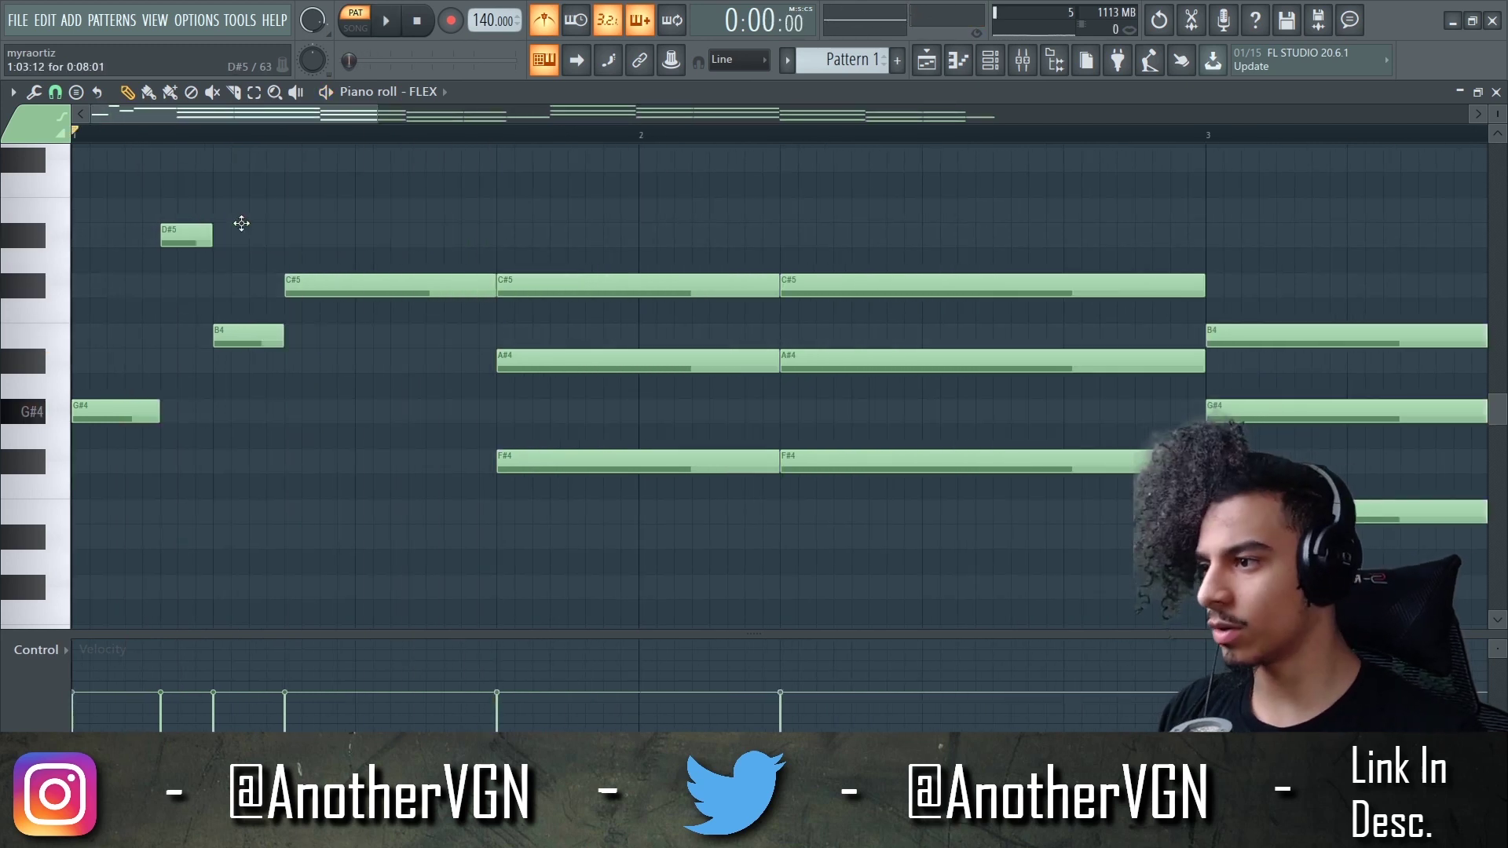
key("space")
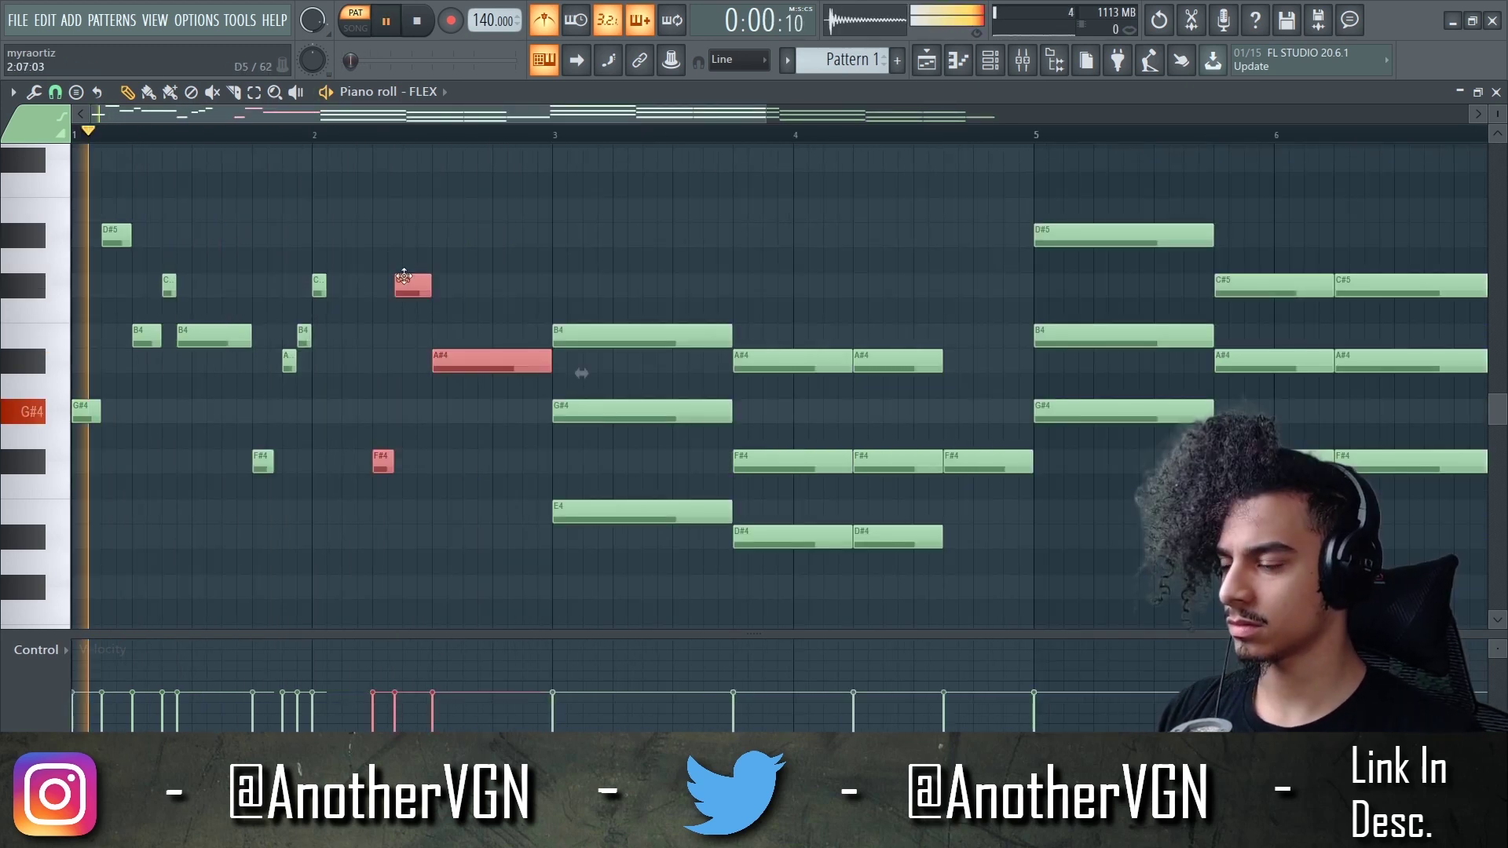
Move bar 2's selected F#4, C#5 and A#4 notes together two steps later and play back the melody
left_click_drag(383, 459, 414, 459)
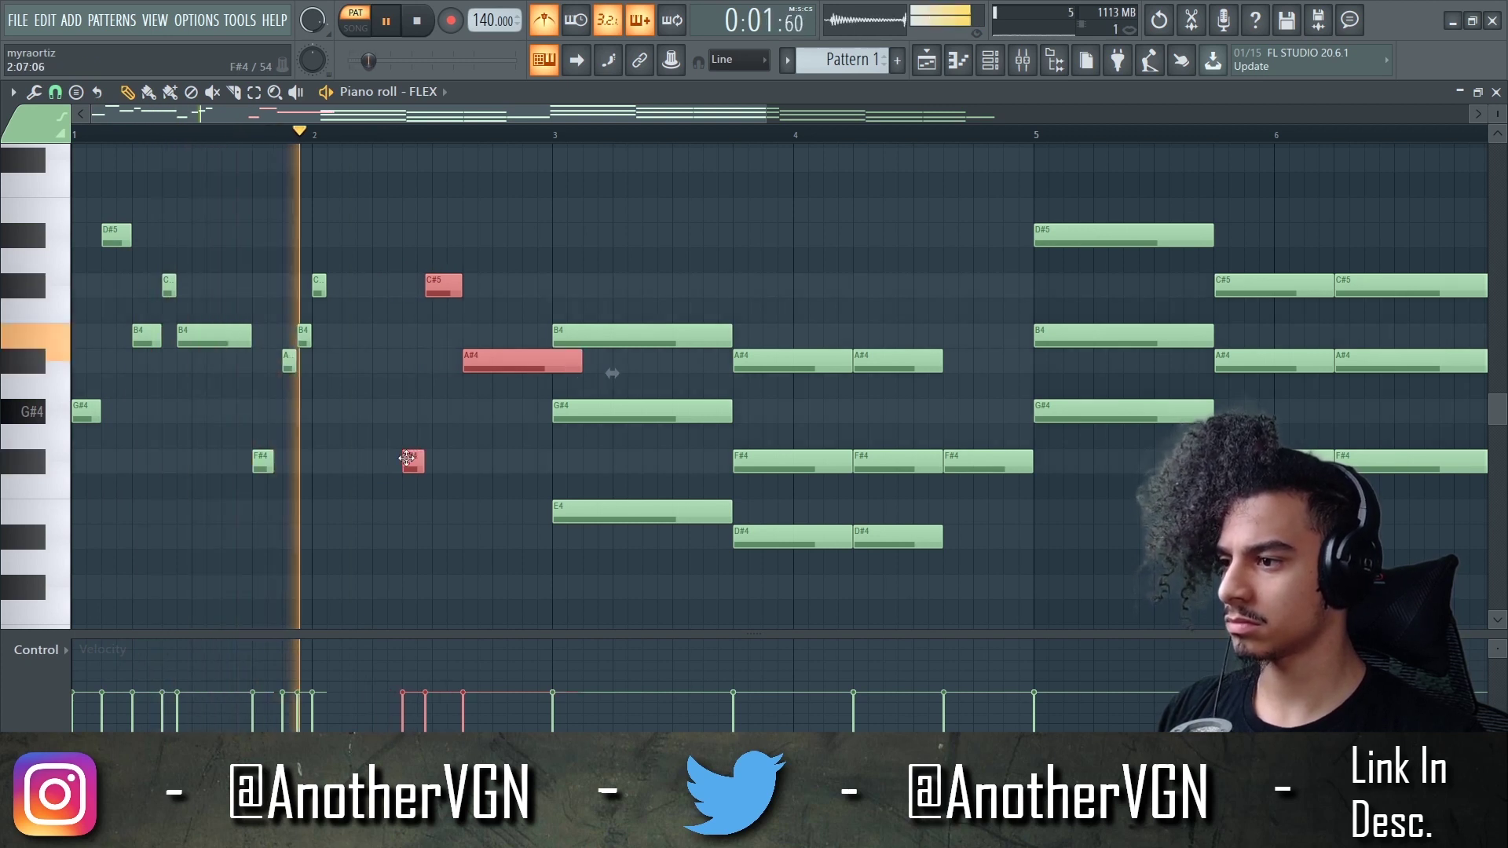
key("space")
key("space")
Rearrange bar 2 into a sequence of C#5, F#4, C#5, A#4 and B4 notes, with the second C#5 on step 11
left_click_drag(505, 421, 477, 282)
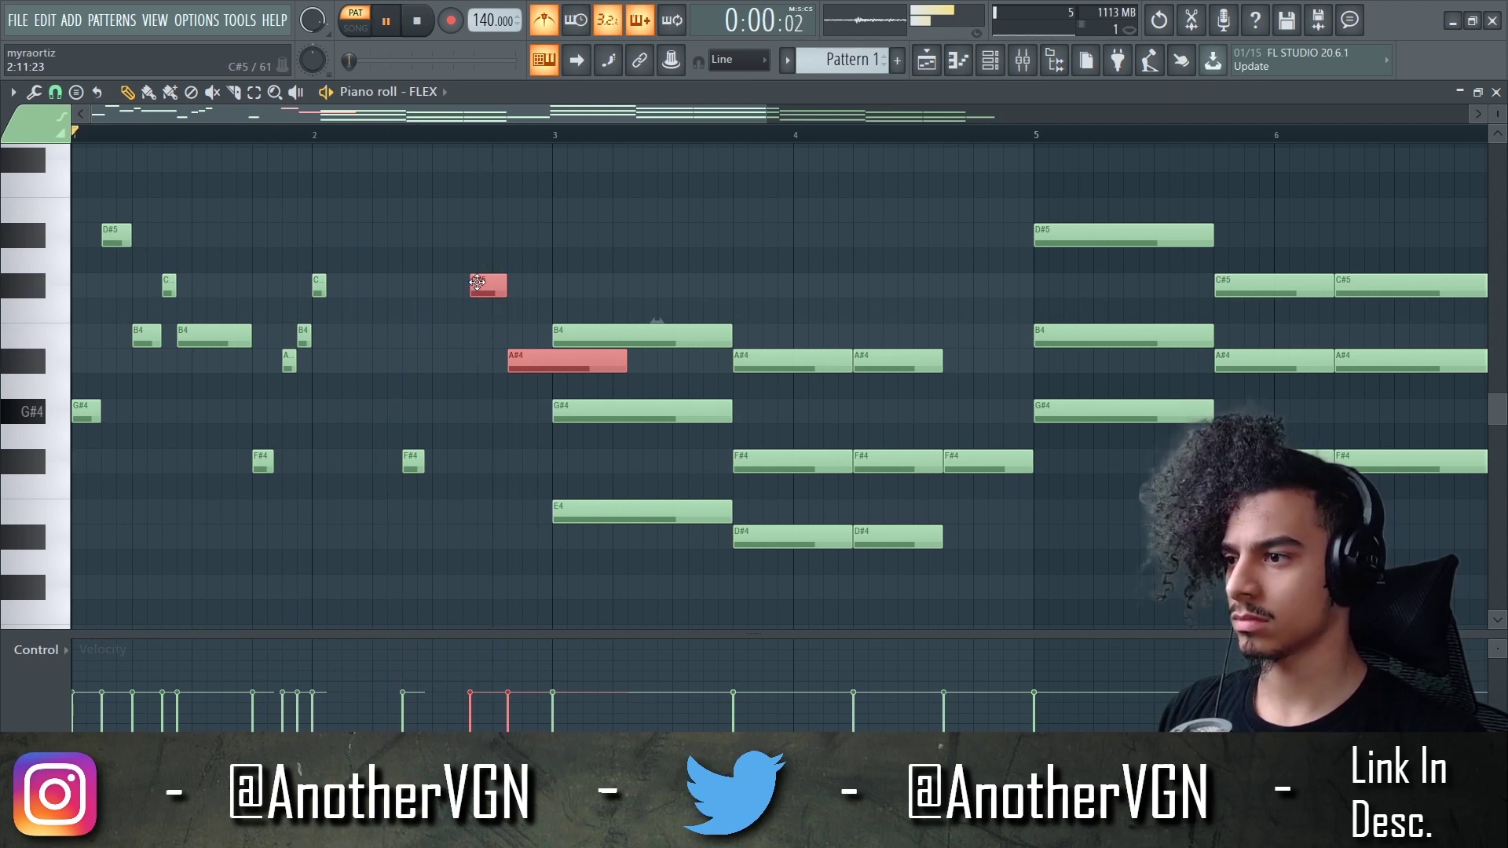
left_click_drag(476, 283, 440, 287)
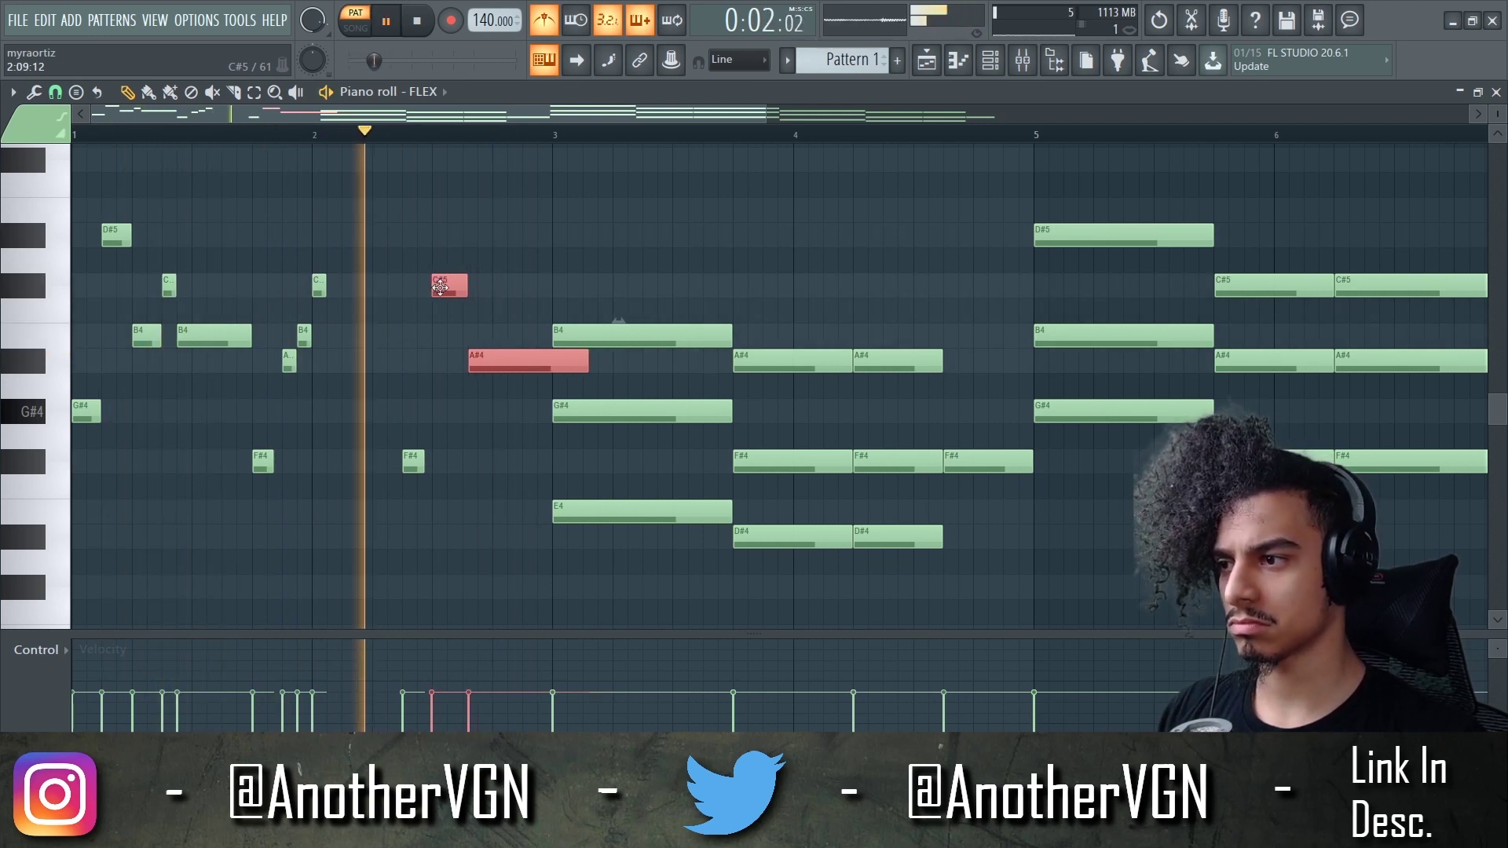
key("space")
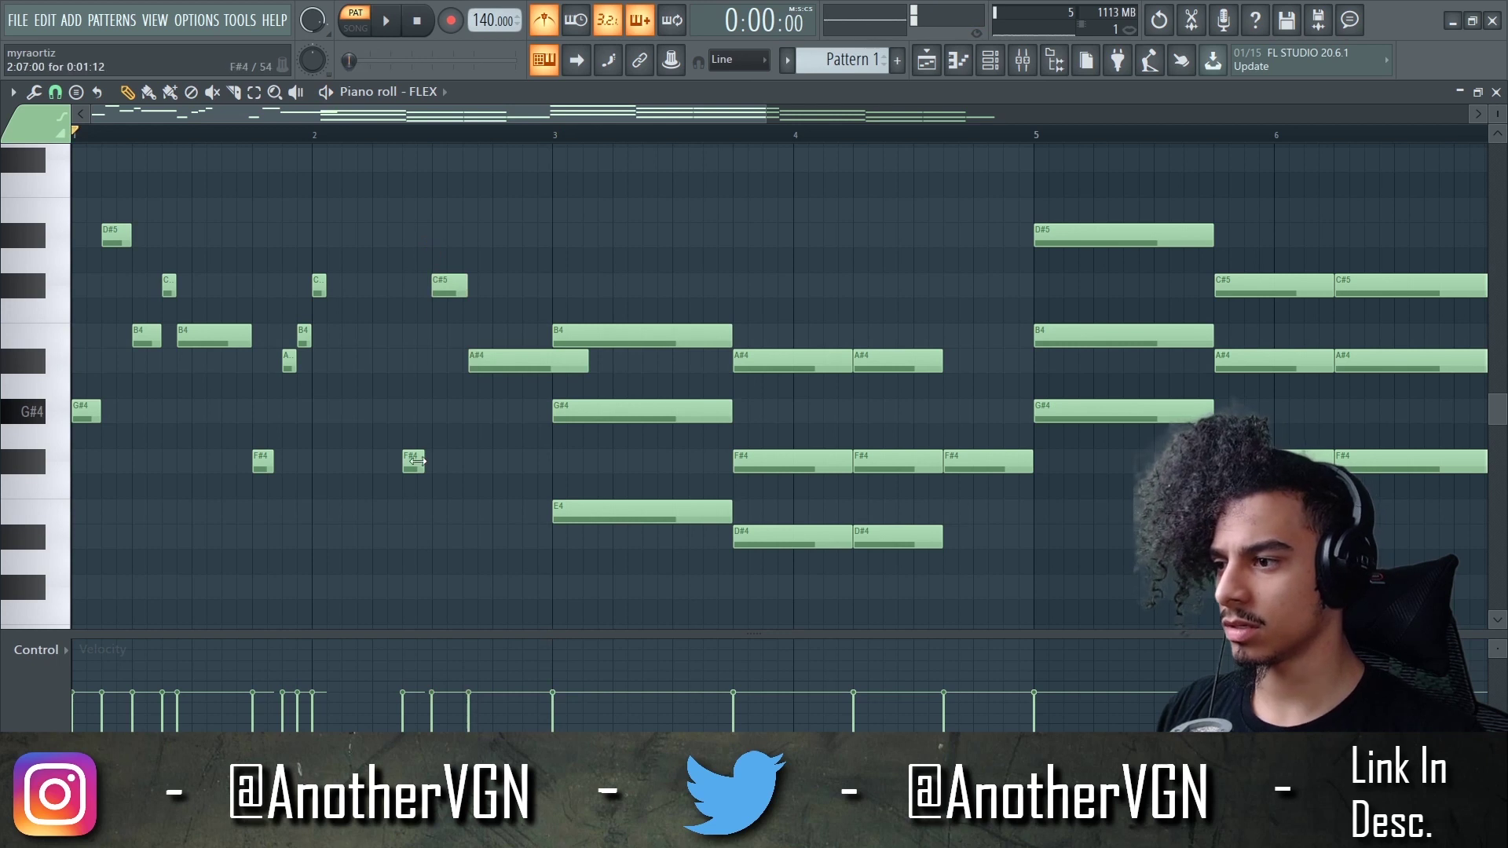
key("space")
left_click_drag(505, 421, 501, 289)
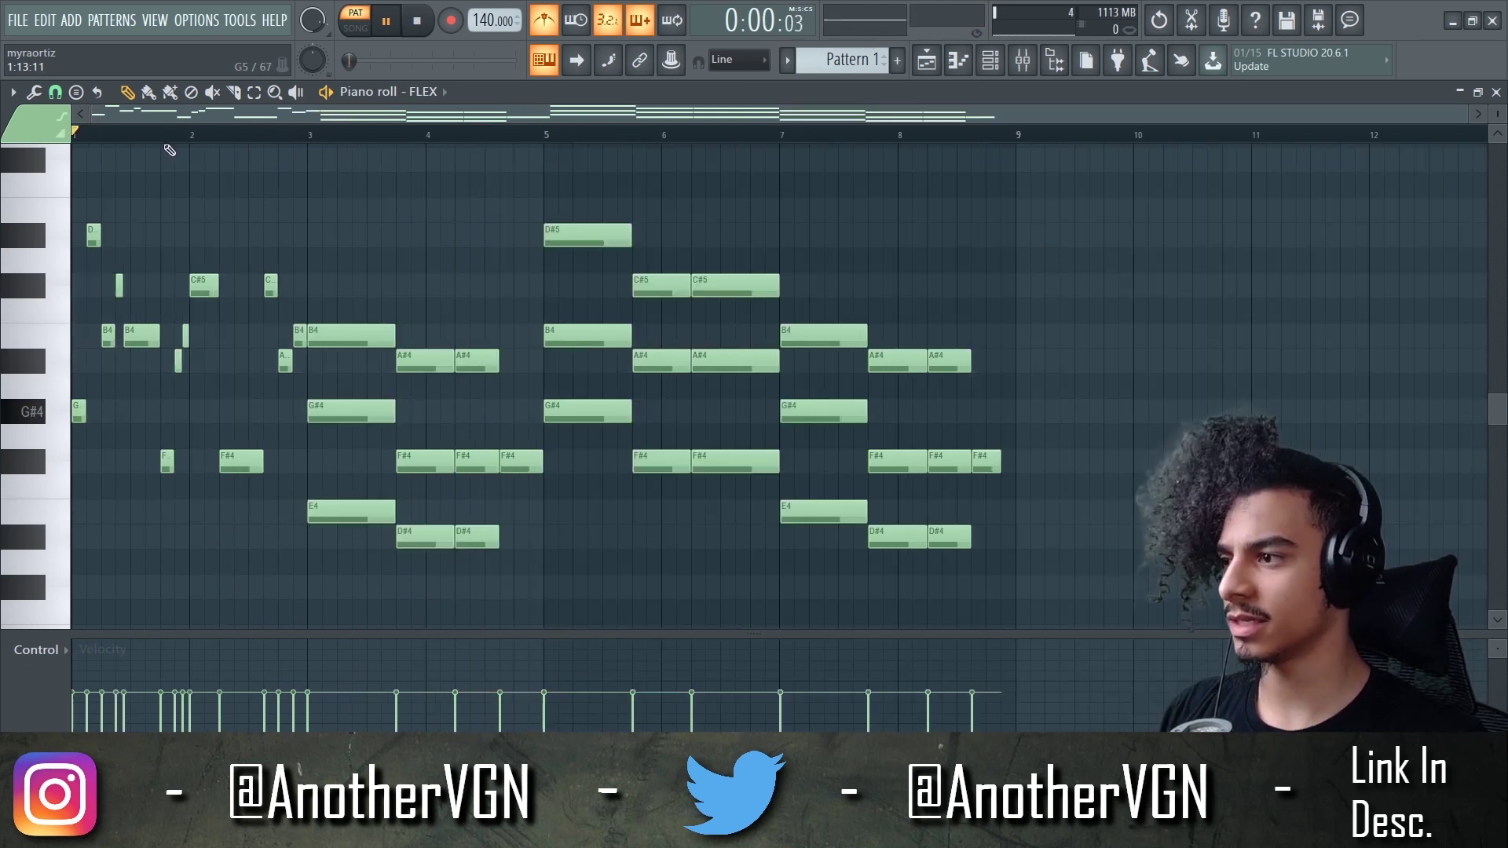
Play from the end of bar 1 and move the B4 note at the end of bar 2 one step earlier to 2:14:00
scroll(108, 211, "up", 3)
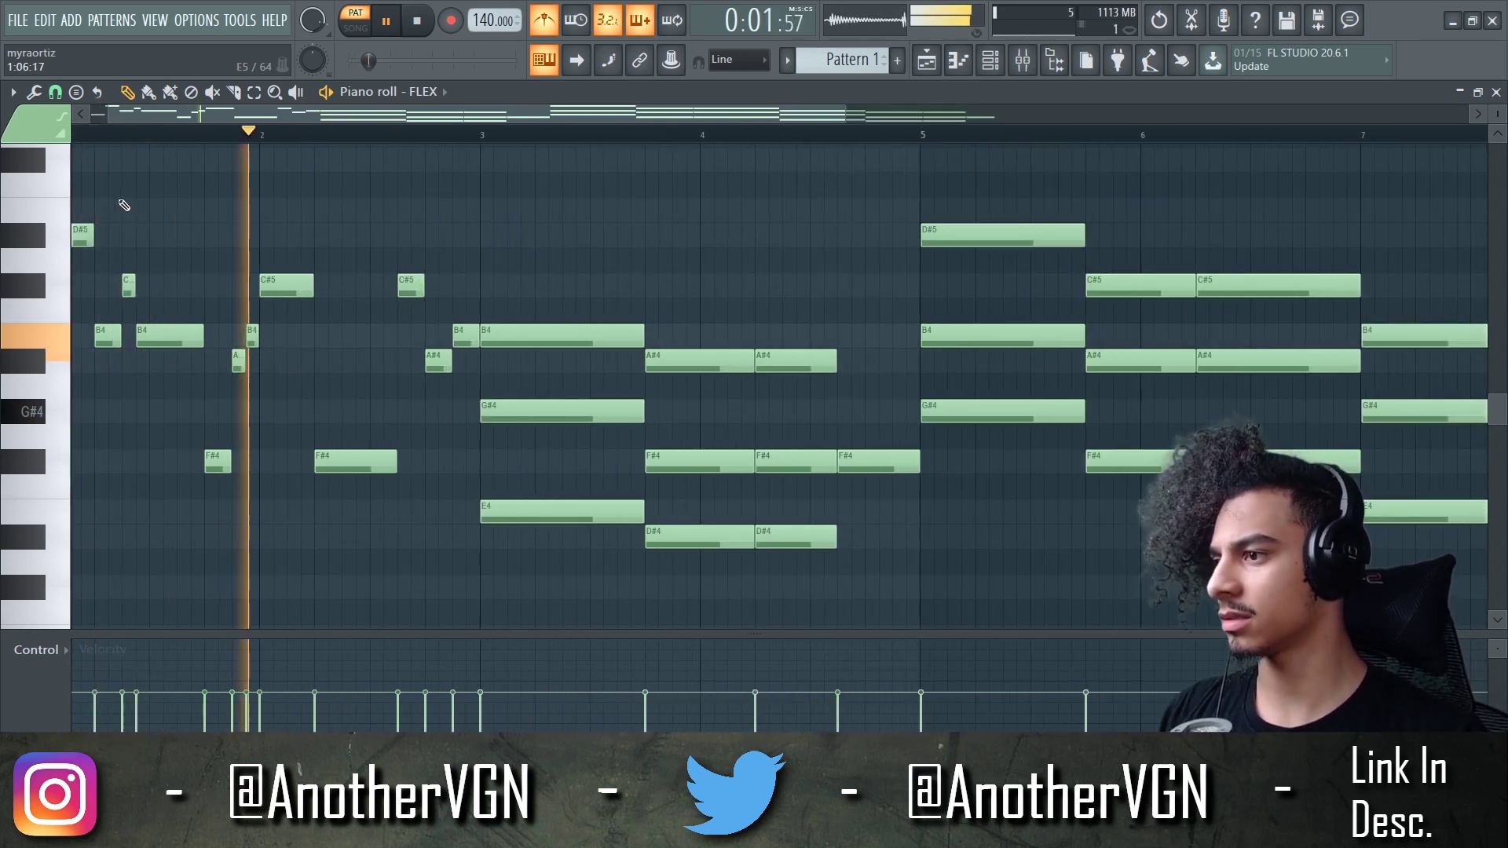
key("space")
left_click(245, 134)
key("space")
scroll(393, 296, "up", 3)
left_click_drag(550, 330, 521, 331)
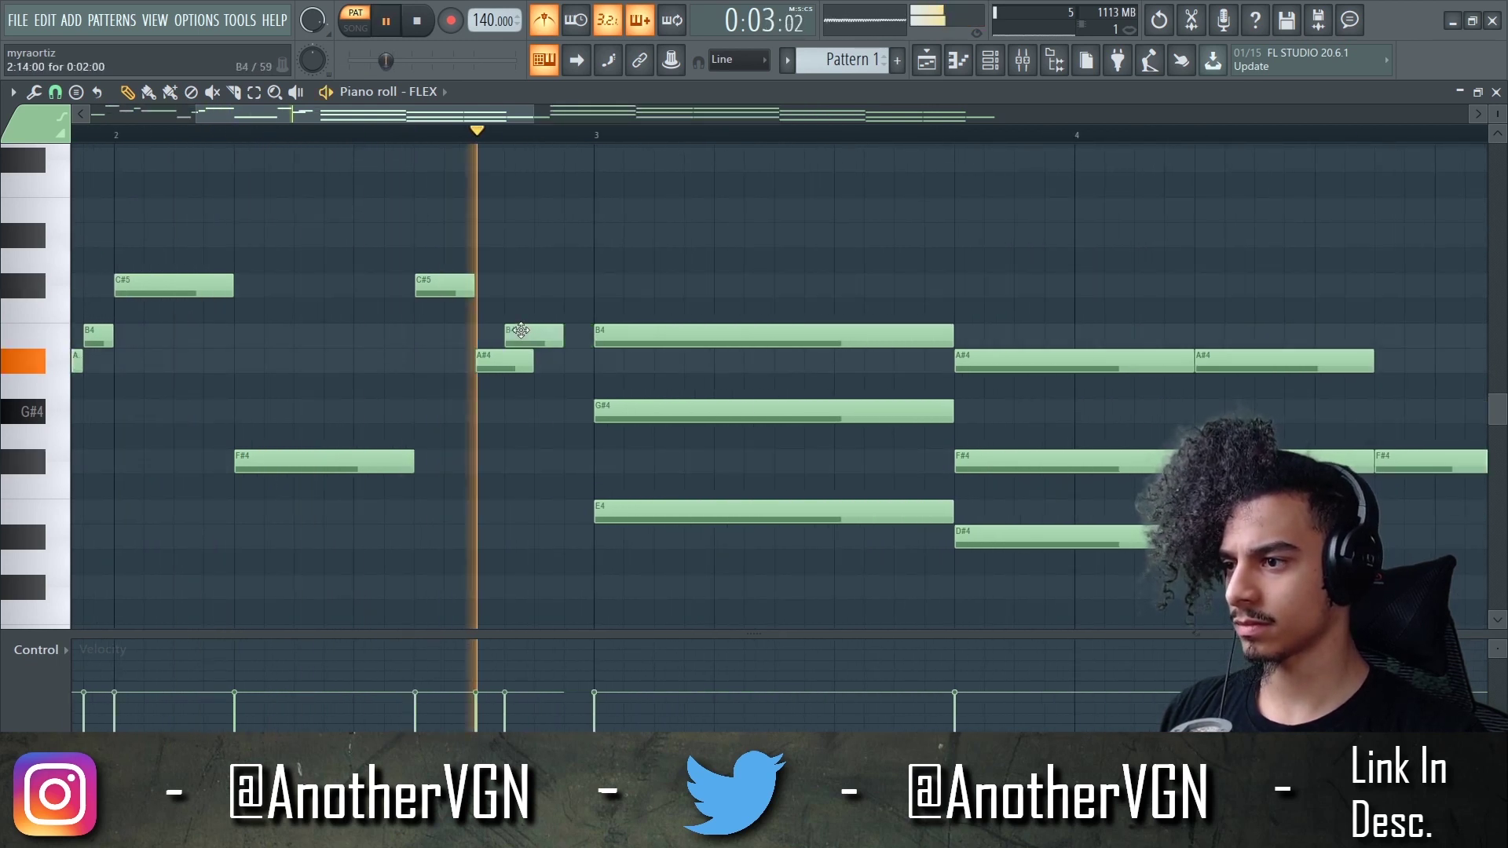
Add a two-step A#4 note at 2:15:00 and play the melody through into the following chords
scroll(539, 346, "up", 2)
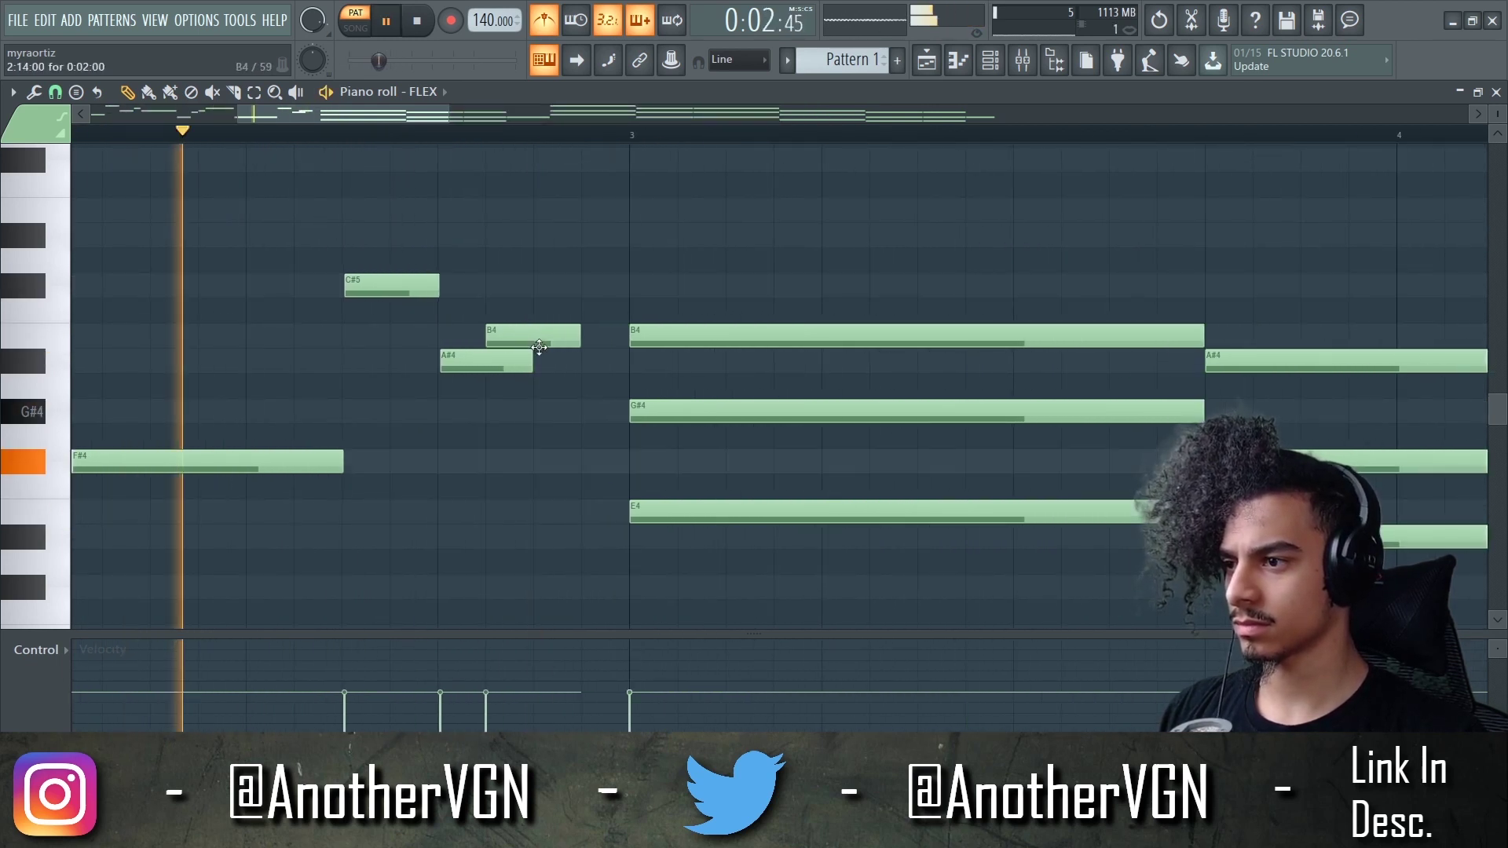
key("space")
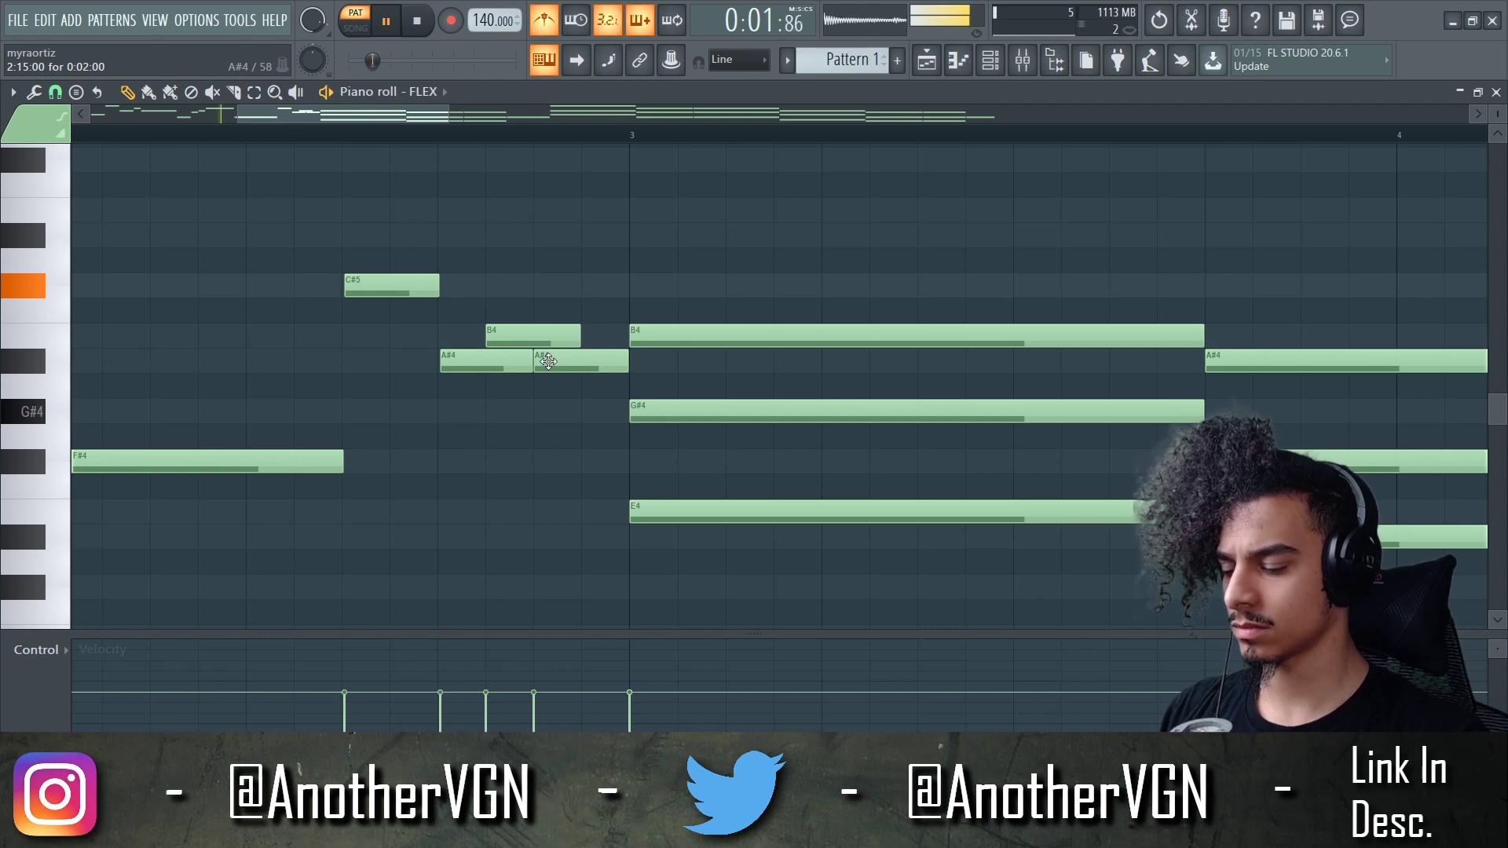
scroll(547, 360, "down", 3)
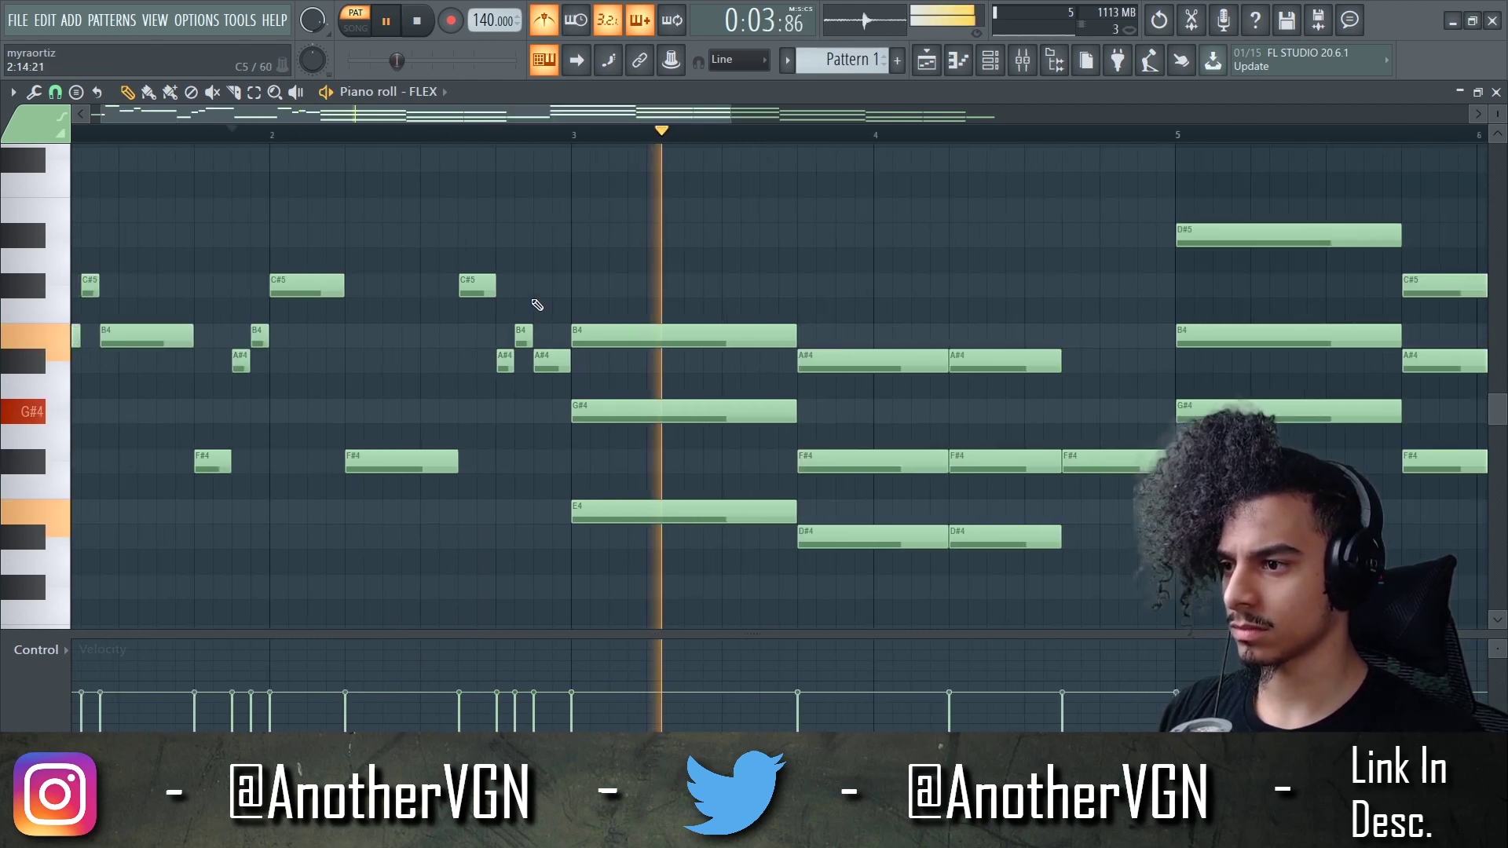
scroll(537, 305, "down", 2)
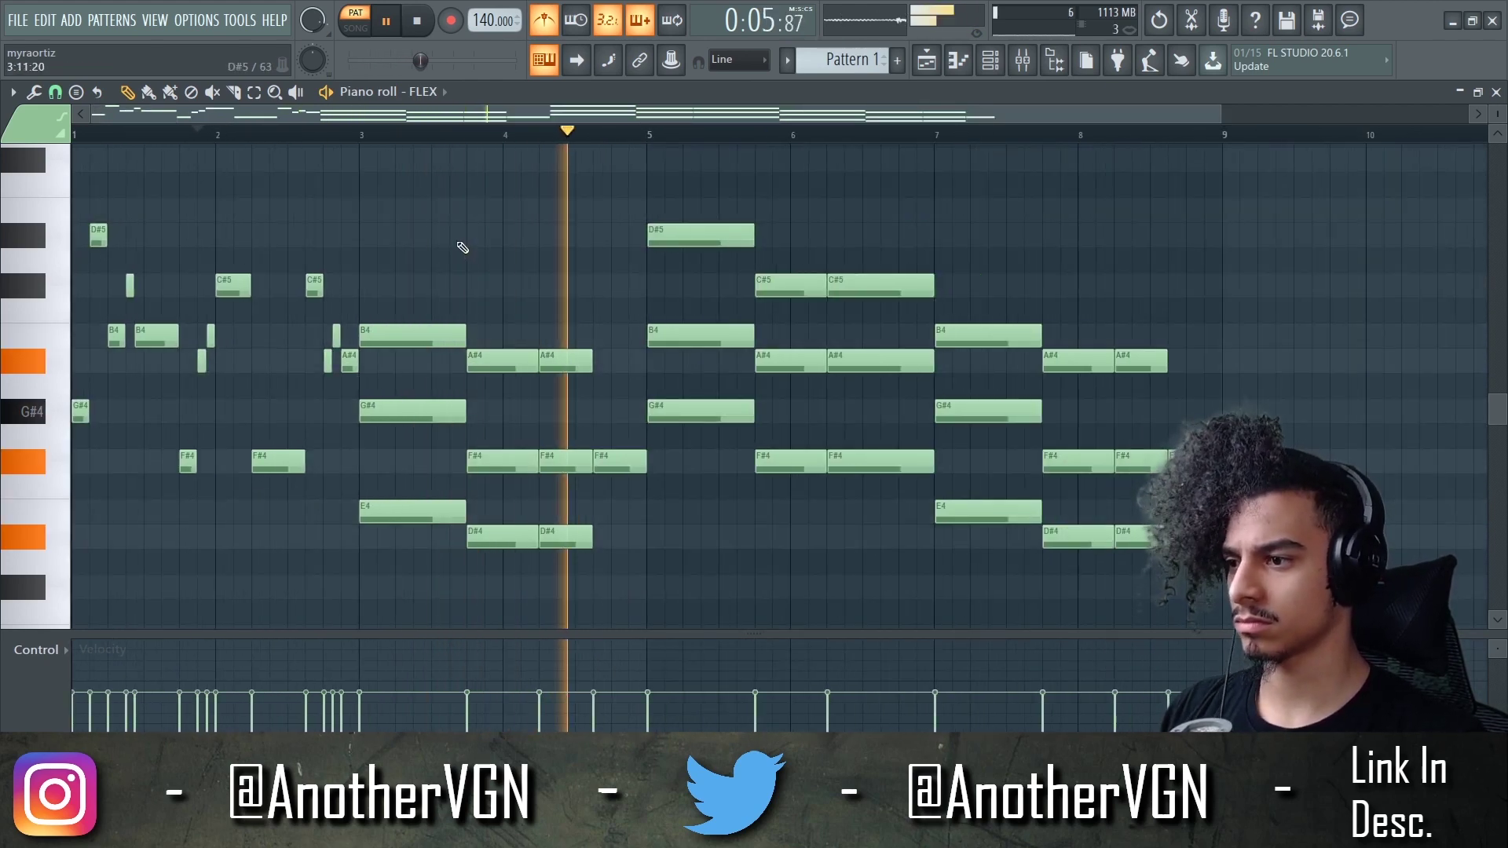
key("space")
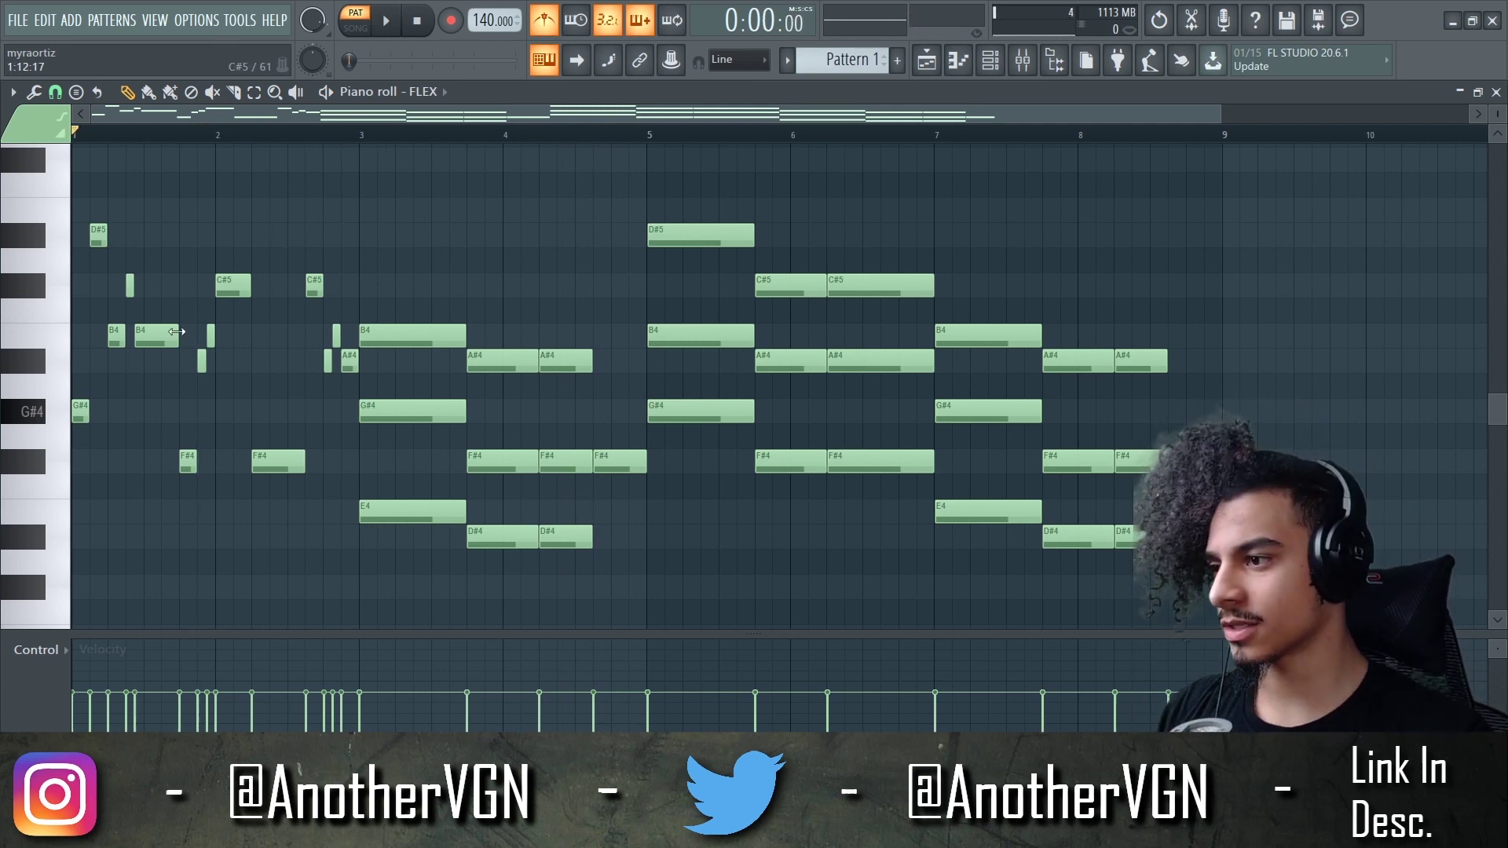
Break up the chord at the start of bar 3 into short E4, B4 and G#4 notes followed by two A#4 notes
scroll(176, 333, "up", 2)
left_click_drag(310, 112, 3, 121)
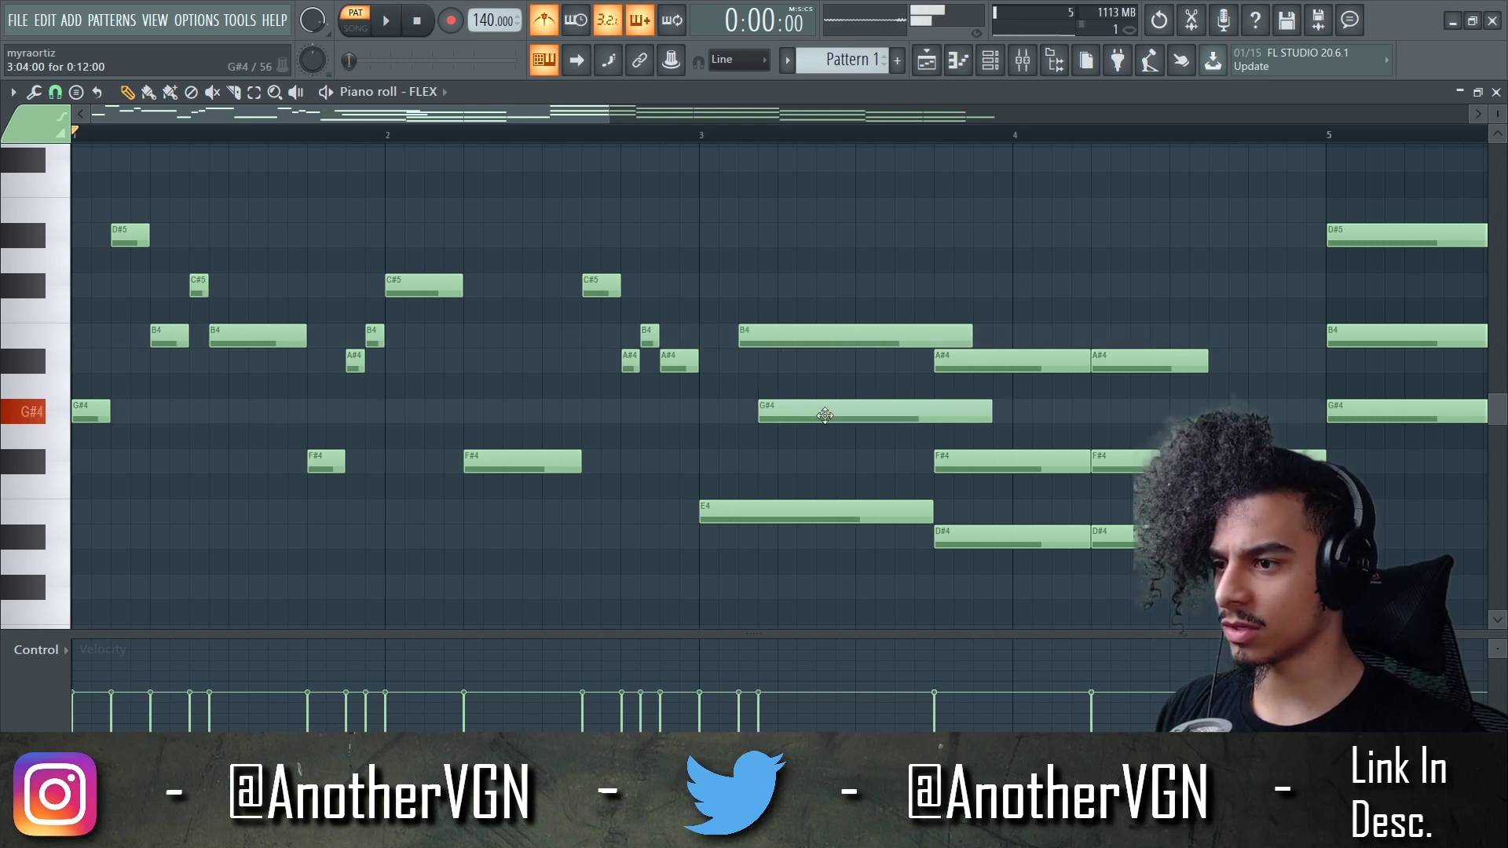
key("ctrl+l")
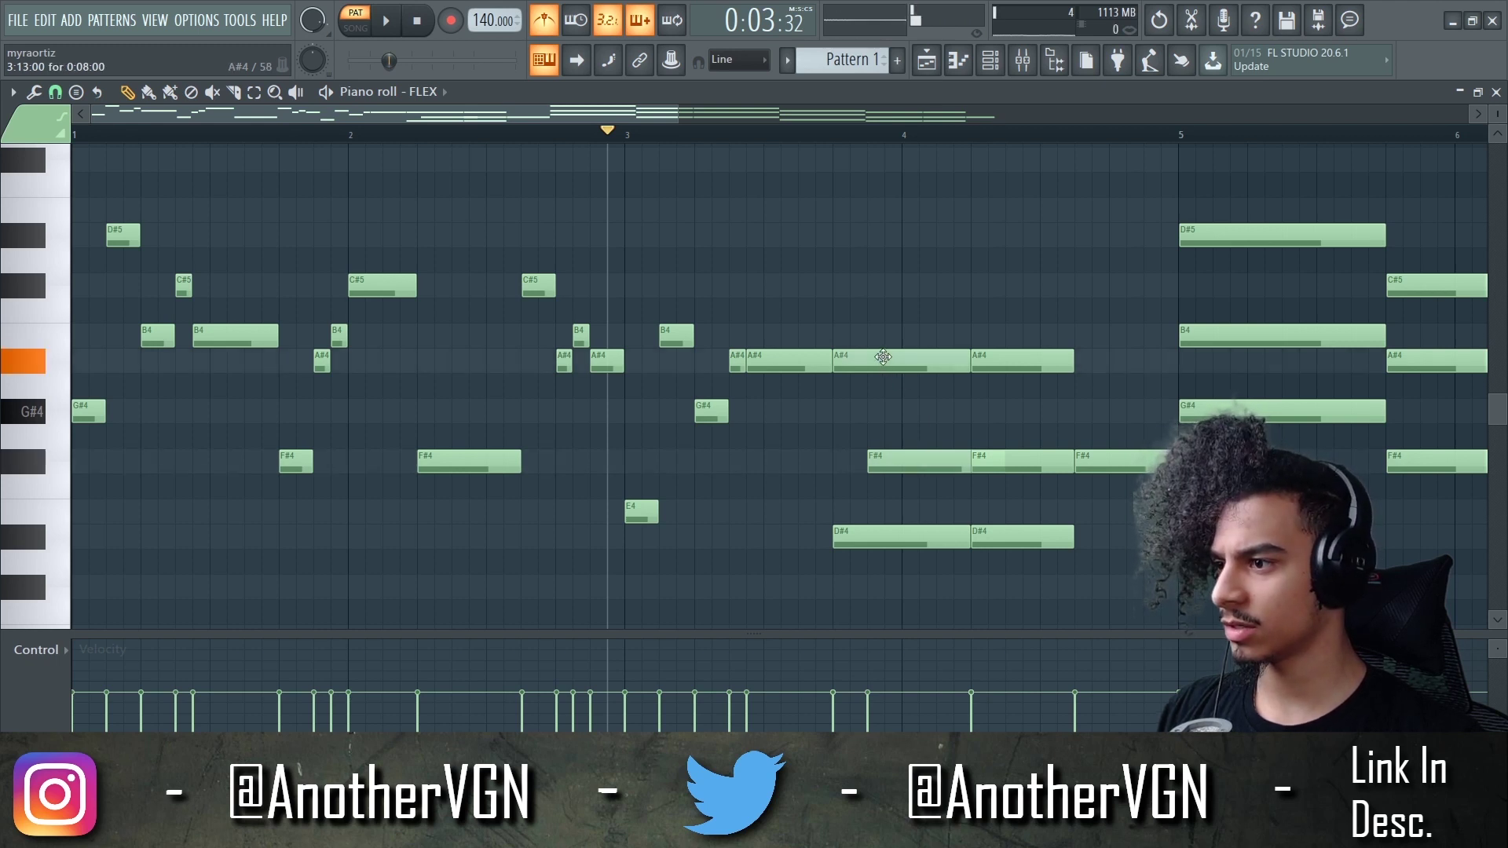
Turn the chord at the end of bar 3 into successive D#4, F#4 and G#4 notes, with G#4 at 3:16:00, and play it back
left_click_drag(911, 356, 938, 419)
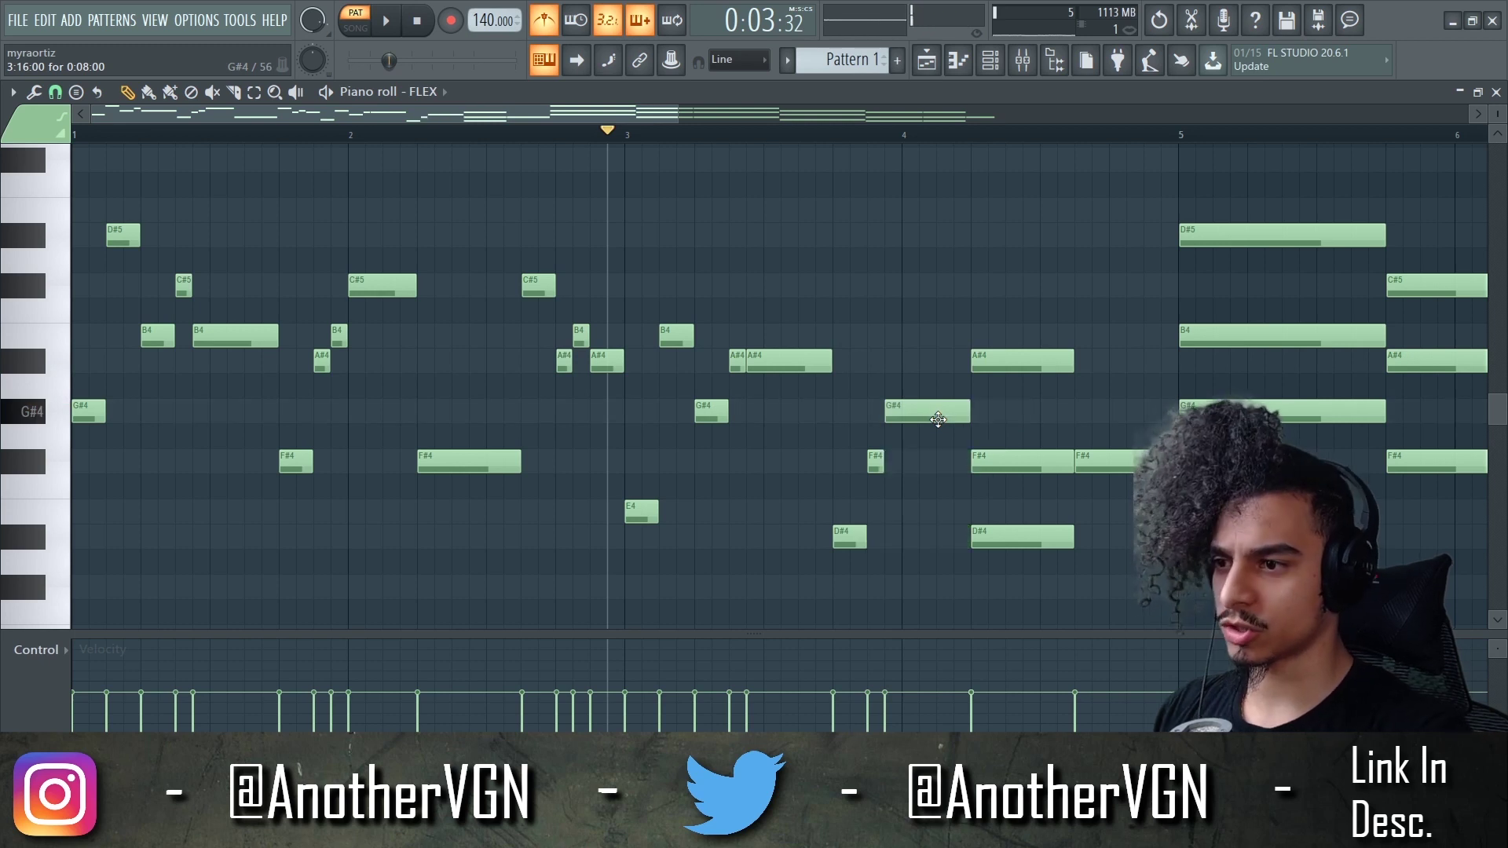
key("space")
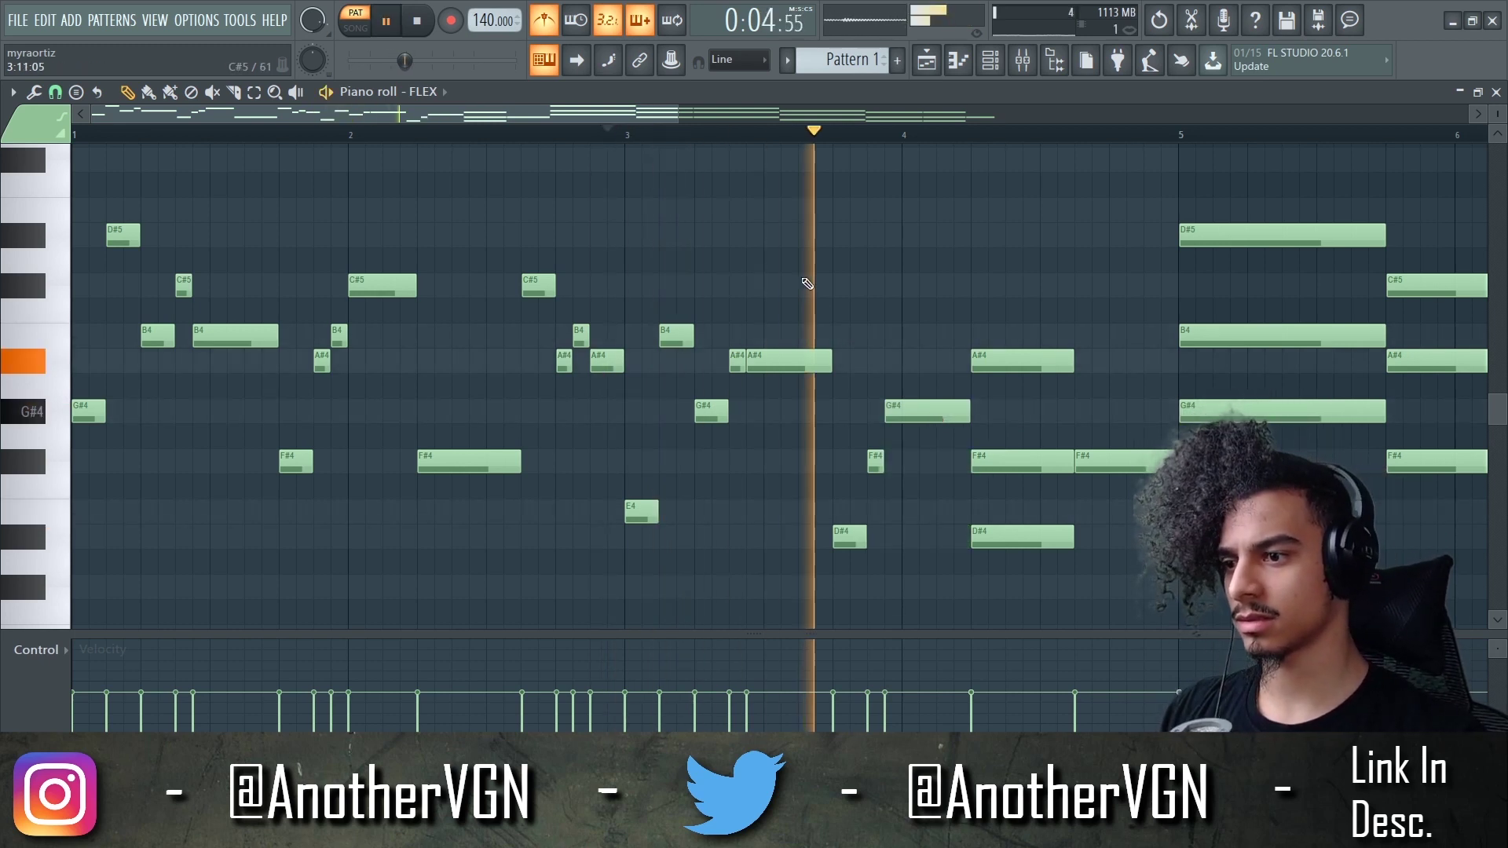
key("space")
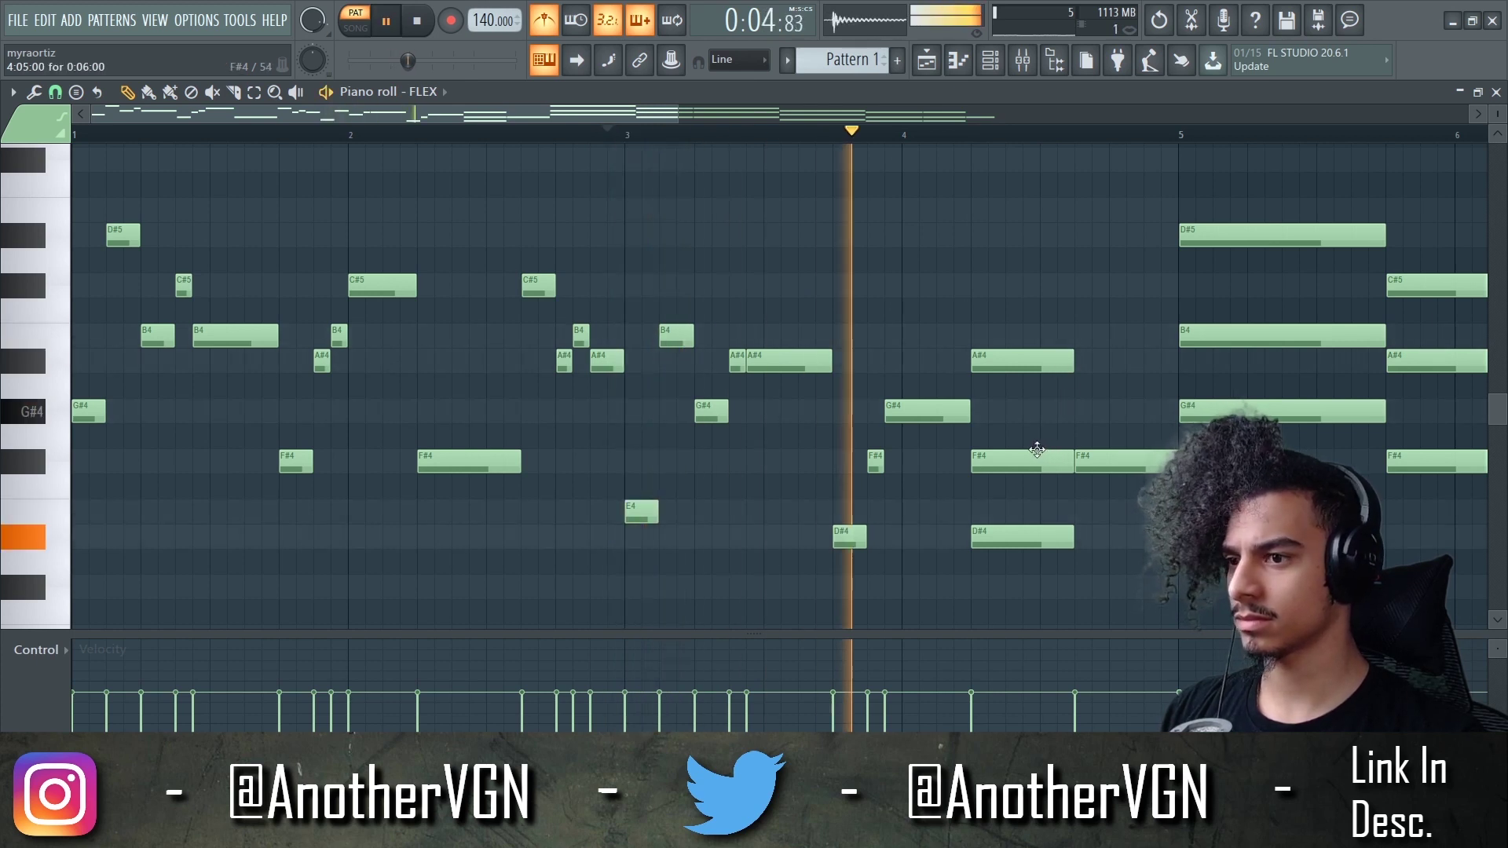
Try deleting the F#4 and D#4 notes beneath bar 4's A#4 and play back the passage
right_click(1033, 458)
right_click(1045, 528)
key("space")
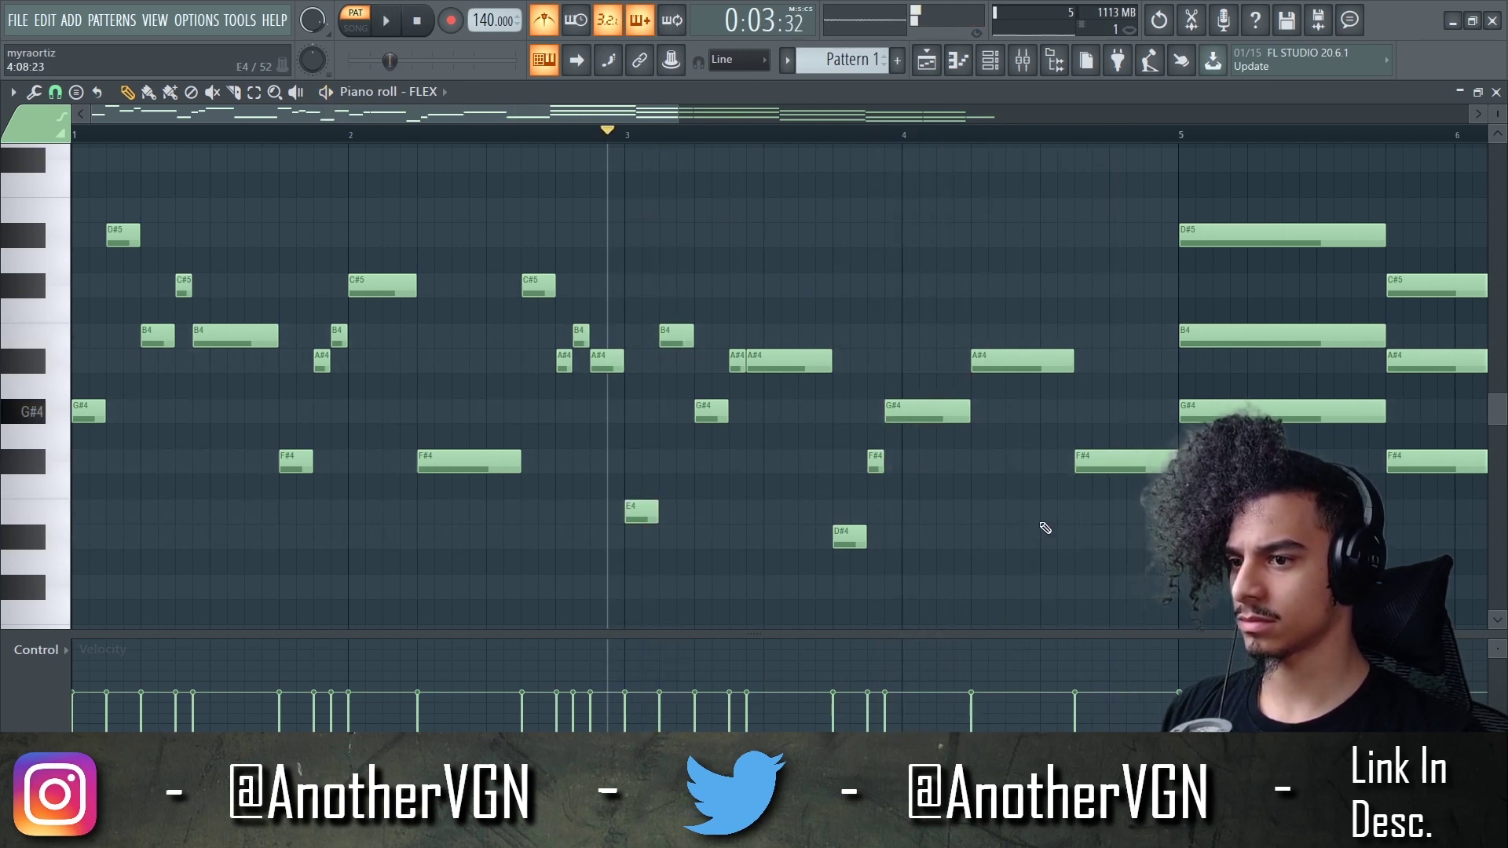
key("space")
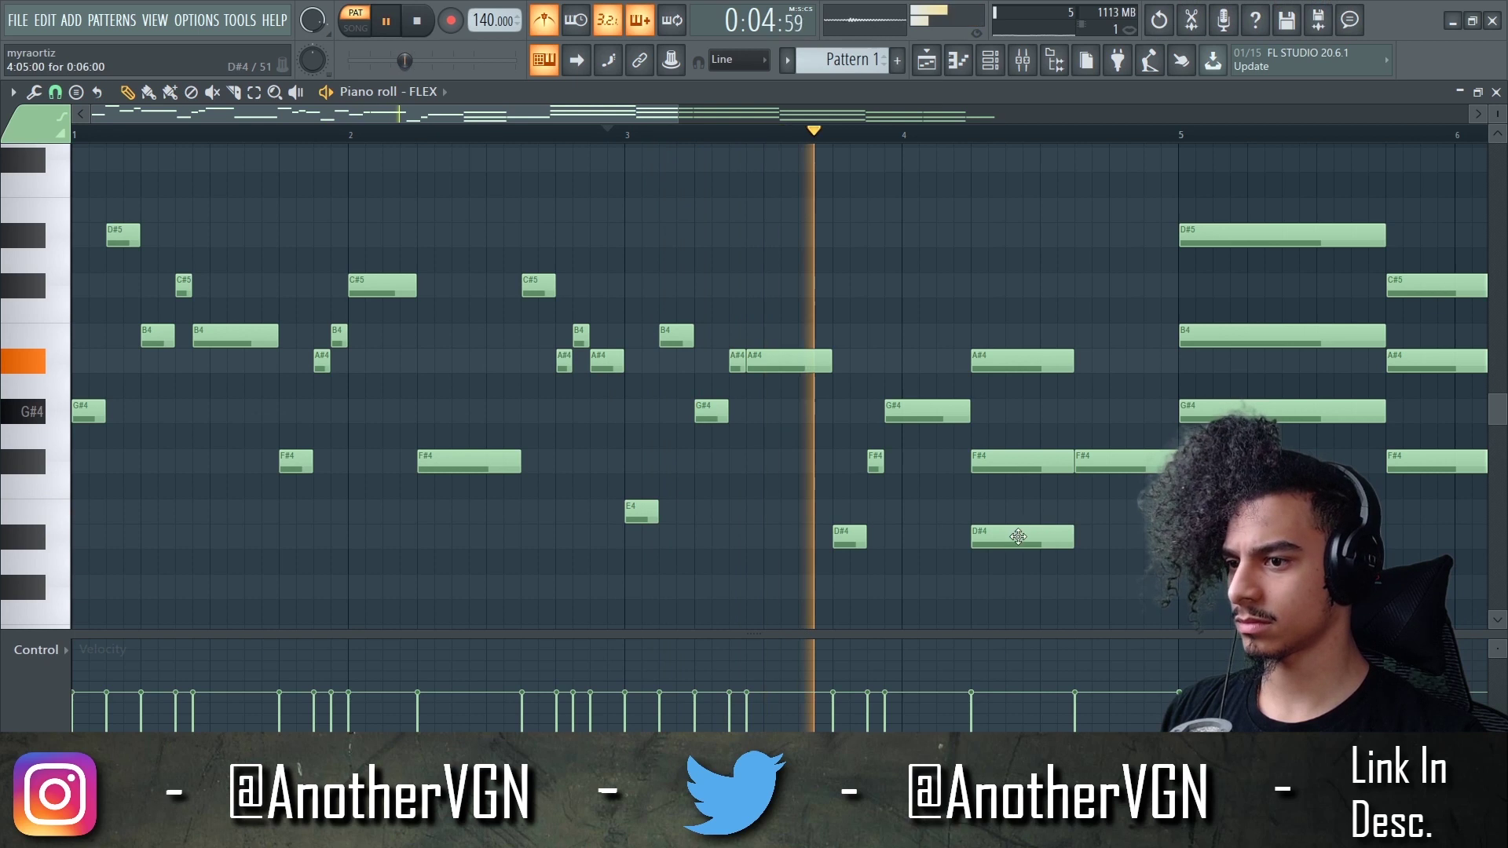
Move bar 4's D#4 note to 4:09:00 and remove the F#4 directly beneath the A#4
left_click_drag(996, 537, 1065, 536)
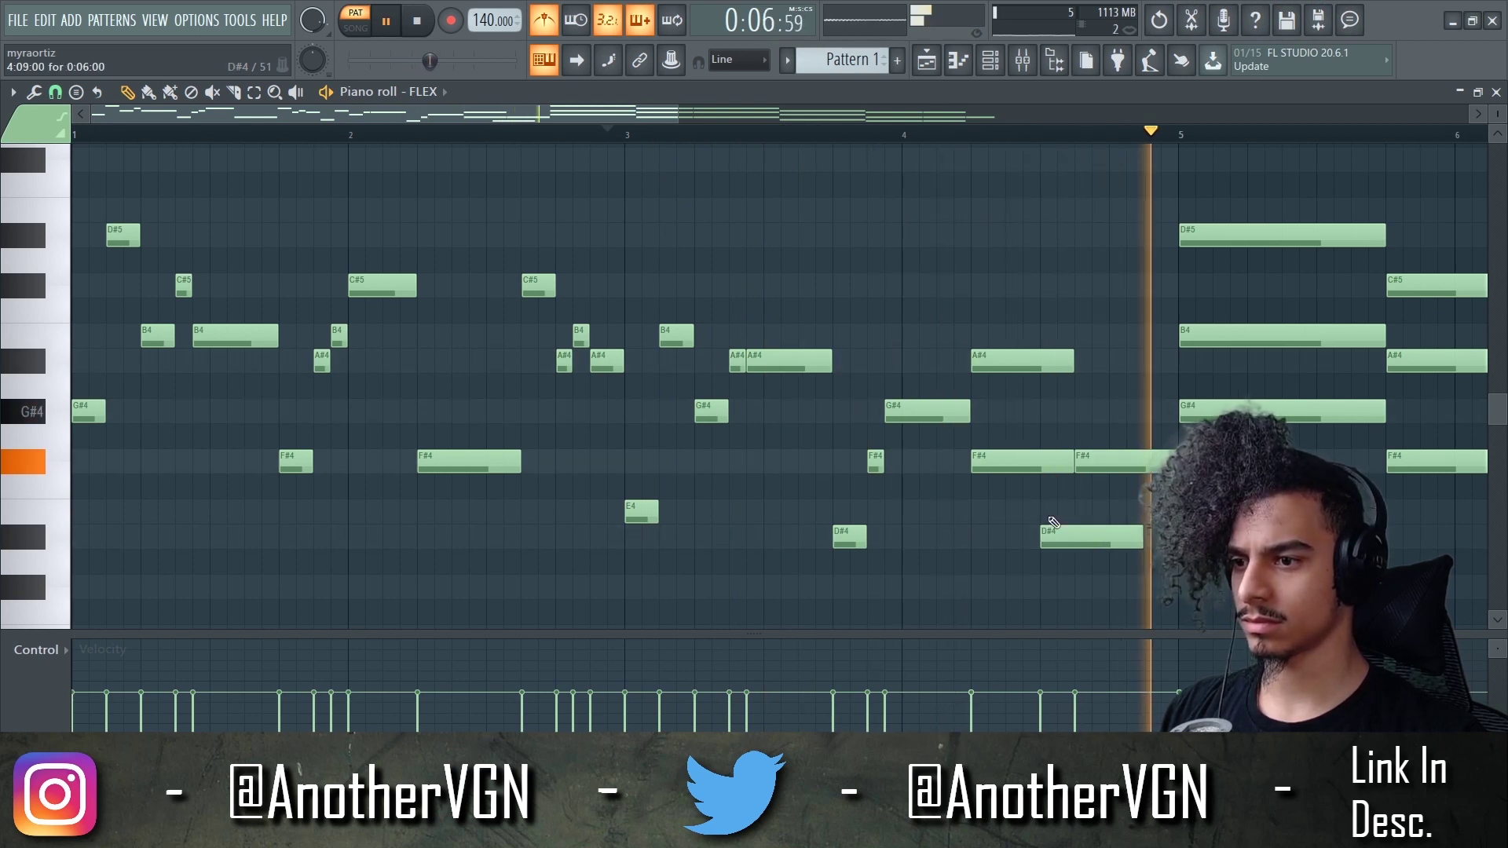
key("space")
scroll(1010, 332, "down", 2)
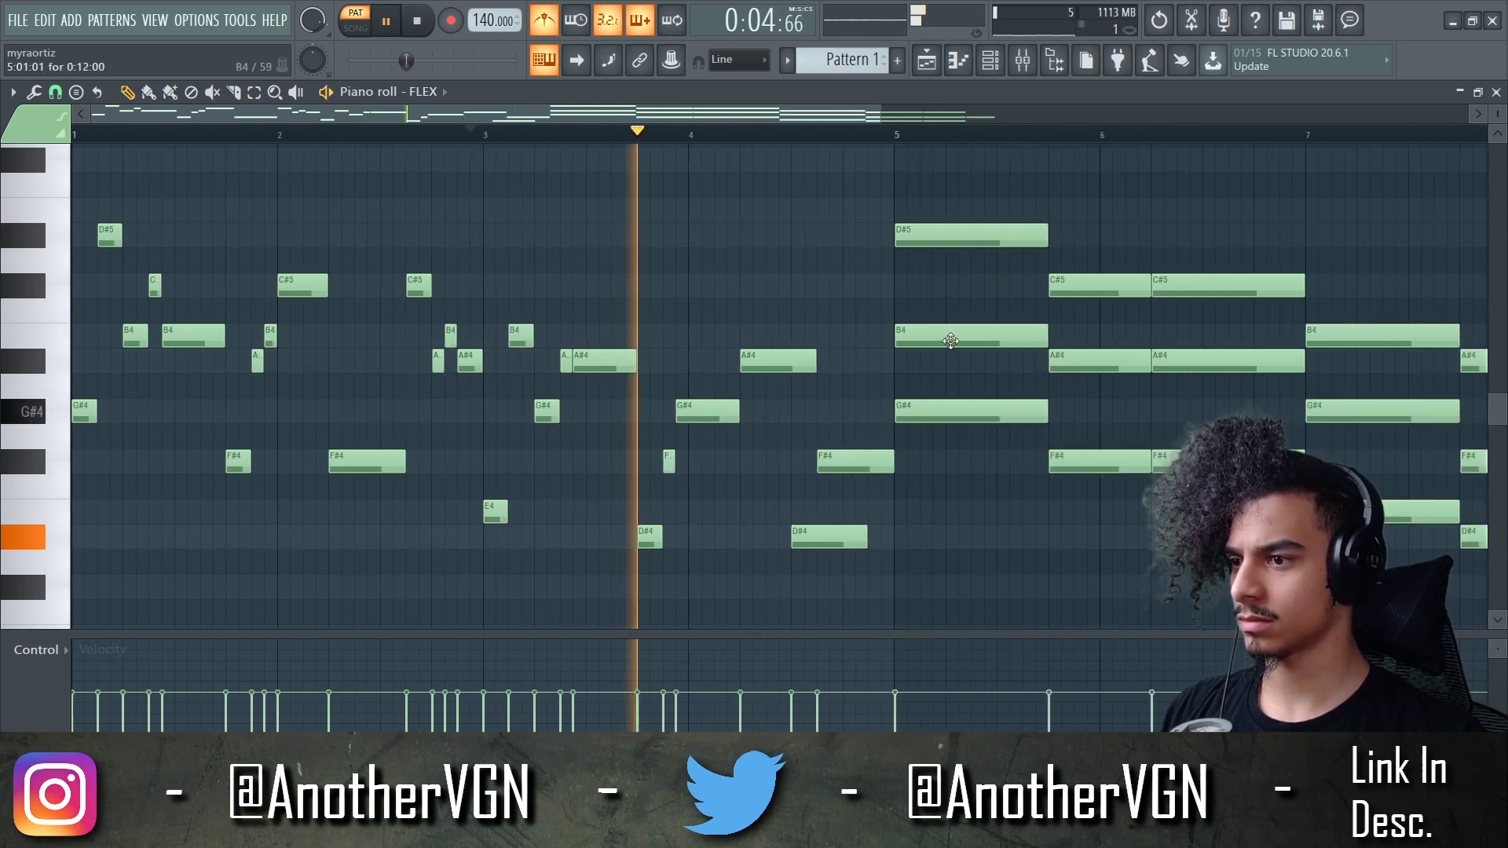
Rework bar 4 into a line of A4, D#4, A#4, F#4, G#4 and F#4 notes and play it back
key("space")
left_click_drag(463, 135, 13, 158)
key("space")
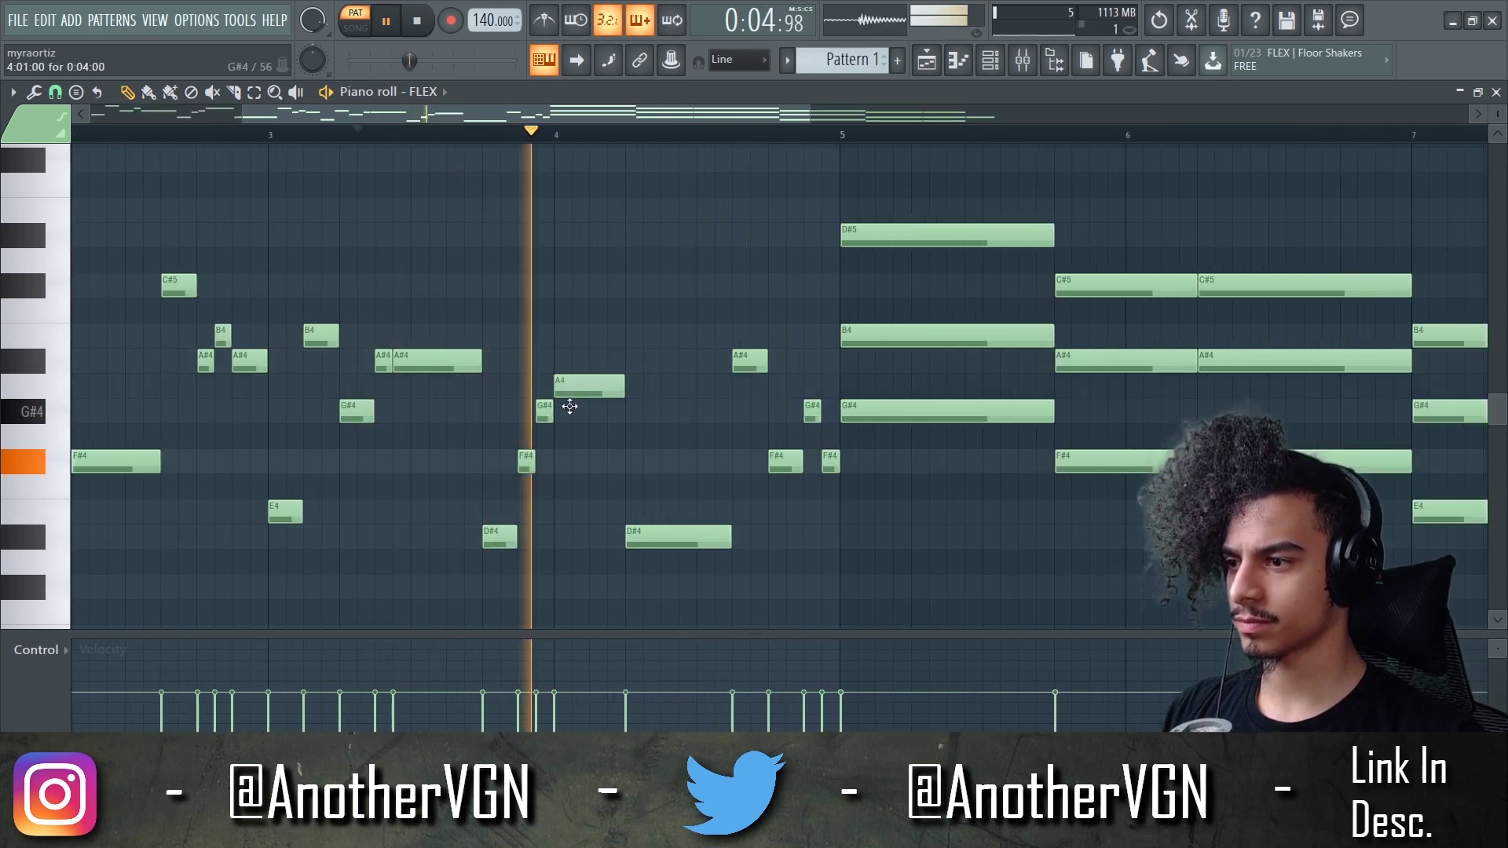
Lower the four-step A4 note at 4:01:00 to G#4 and play the melody from bar 2
left_click(567, 412)
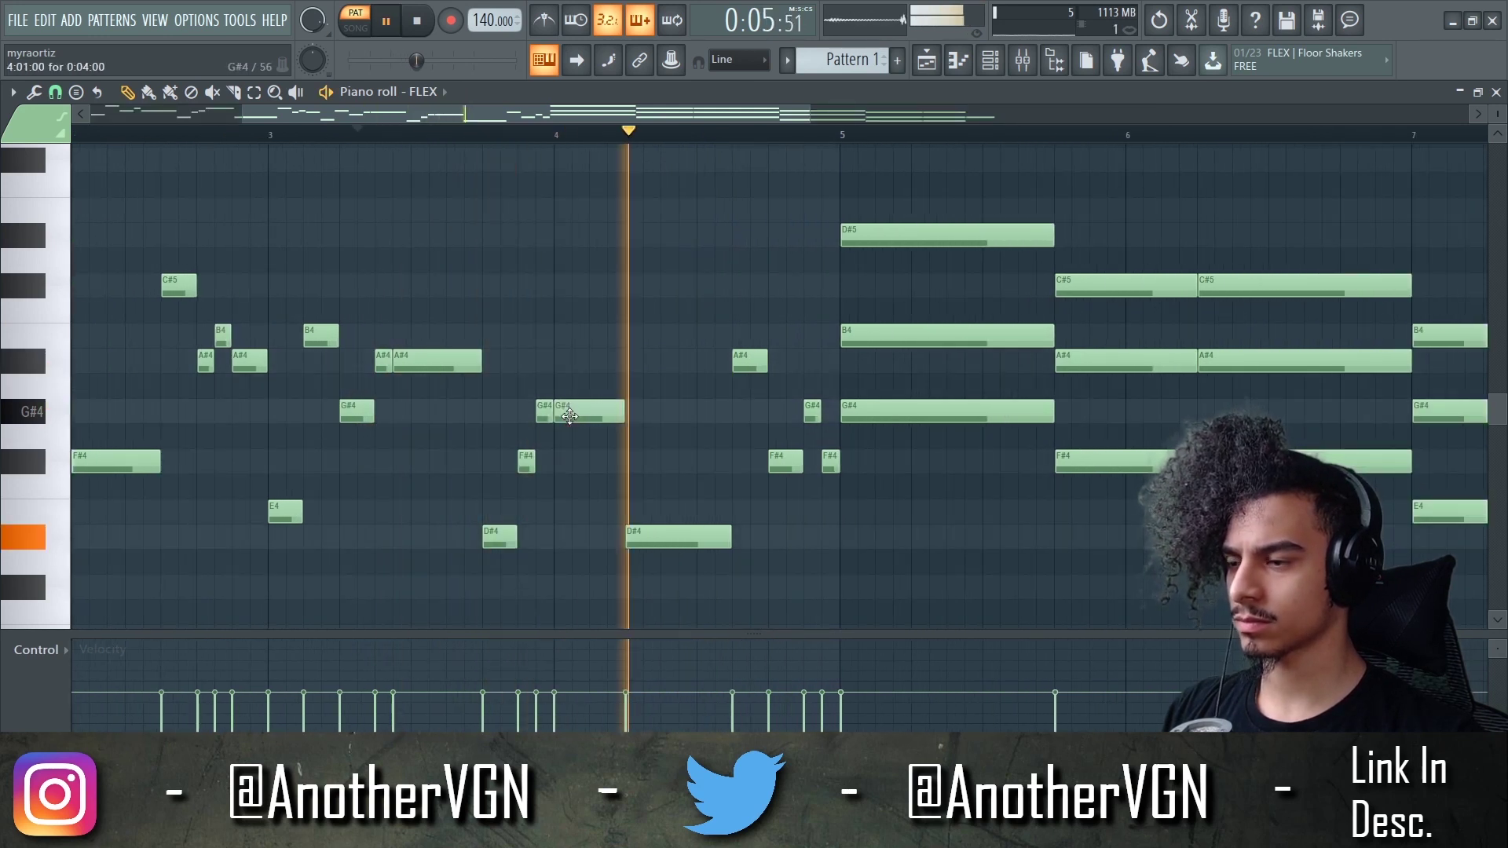
key("space")
left_click(149, 145)
right_click(179, 155, "ctrl")
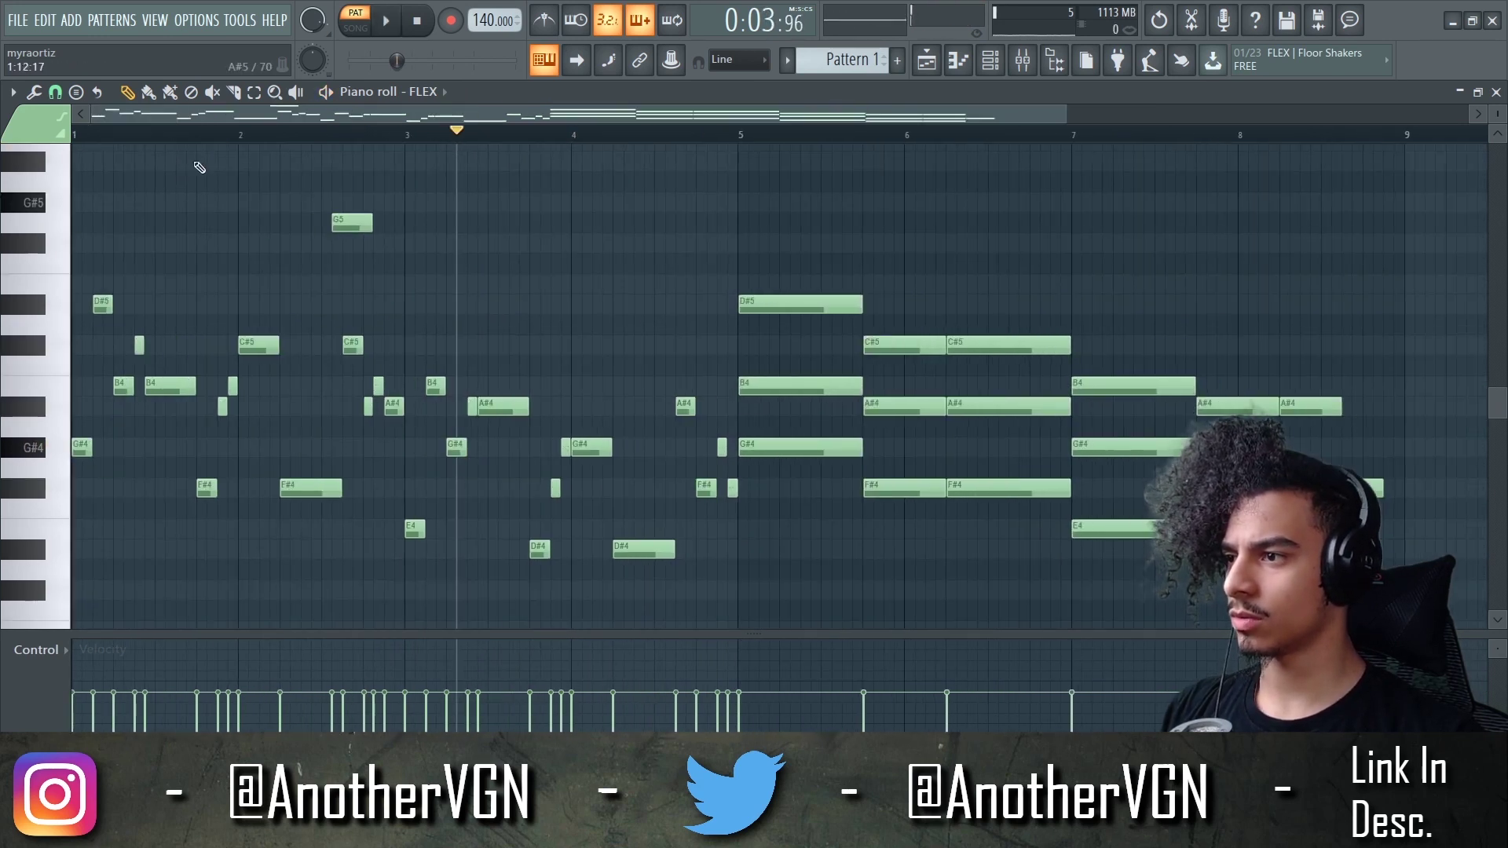
left_click(308, 141)
key("space")
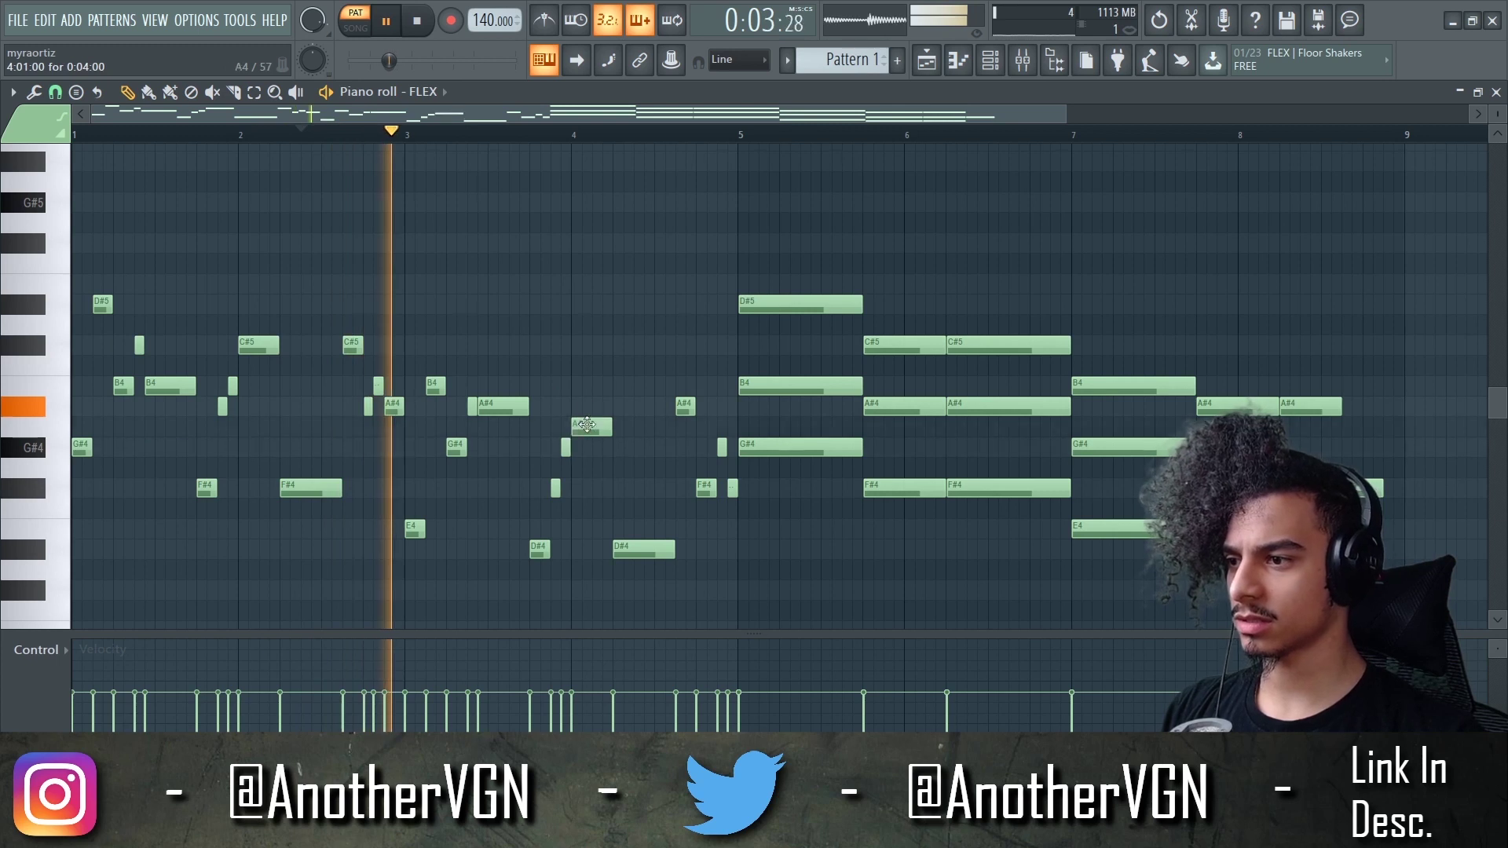
Set the first note of bar 4 back to G#4 and listen to bars 2 to 4 again
mouse_move(587, 467)
left_mouse_down()
mouse_move(584, 495)
mouse_move(585, 448)
left_mouse_up()
key("space")
key("space")
scroll(498, 433, "up", 2)
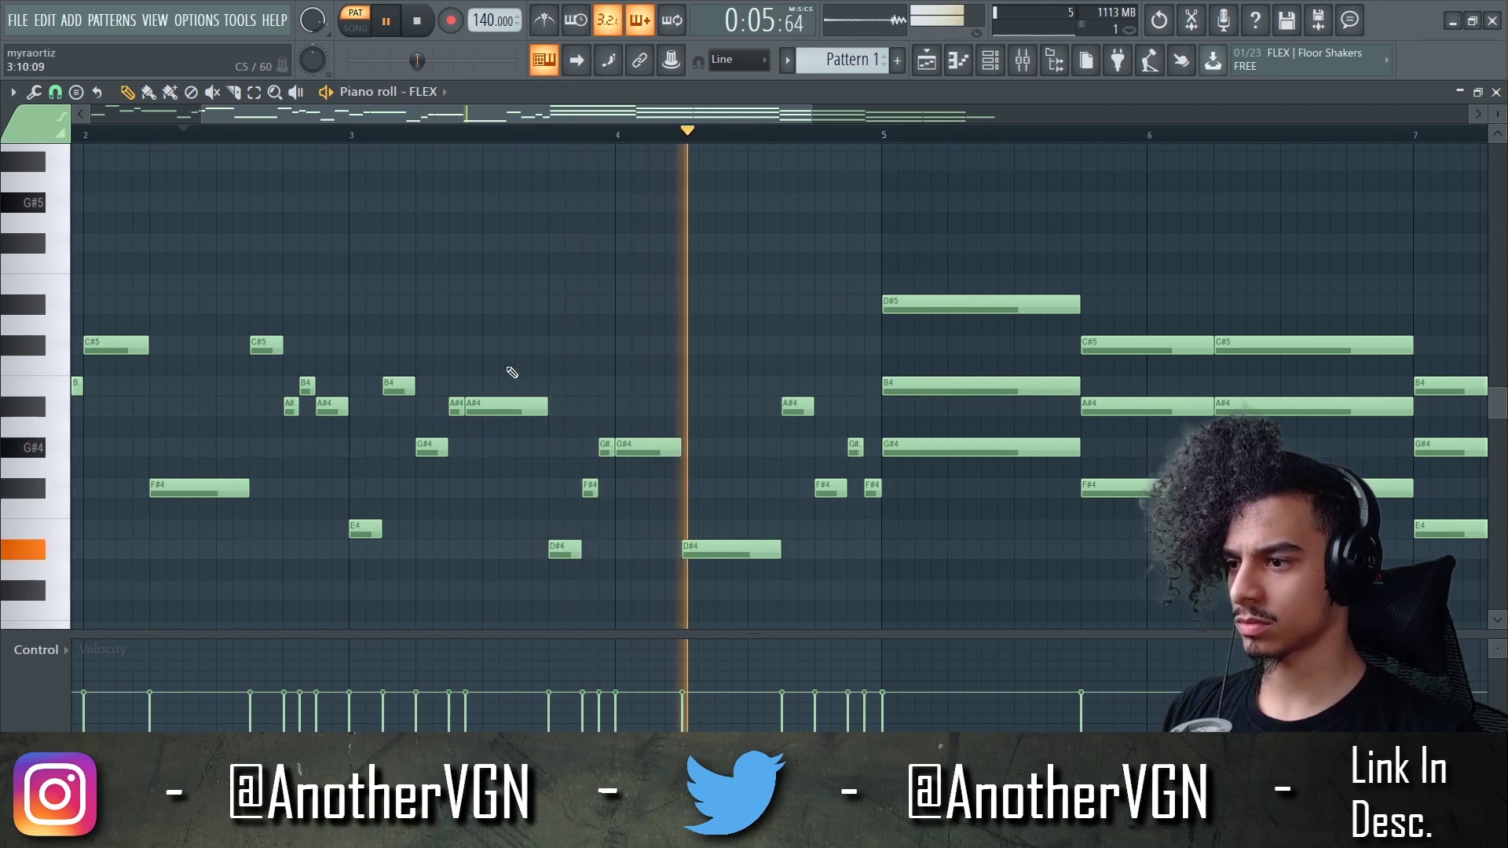
scroll(509, 354, "down", 2)
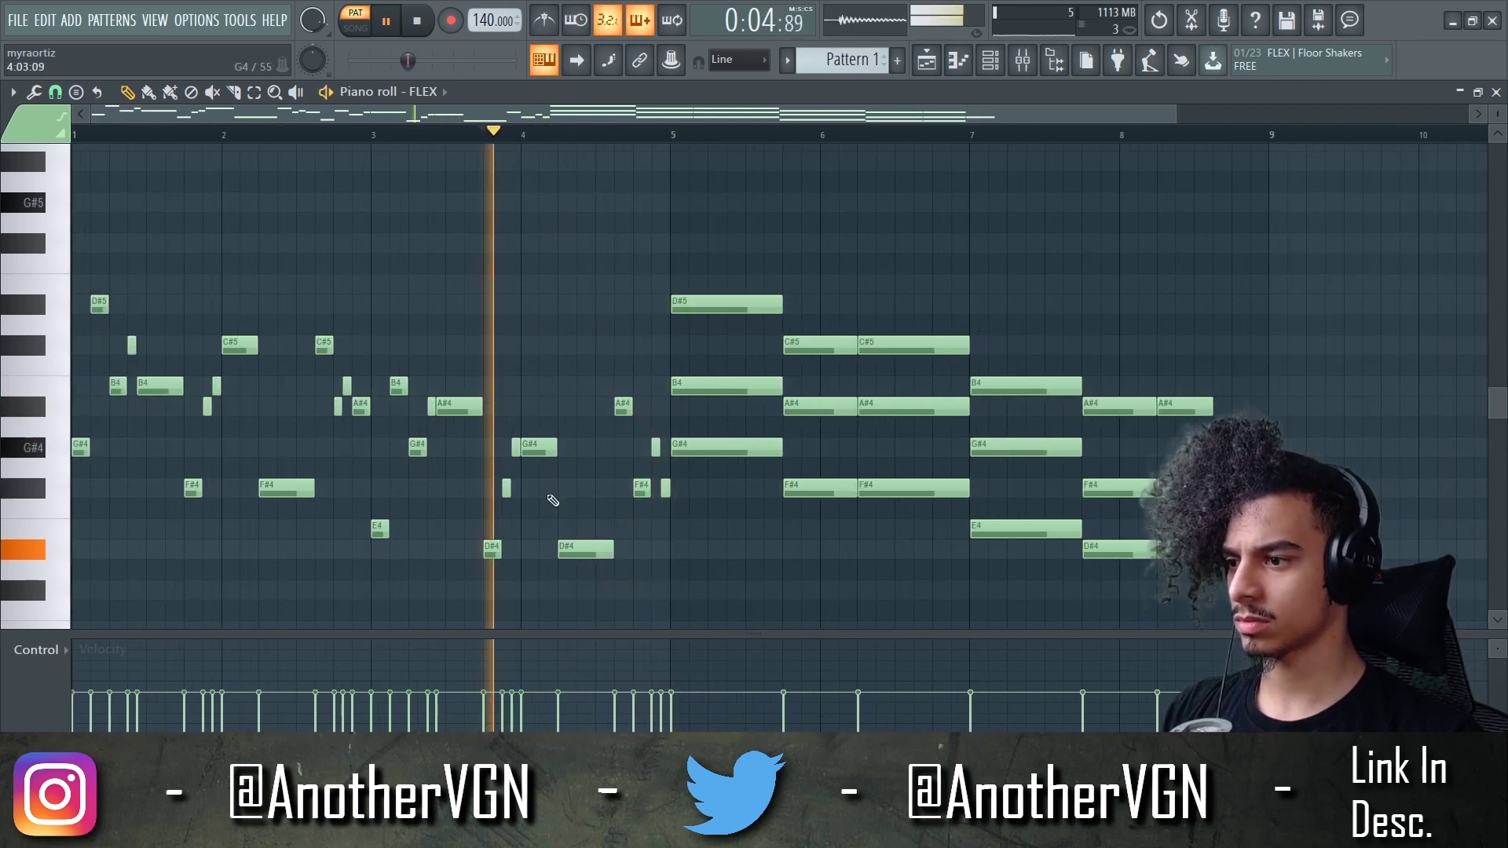
scroll(567, 541, "up", 2)
mouse_move(576, 548)
left_mouse_down()
mouse_move(632, 551)
mouse_move(574, 553)
left_mouse_up()
key("space")
Select and delete all the remaining block chords from bar 5 onward
scroll(573, 554, "down", 3)
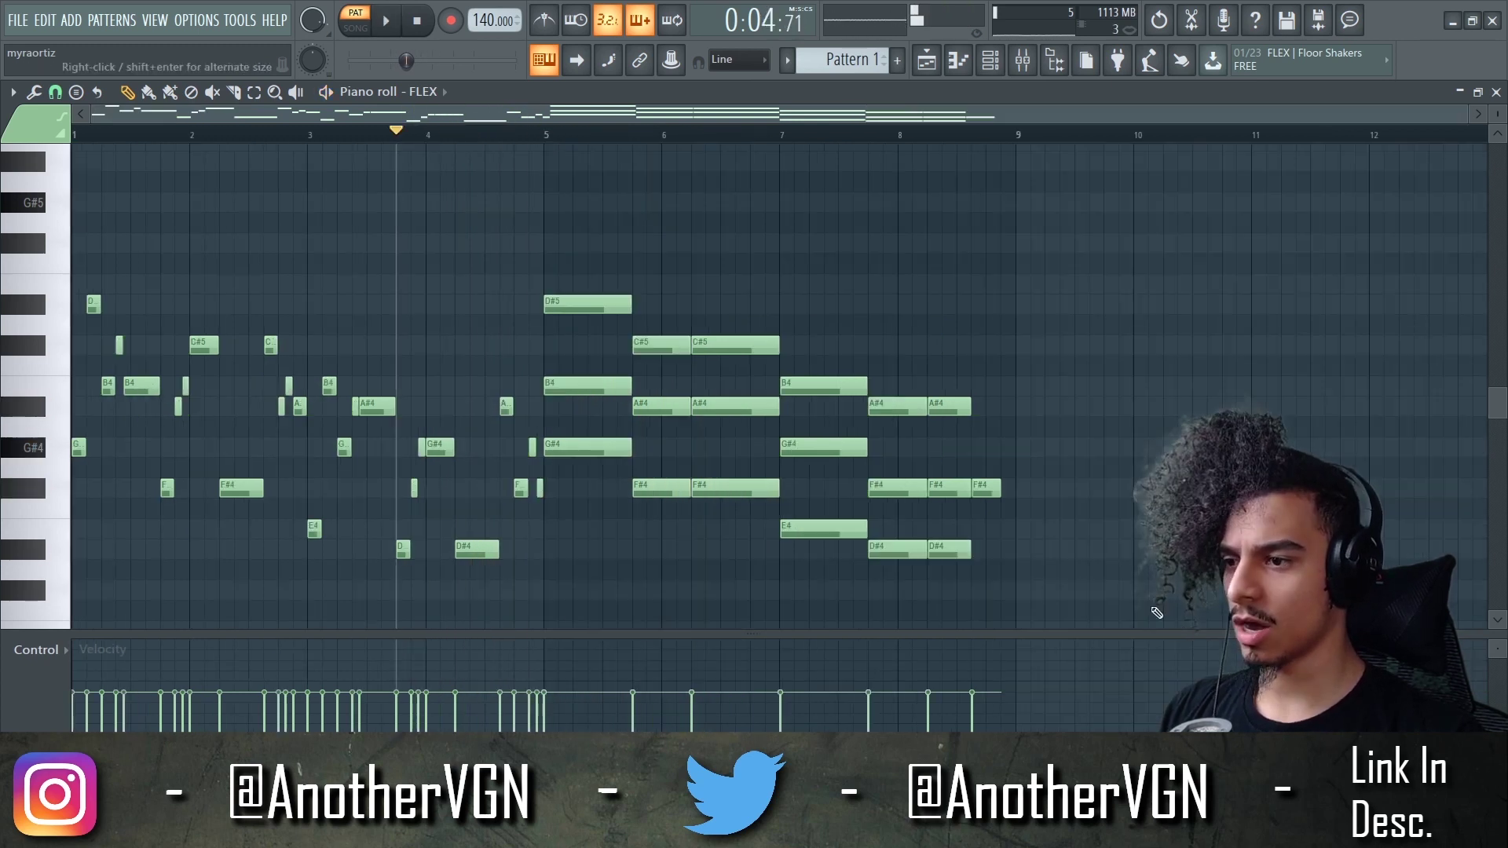
left_click_drag(582, 212, 1131, 598)
key("Delete")
Duplicate the whole four-bar melody so the copy starts at bar 5
key("ctrl+a")
key("ctrl+b")
scroll(397, 431, "up", 2)
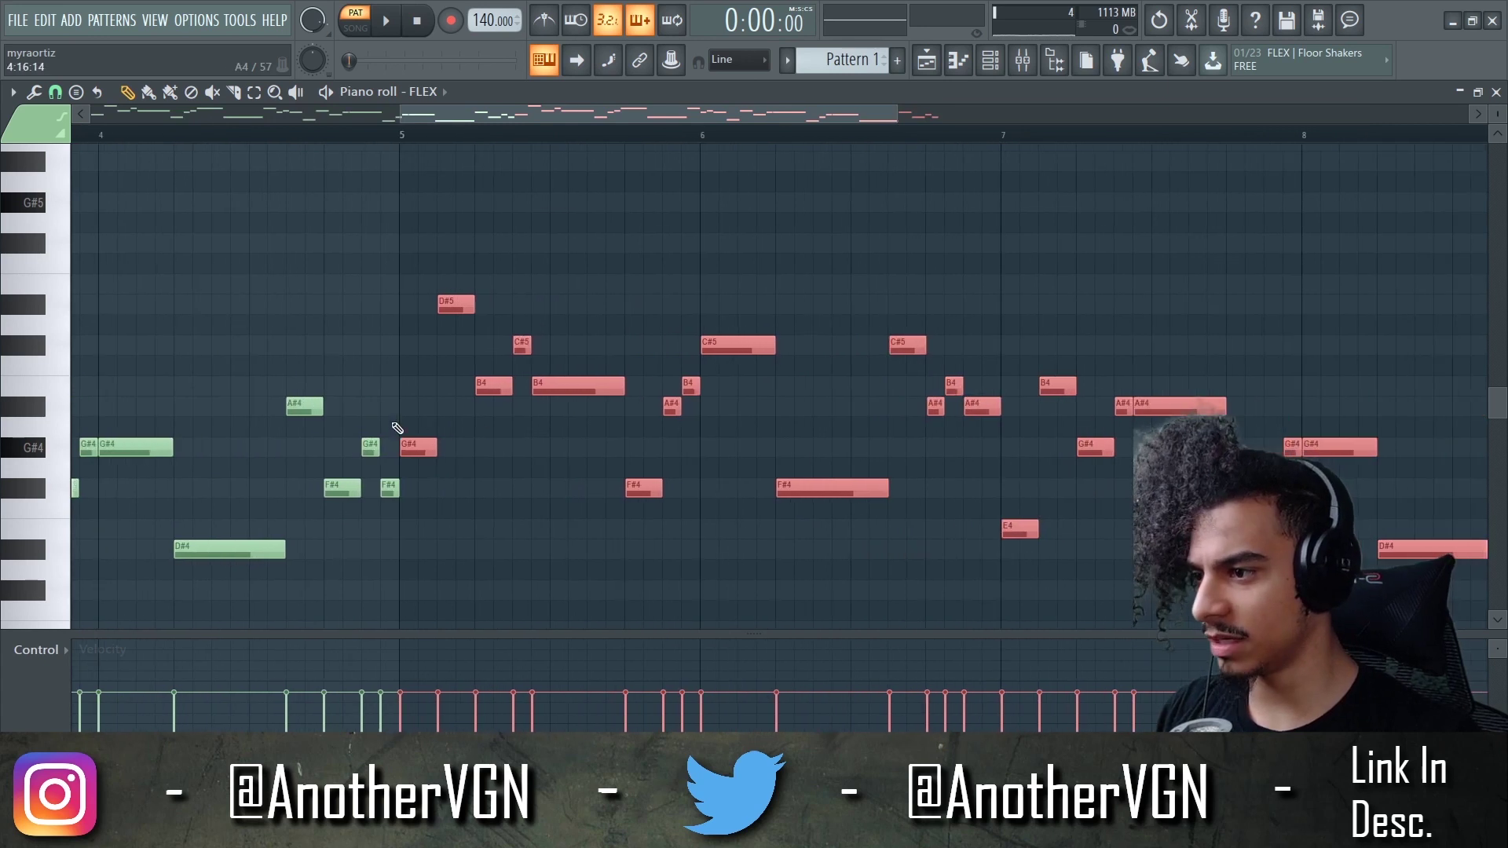
scroll(398, 346, "down", 2)
left_click(366, 141)
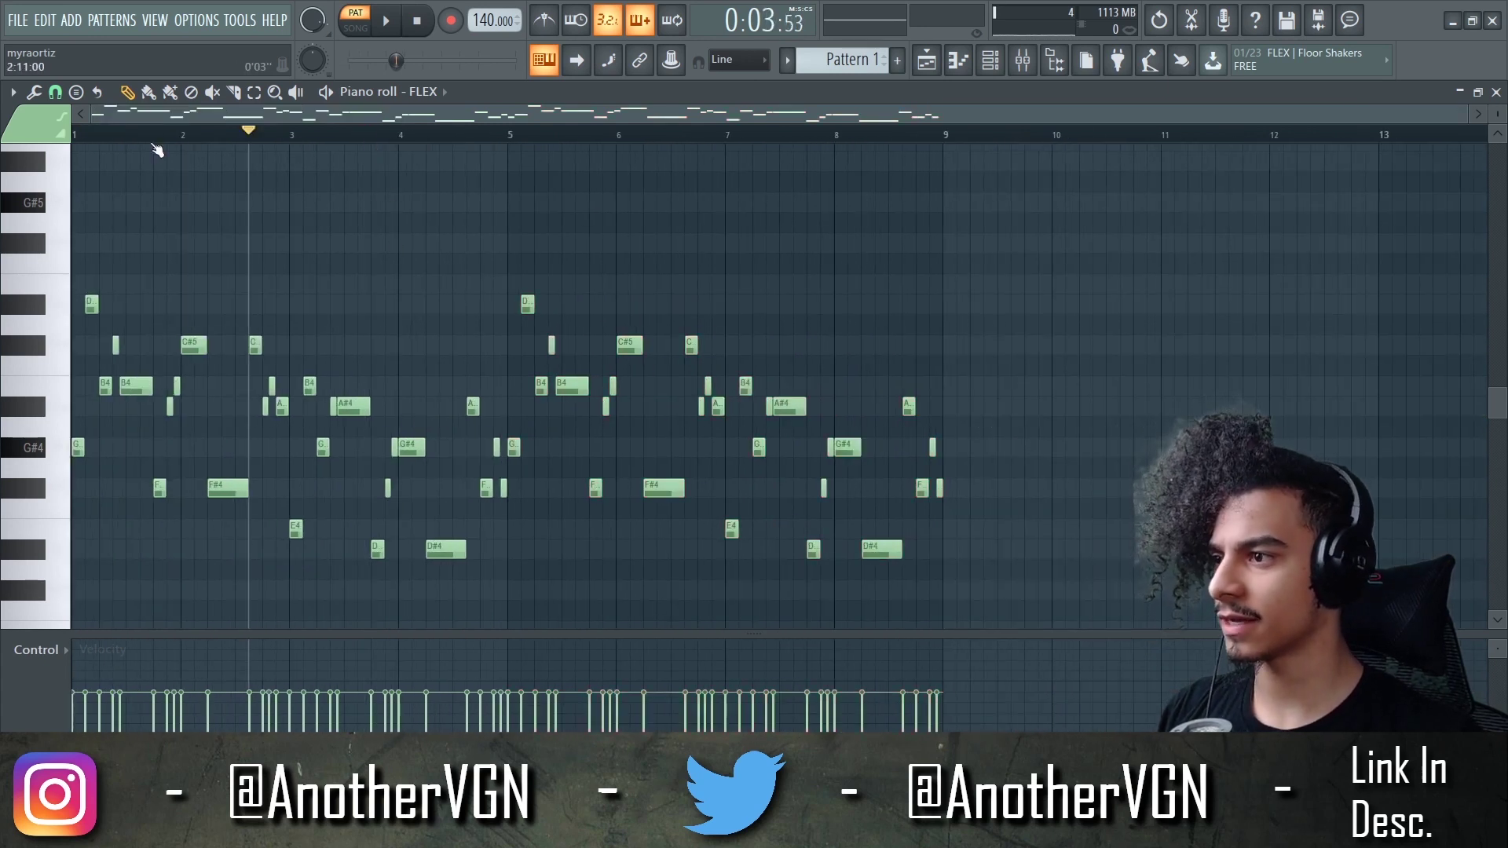
Slightly randomize the note velocity levels across the eight-bar melody and play it back
key("alt+r")
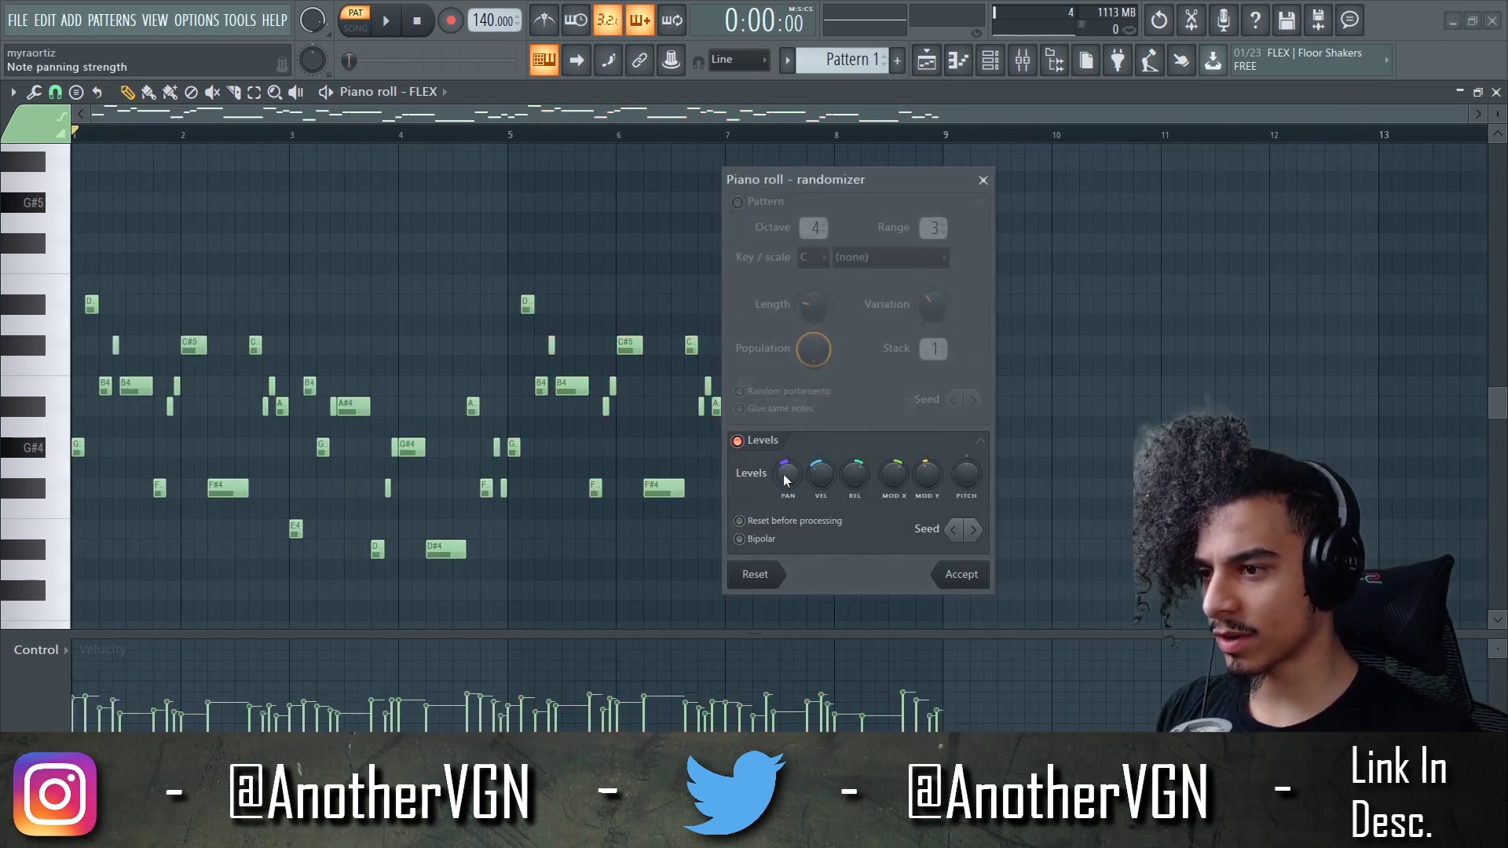
left_click(968, 575)
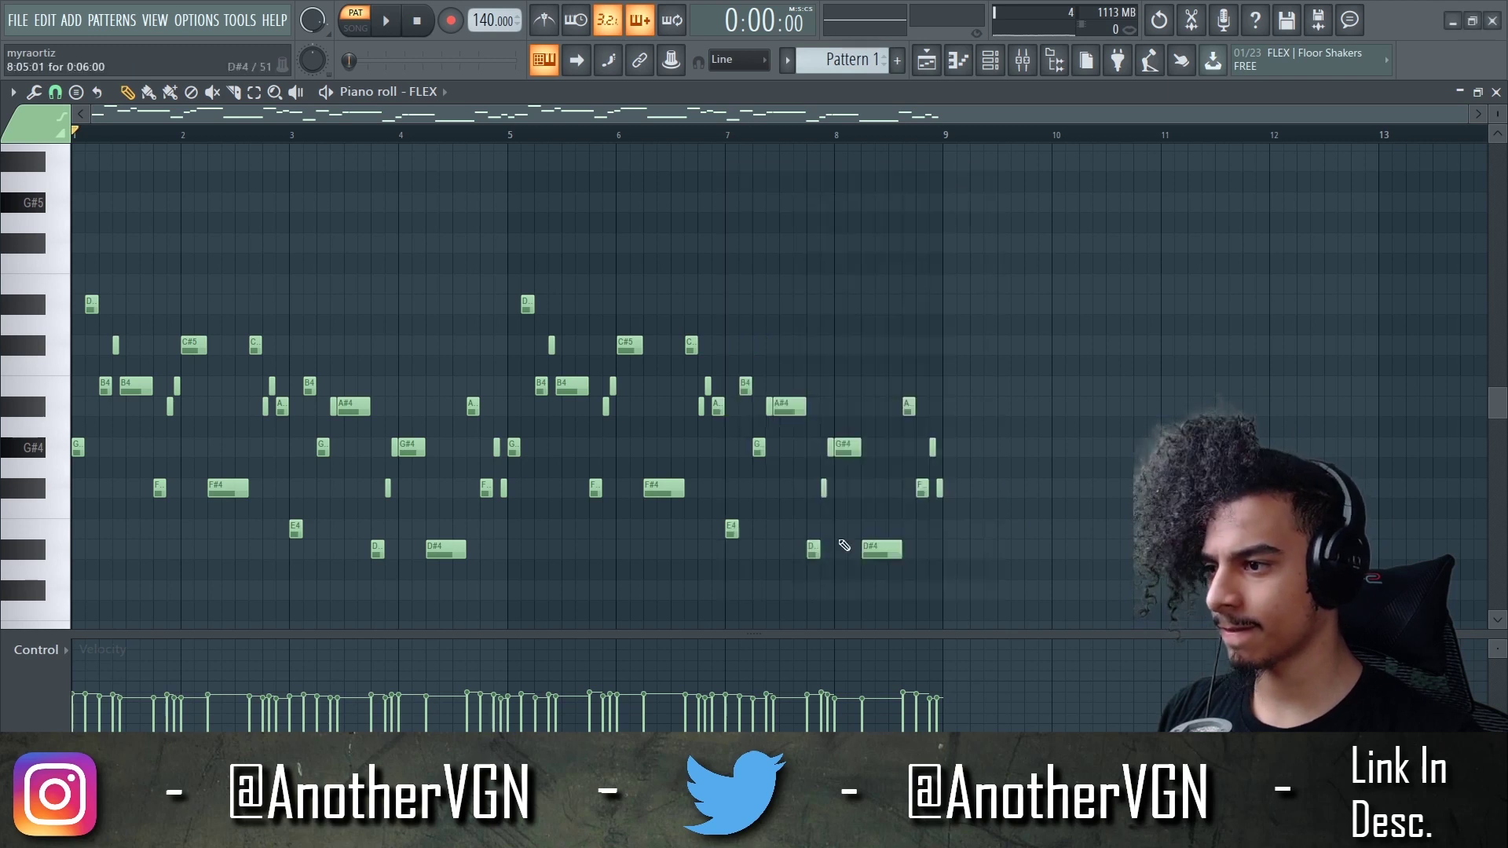
scroll(186, 295, "up", 2)
scroll(186, 294, "down", 1)
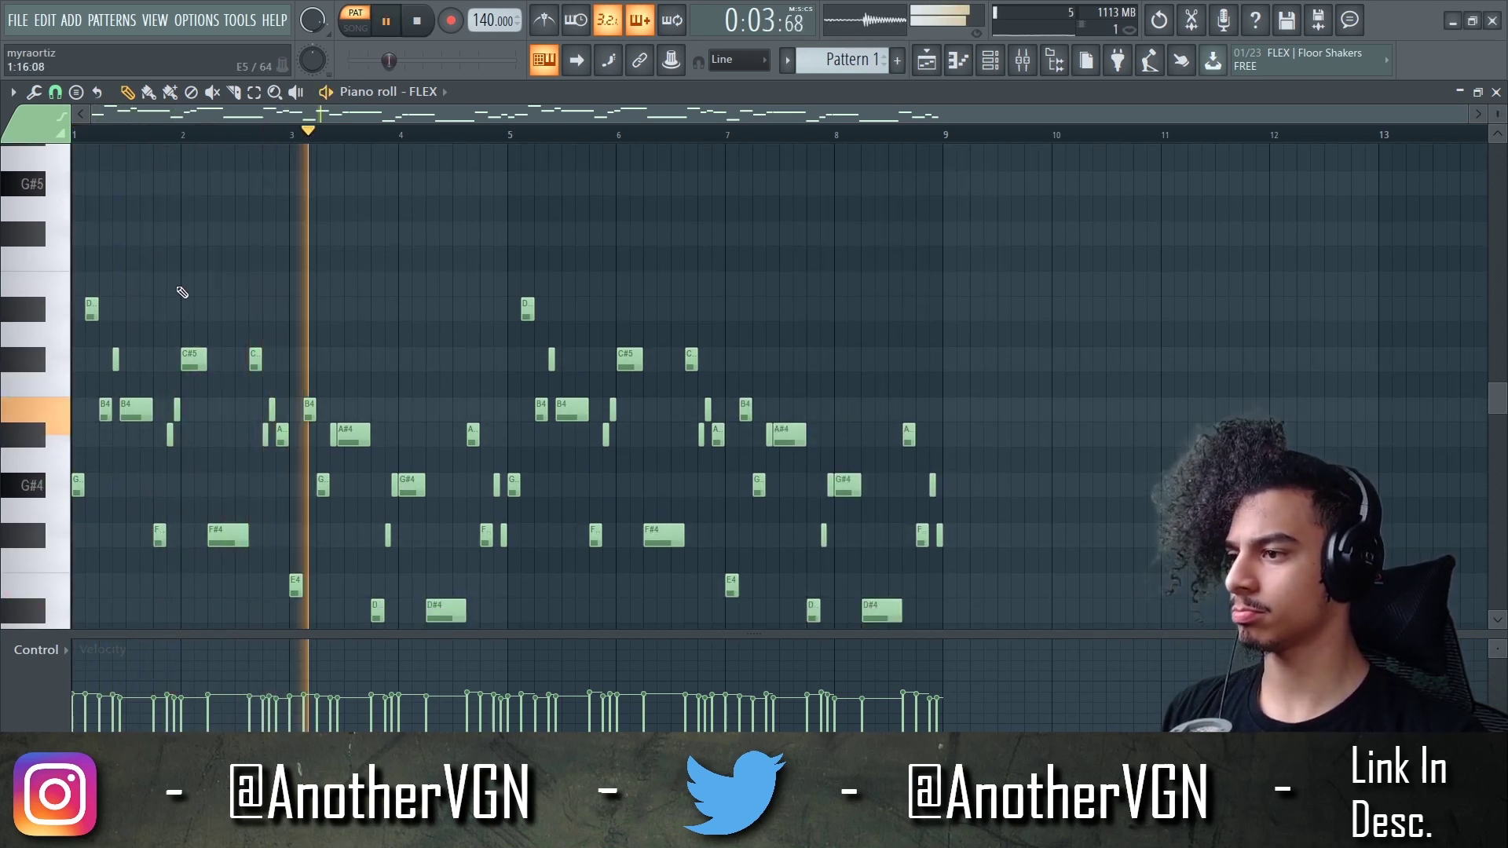
scroll(252, 252, "down", 3)
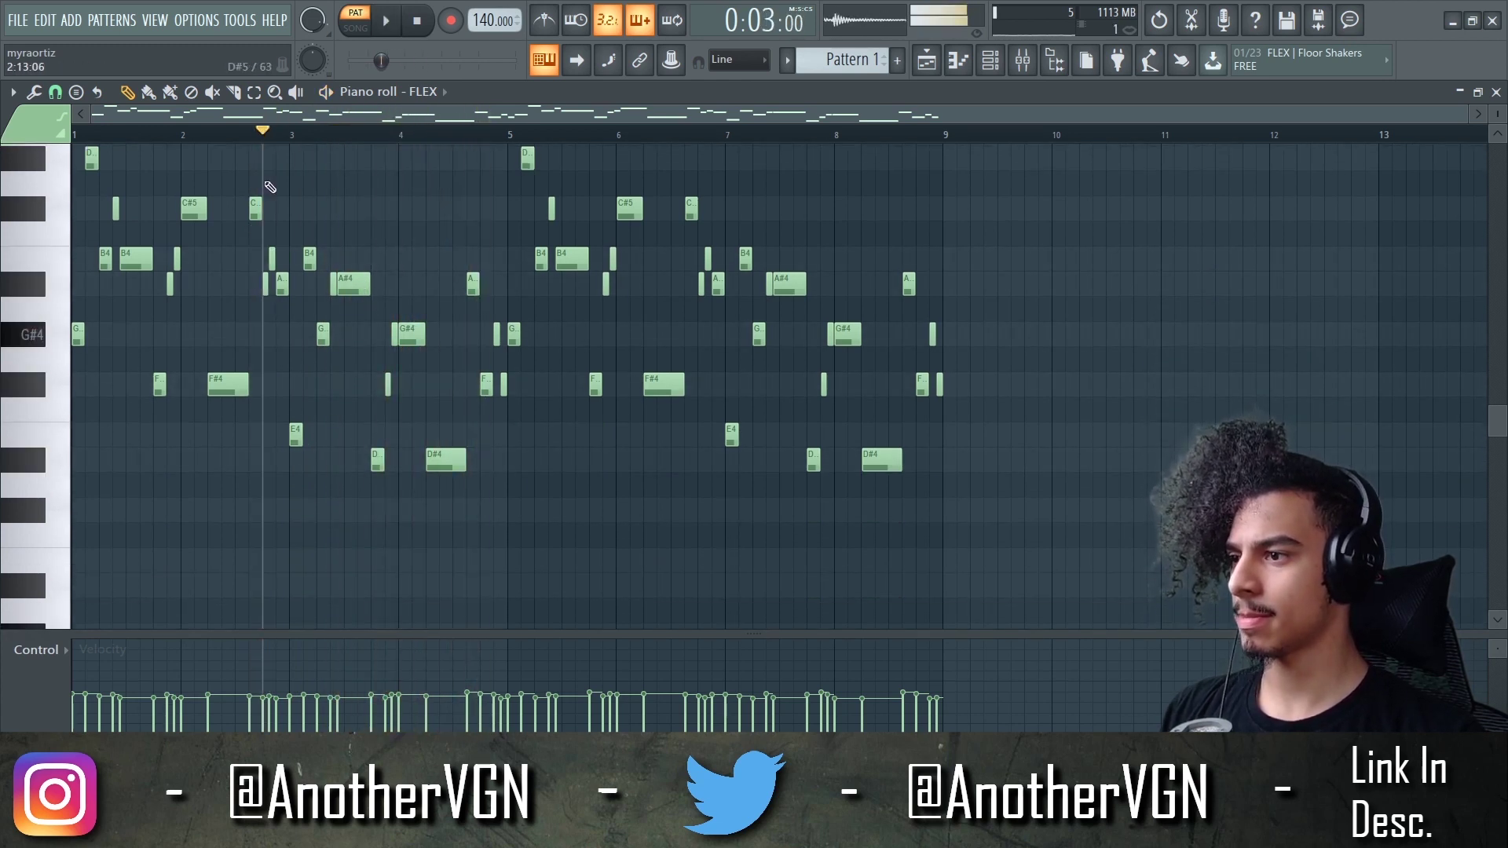
Vary the repeat by raising the low notes in bars 7 and 8 to E5, D#5 and B4
scroll(511, 338, "up", 4)
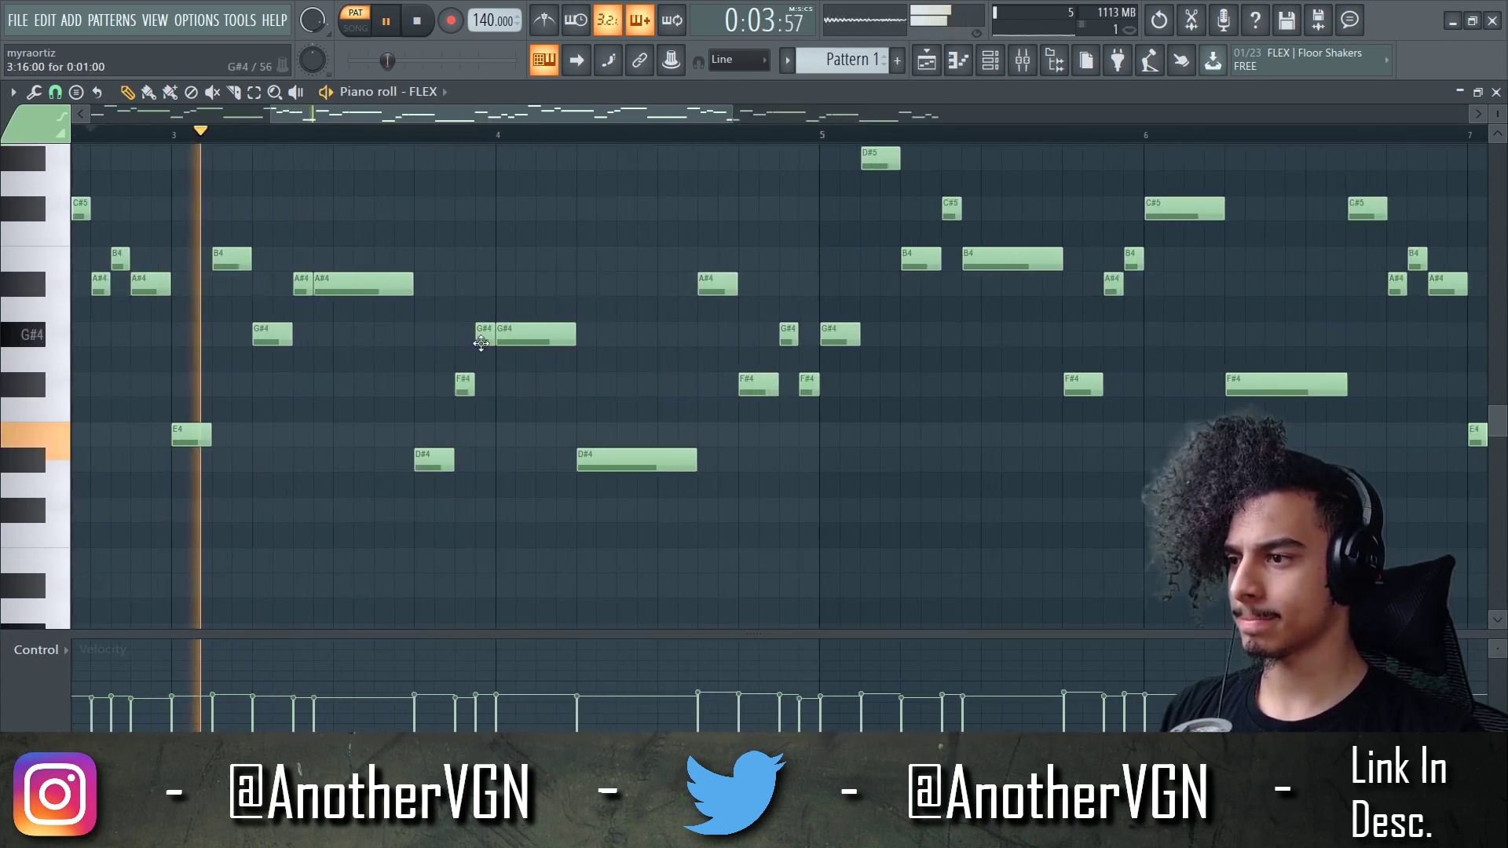
key("space")
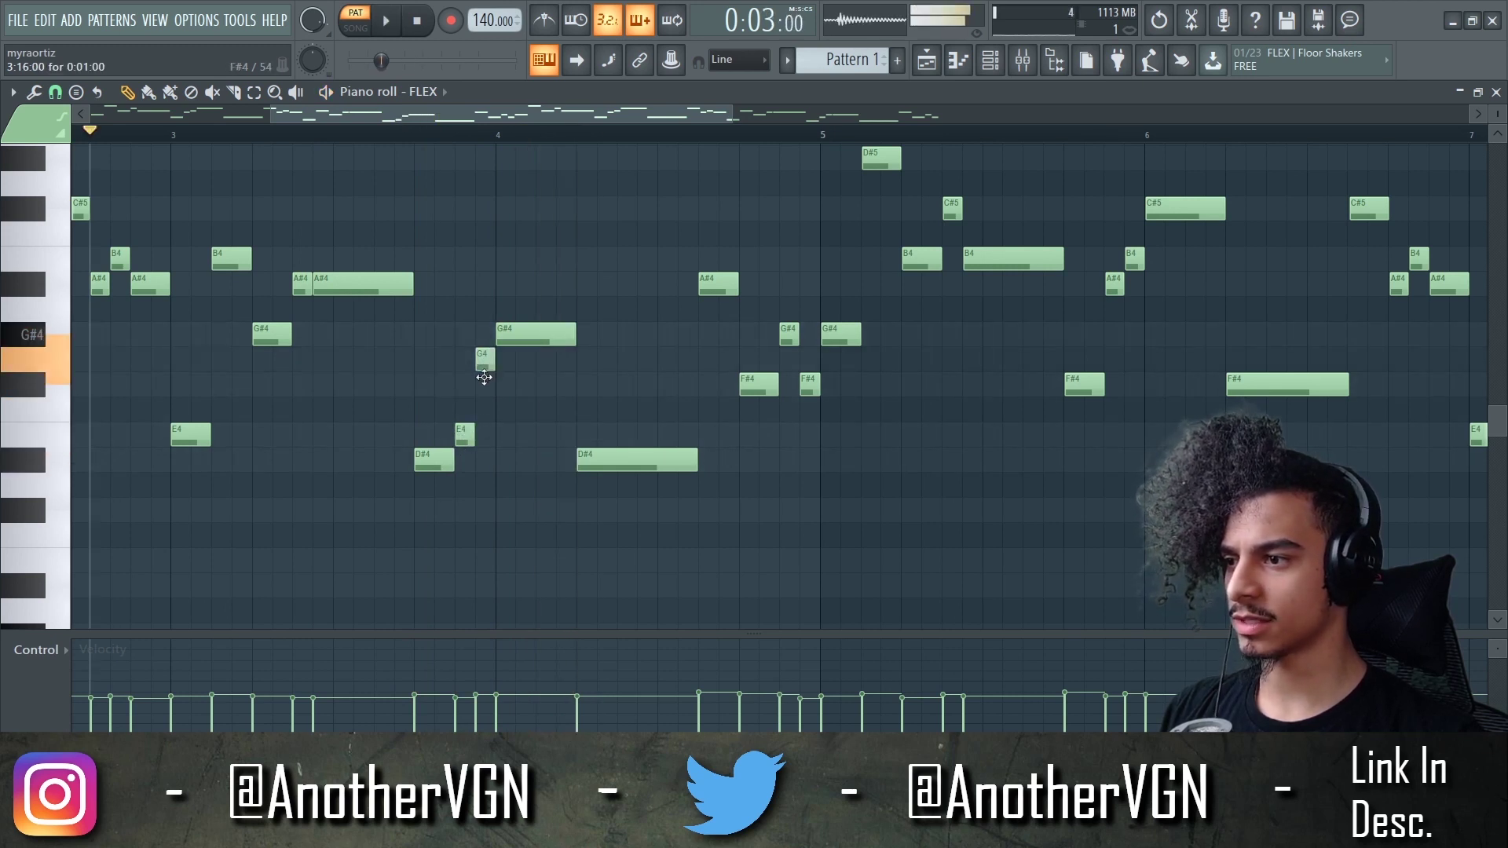
left_click(228, 135)
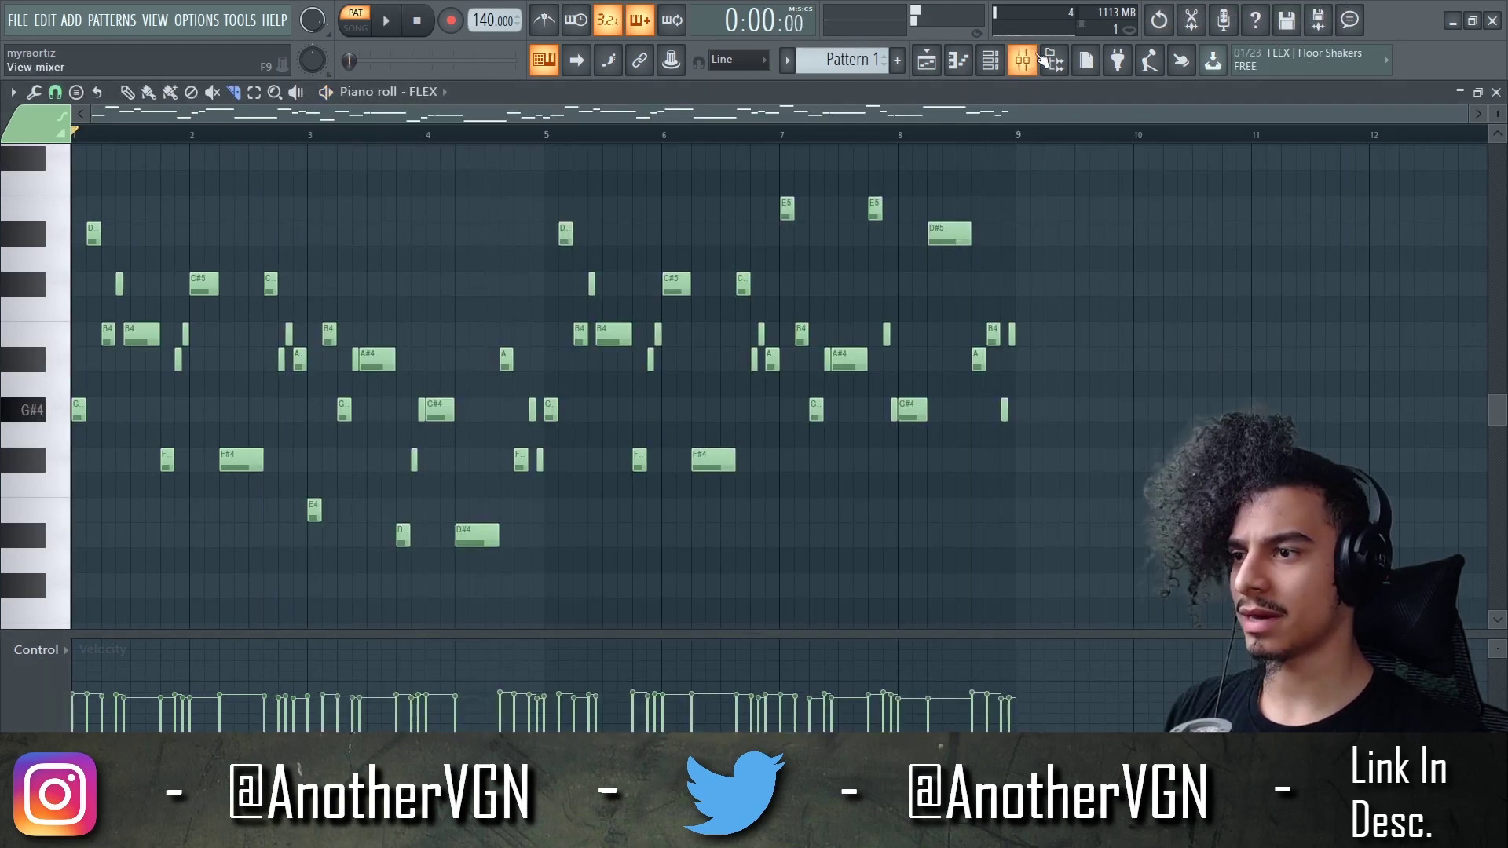
Route the FLEX channel to mixer insert 1
key("F9")
key("F6")
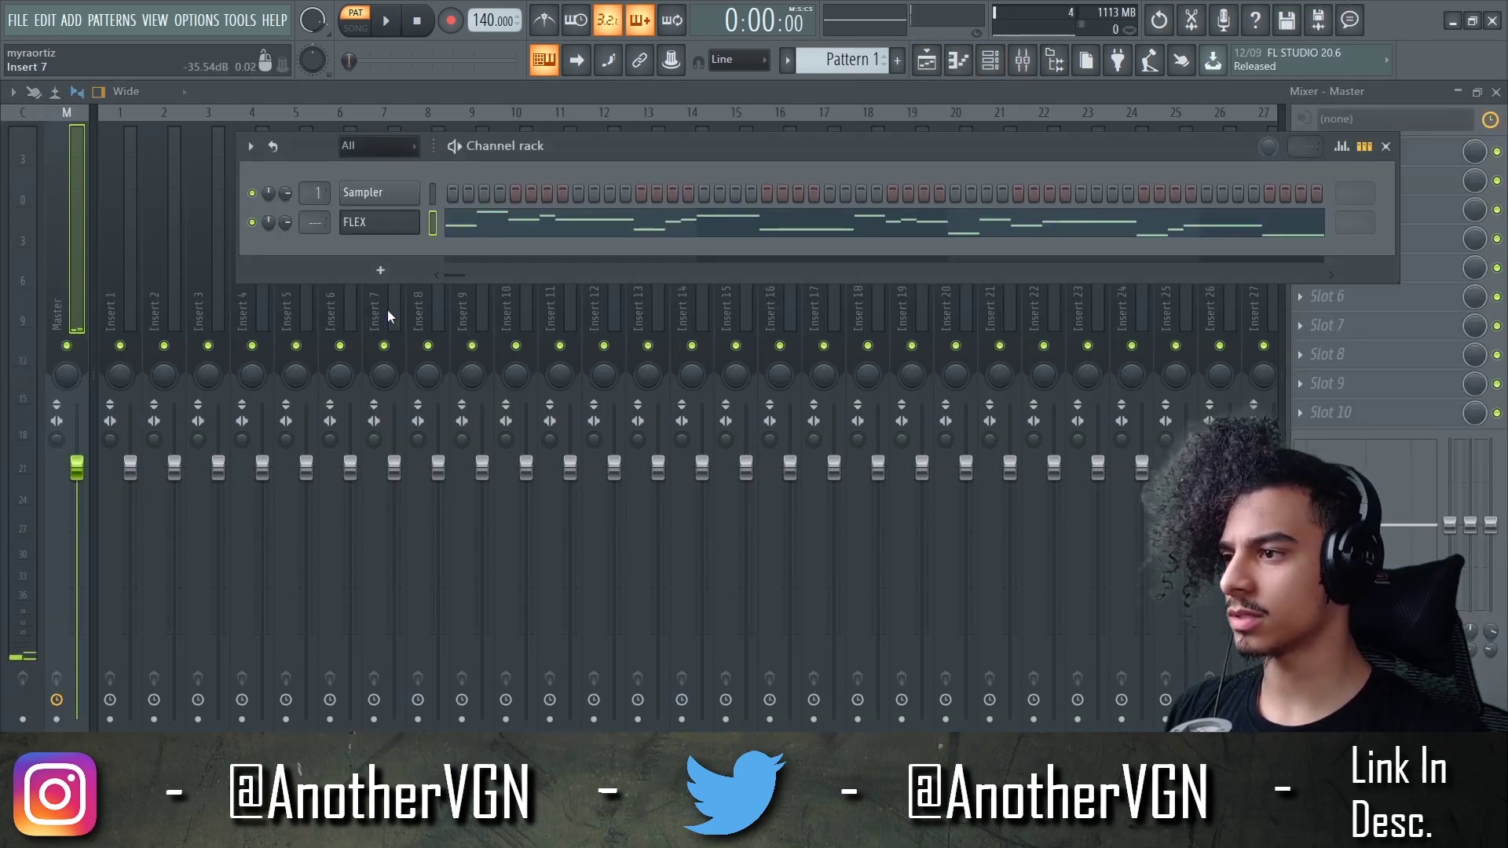
left_click_drag(314, 222, 314, 210)
key("F6")
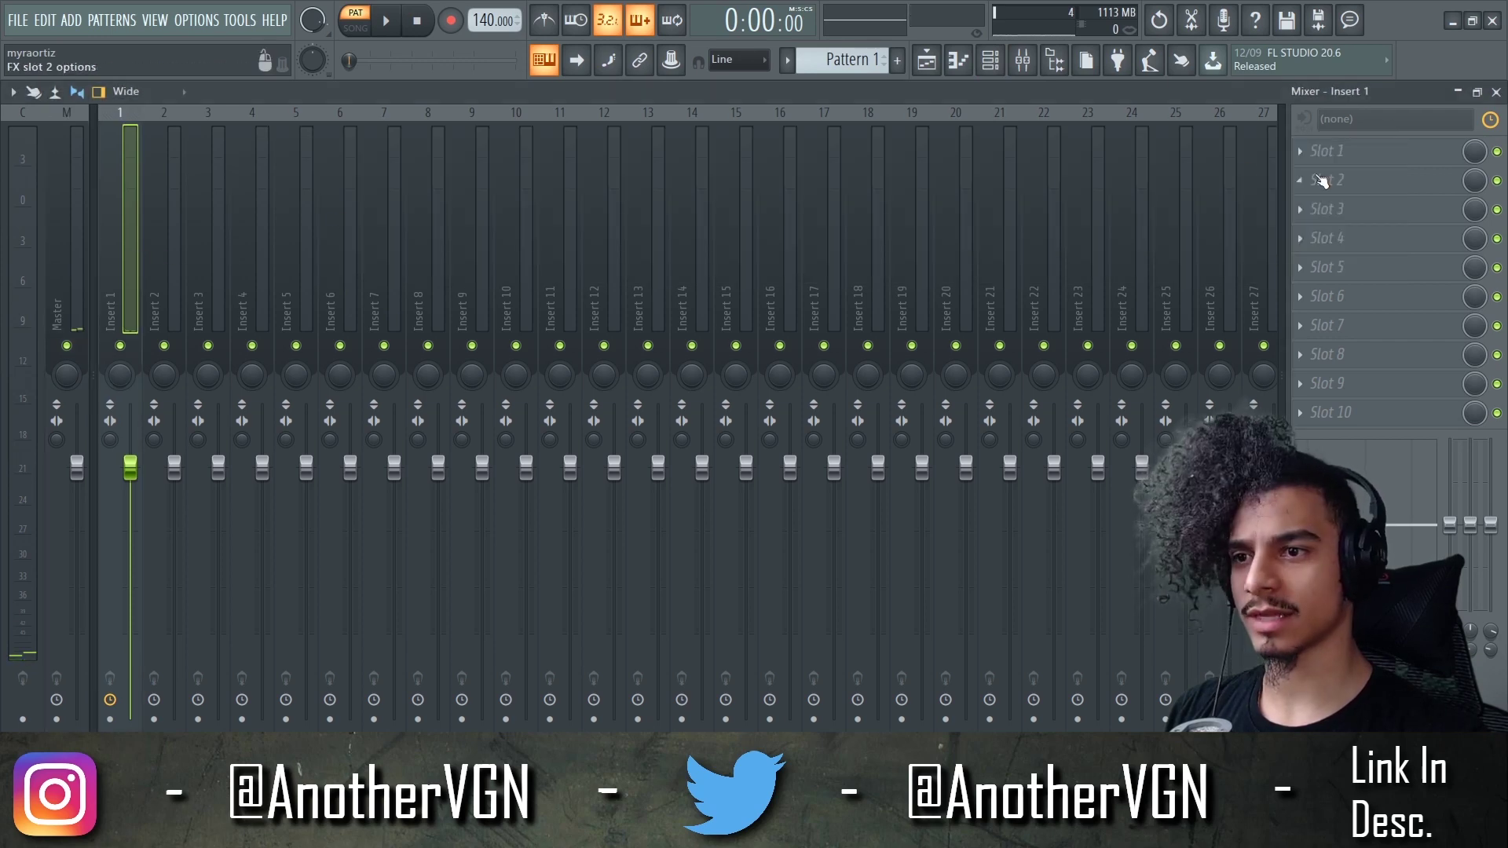
Load ValhallaVintageVerb in slot 2 of insert 1, set its color to 1980s and lower its mix level
left_click(1316, 180)
left_click(970, 62)
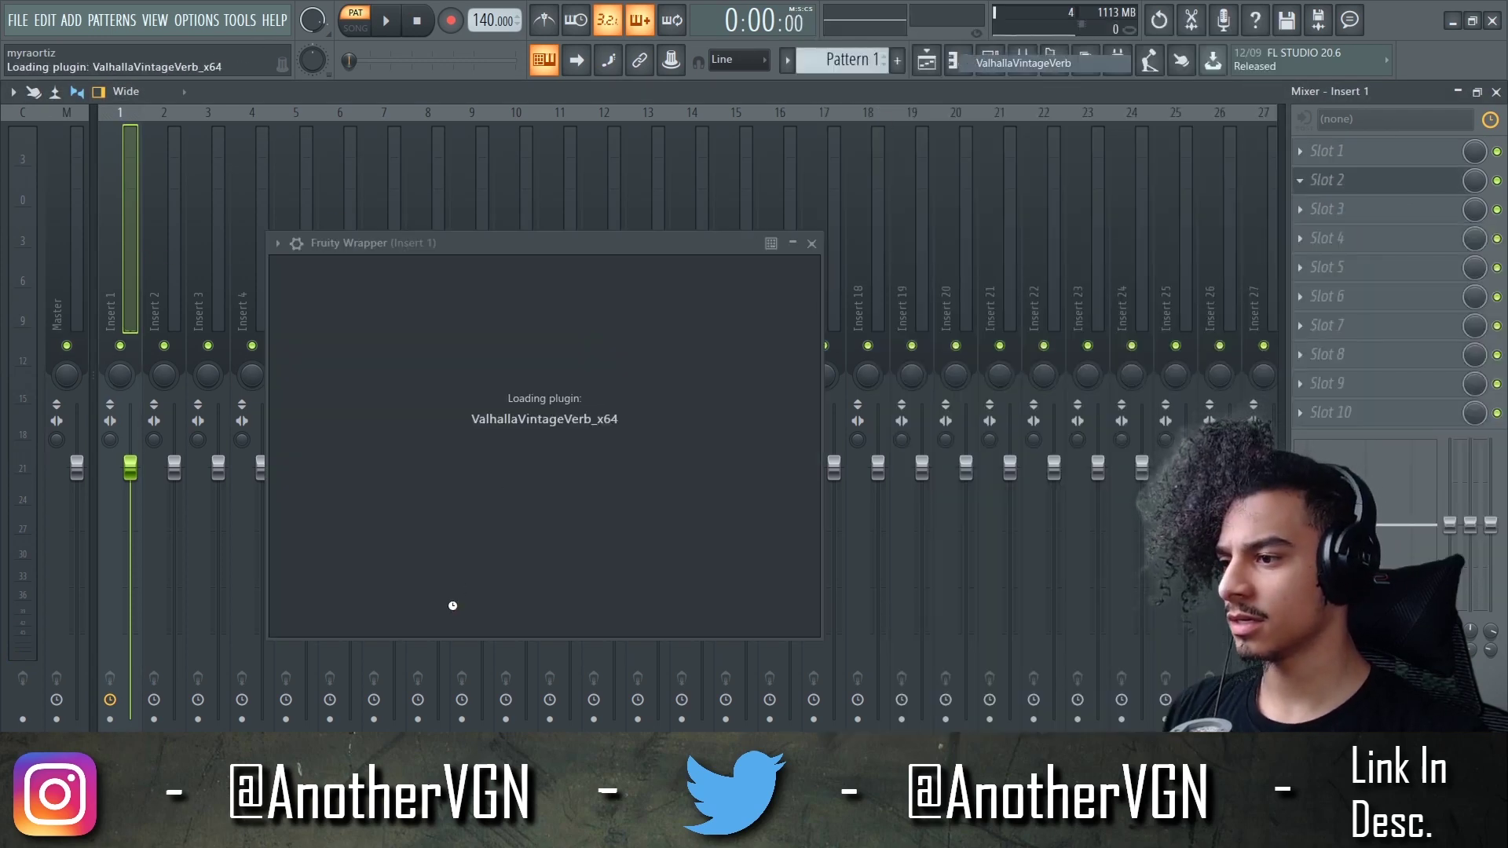
left_click(603, 527)
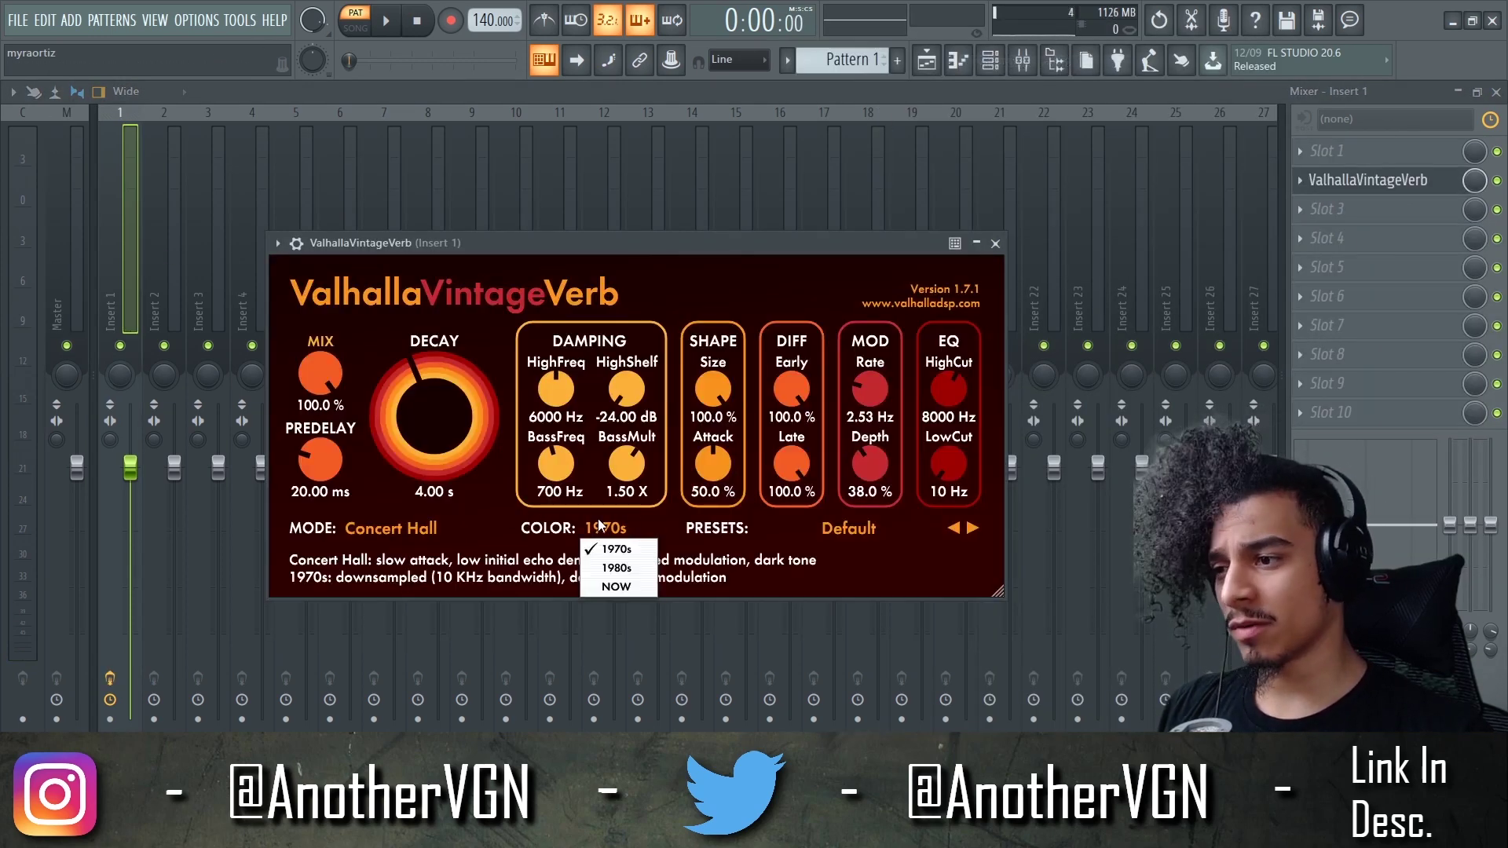
left_click(616, 567)
key("space")
left_click_drag(1473, 180, 1473, 221)
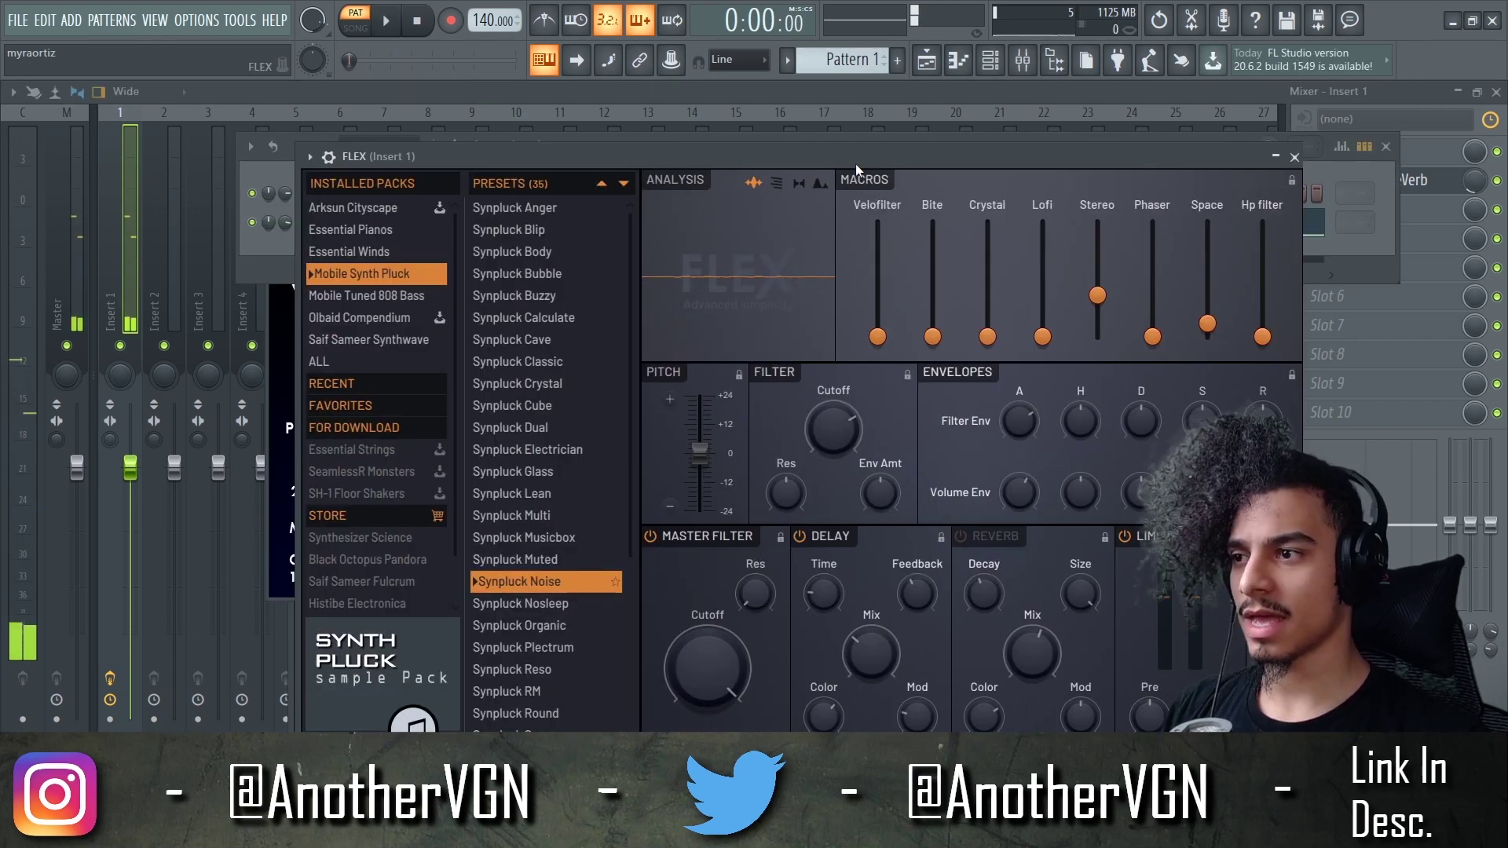
Clone the FLEX channel and route the clone to mixer insert 2
left_click_drag(855, 164, 931, 341)
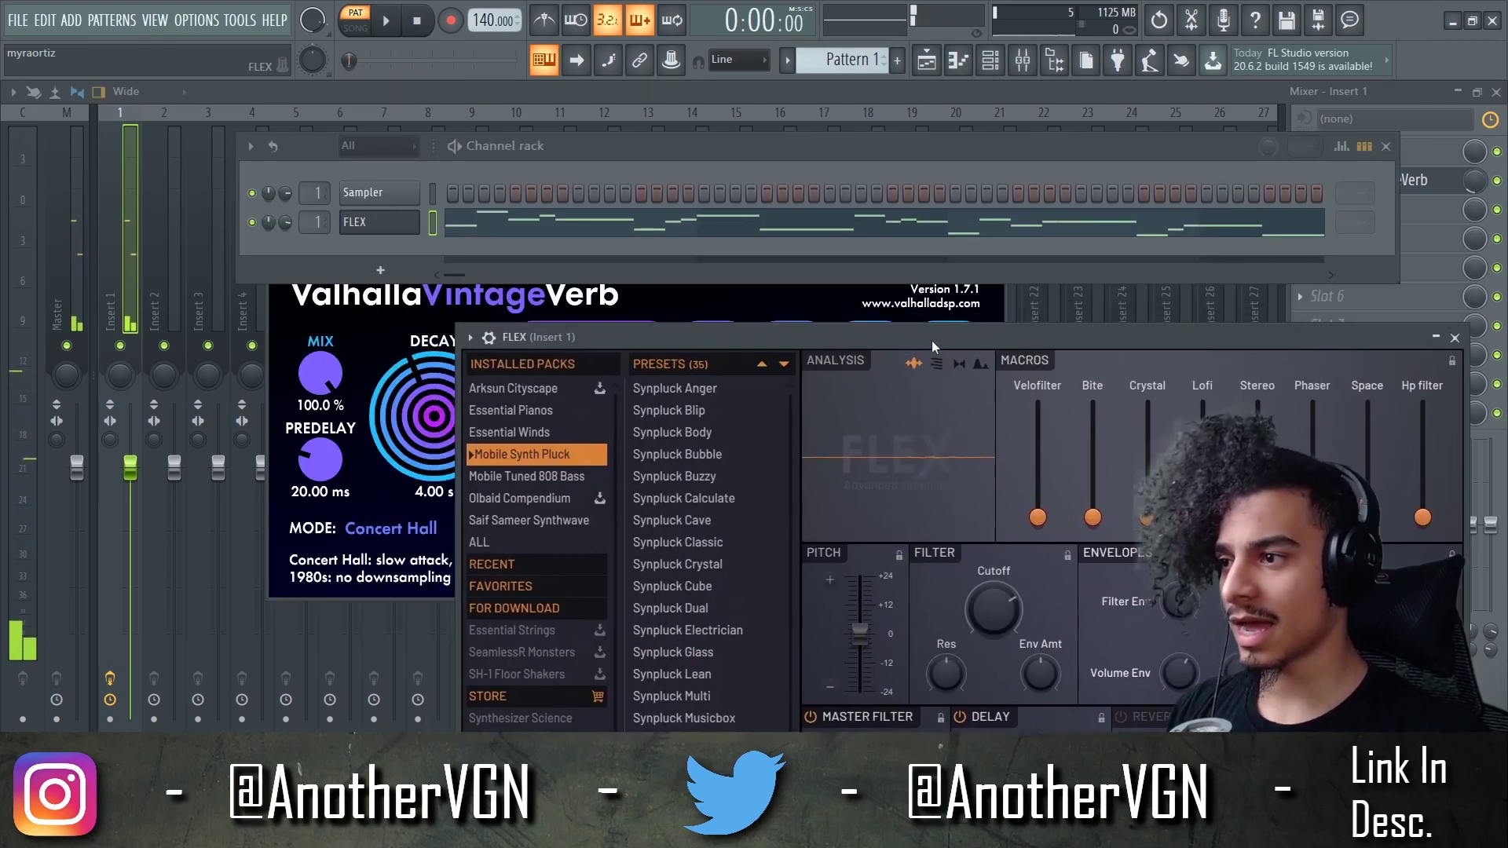
right_click(377, 229)
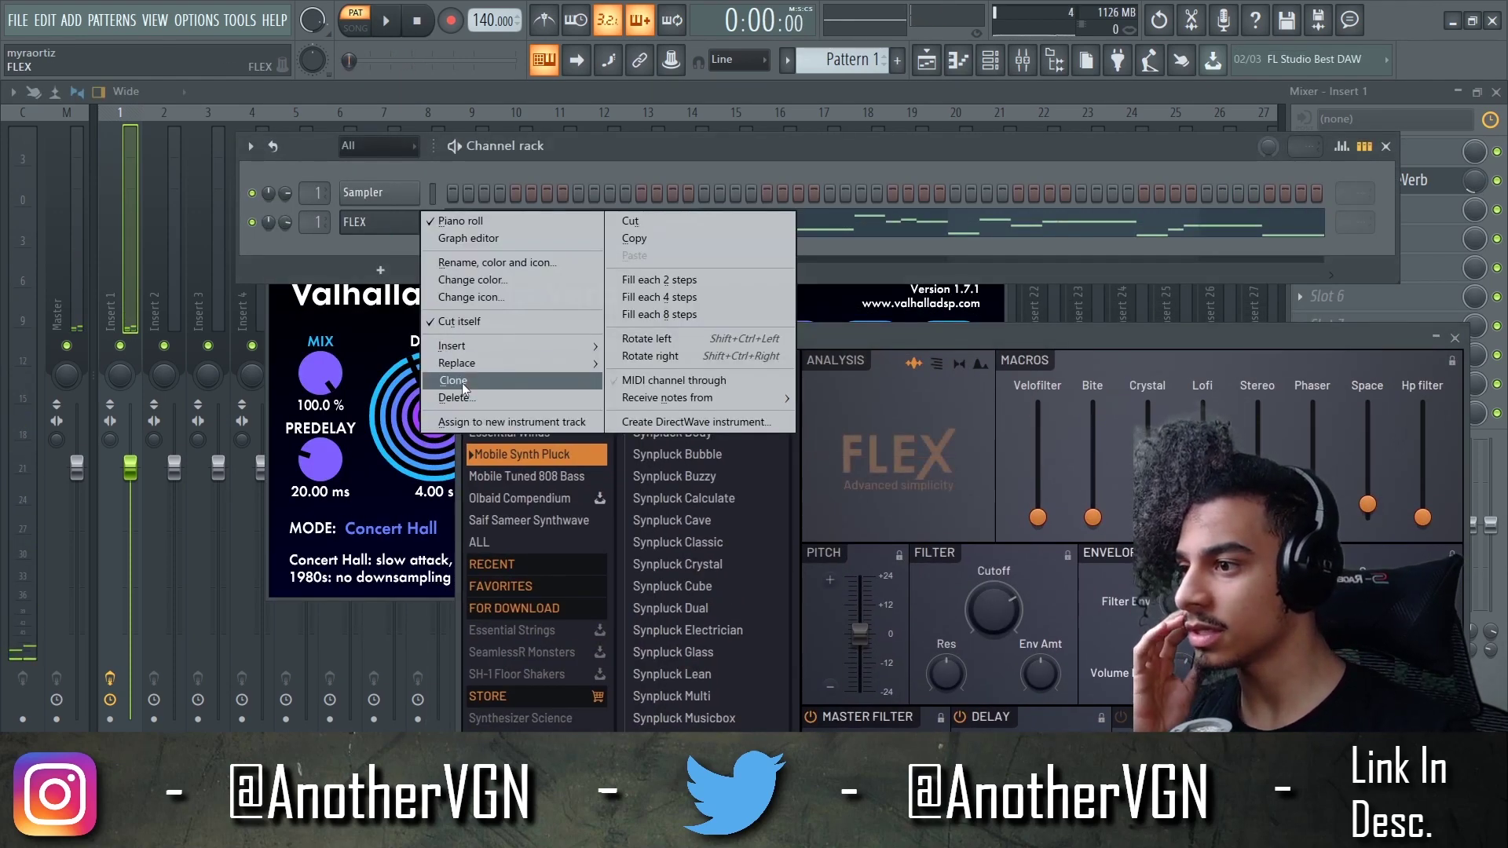
left_click(462, 383)
left_click(318, 253)
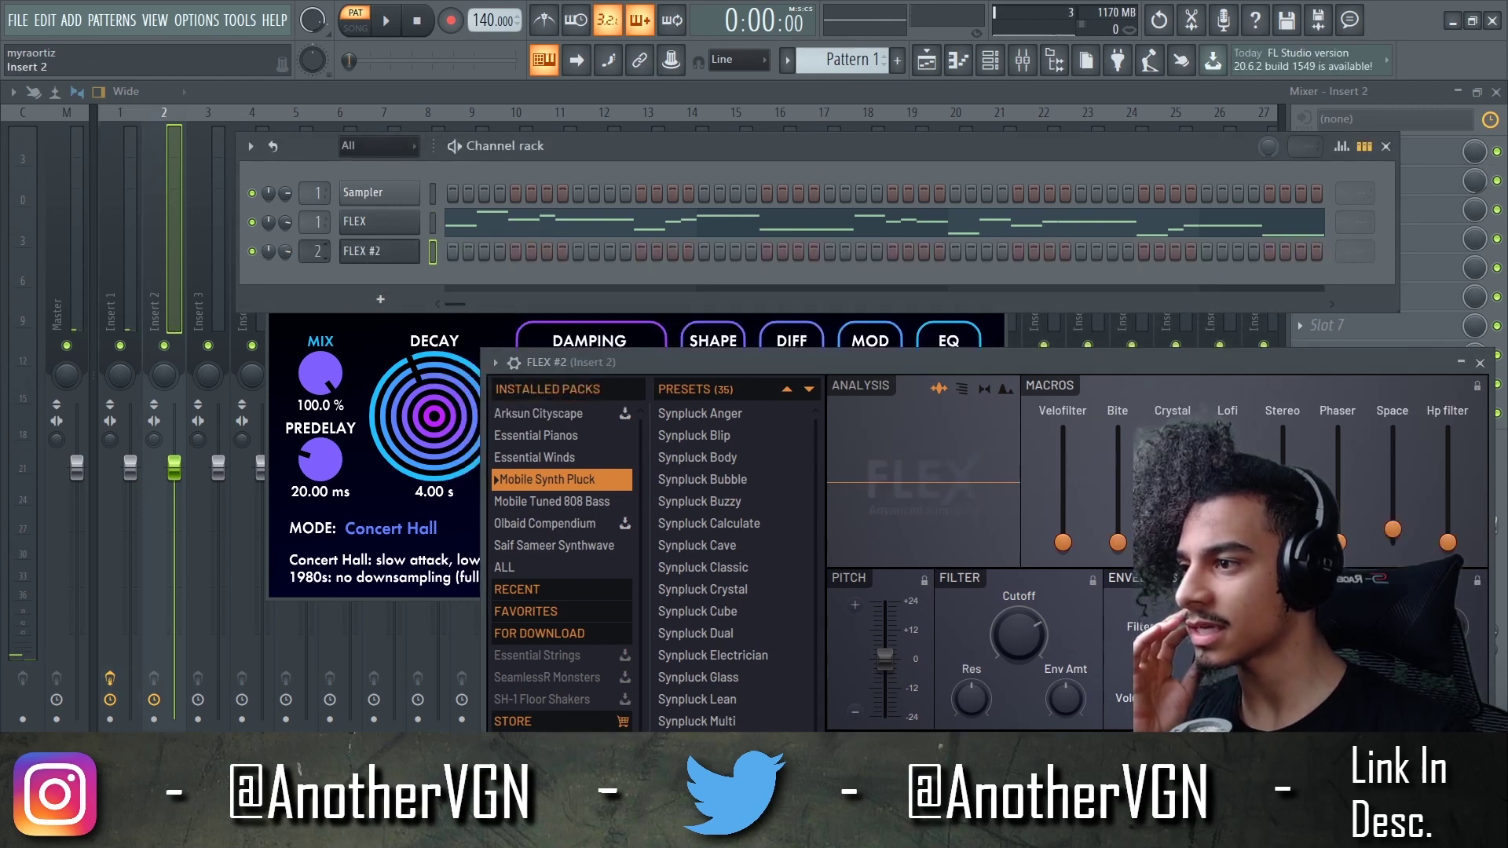
Choose the Synpluck Round preset for FLEX #2 and play the pattern
scroll(734, 659, "down", 2)
left_click(732, 705)
scroll(732, 691, "down", 2)
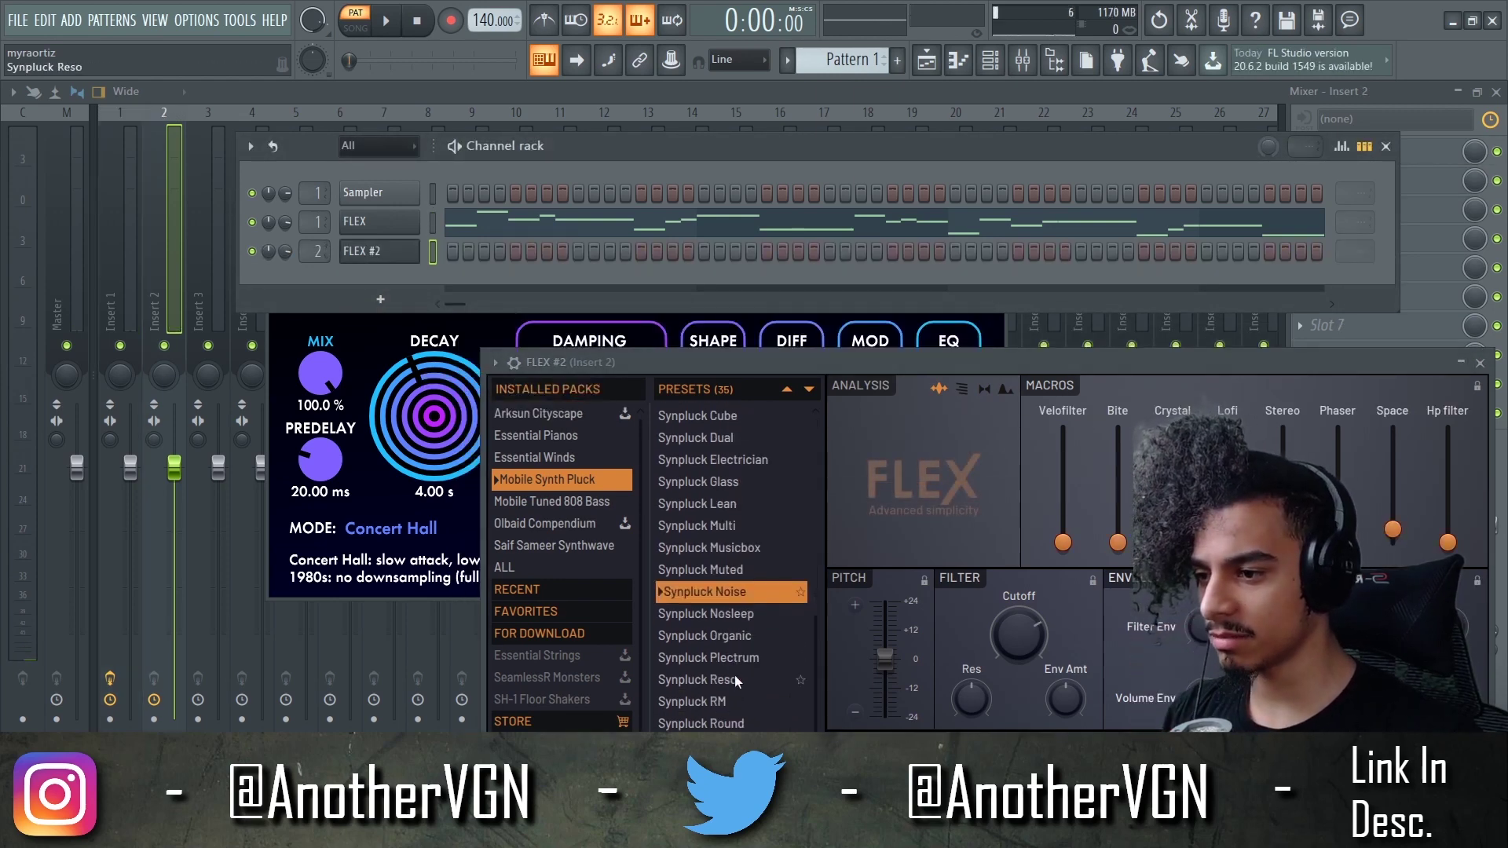
left_click(728, 720)
left_click(386, 21)
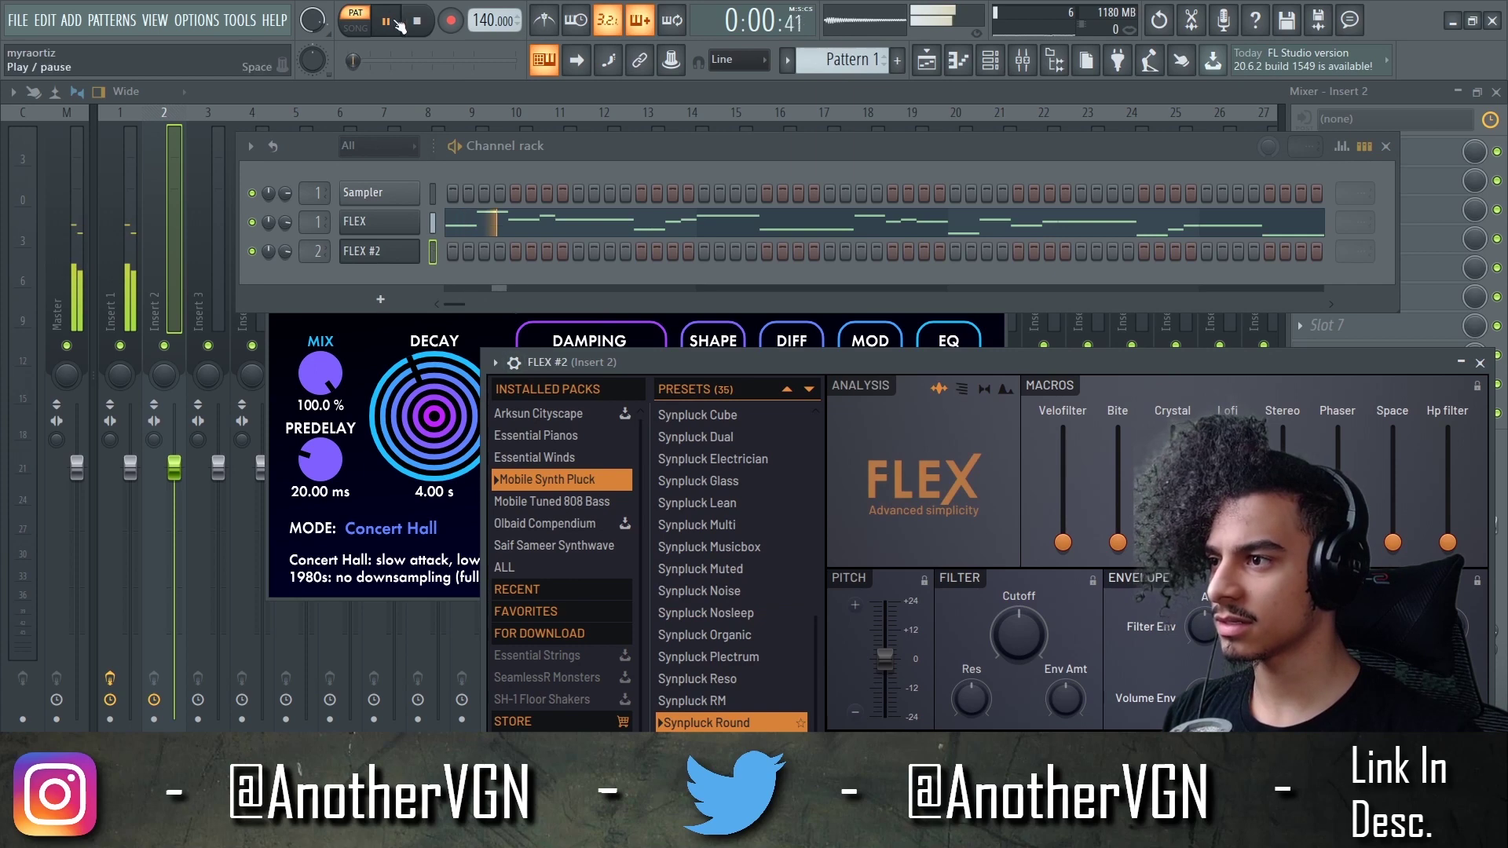
Copy the FLEX channel's melody into the FLEX #2 channel and listen to both layers together
right_click(416, 210)
left_click(617, 242)
key("space")
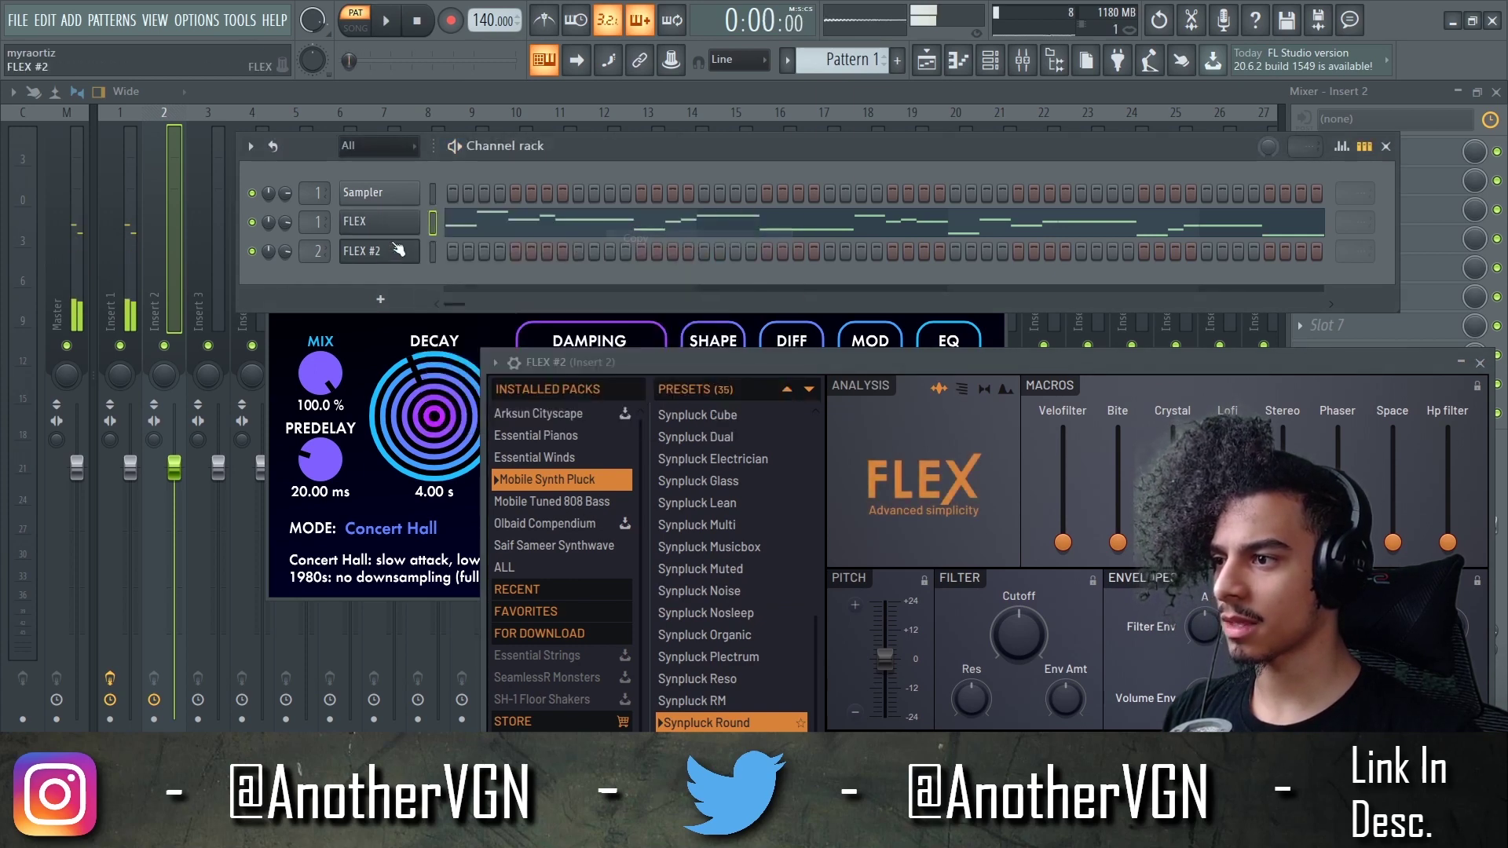
right_click(416, 240)
left_click(635, 283)
key("space")
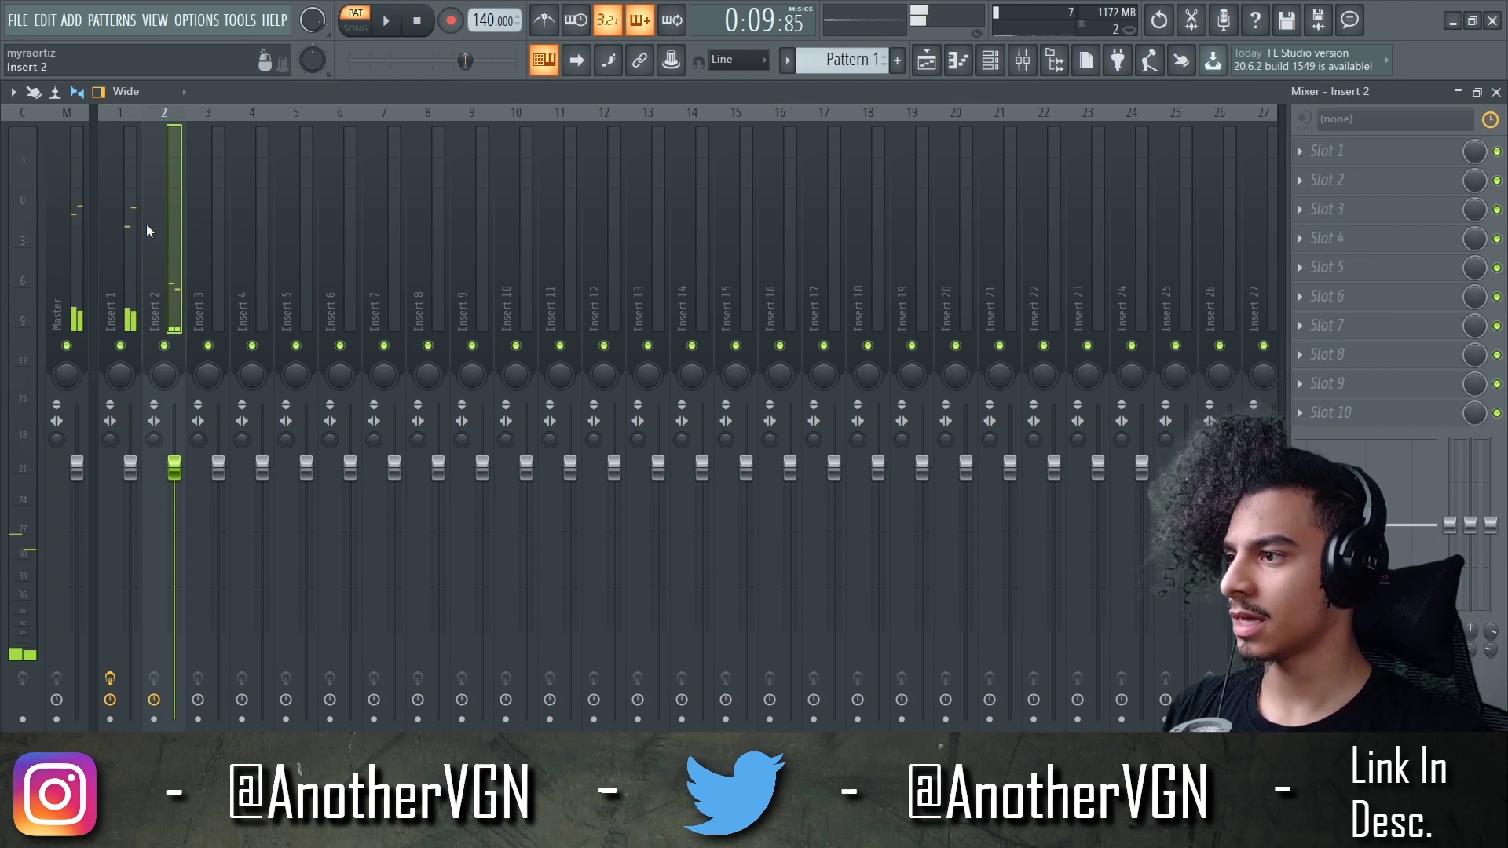
Route FLEX #2 to mixer insert 1, lower that insert's volume slightly and play the pattern
left_click(136, 204)
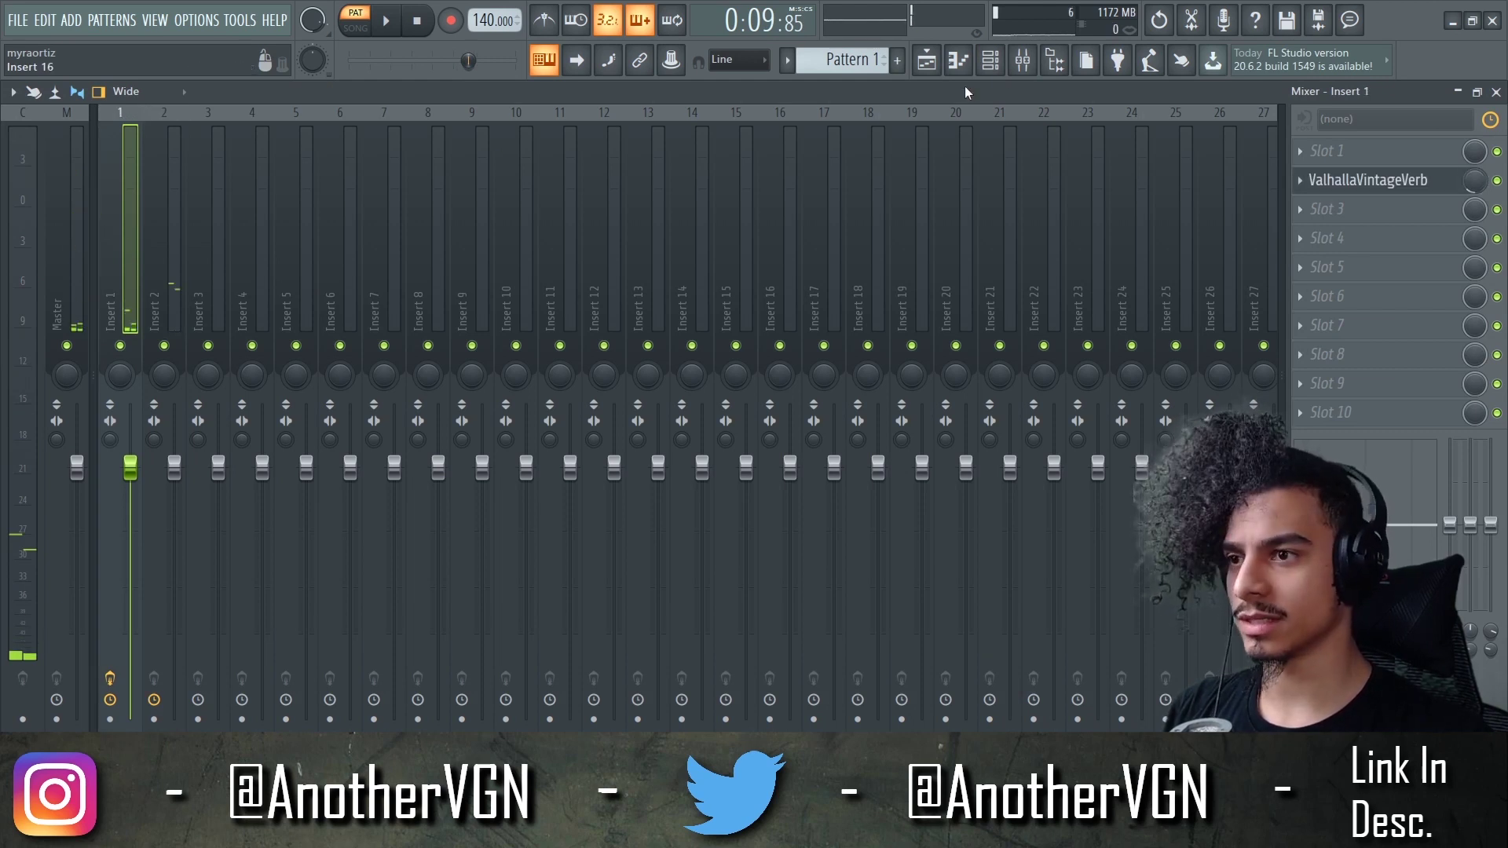
left_click(991, 61)
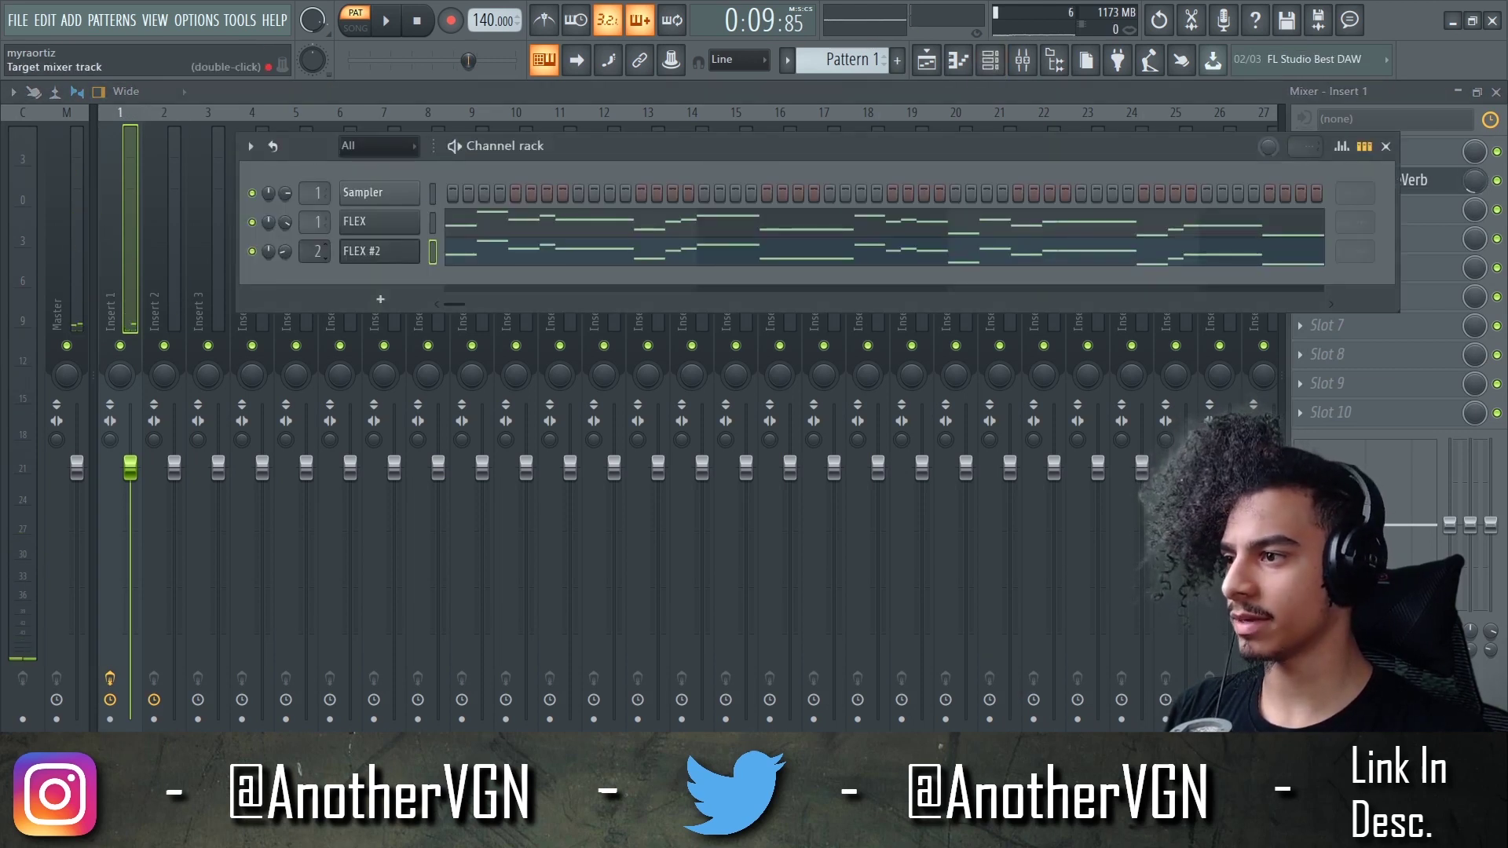
mouse_move(130, 467)
left_mouse_down()
mouse_move(130, 498)
mouse_move(130, 485)
left_mouse_up()
key("space")
Load HalfTime-64bit into slot 4 of insert 1 and play the pattern through it
left_click(1335, 242)
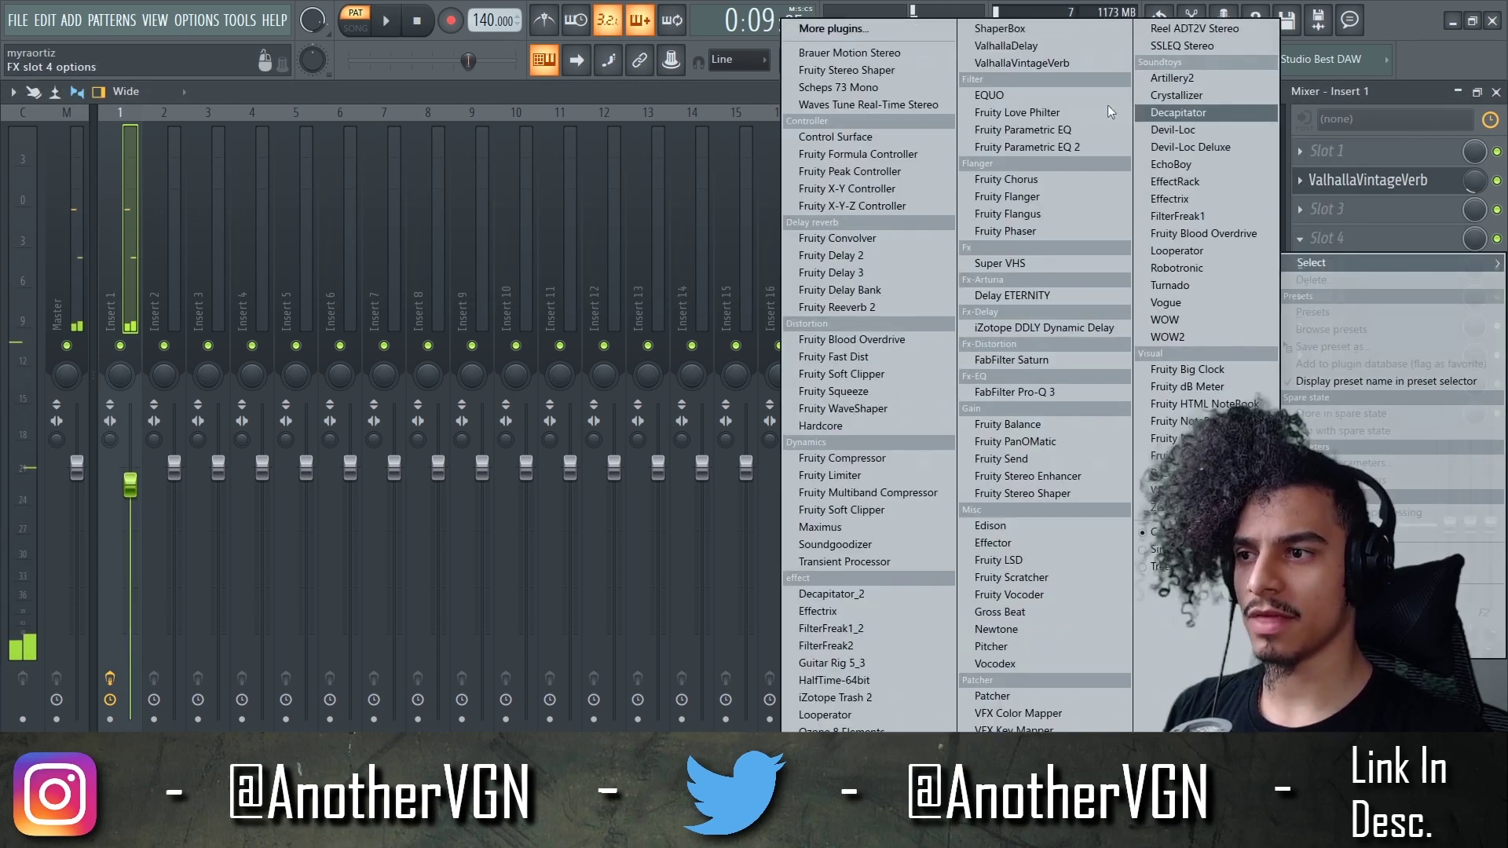
left_click(842, 29)
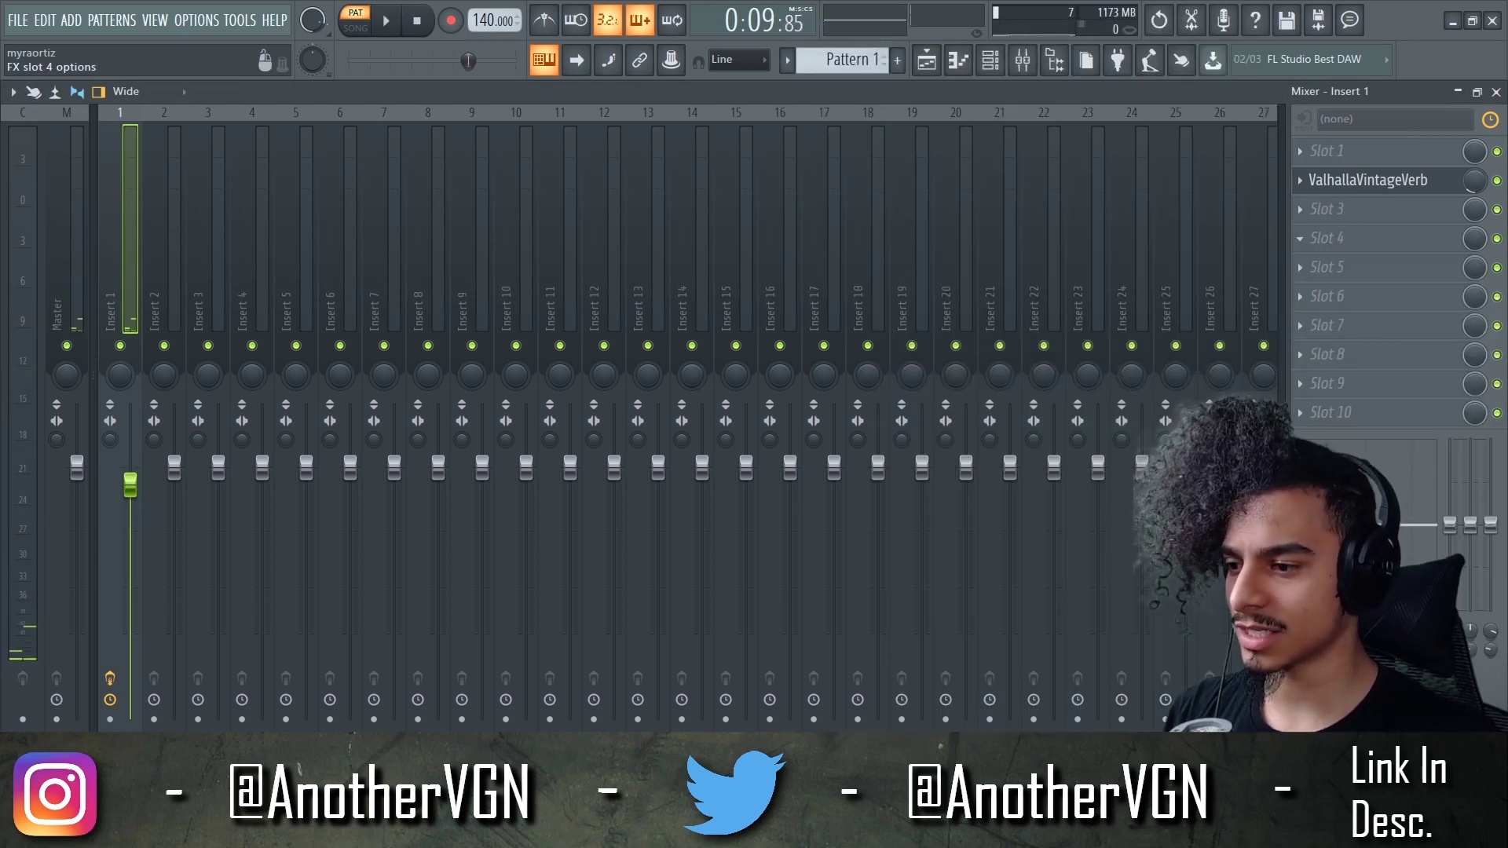
type("hal")
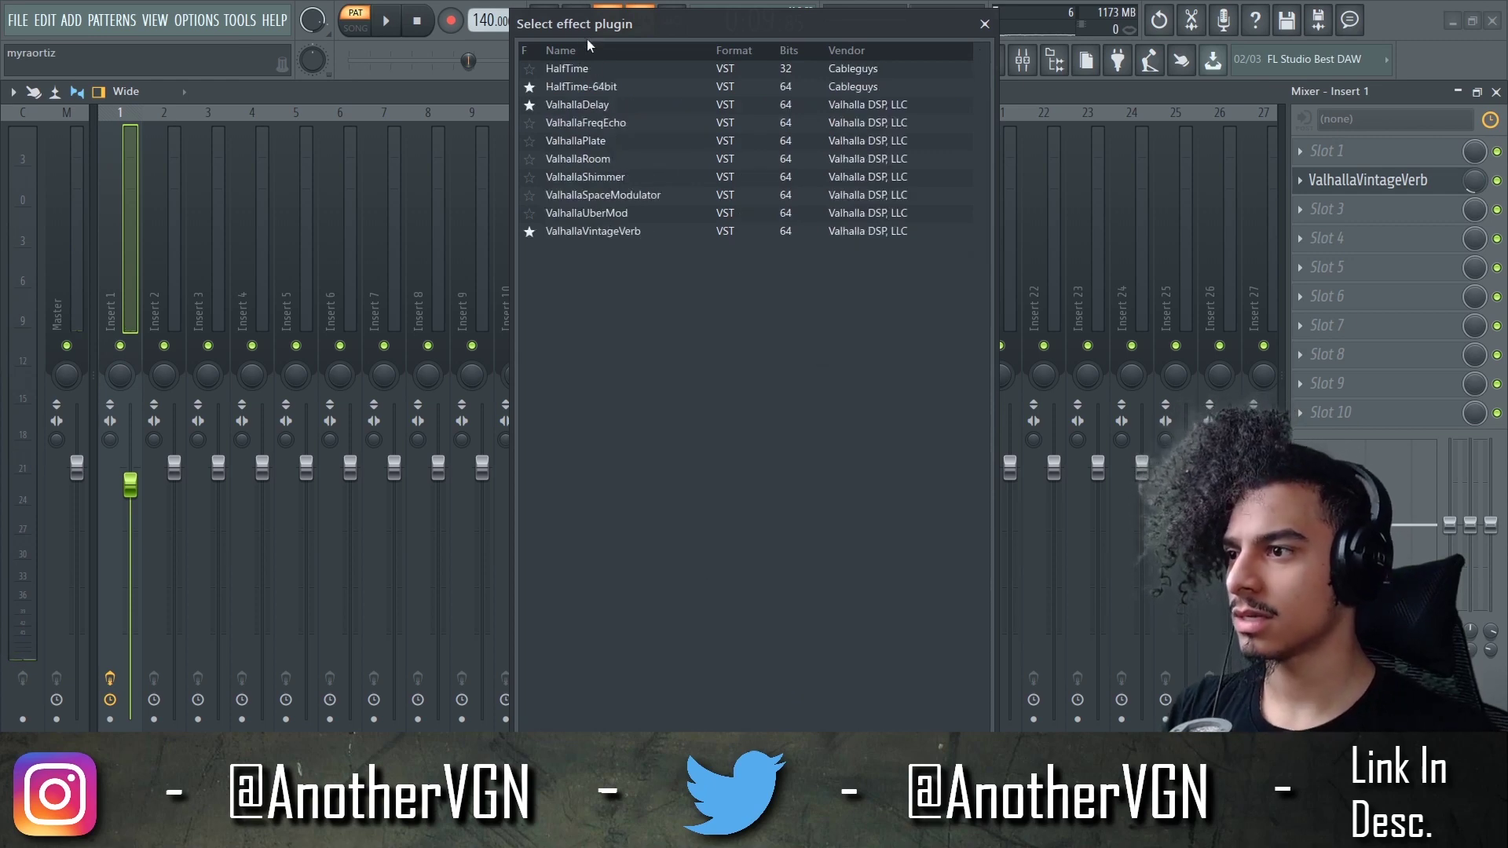
double_click(598, 87)
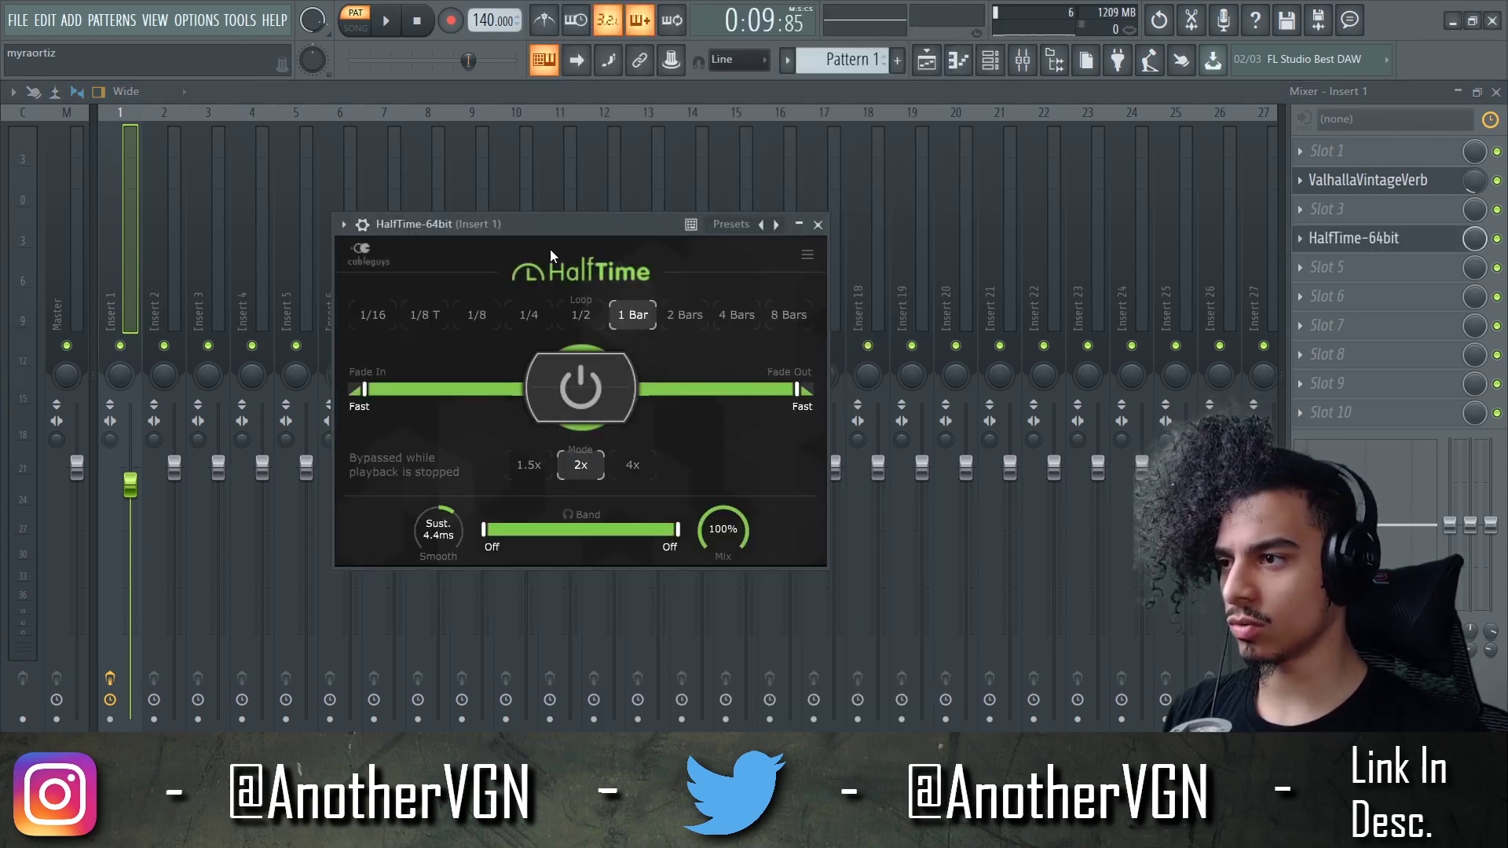
key("space")
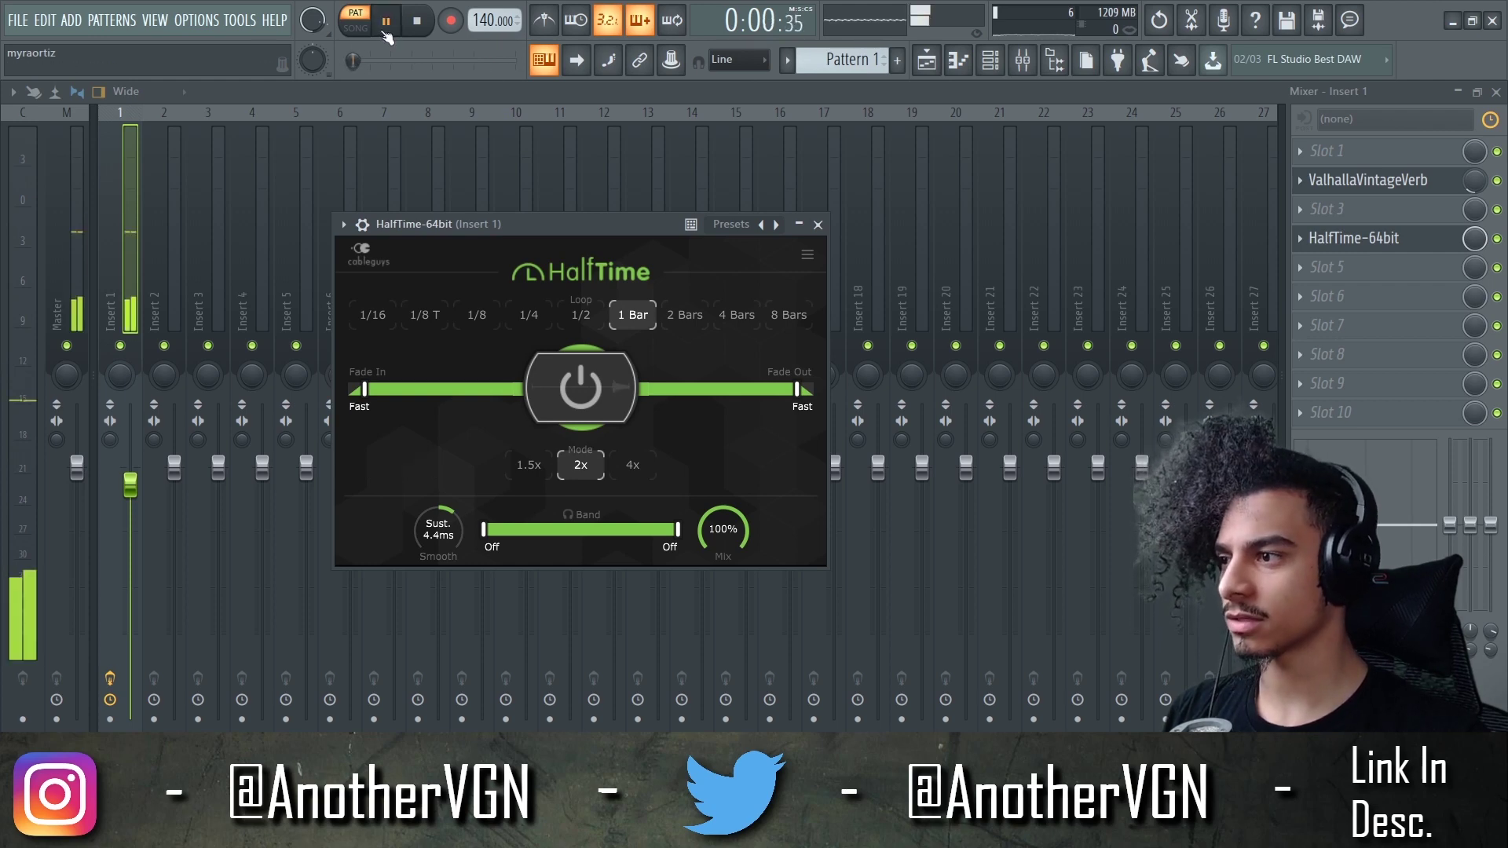
Add Fruity Parametric EQ 2 in slot 7 of insert 1, apply the 150hzHiPass preset and listen to the result
left_click(1300, 327)
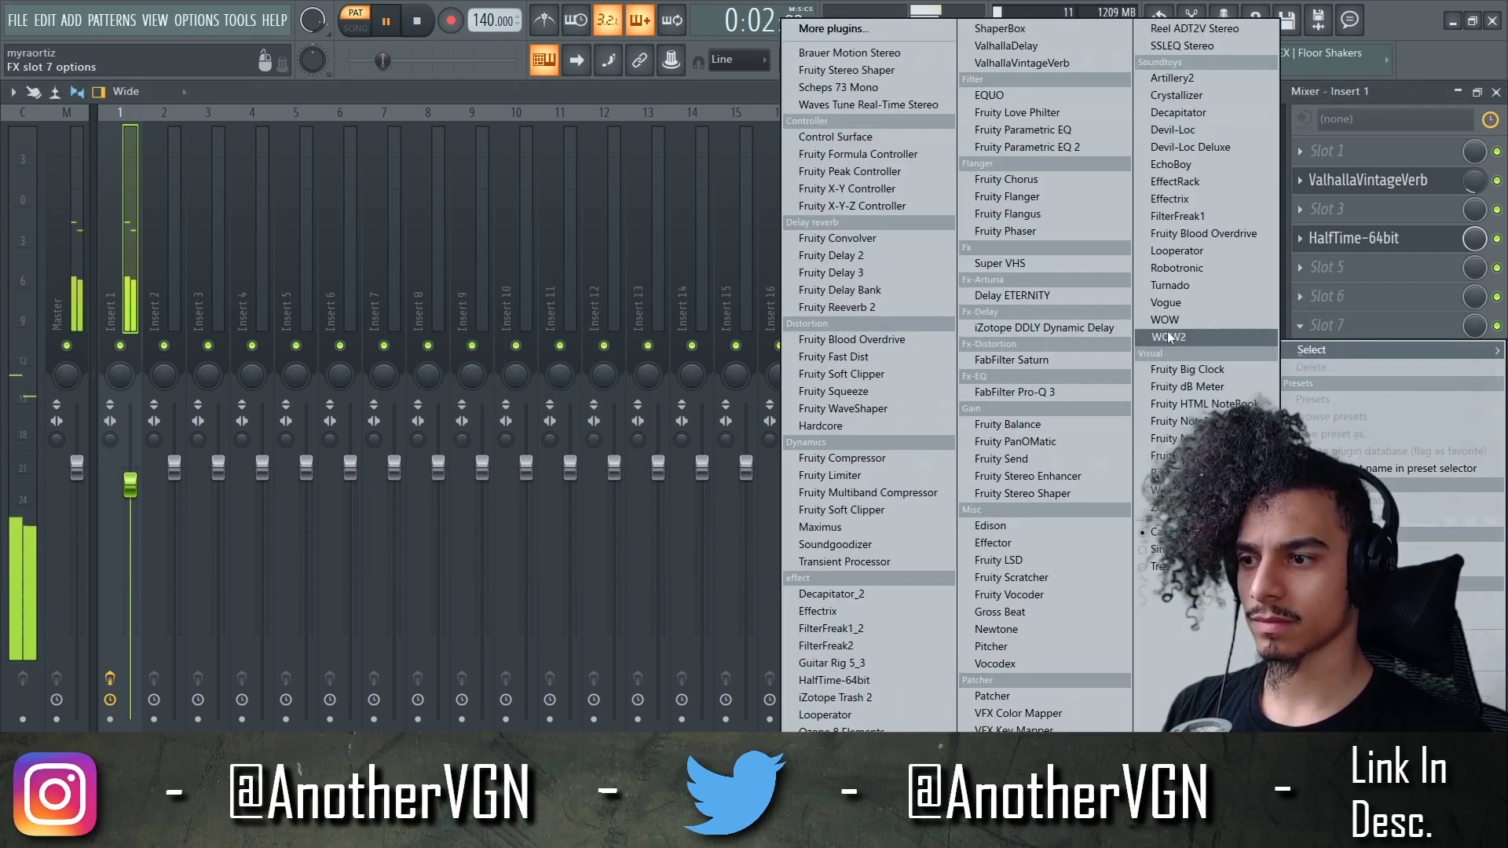
left_click(1086, 148)
key("space")
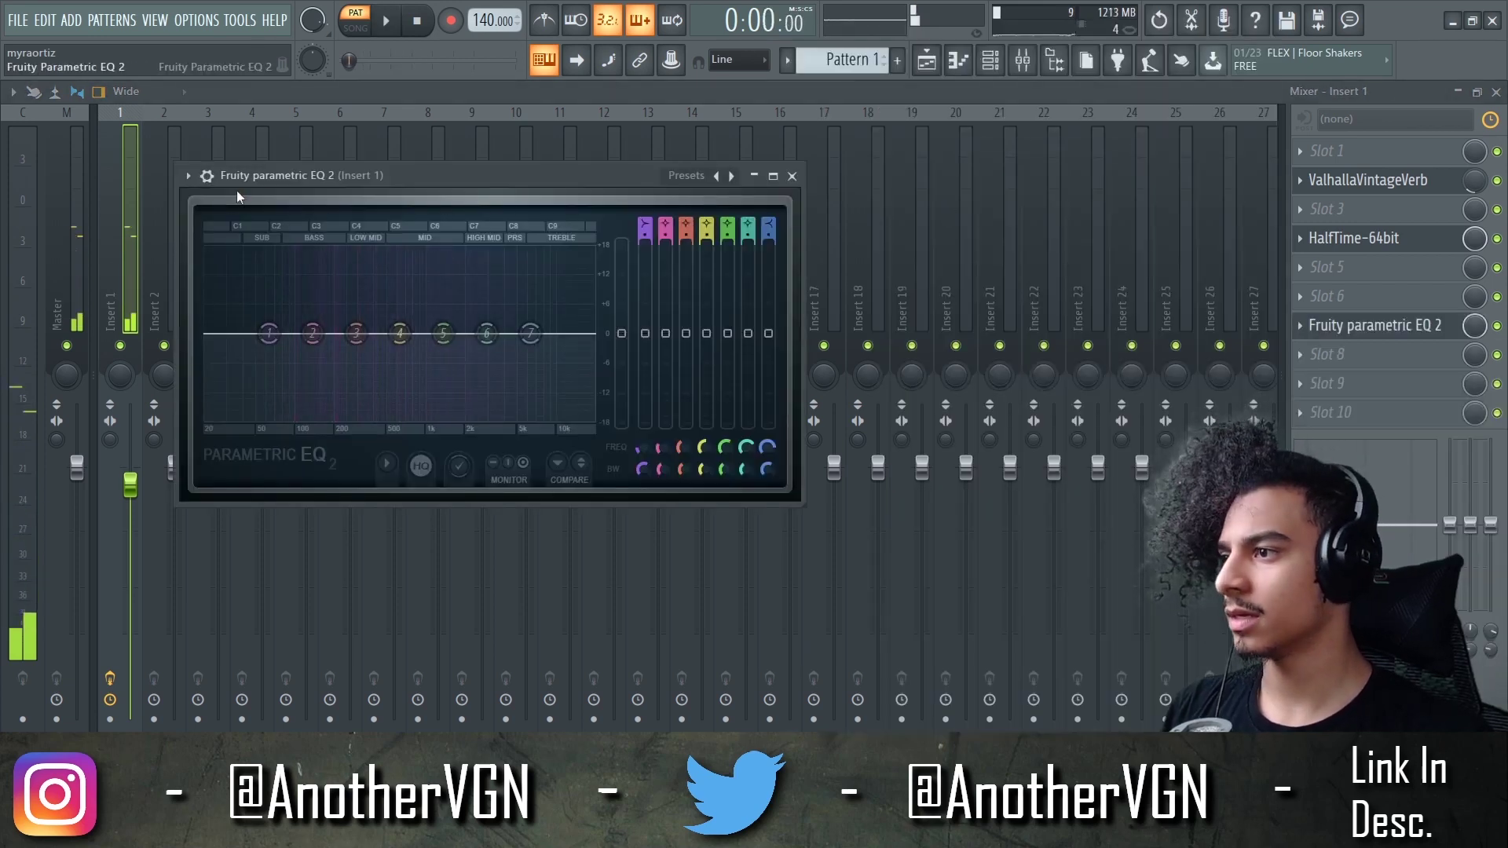
left_click(190, 174)
mouse_move(239, 247)
left_click(459, 253)
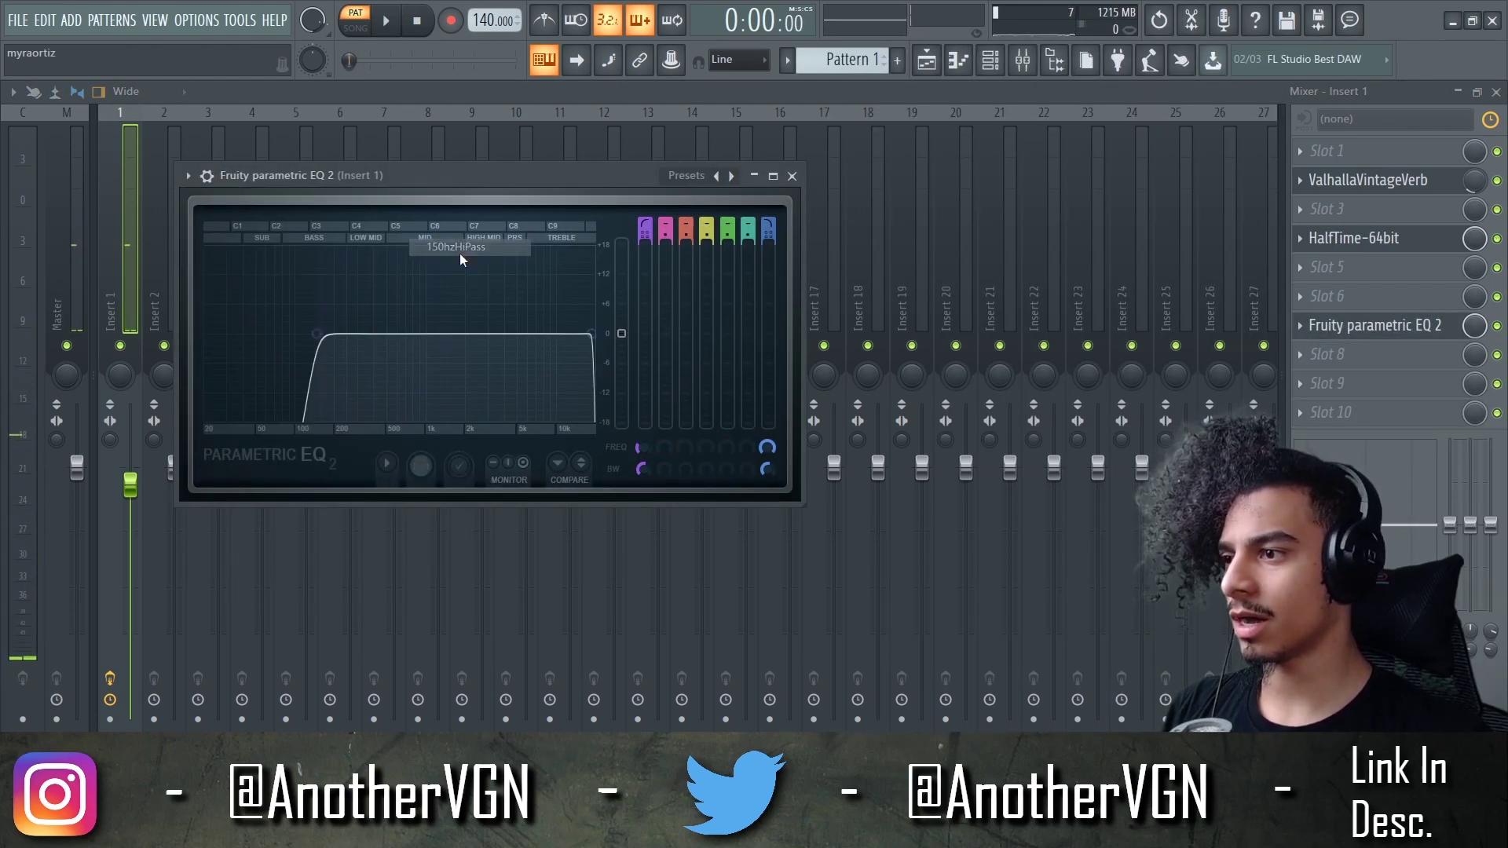
left_click_drag(324, 339, 322, 342)
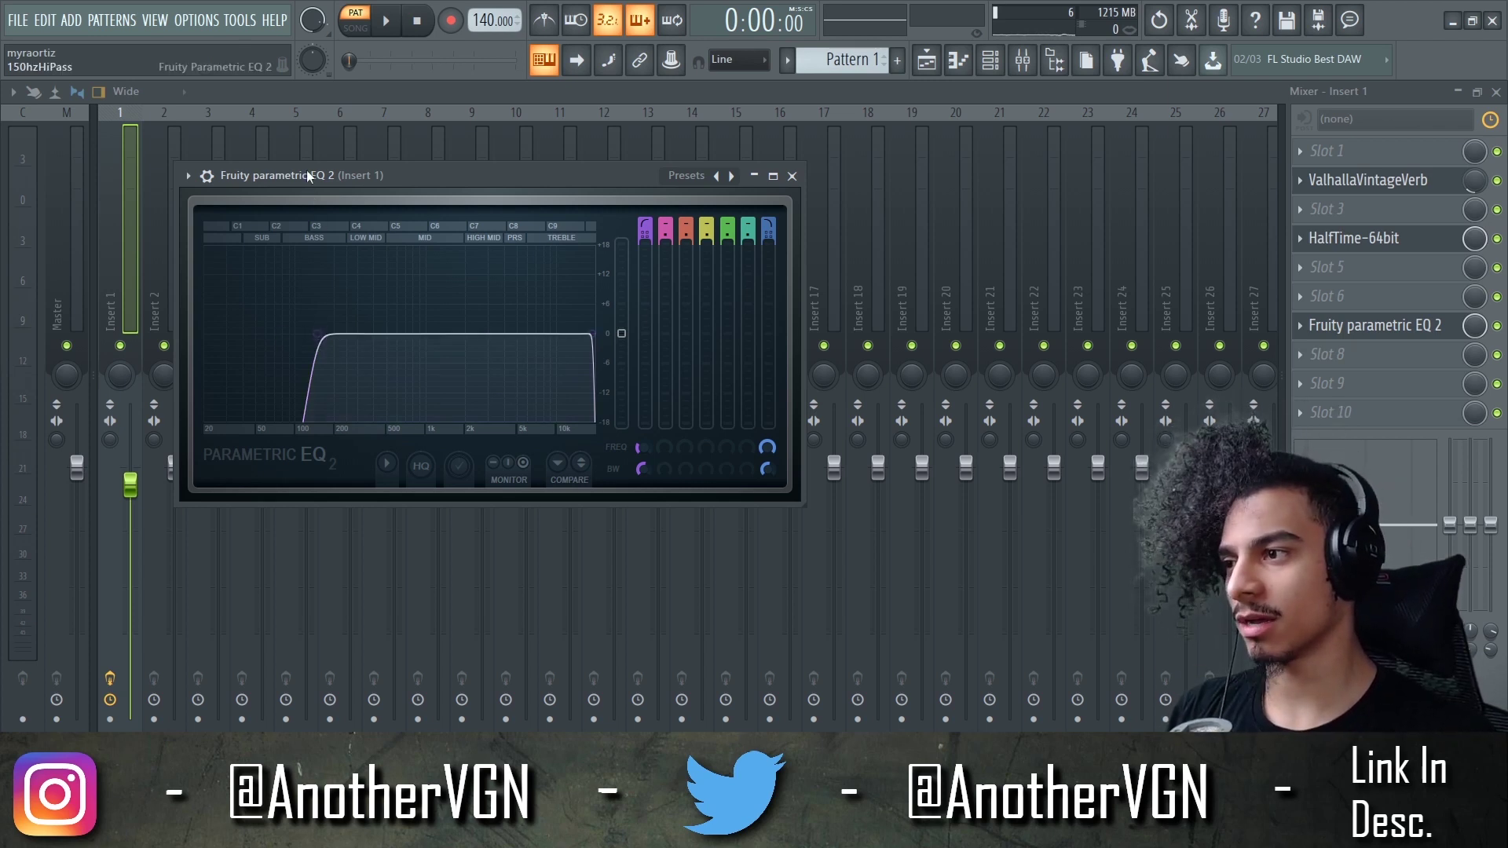
left_click_drag(306, 174, 544, 191)
key("space")
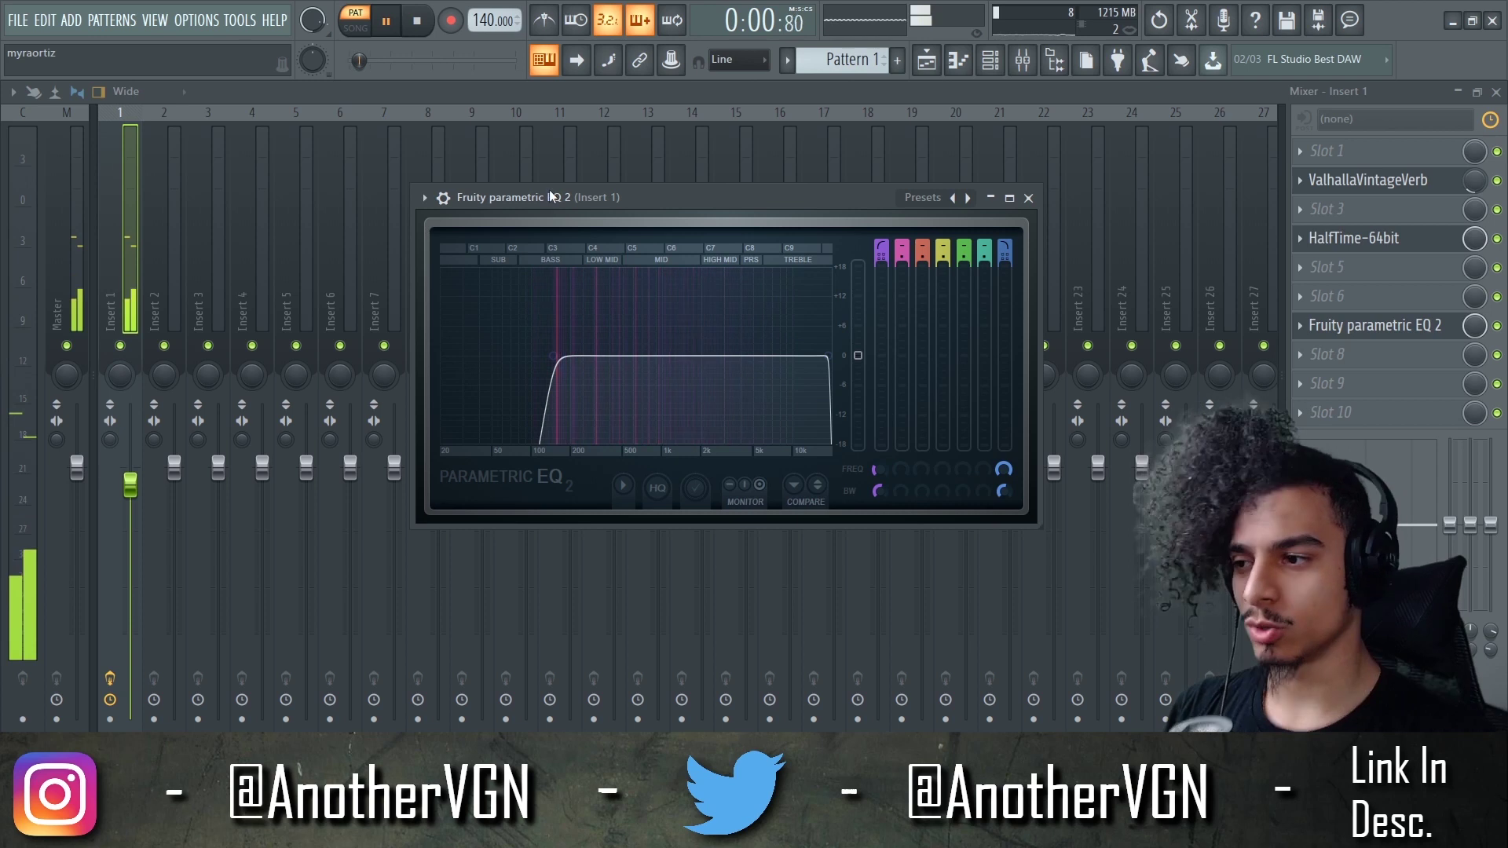
key("space")
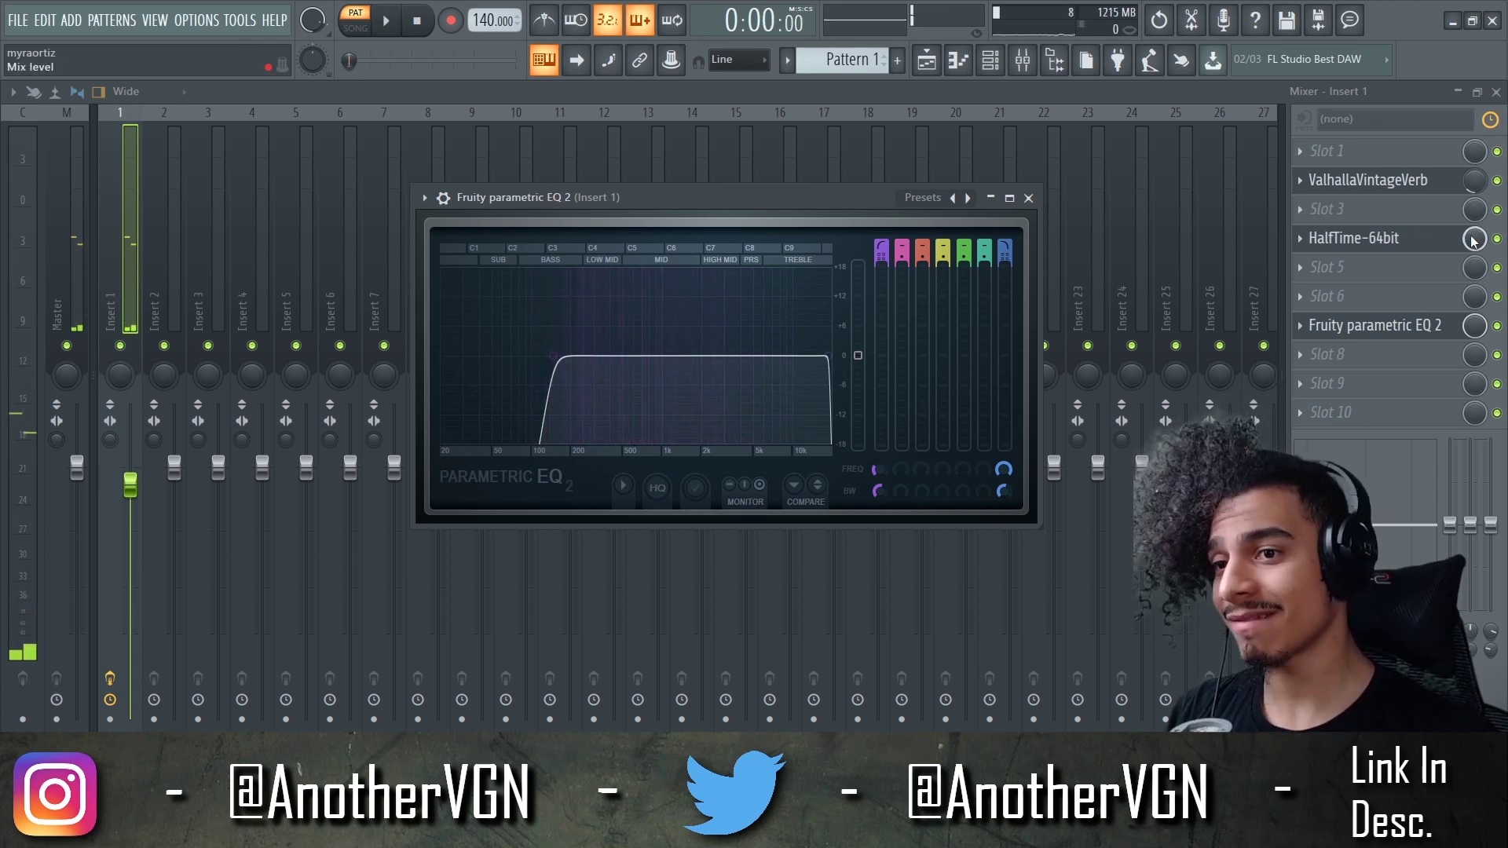
Set the HalfTime slot's mix level to 55% and the effect's Smooth amount to 21 ms during playback
left_click(1471, 238)
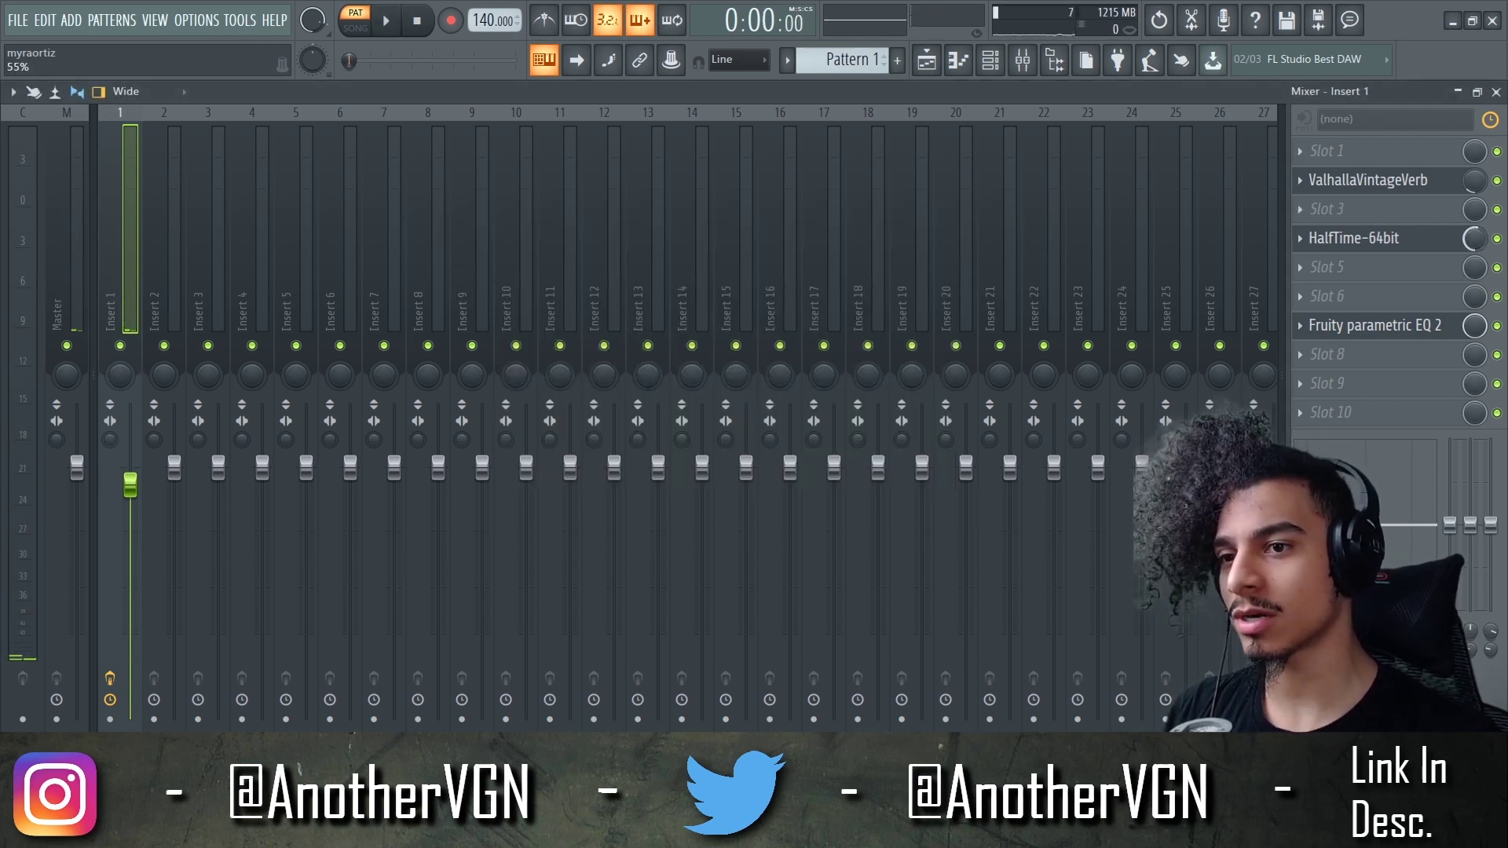
key("space")
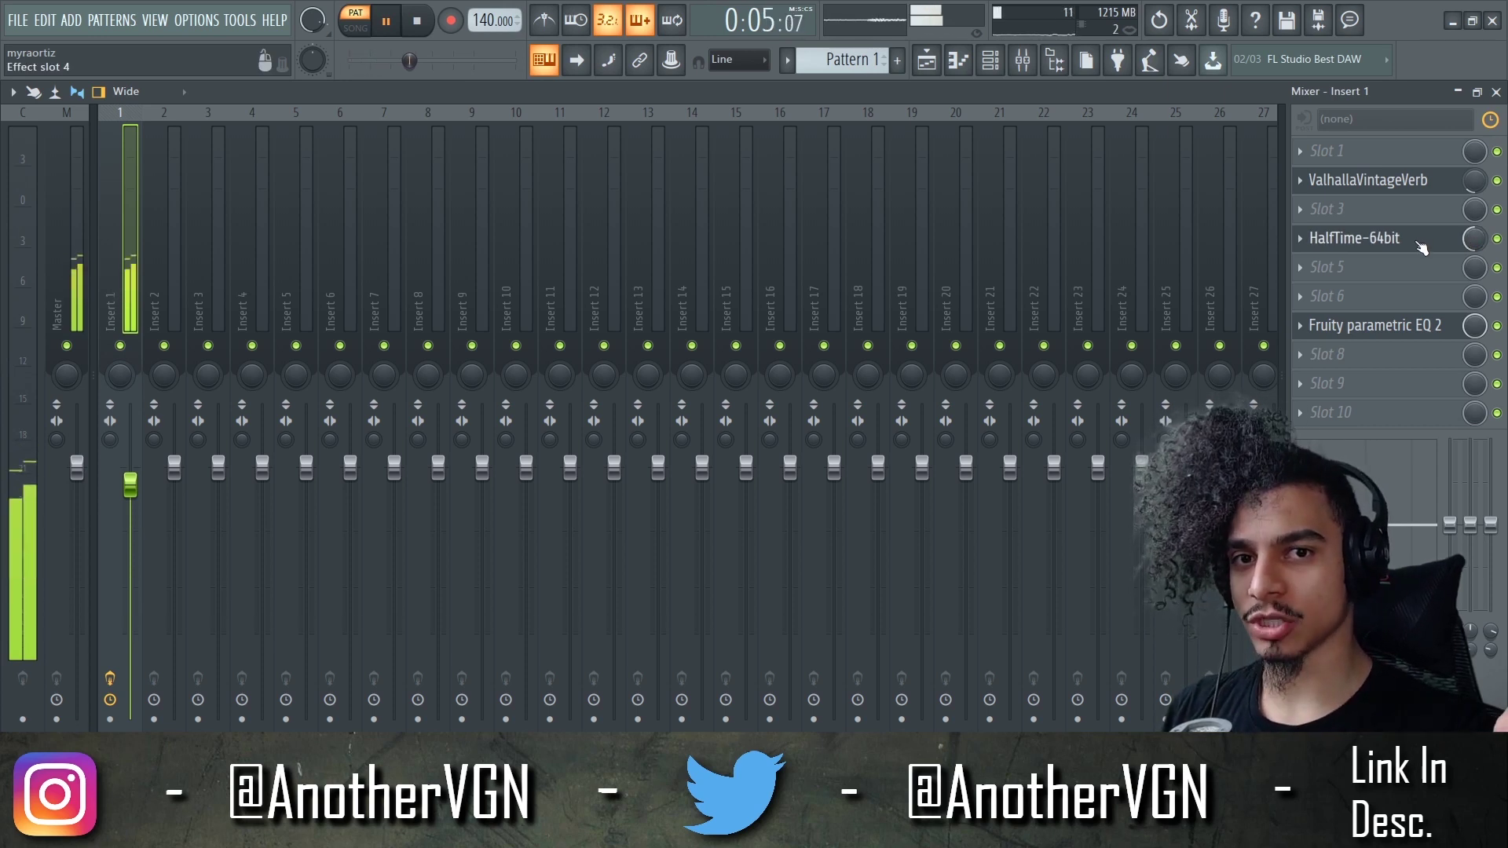
left_click(1421, 247)
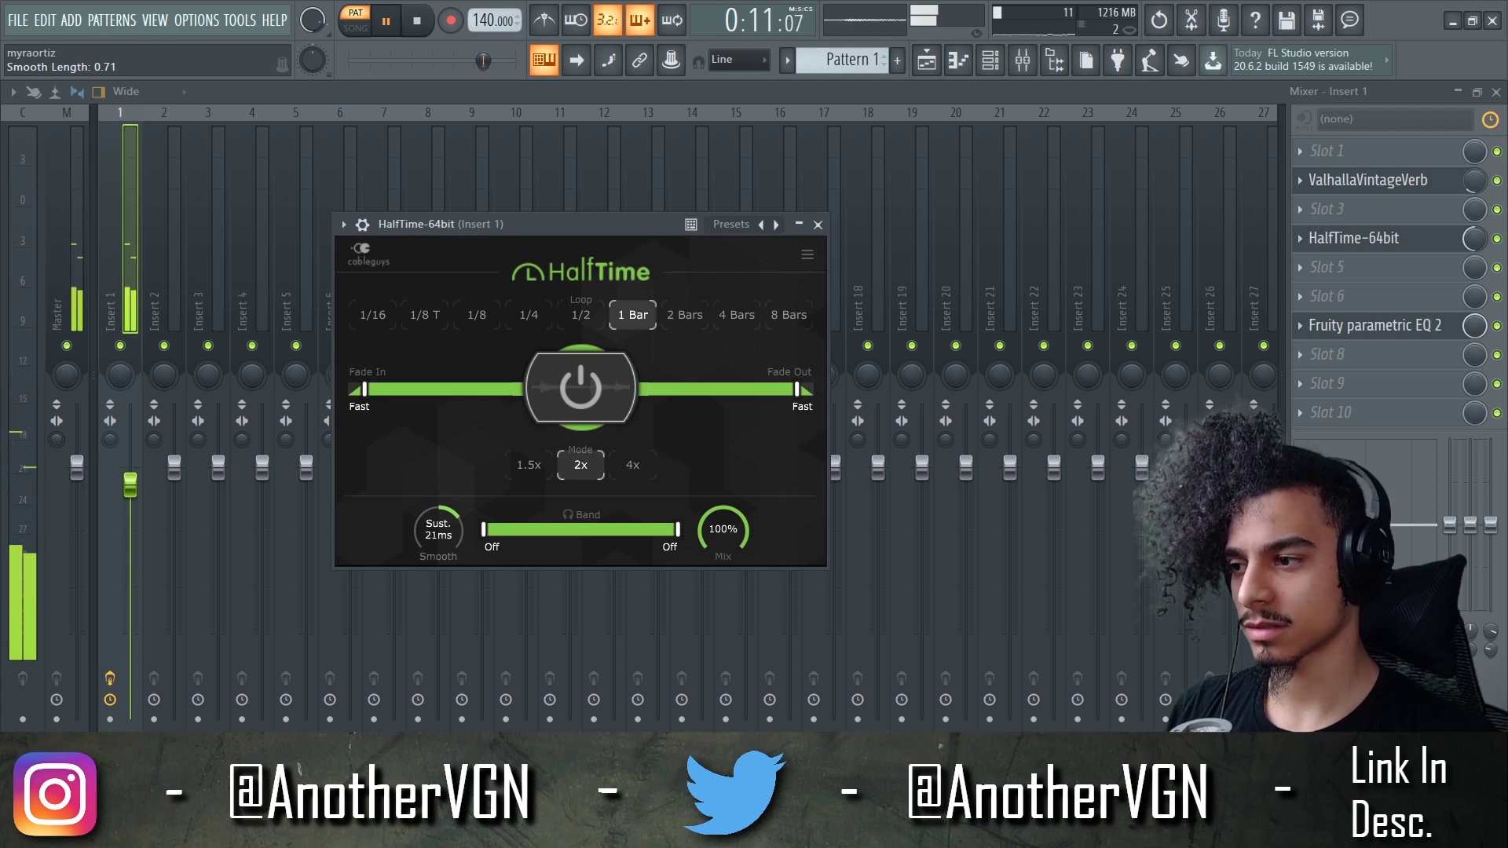
Load Super VHS into slot 8 of insert 1, enable Magic and lower the plugin's Mix level
left_click(1406, 325)
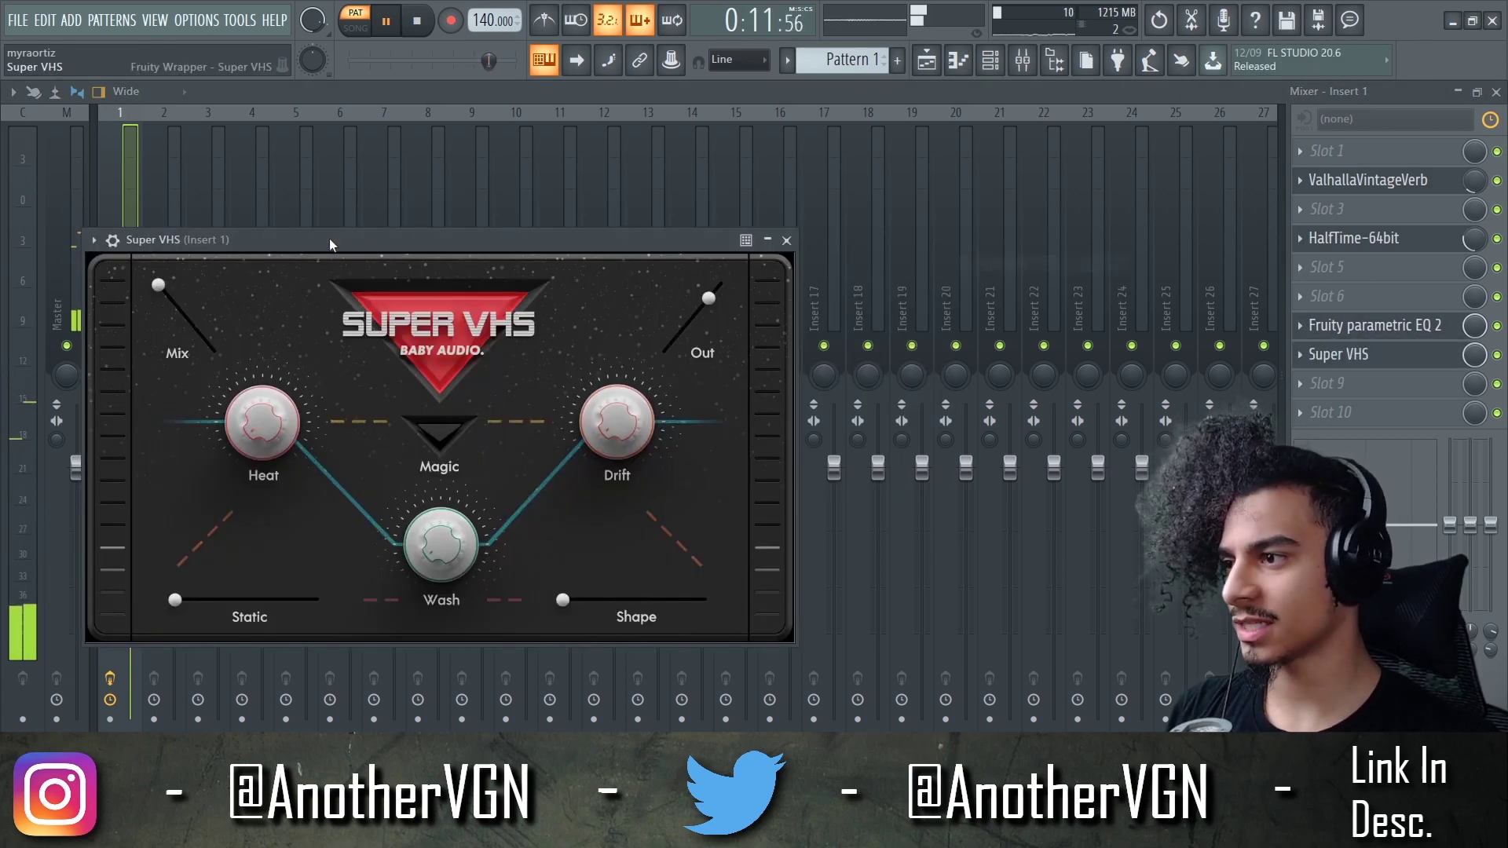
left_click_drag(329, 238, 556, 239)
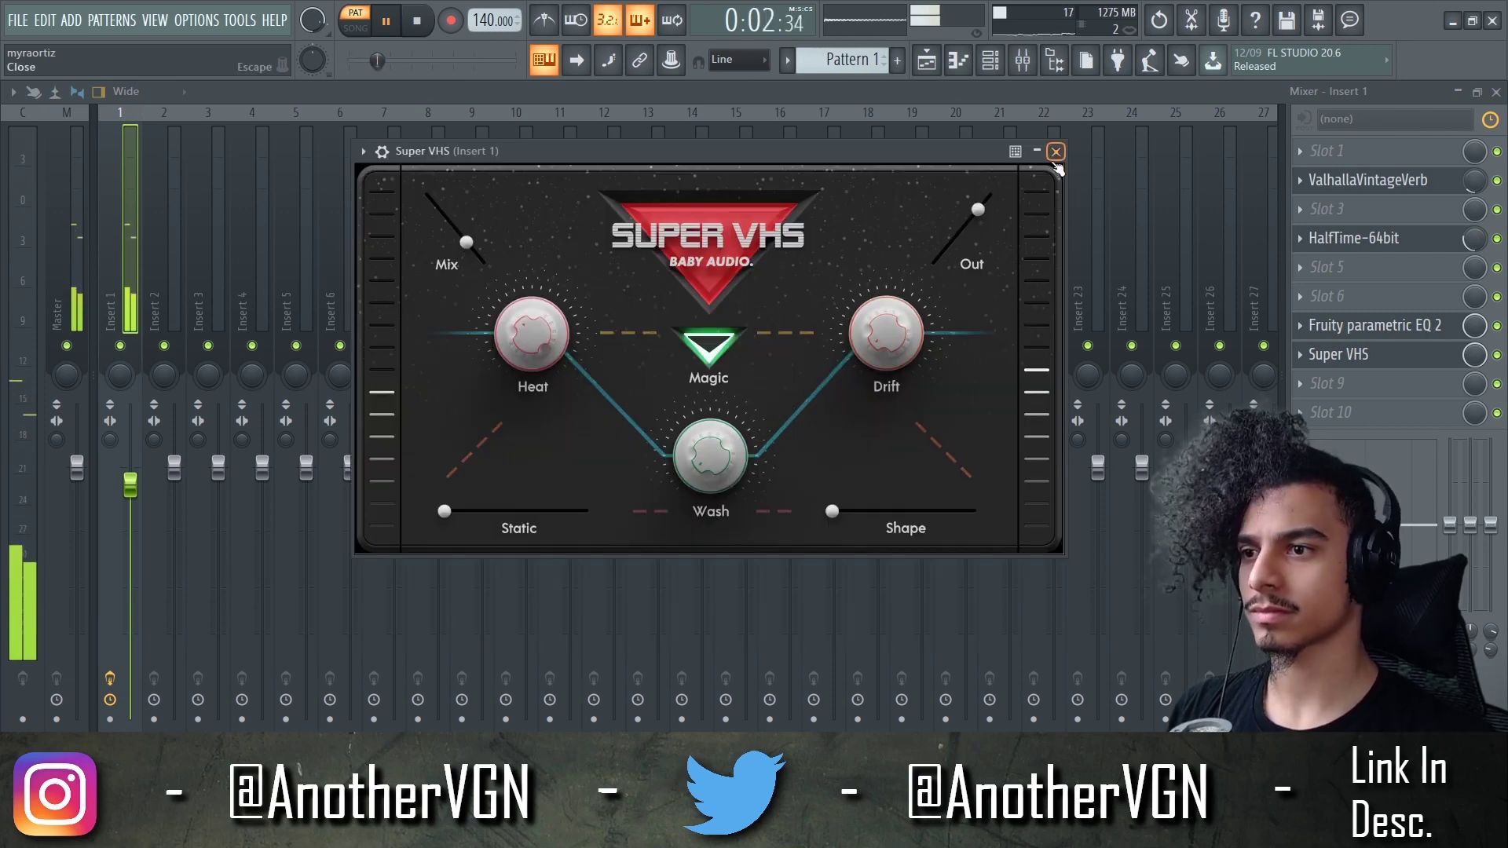
left_click(1056, 152)
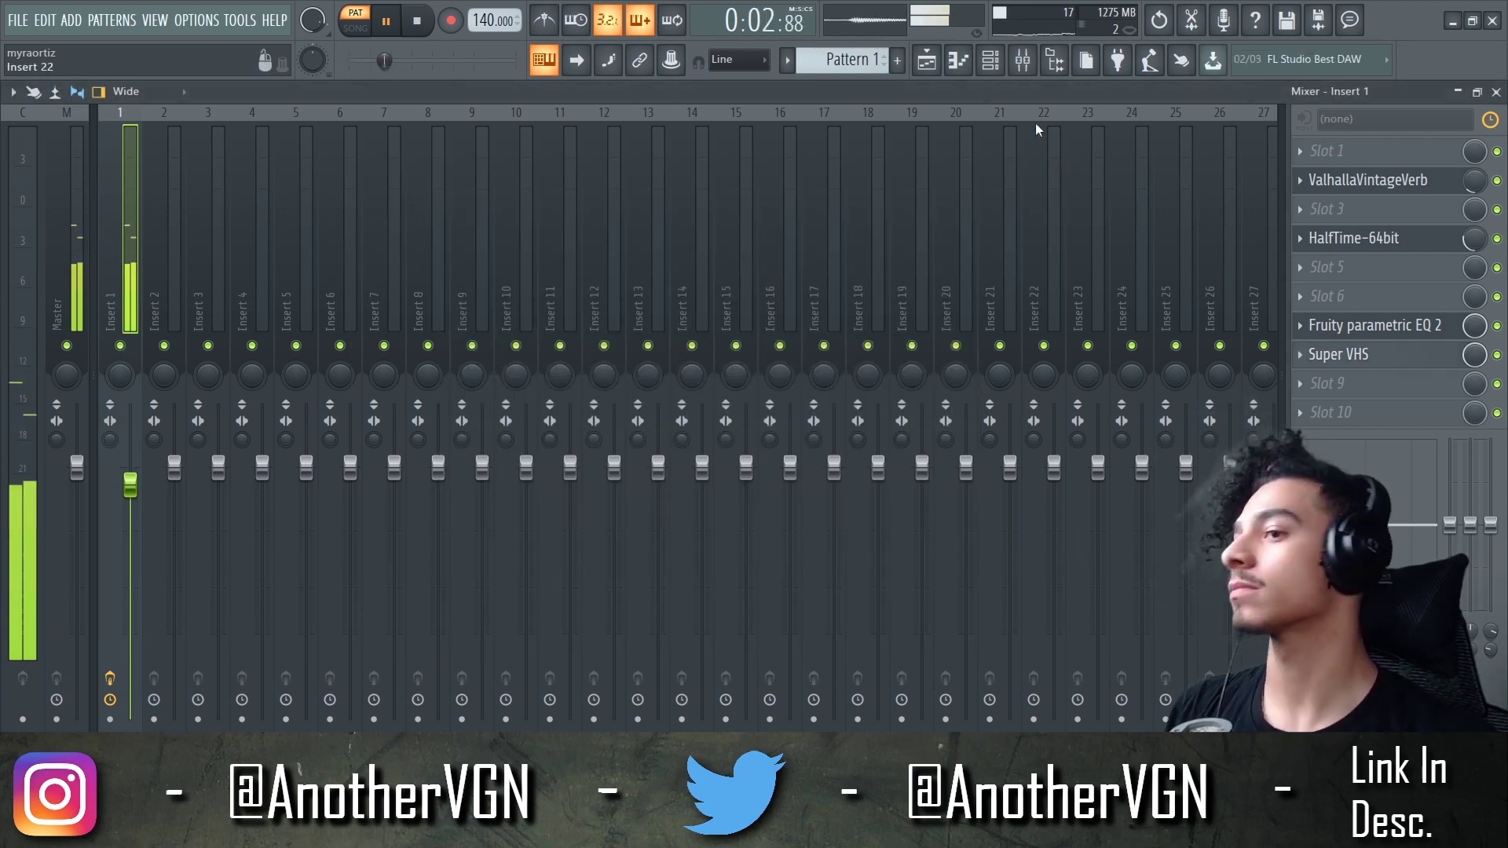
Add the VGN - Yaz 808 sample from AnotherDrumKit's short 808s to the channel rack and route it to mixer insert 3
left_click(1002, 69)
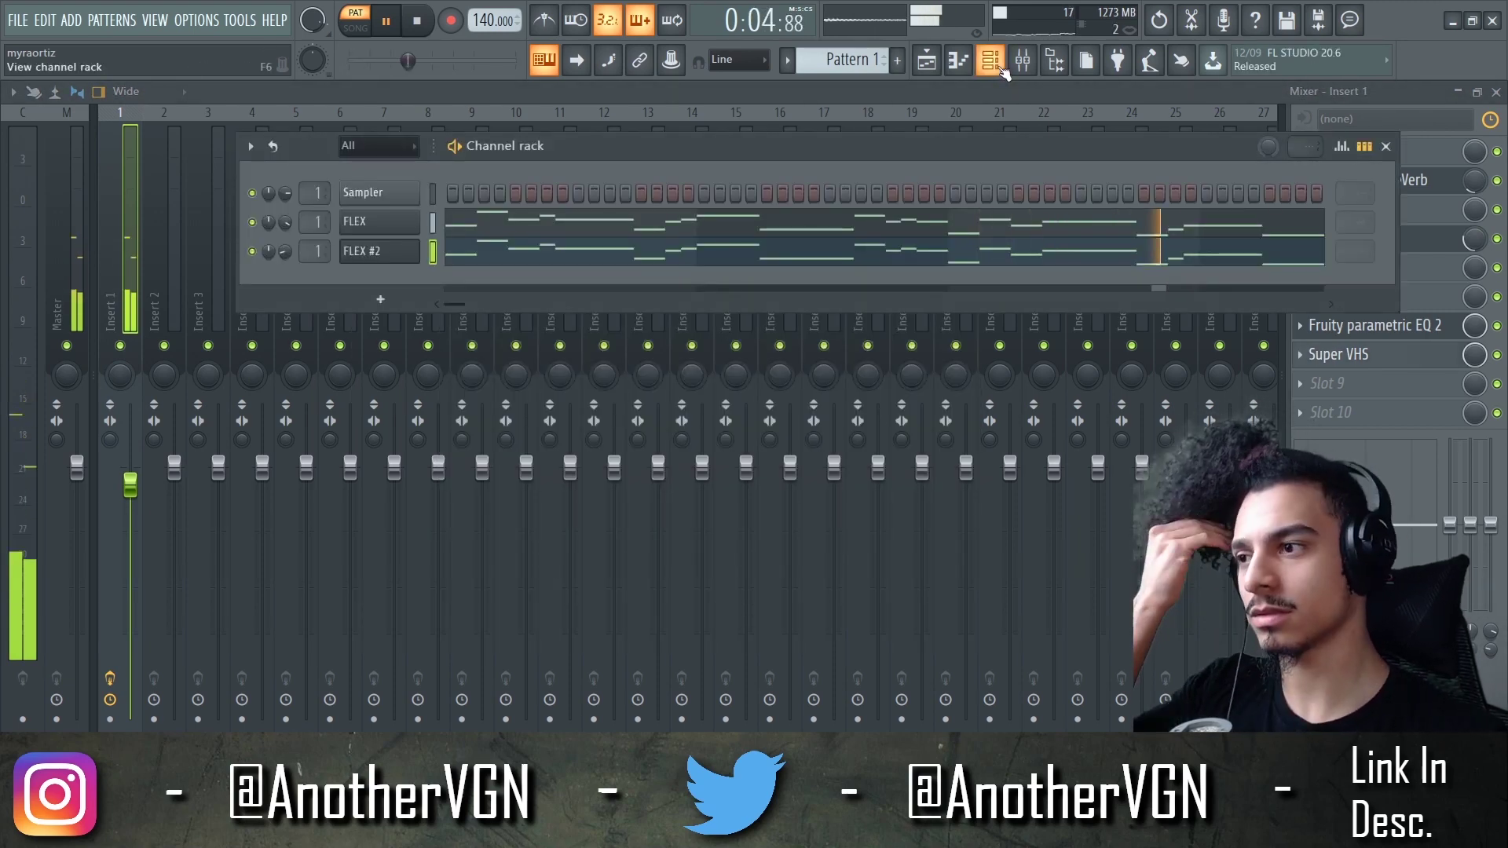
left_click(1055, 60)
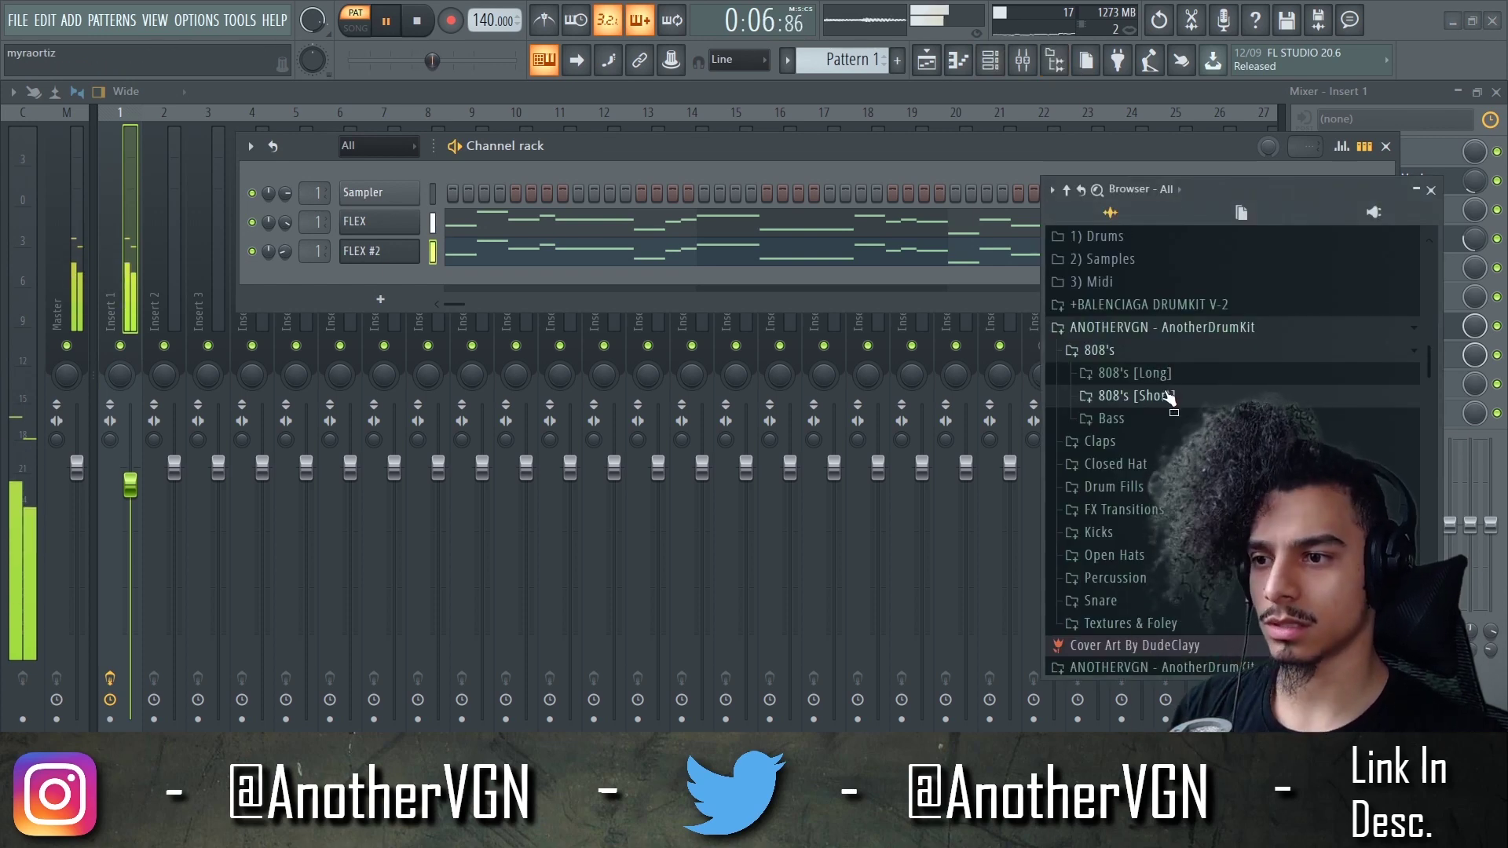
left_click(1146, 373)
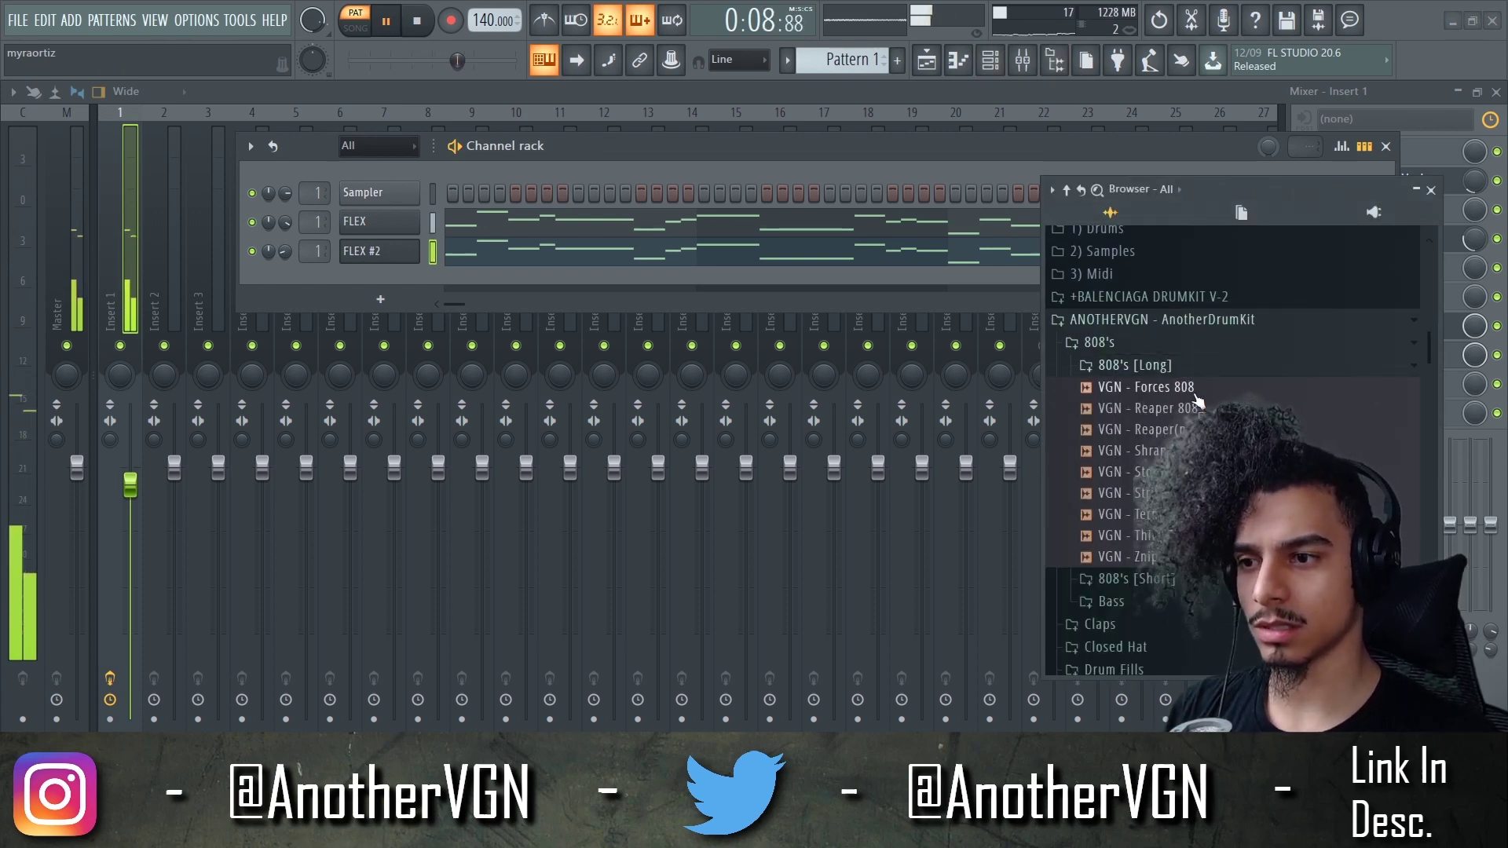
key("space")
left_click(1170, 369)
left_click(1169, 391)
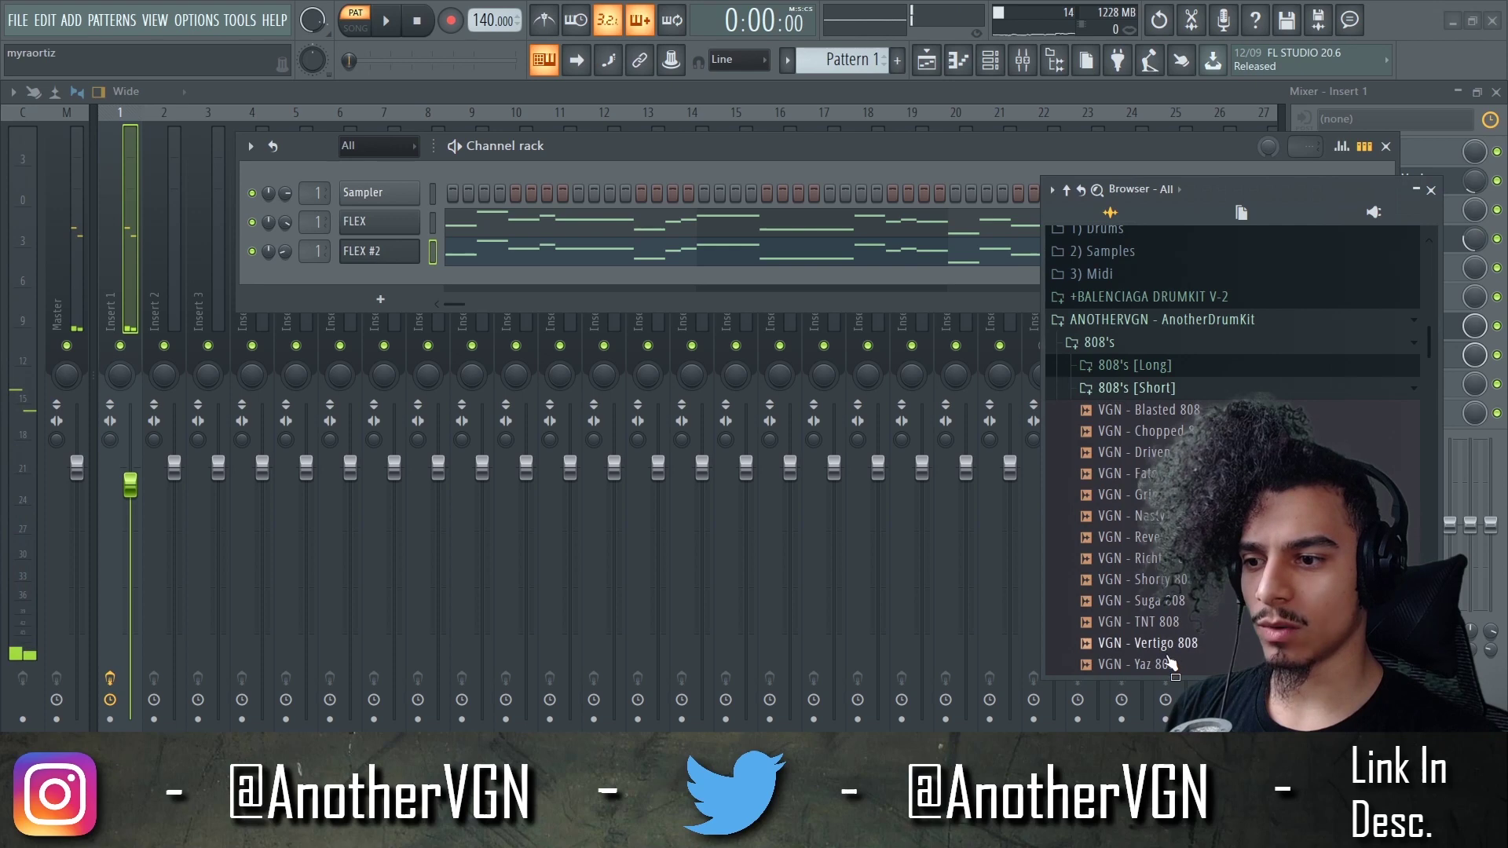
left_click_drag(1171, 671, 905, 544)
left_click_drag(369, 283, 315, 267)
left_click(1210, 386)
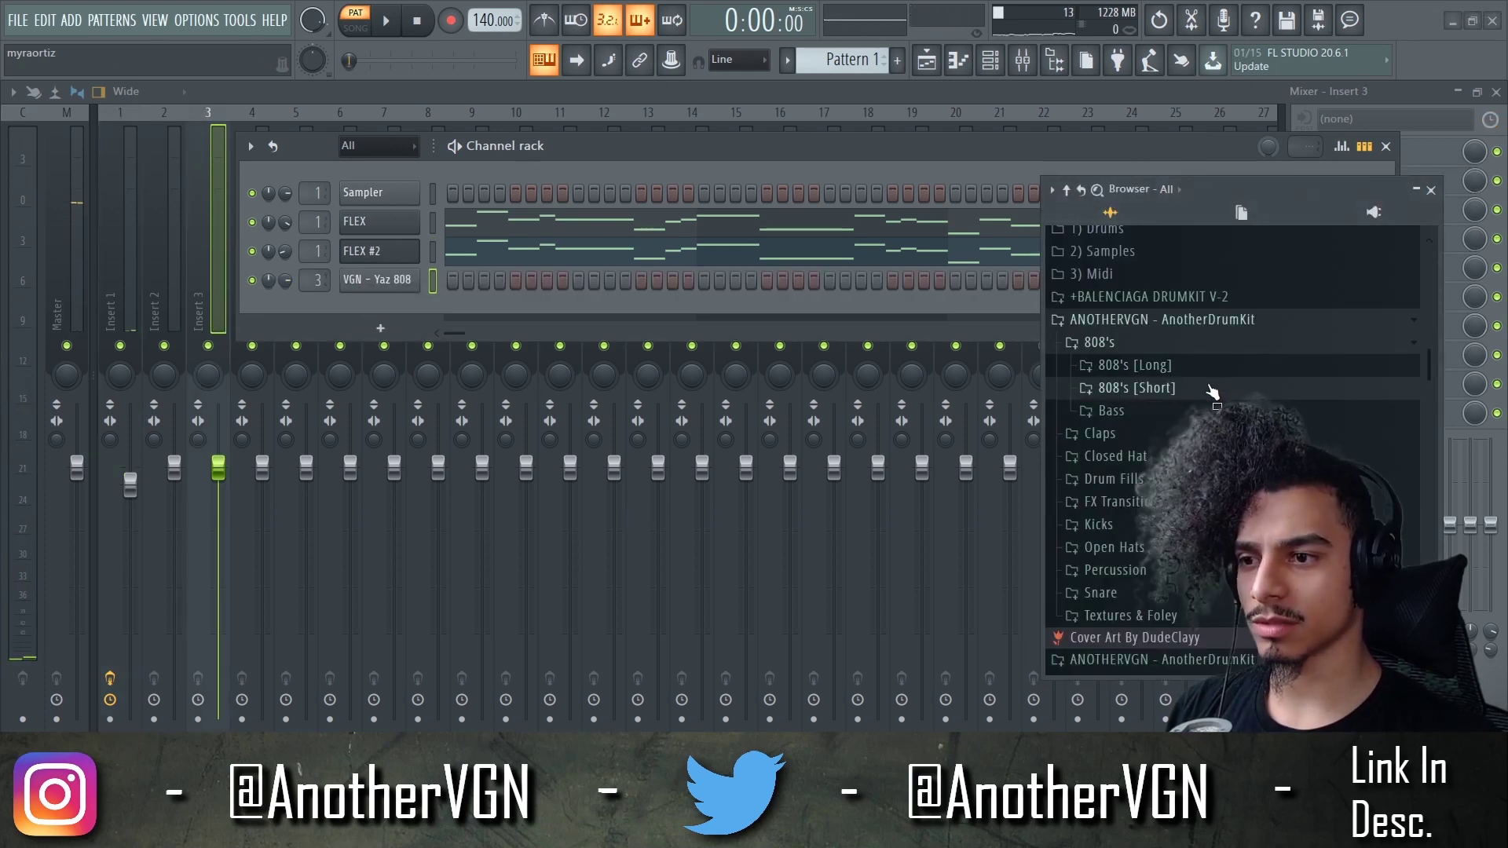
Add the VGN - ZZ HH sample from the kit's closed hats as a new channel
left_click(1145, 455)
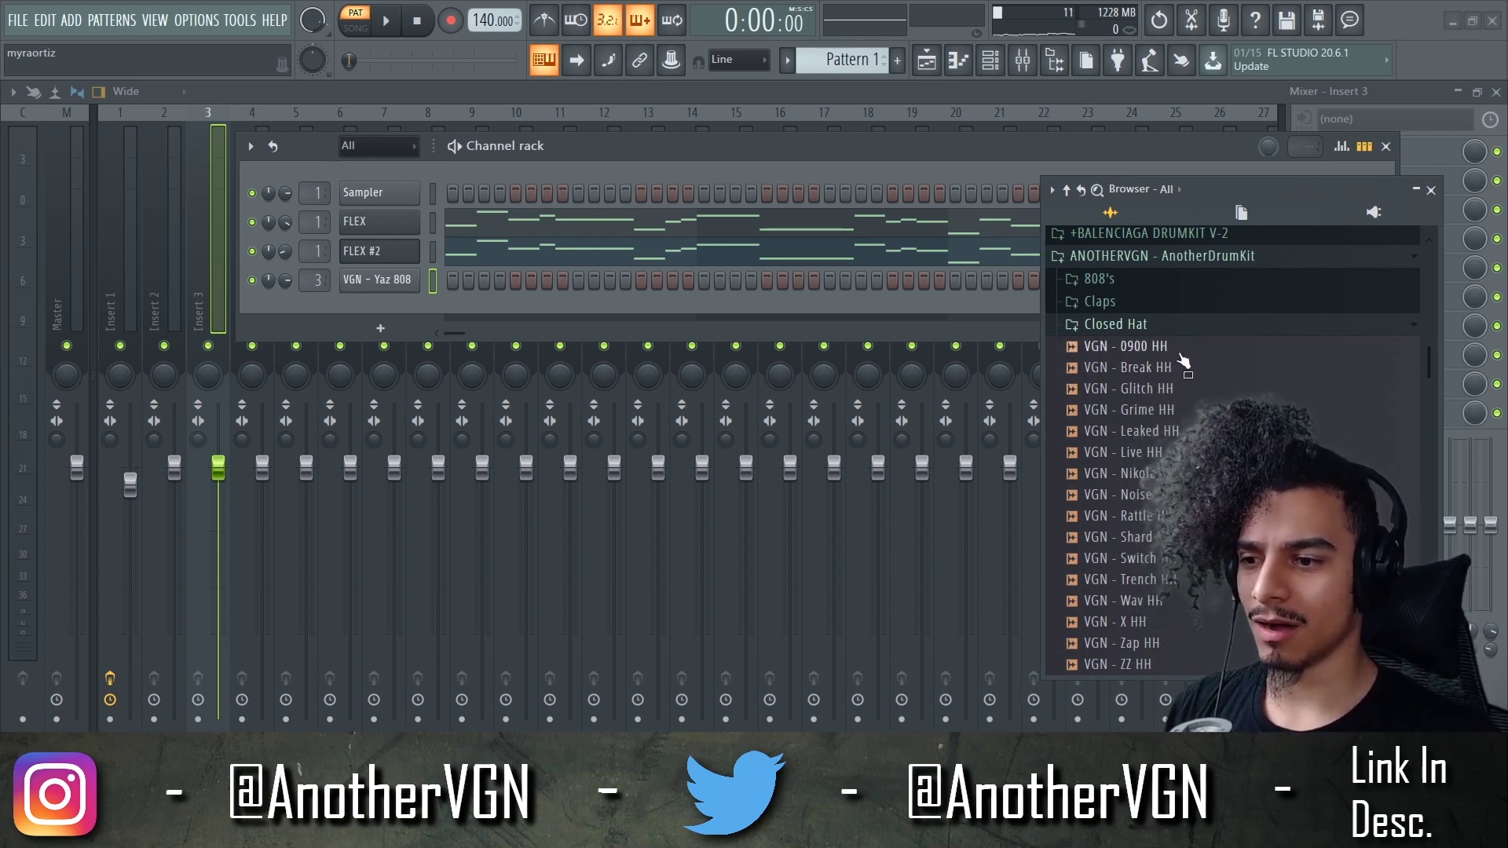
left_click_drag(1142, 664, 353, 314)
left_click(1115, 318)
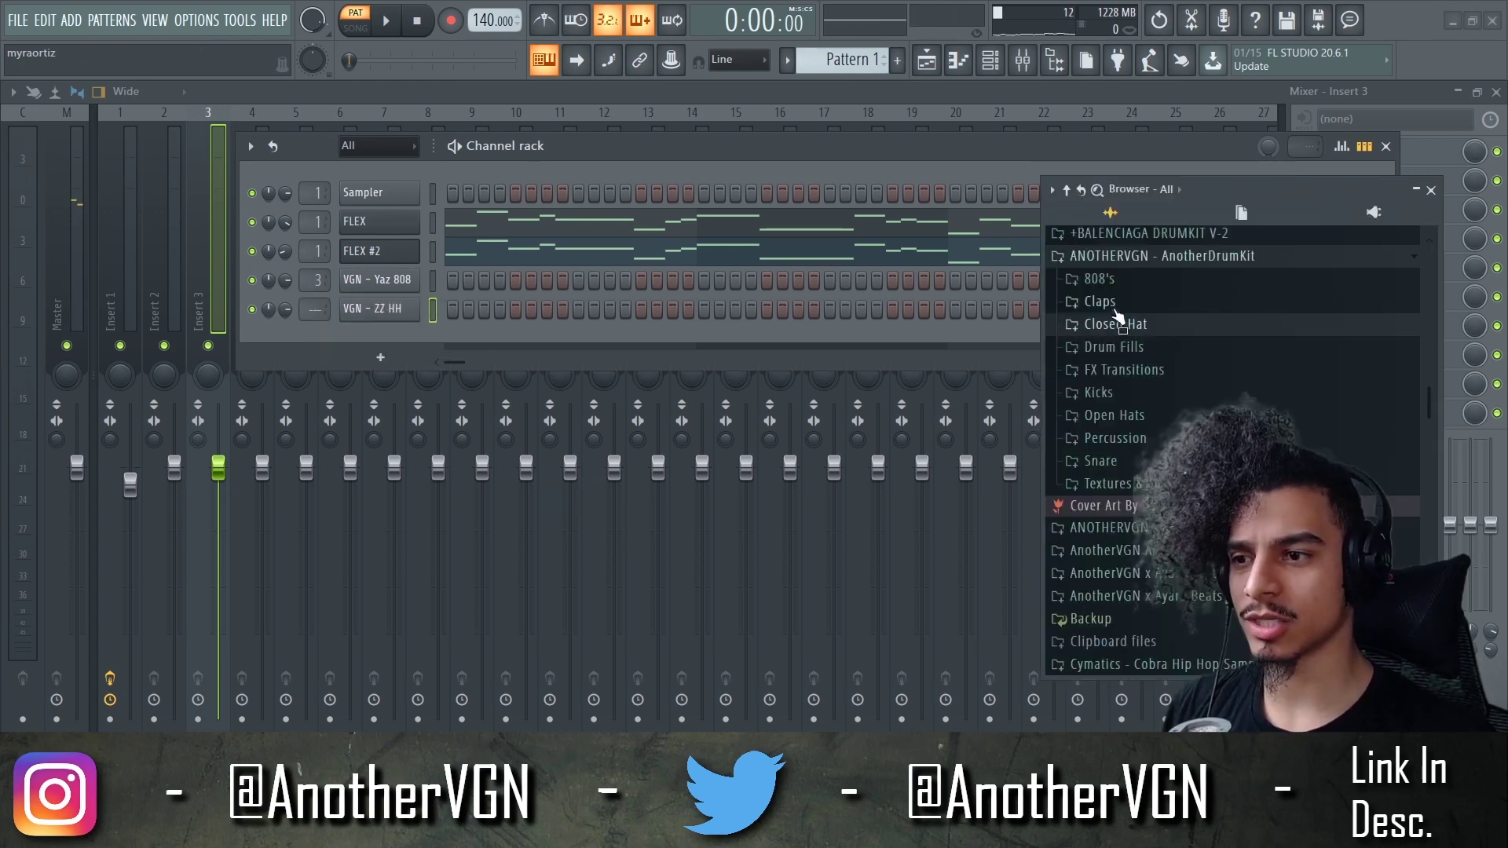
Audition the kit's claps and add VGN - Leveled Clap as a new channel
left_click(1114, 306)
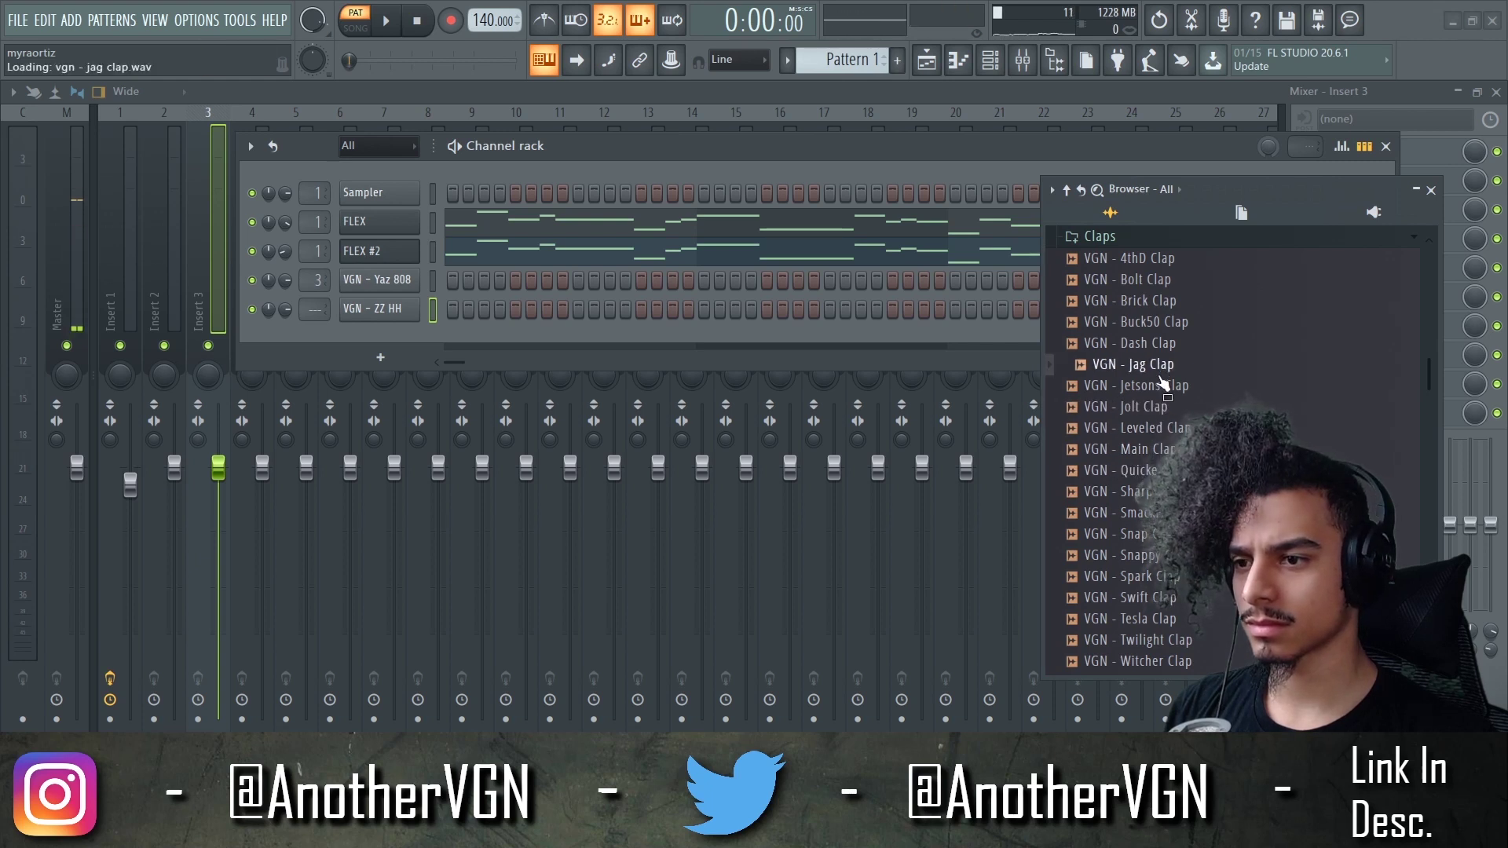
left_click(1165, 387)
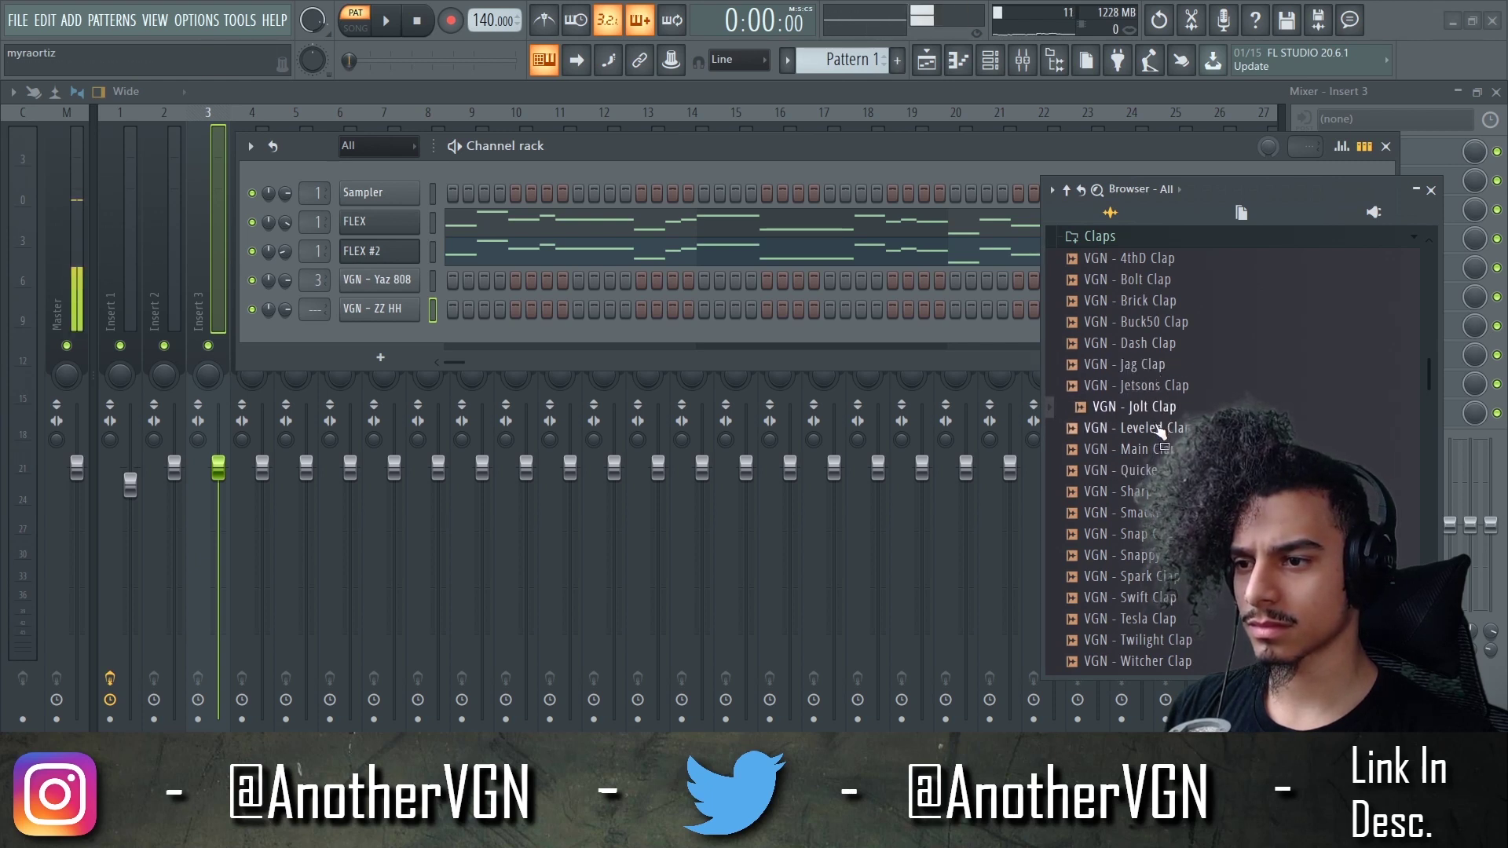
left_click(1161, 428)
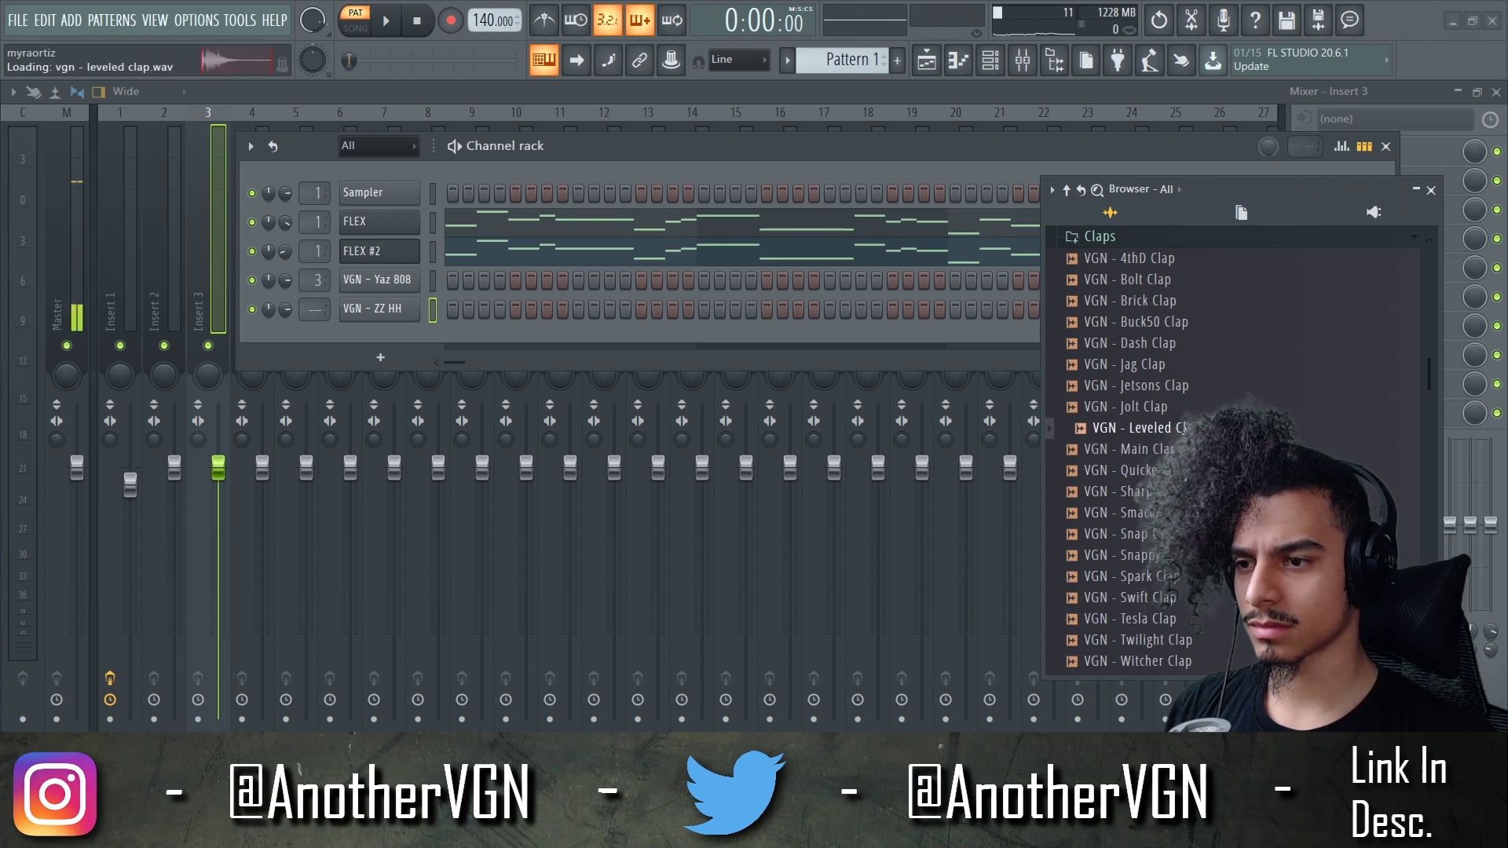
left_click_drag(1161, 428, 501, 336)
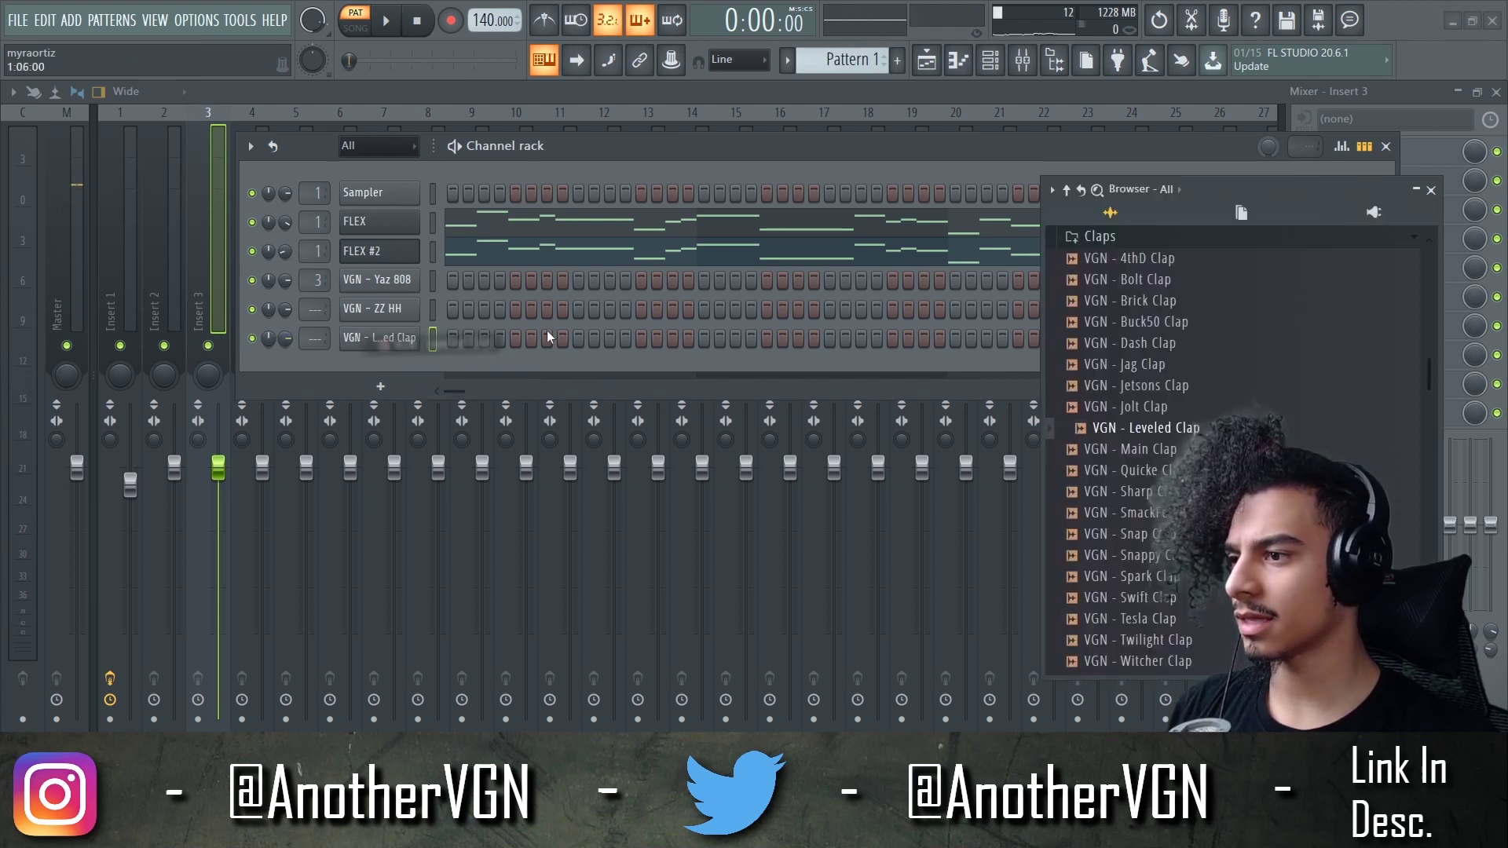
Place a clap hit on step 9, set the clap row to loop every bar and play the pattern
left_click(577, 339)
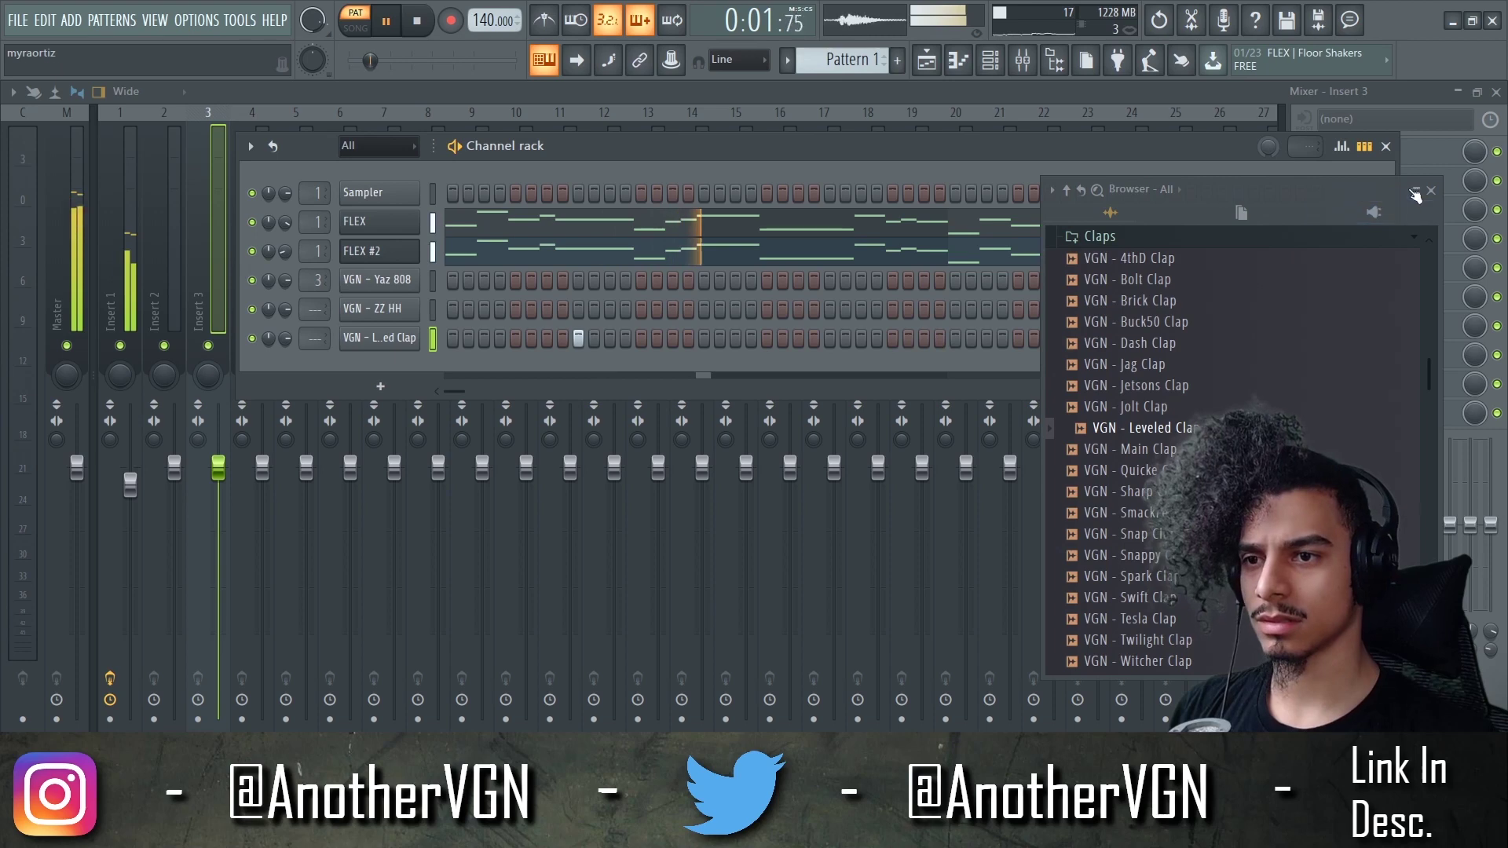
key("alt+F8")
key("space")
left_click(381, 338)
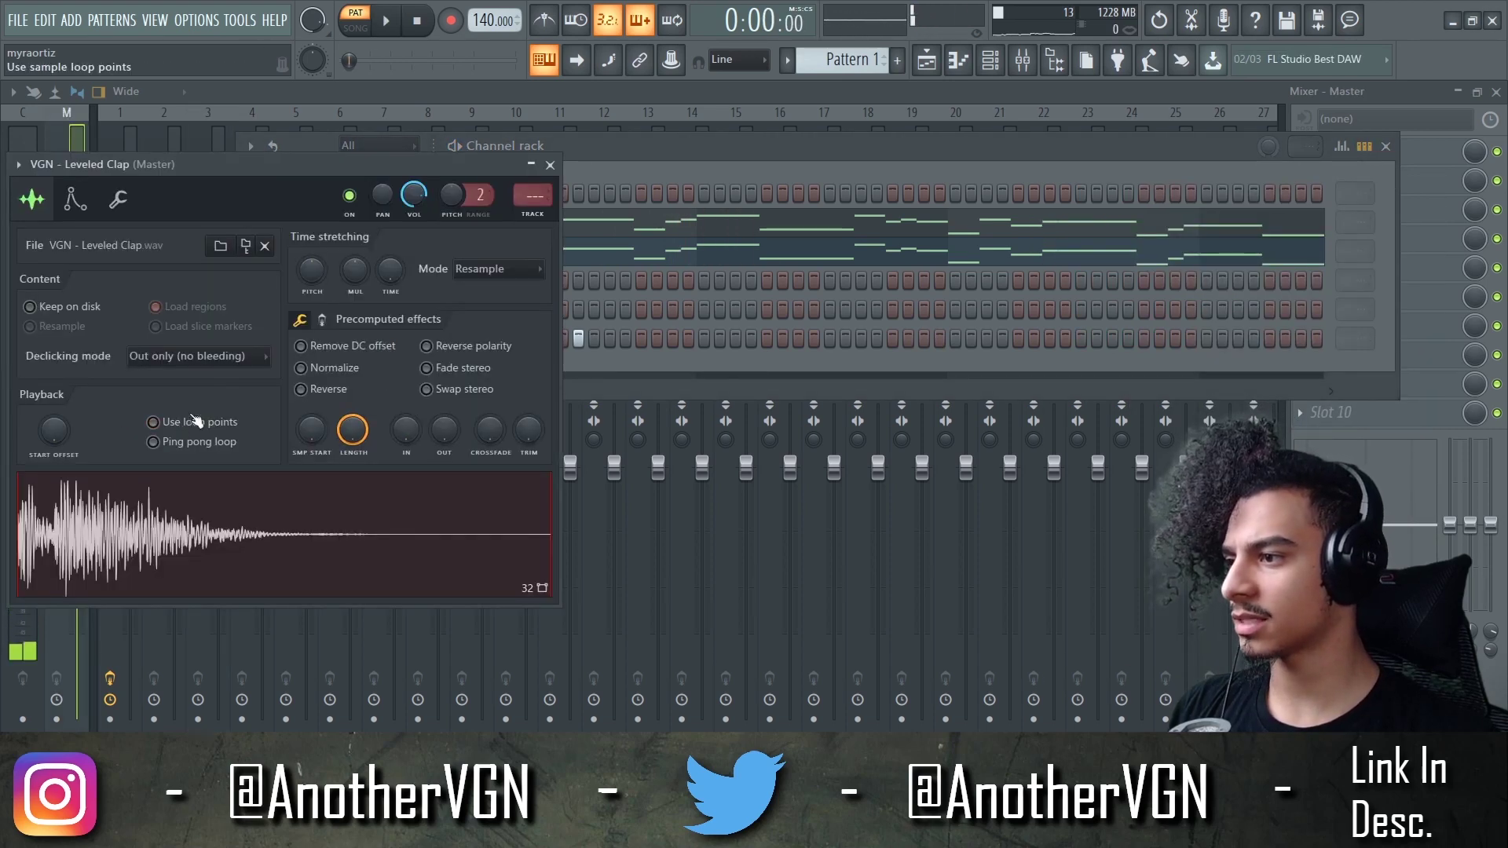
key("Escape")
left_click_drag(1344, 332, 1343, 314)
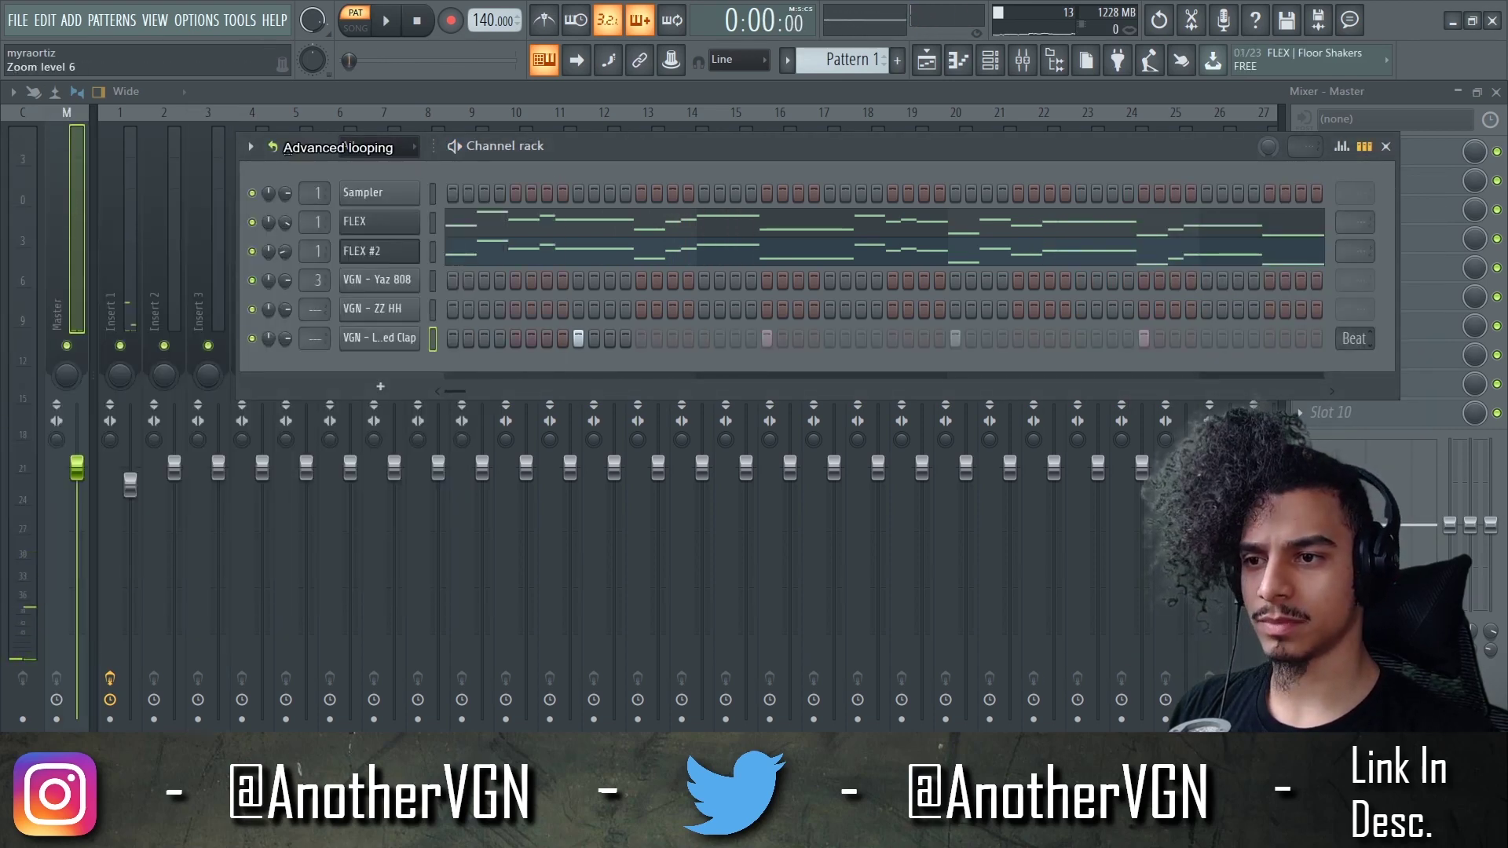
key("space")
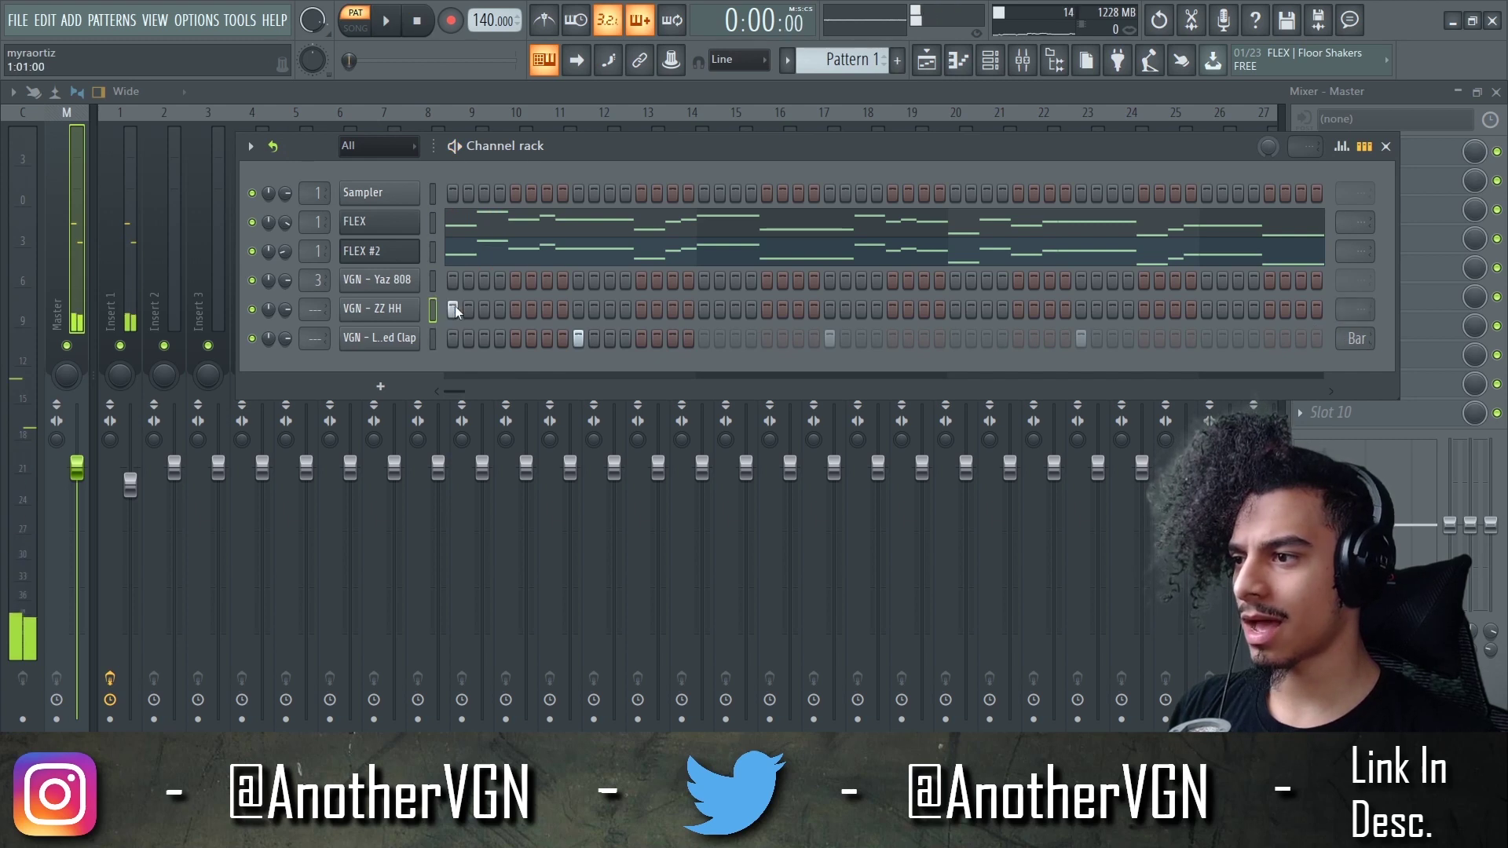
Loop the ZZ HH hit on step 1 every 2 steps and listen to the pattern with the drums
left_click_drag(1356, 308, 1355, 322)
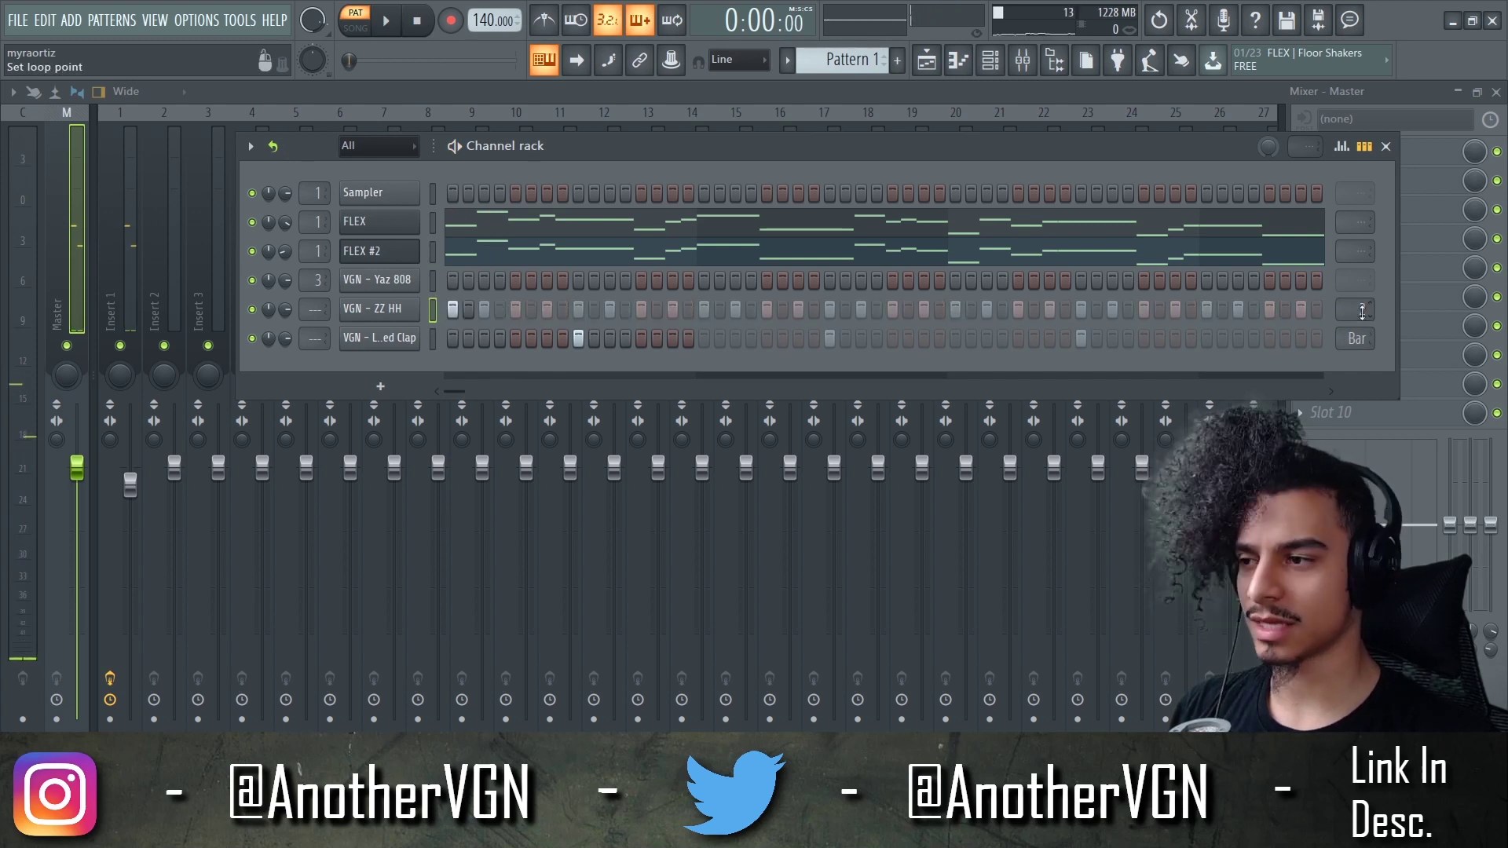
key("space")
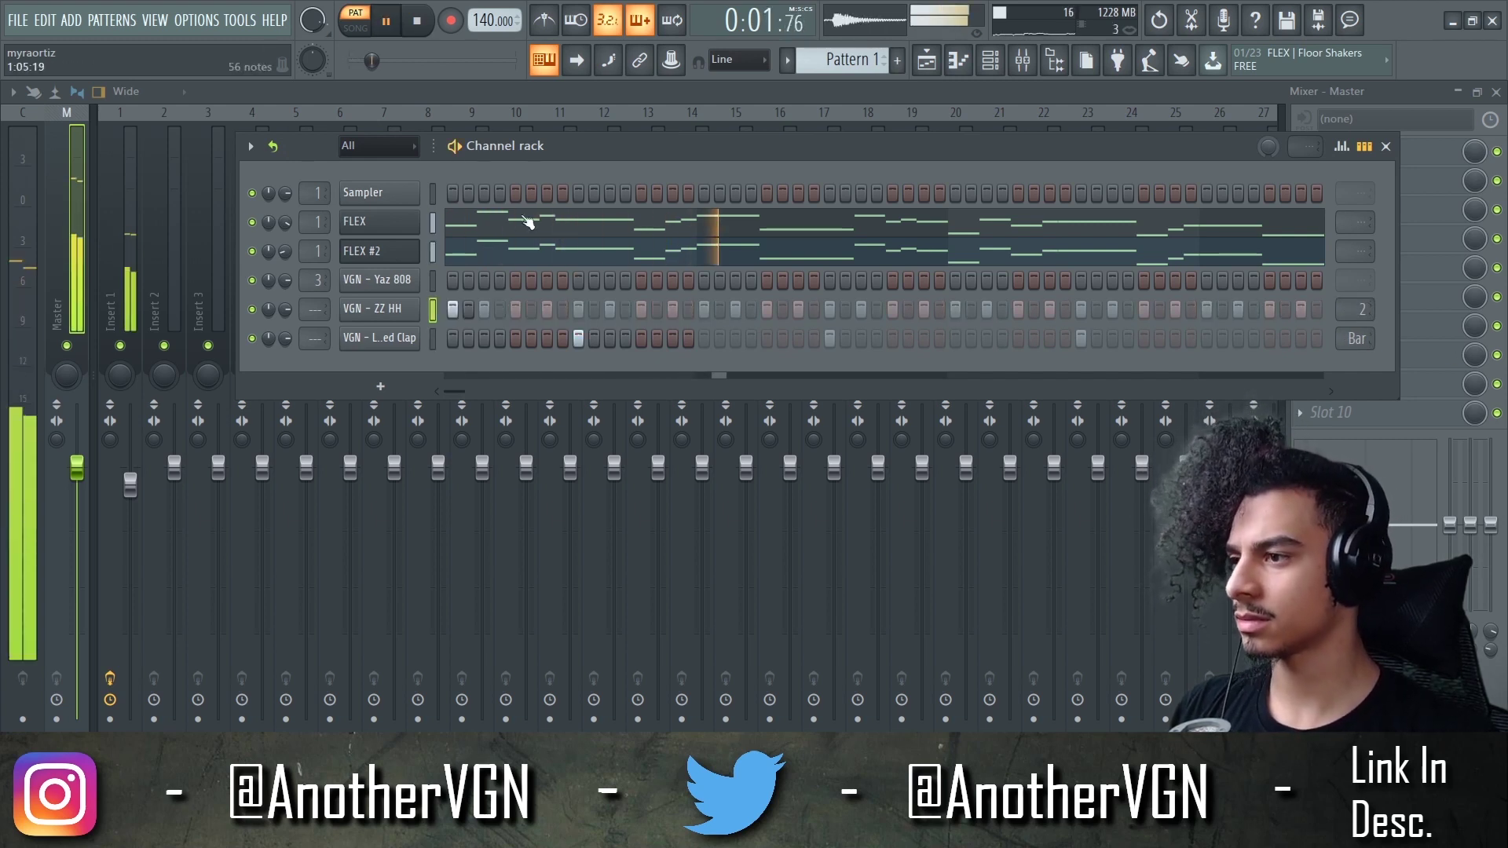
double_click(434, 335)
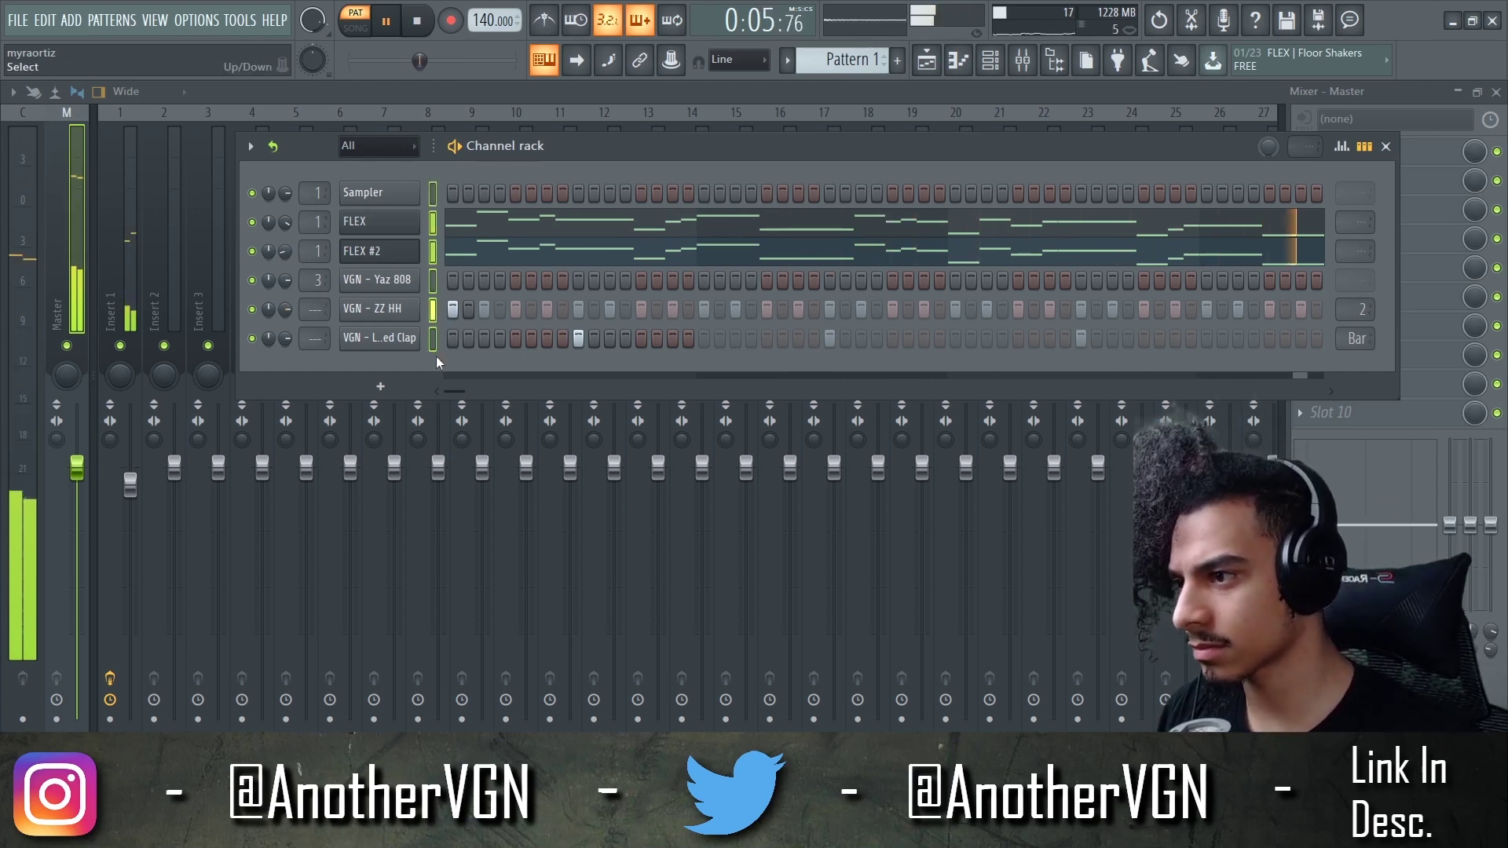
key("space")
Burn the ZZ HH channel's 2-step loop into the pattern in the piano roll
left_click(964, 66)
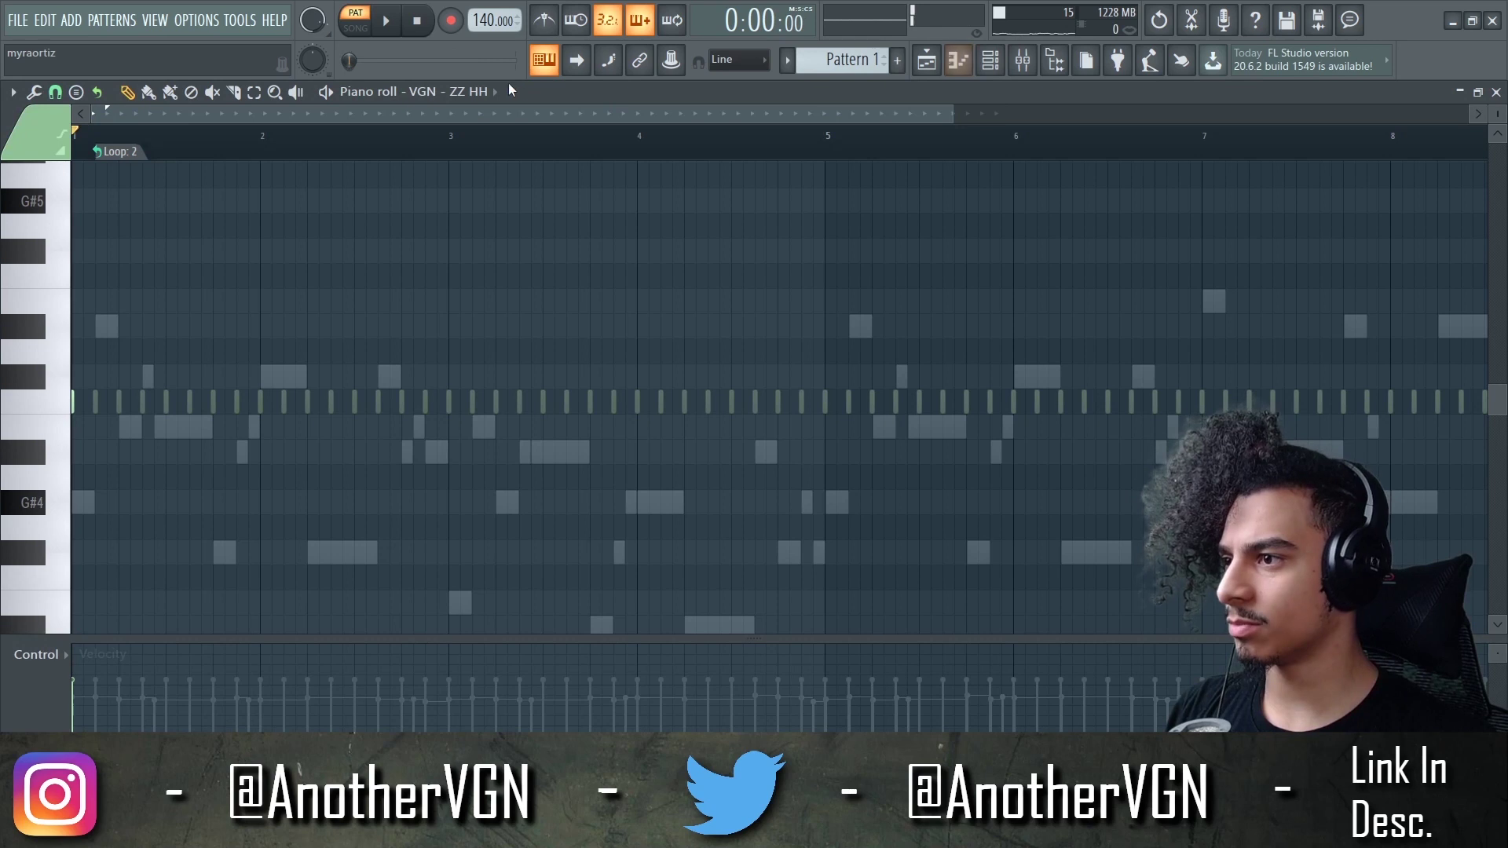
left_click(106, 152)
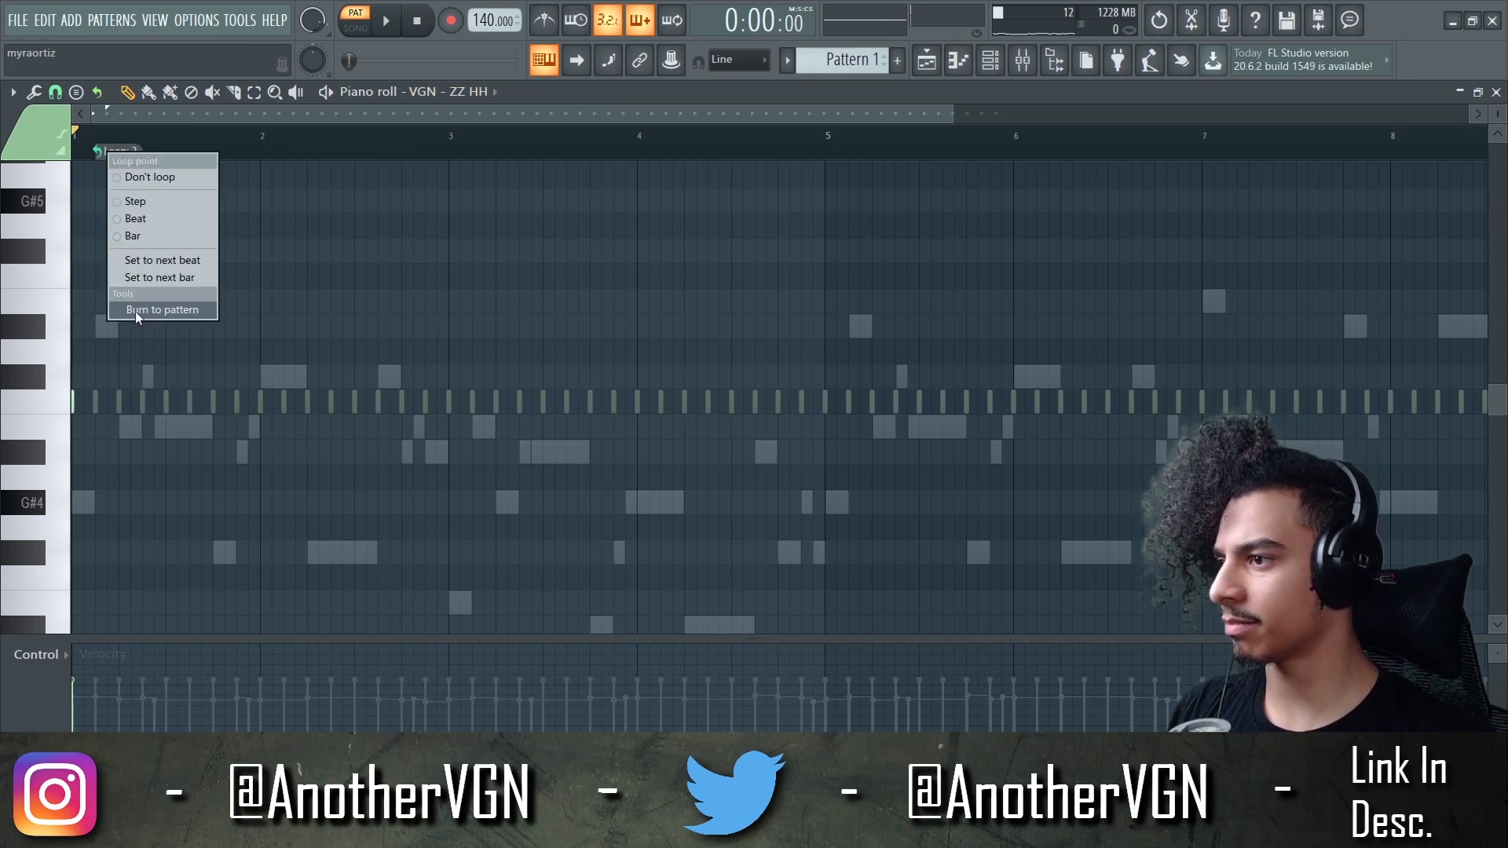
left_click(135, 311)
Place Yaz 808 notes G#4, F#4, F#4, E4, D#4 and D#4 across bars 1 to 4, following the melody's ghost notes
left_click(479, 92)
left_click(491, 183)
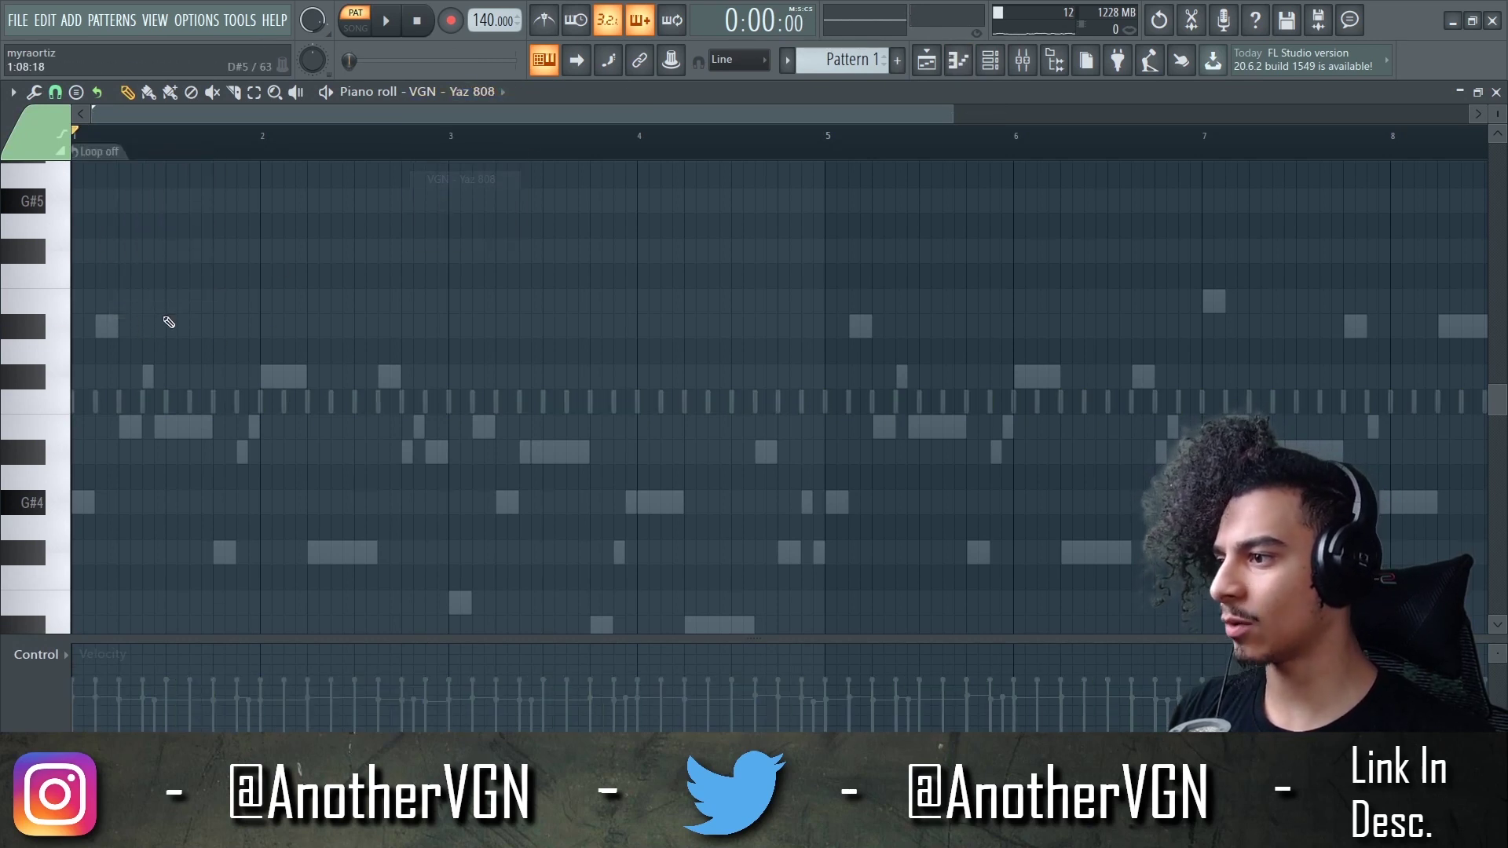
scroll(457, 246, "down", 3)
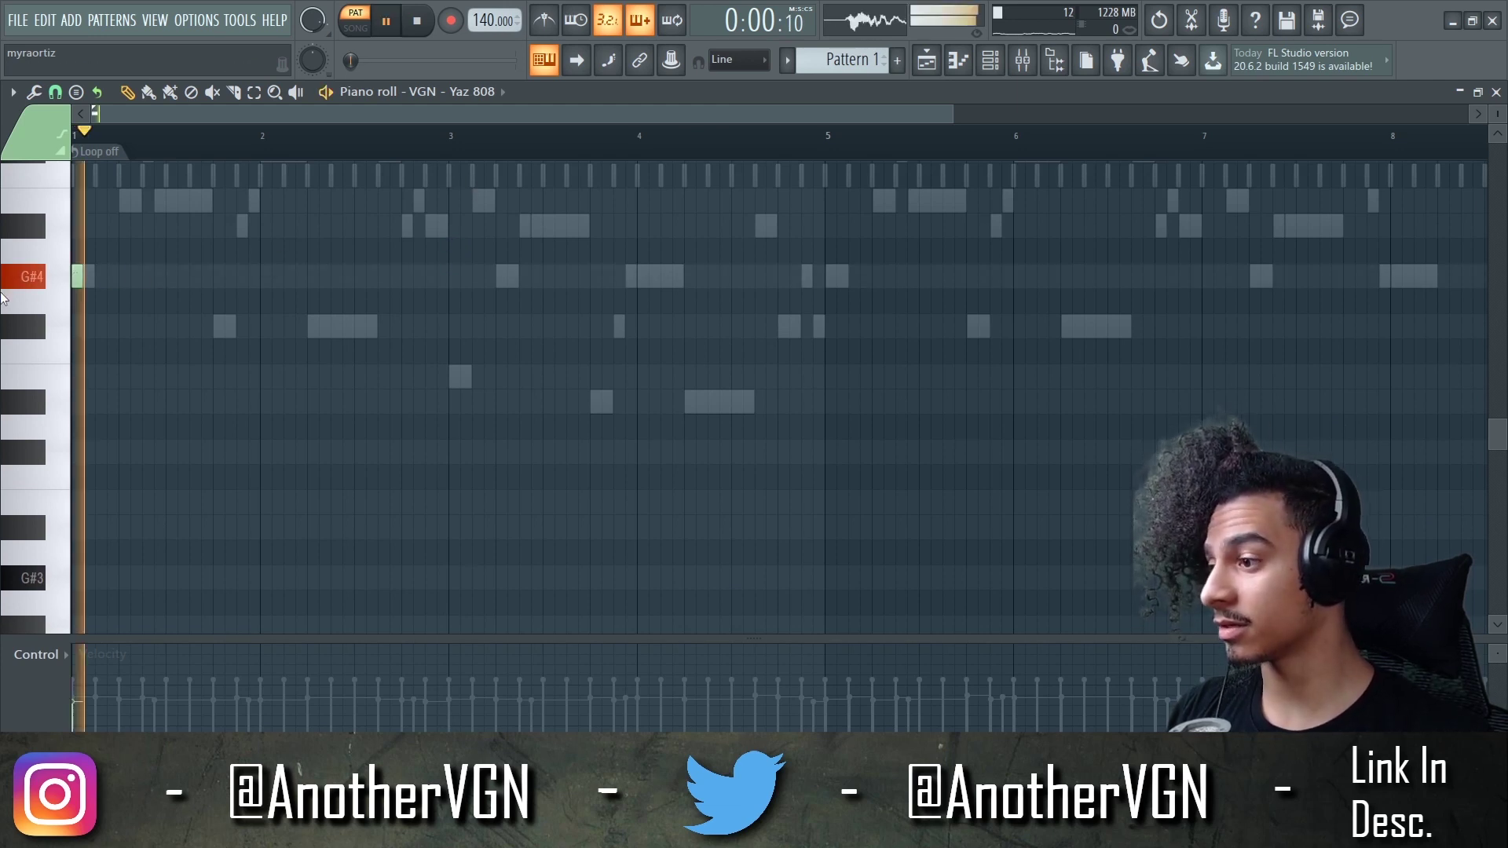
left_click(218, 326)
key("space")
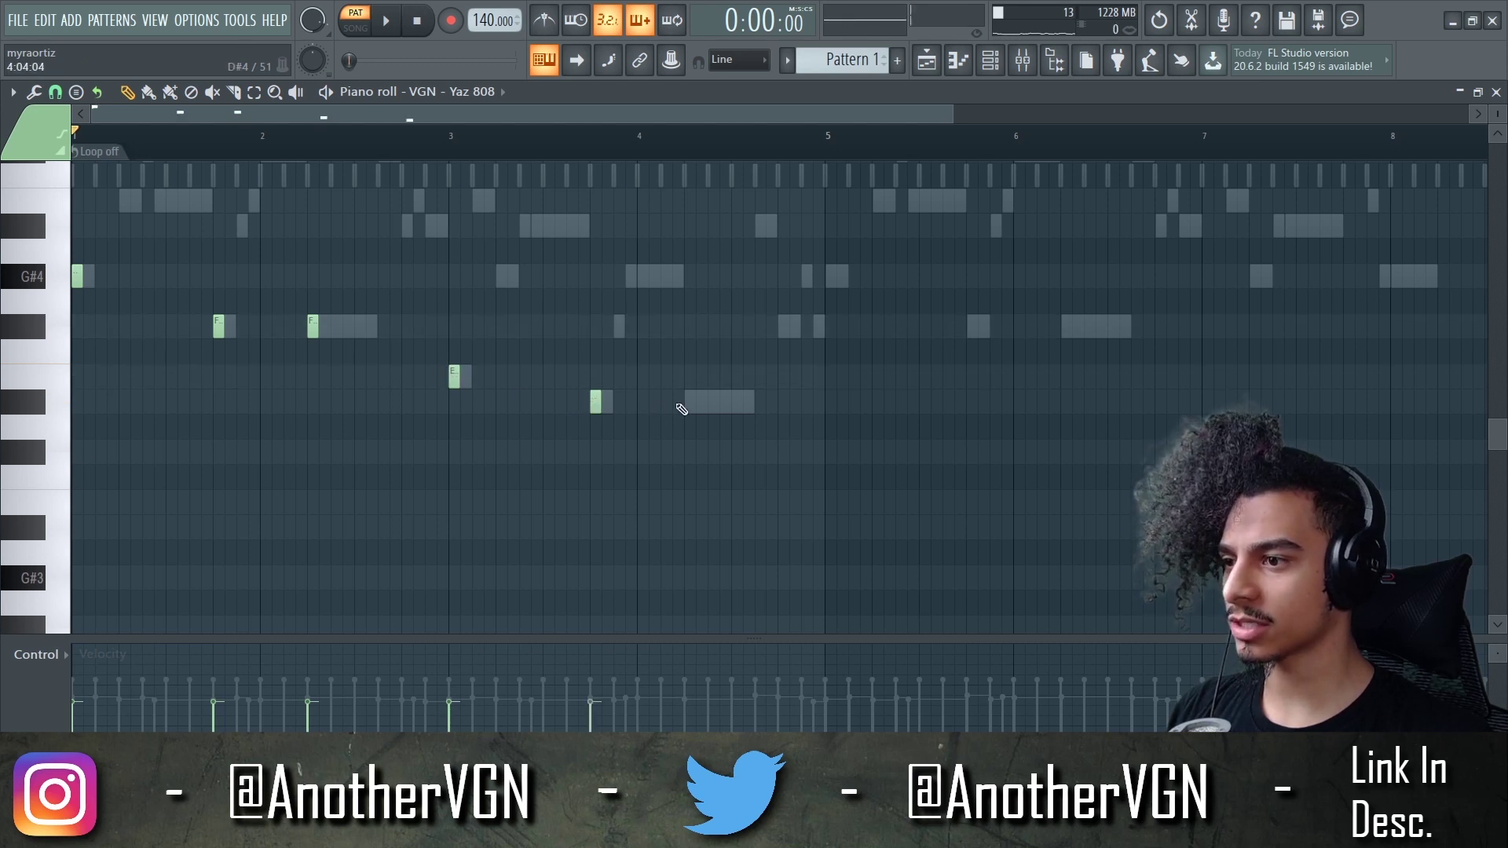
scroll(691, 397, "down", 1)
Duplicate the four-bar 808 phrase into bars 5 to 8 and apply legato so each note reaches the next one
left_click_drag(635, 477, 2, 209)
key("ctrl+b")
scroll(501, 274, "up", 2)
left_click_drag(508, 275, 706, 264)
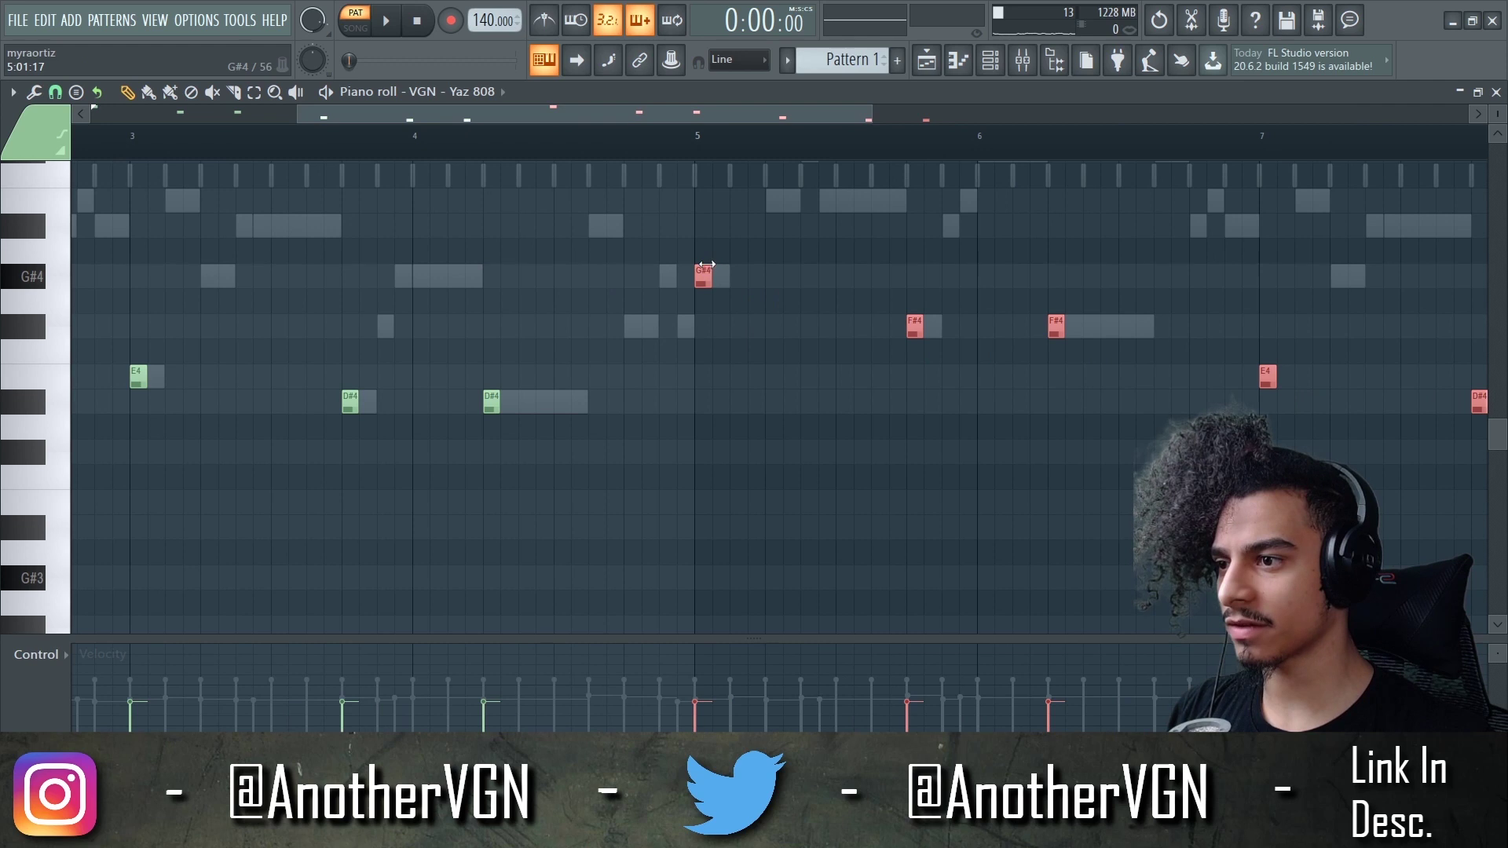
scroll(691, 251, "down", 3)
key("ctrl+l")
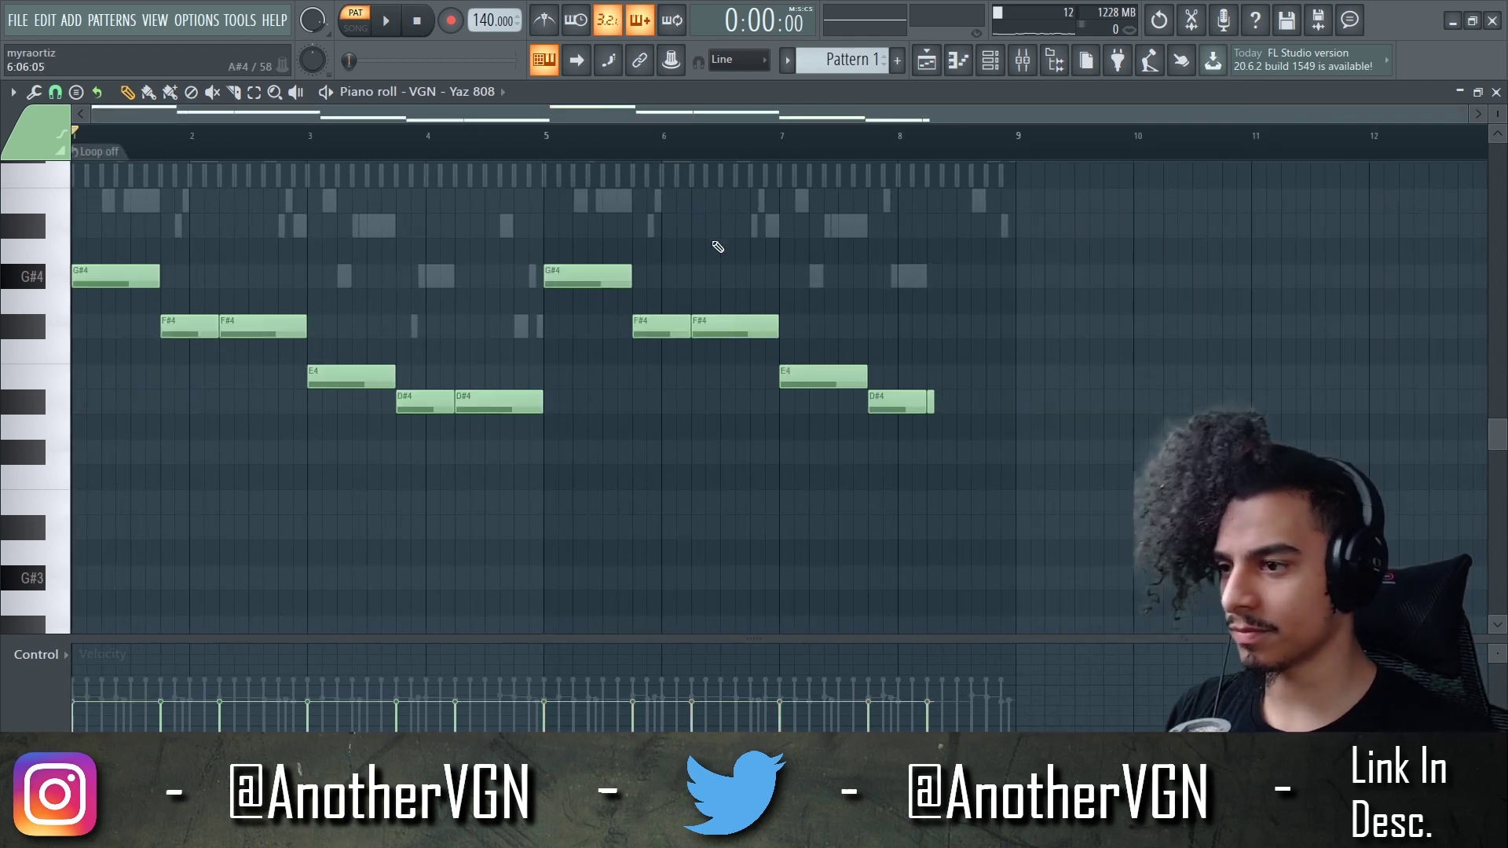
Transpose all 808 notes up one octave, extend the last one to the end of bar 8 and play the pattern
key("ctrl+a")
scroll(463, 297, "up", 2)
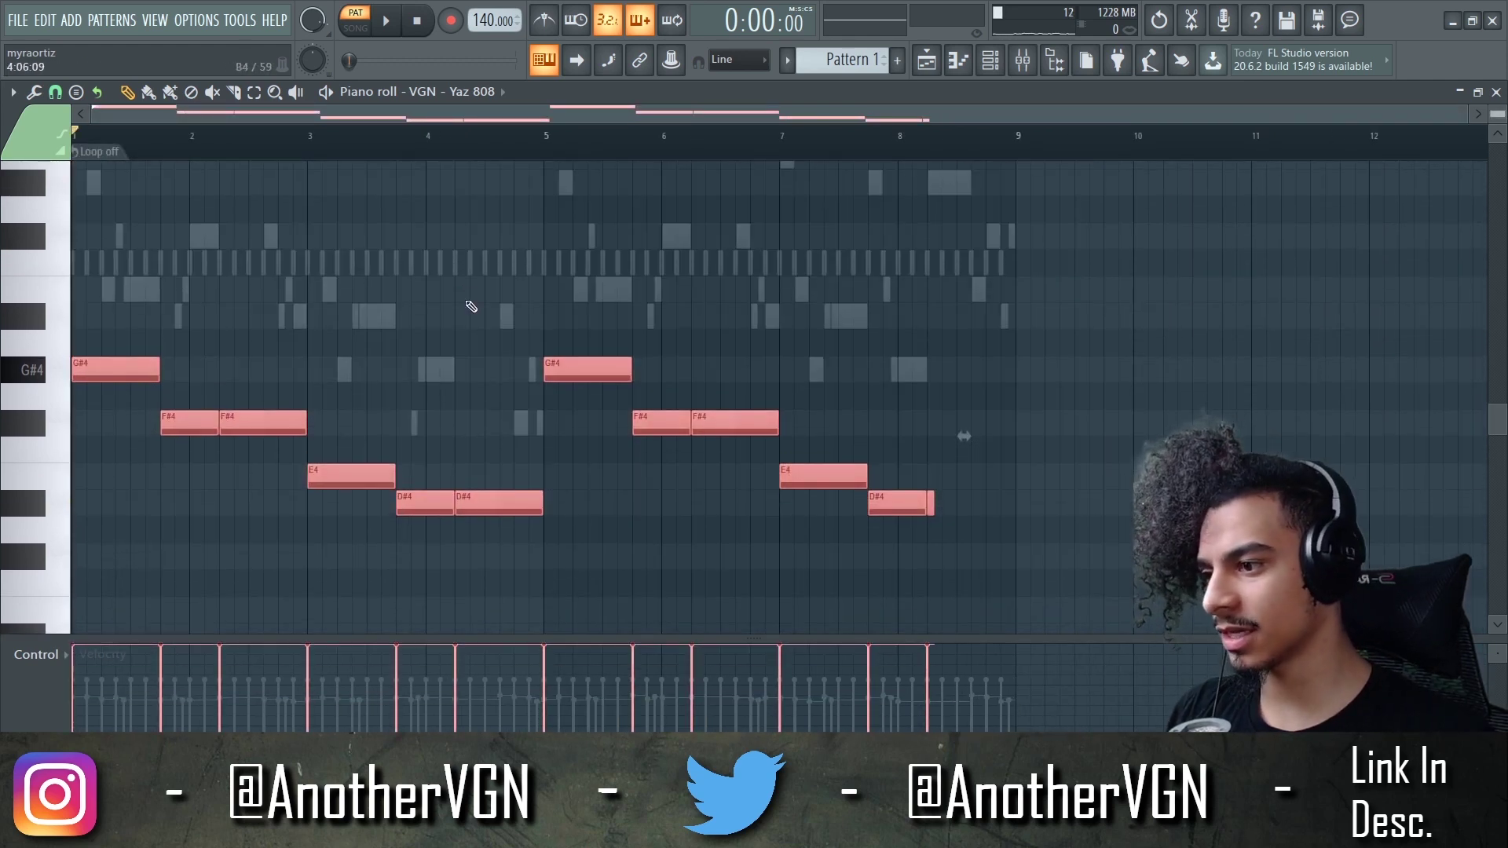
key("ctrl+Up")
key("space")
scroll(451, 296, "up", 4)
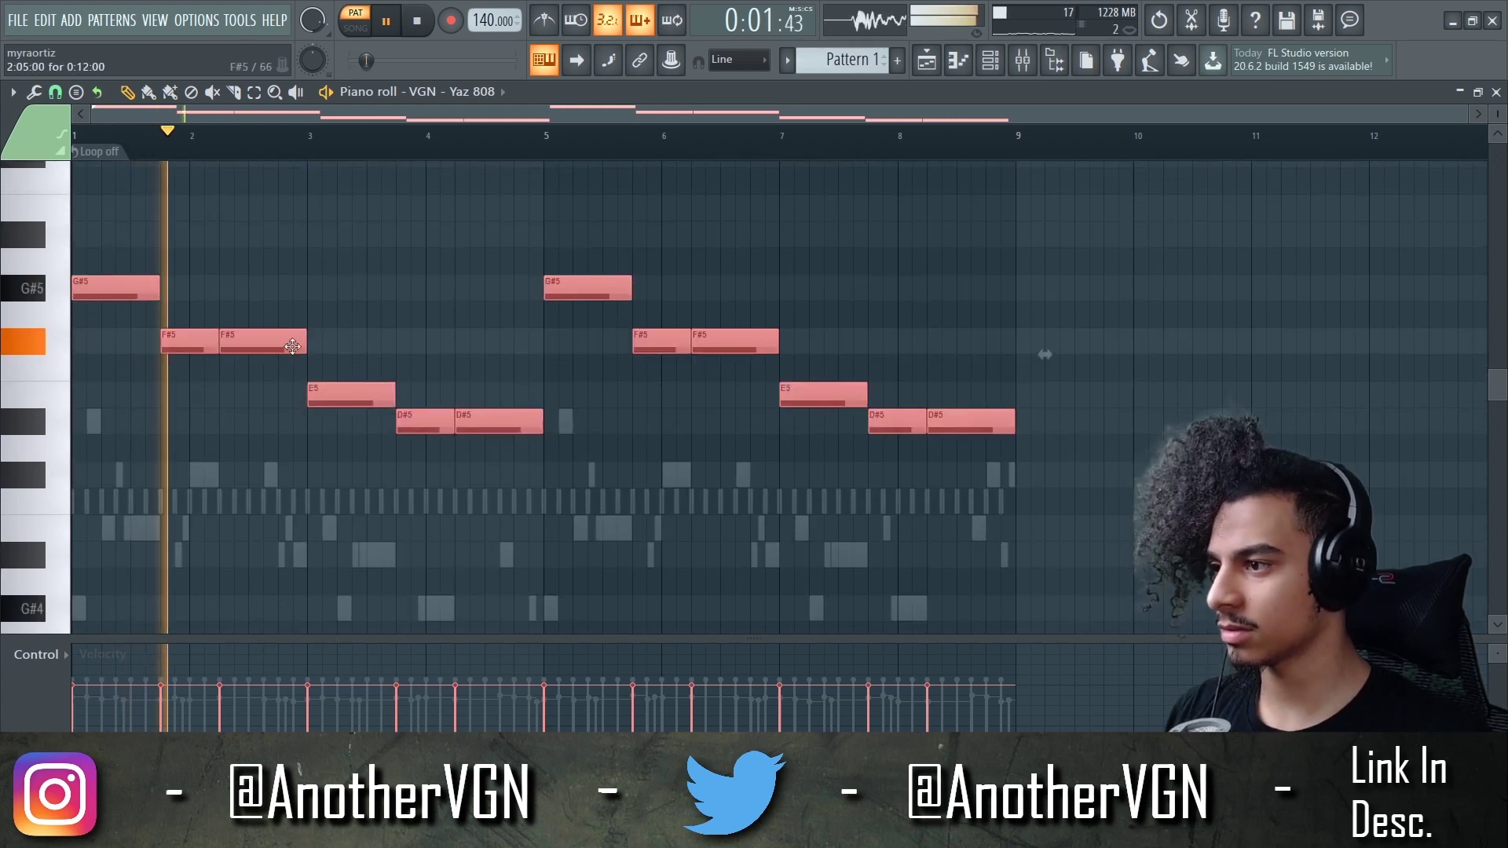
Raise the velocity of all 808 notes to maximum during playback
key("ctrl+d")
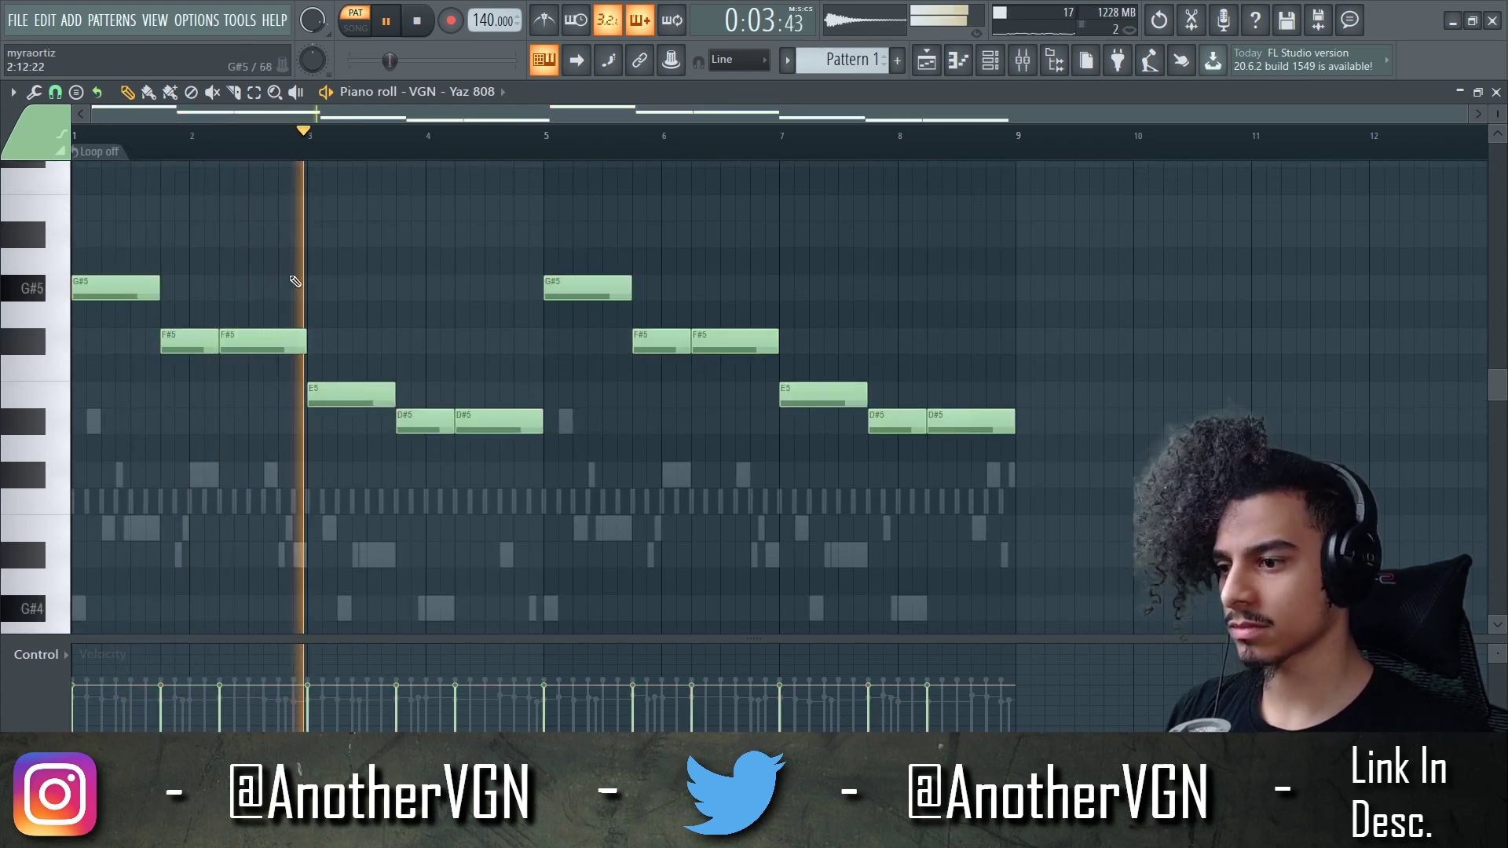
key("ctrl+a")
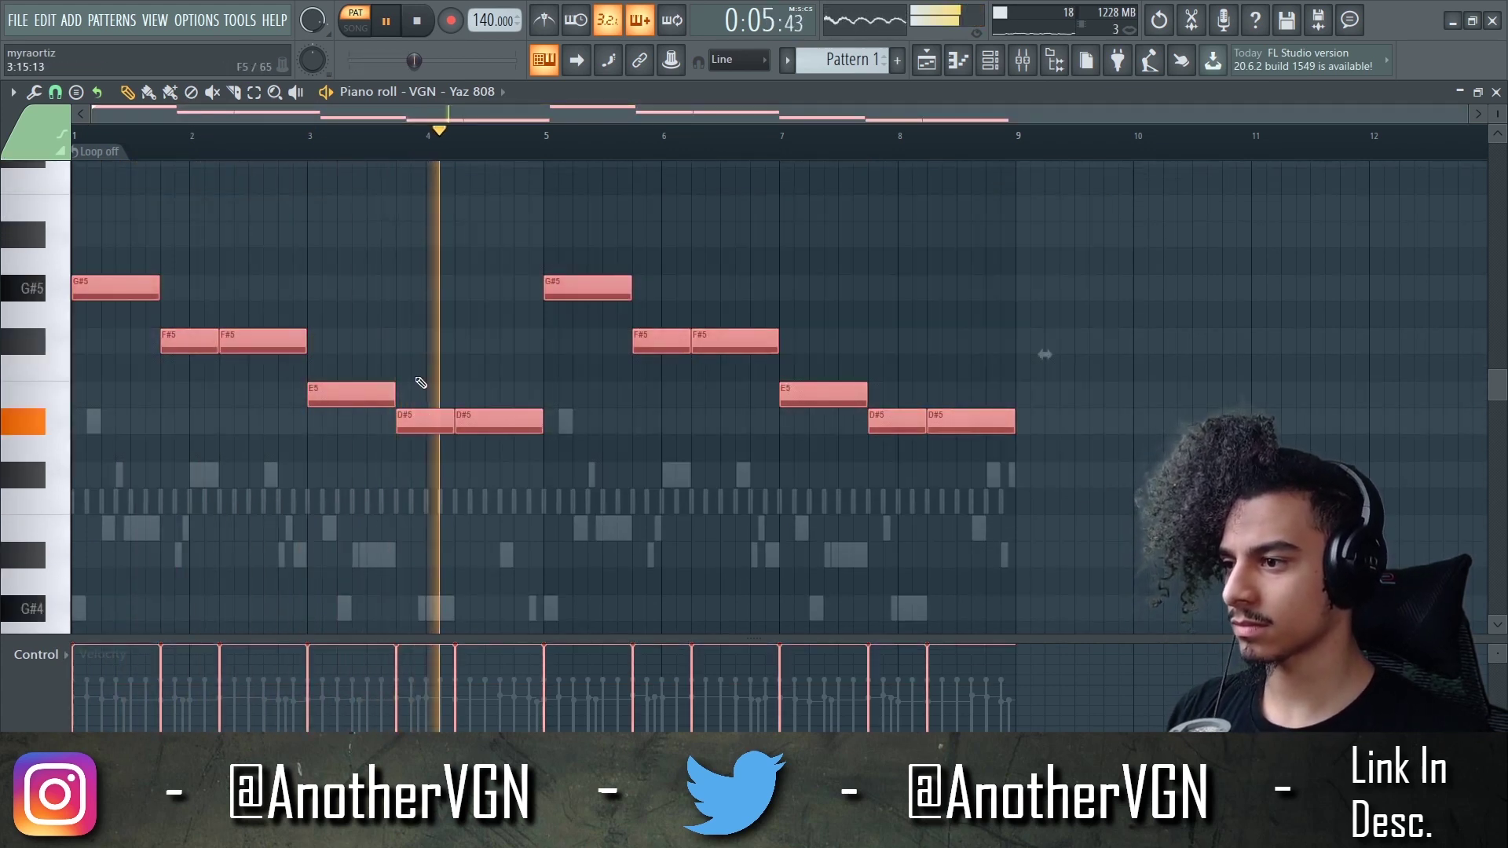
key("ctrl+d")
Turn the Yaz 808's stereo separation on insert 3 toward merged and lower that insert's volume slightly
left_click(990, 61)
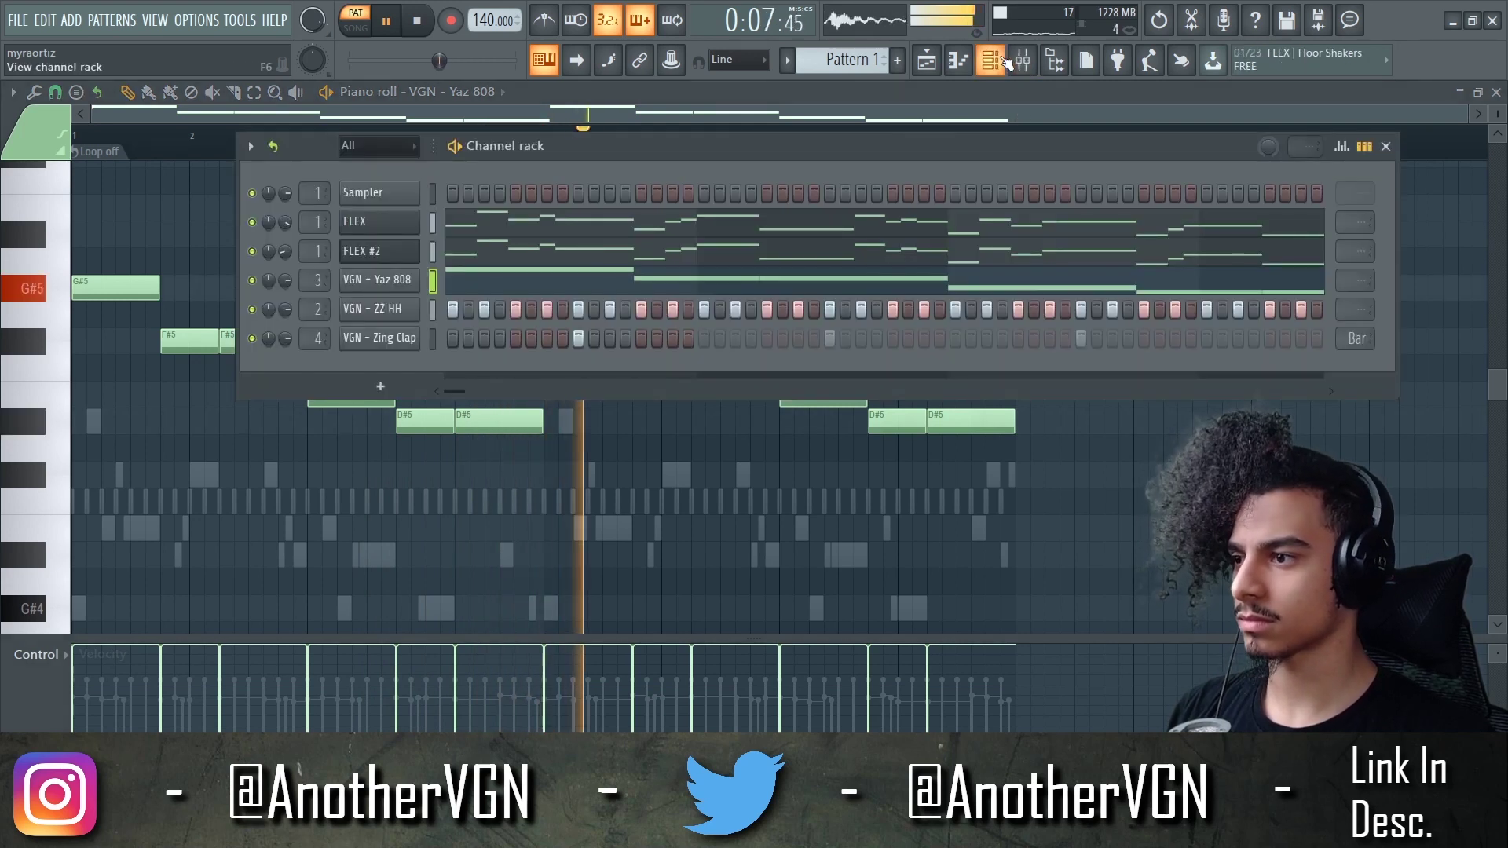
left_click(1024, 63)
left_click(216, 228)
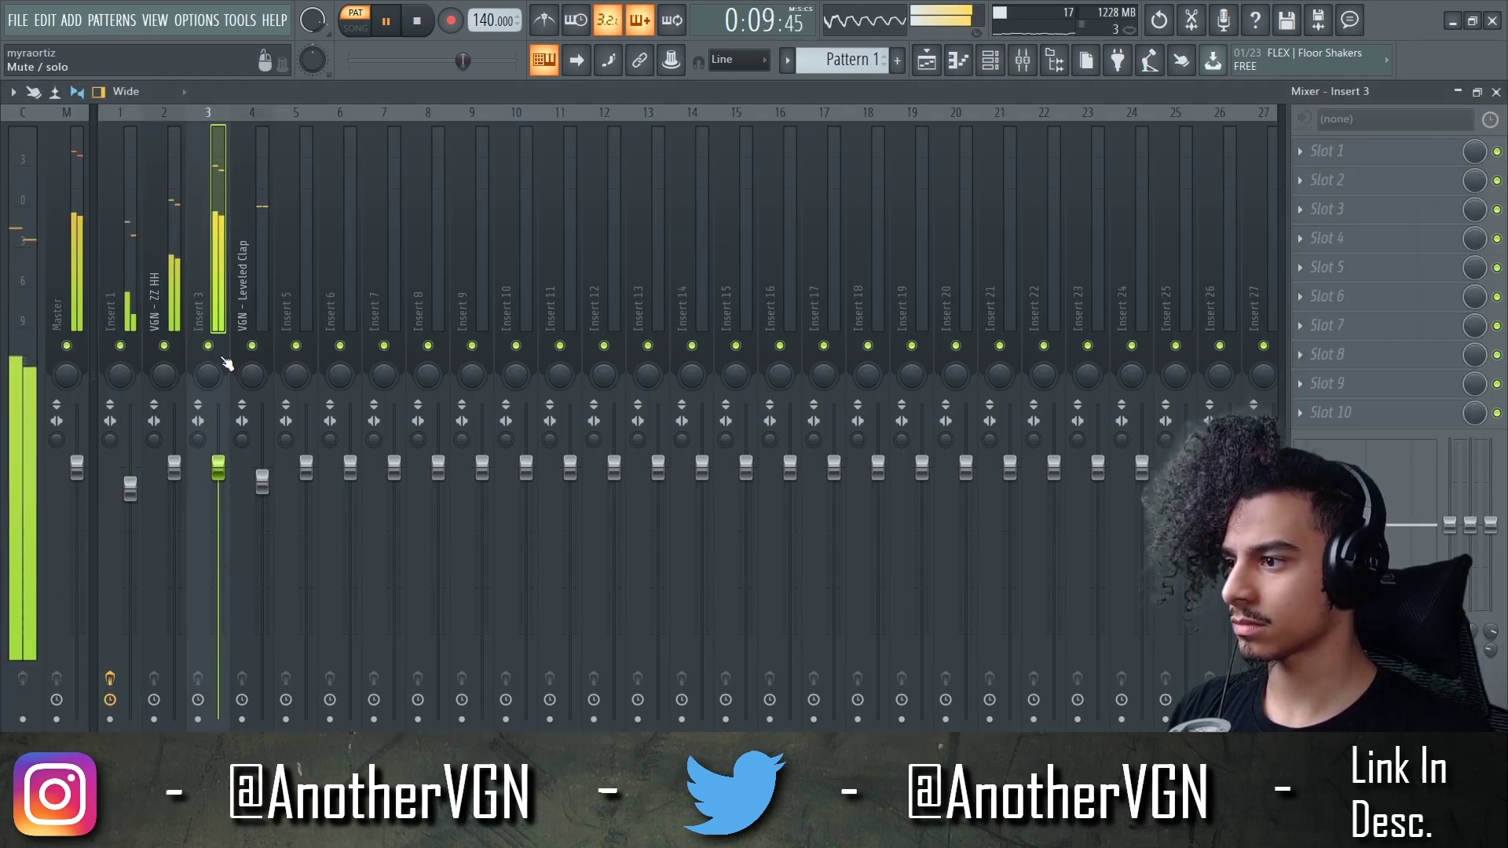
left_click_drag(199, 439, 204, 403)
left_click_drag(219, 469, 219, 491)
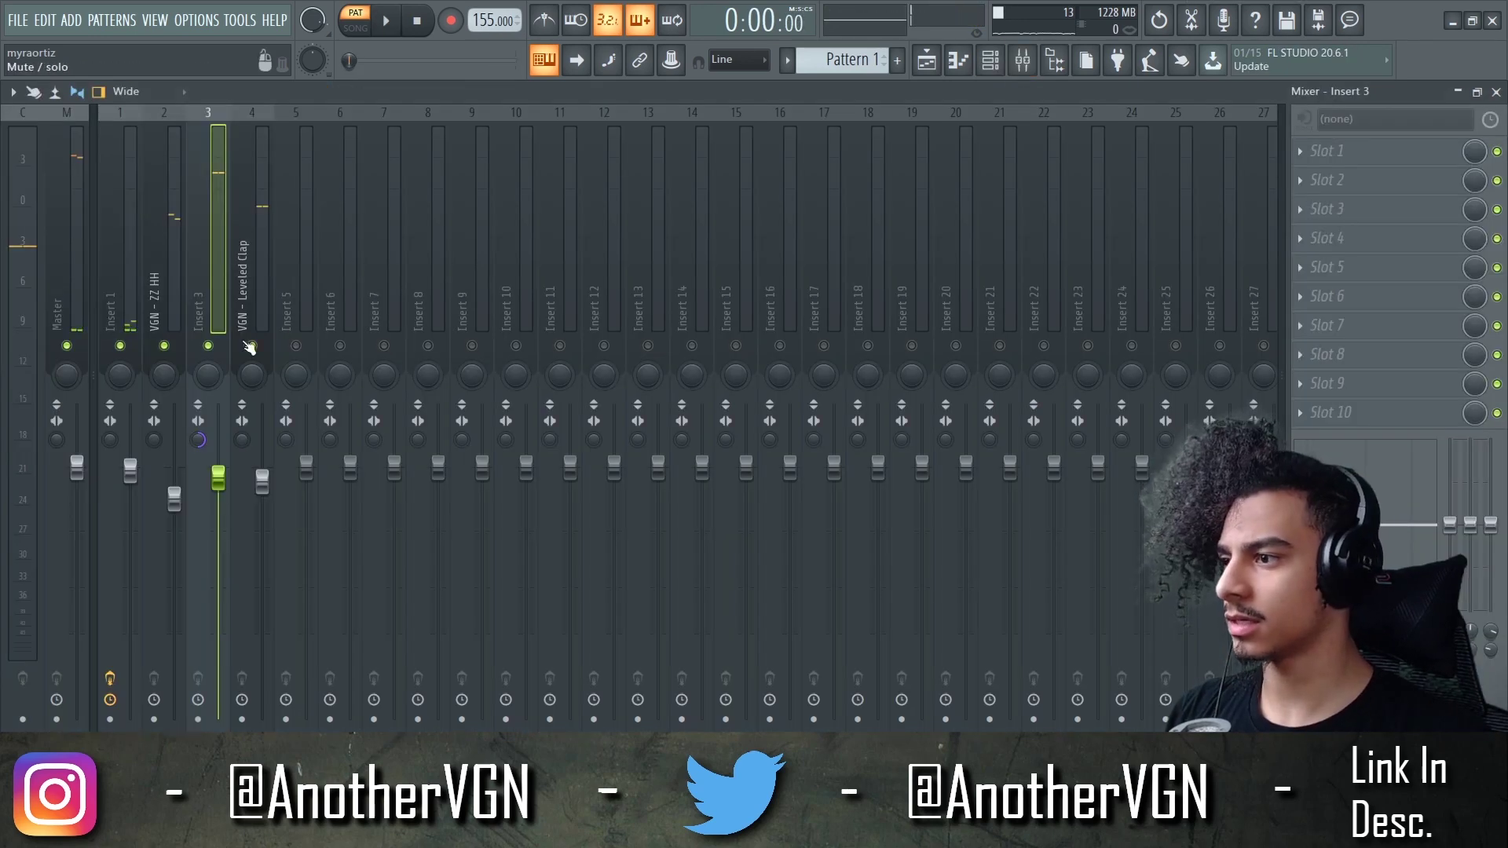
Solo the 808's insert 3 and play the pattern to hear it on its own
key("space")
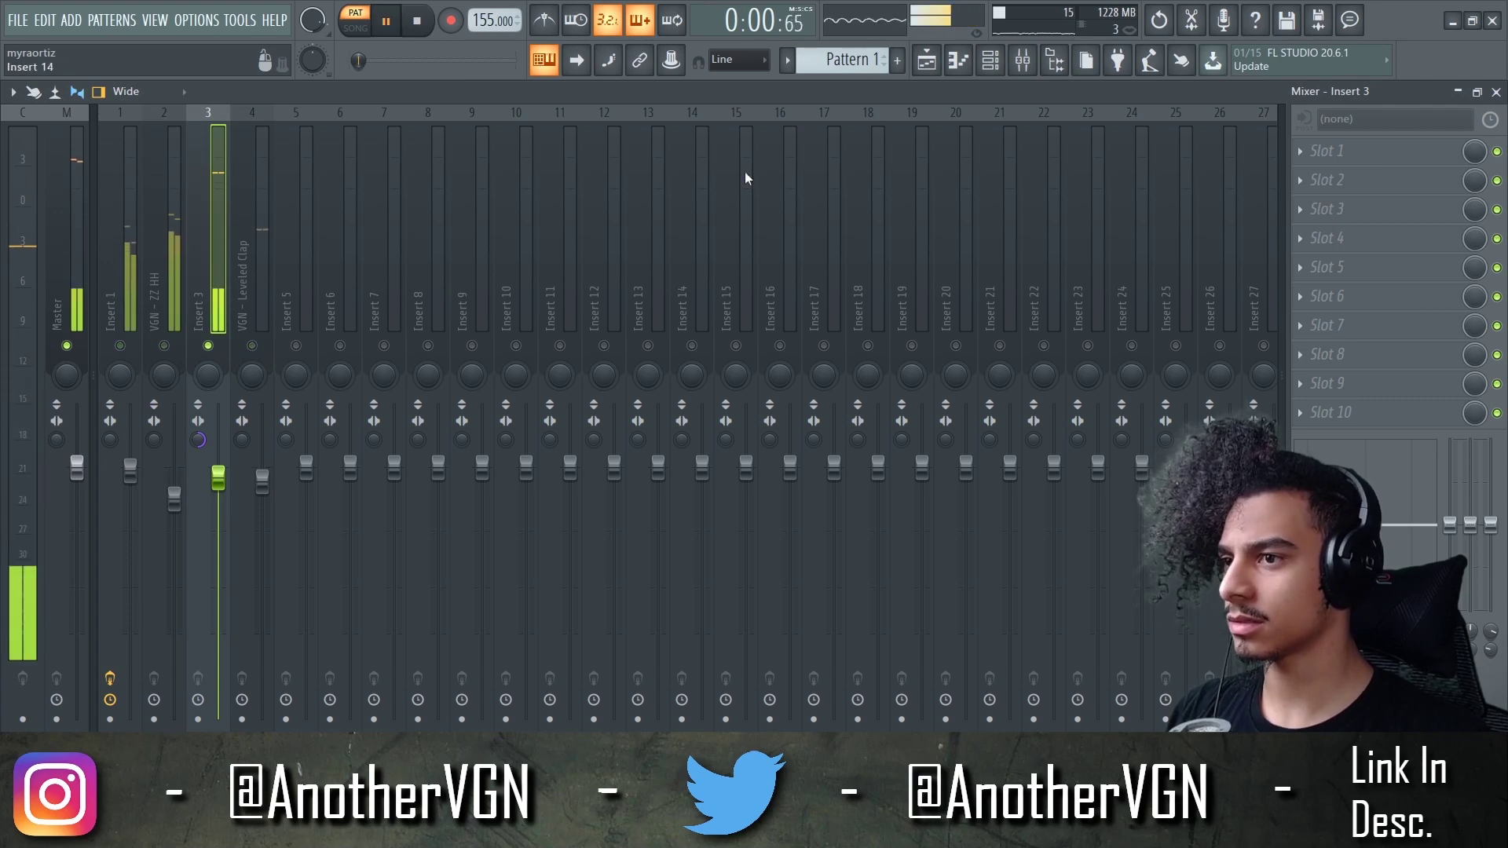
left_click(958, 61)
left_click(988, 62)
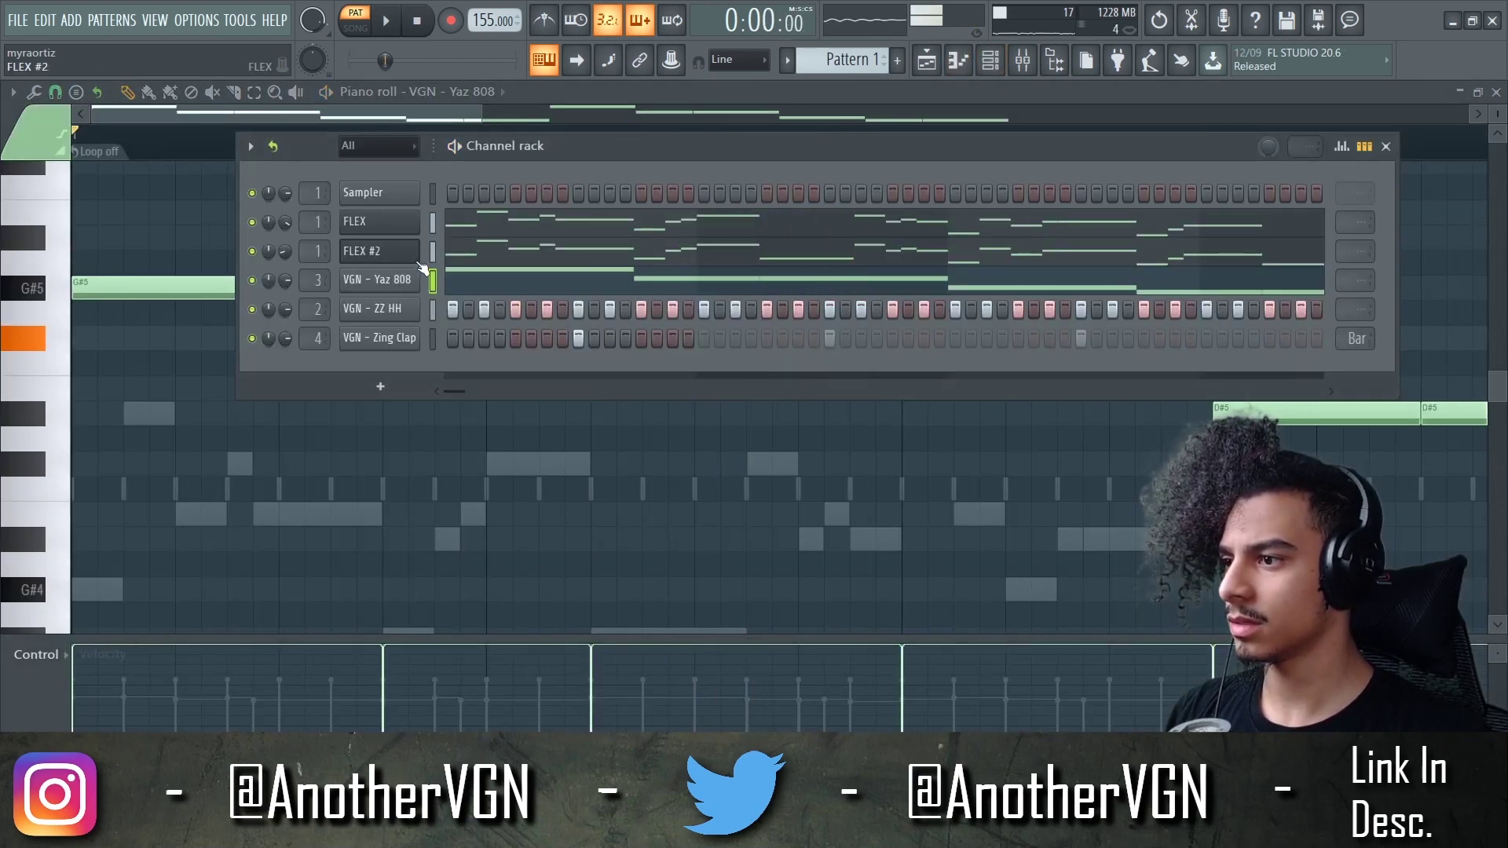
key("space")
Set the Yaz 808 sample's precomputed EQ to 30% and play the pattern
left_click(418, 280)
left_click(268, 349)
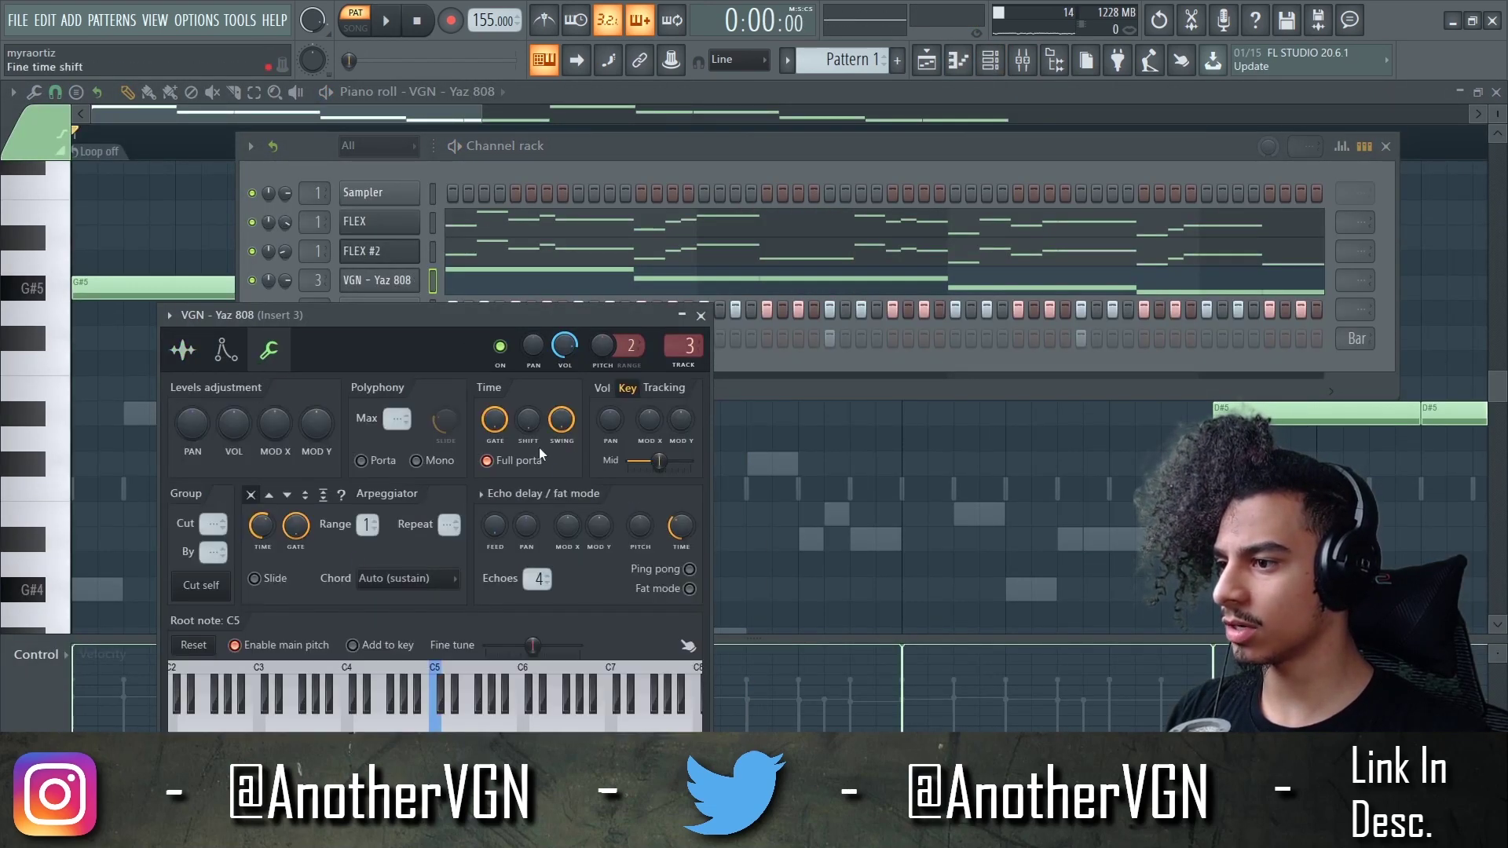
left_click(182, 350)
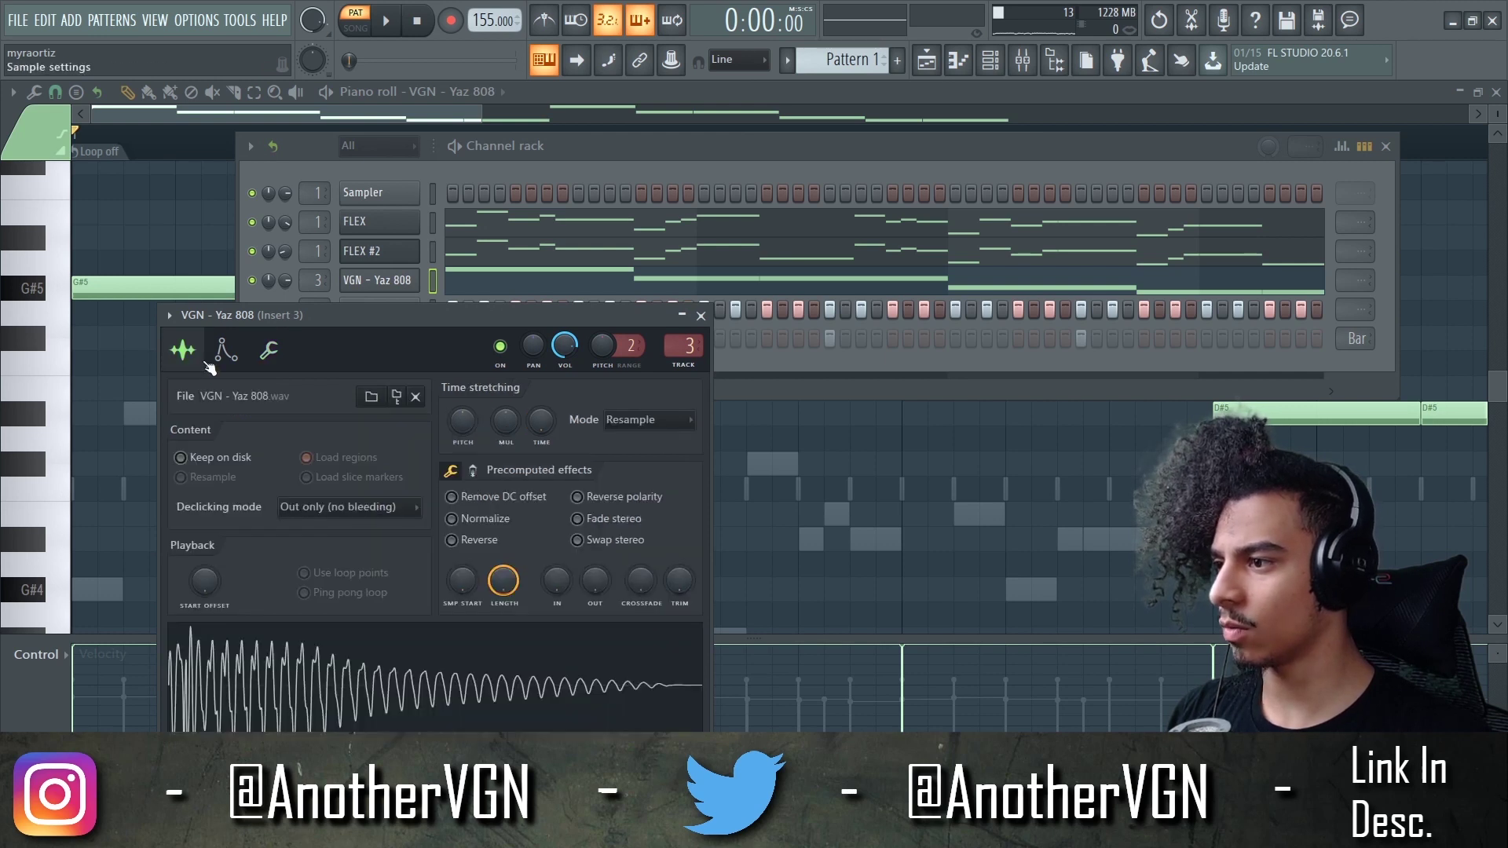
left_click(473, 470)
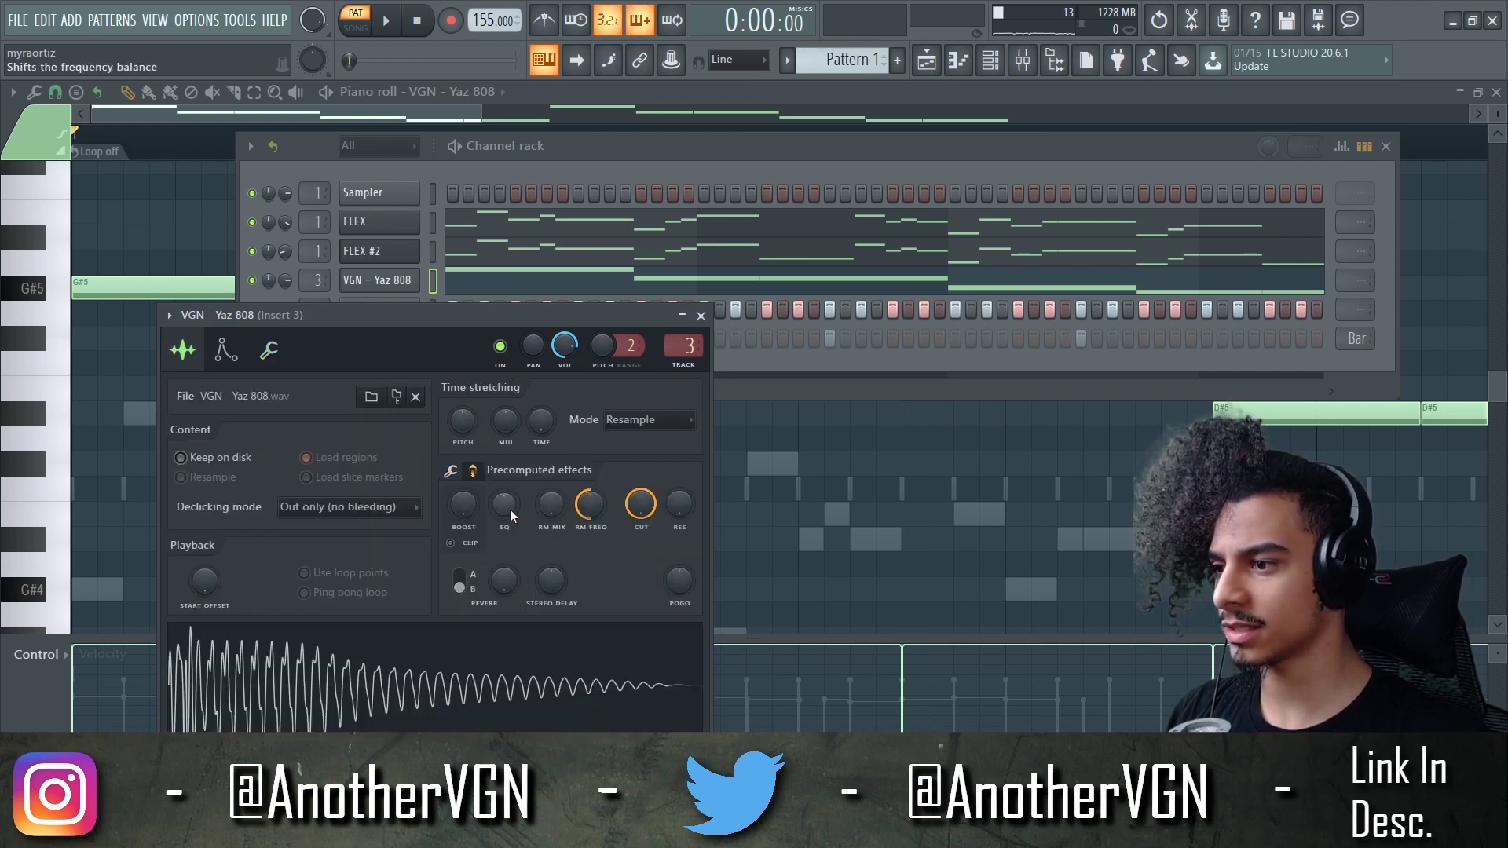
left_click_drag(504, 503, 504, 480)
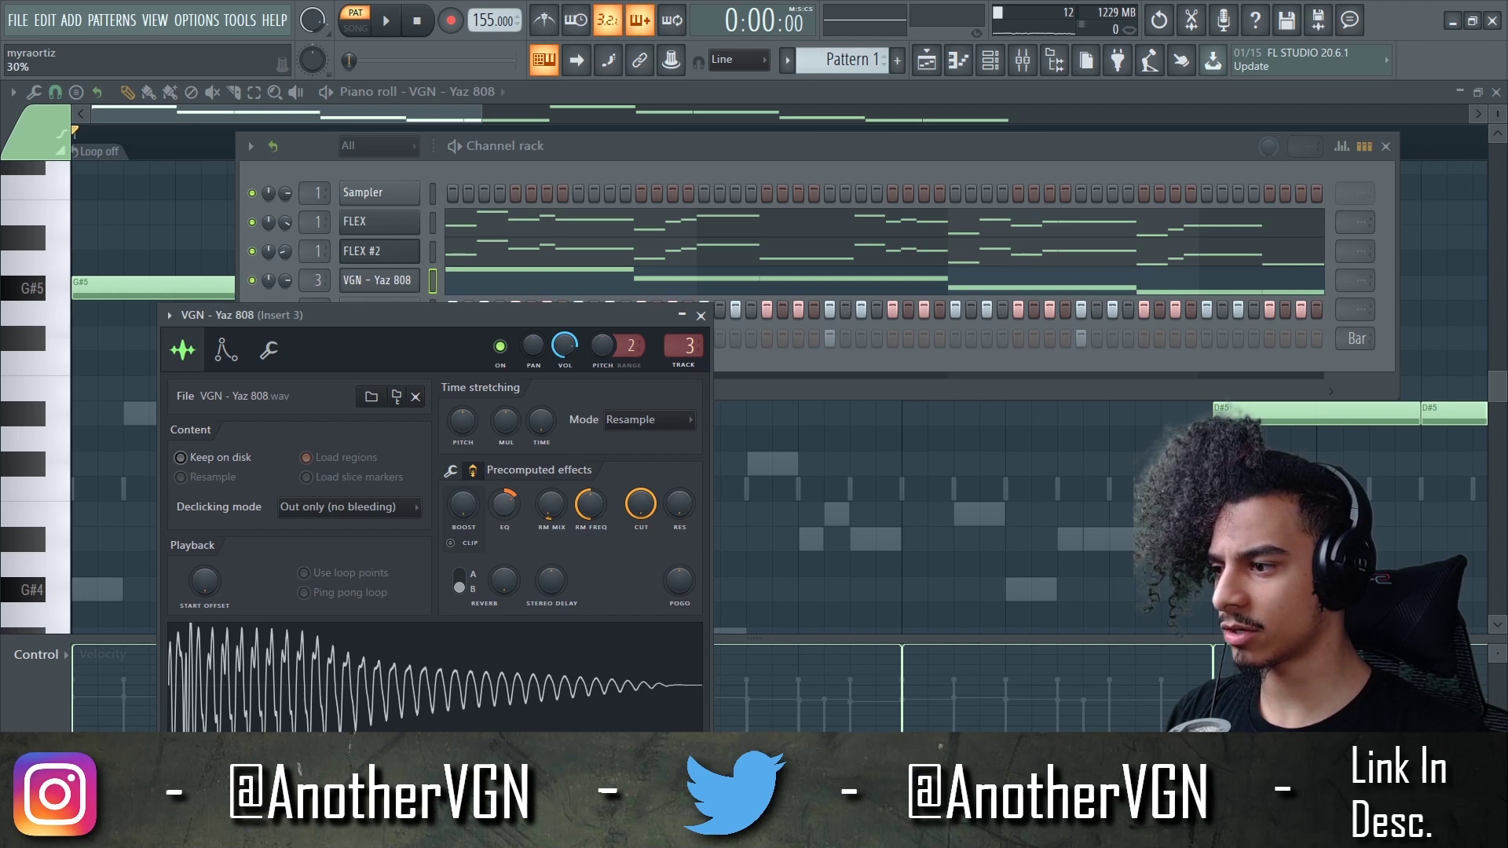
key("space")
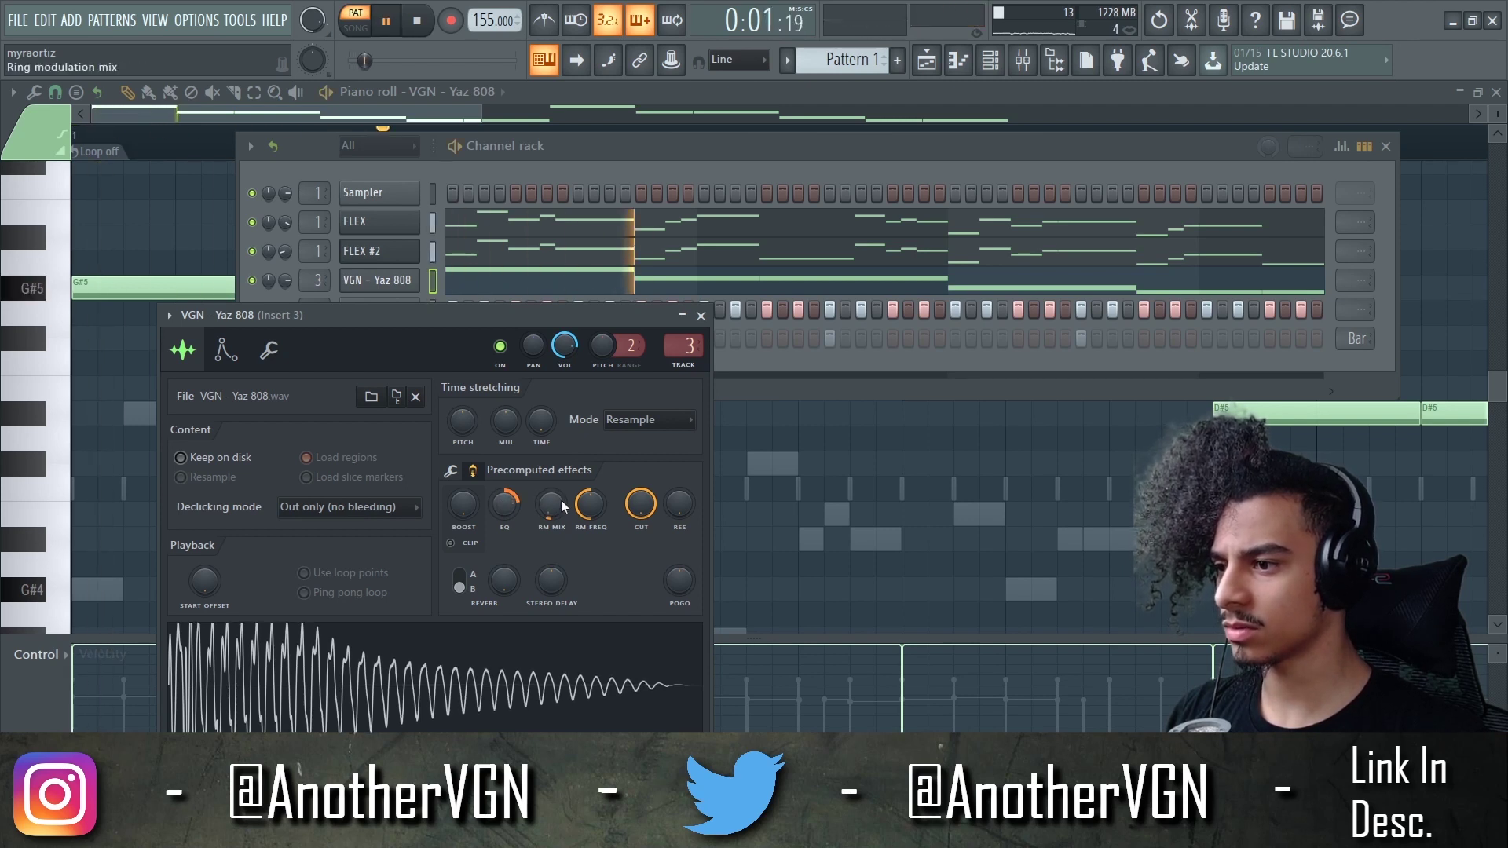
left_click(700, 315)
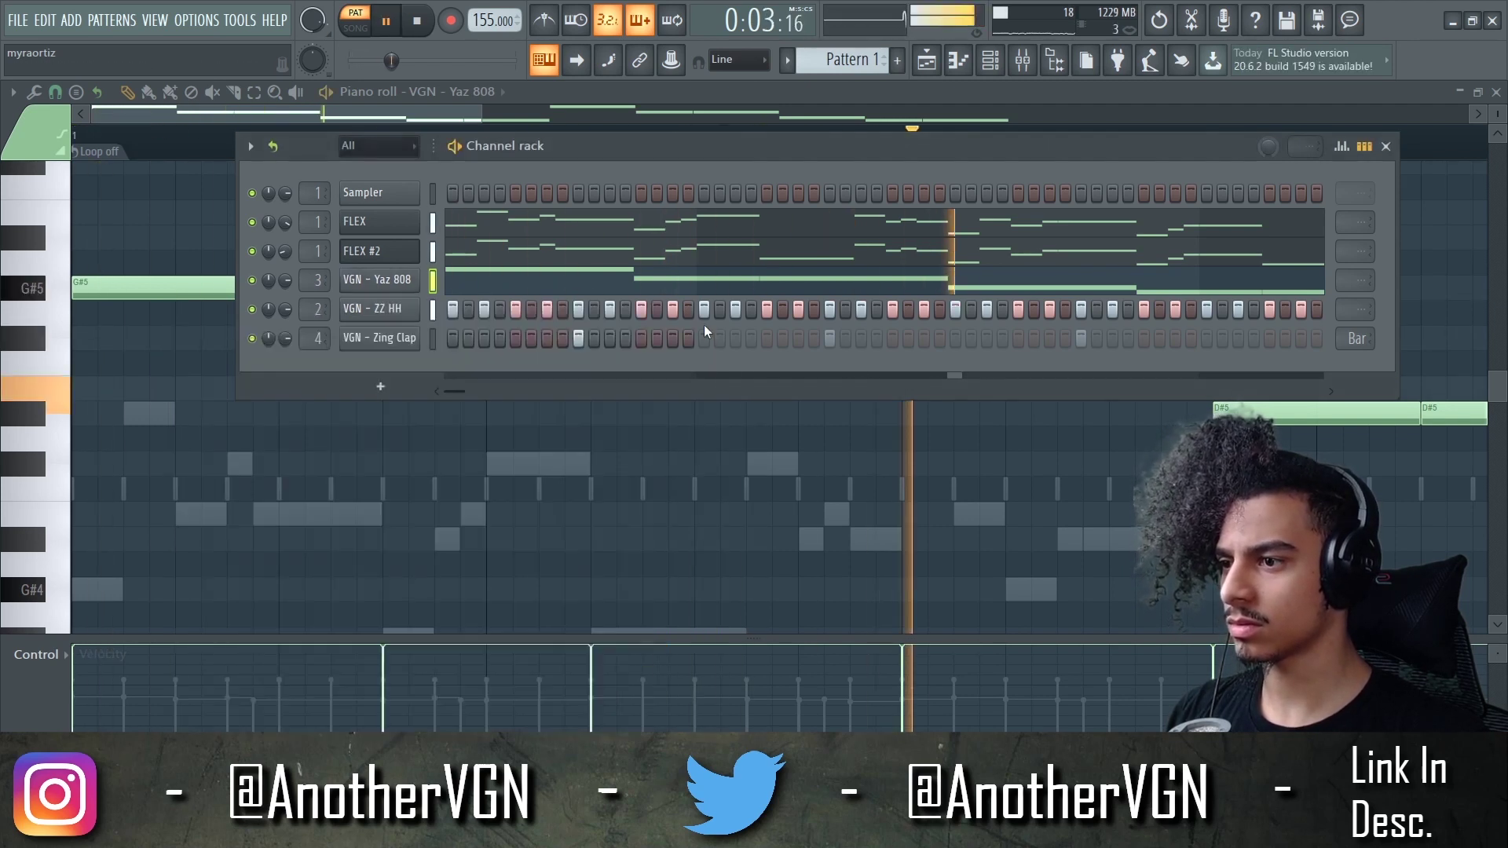
Unmute the melody on insert 1 alongside the 808 and lower its volume slightly during playback
right_click(660, 457)
key("space")
left_click(330, 150)
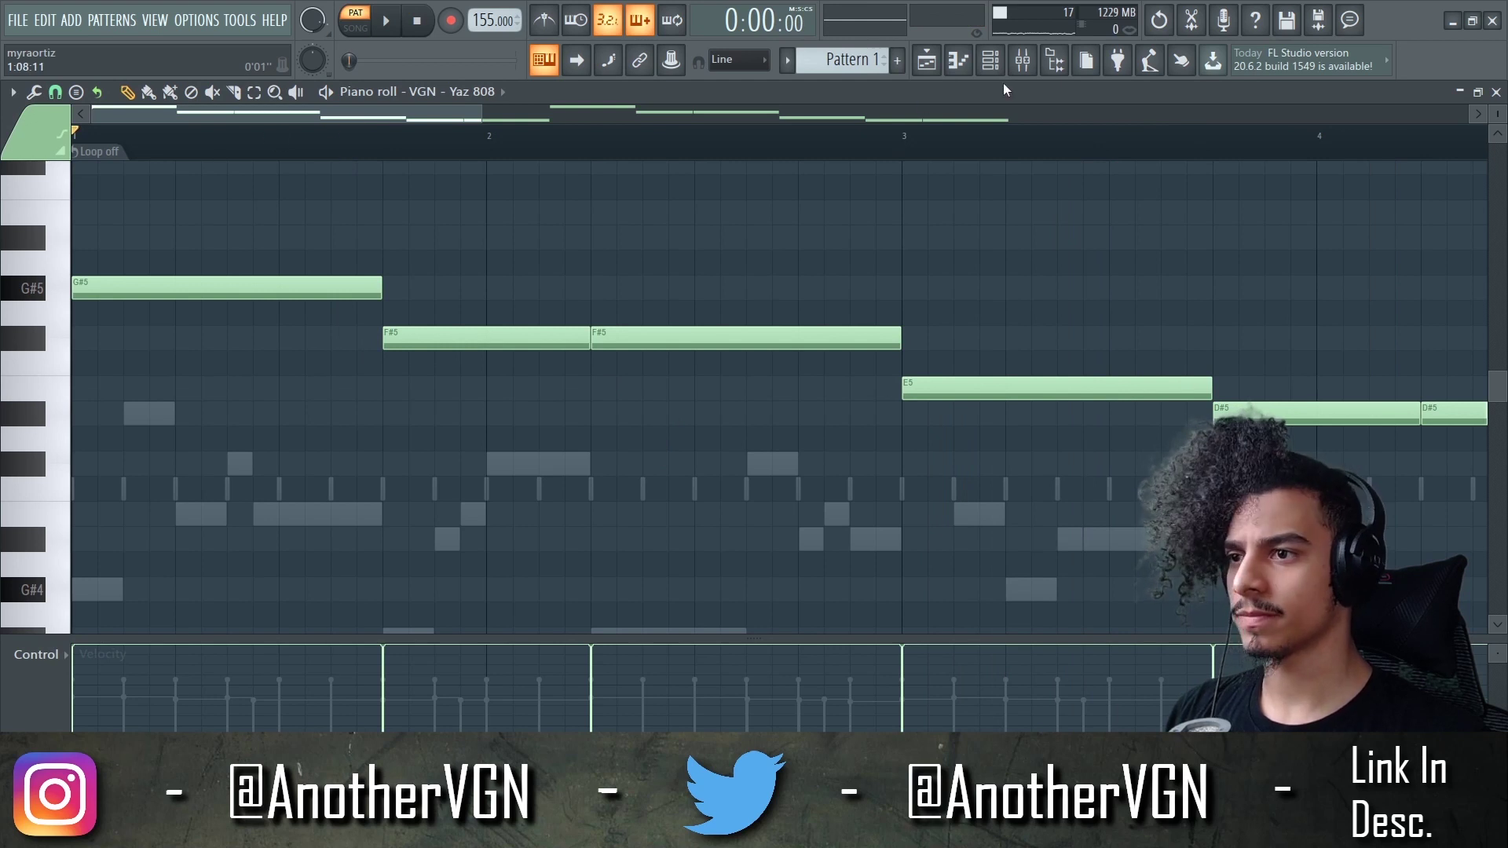
left_click(992, 66)
left_click(1022, 60)
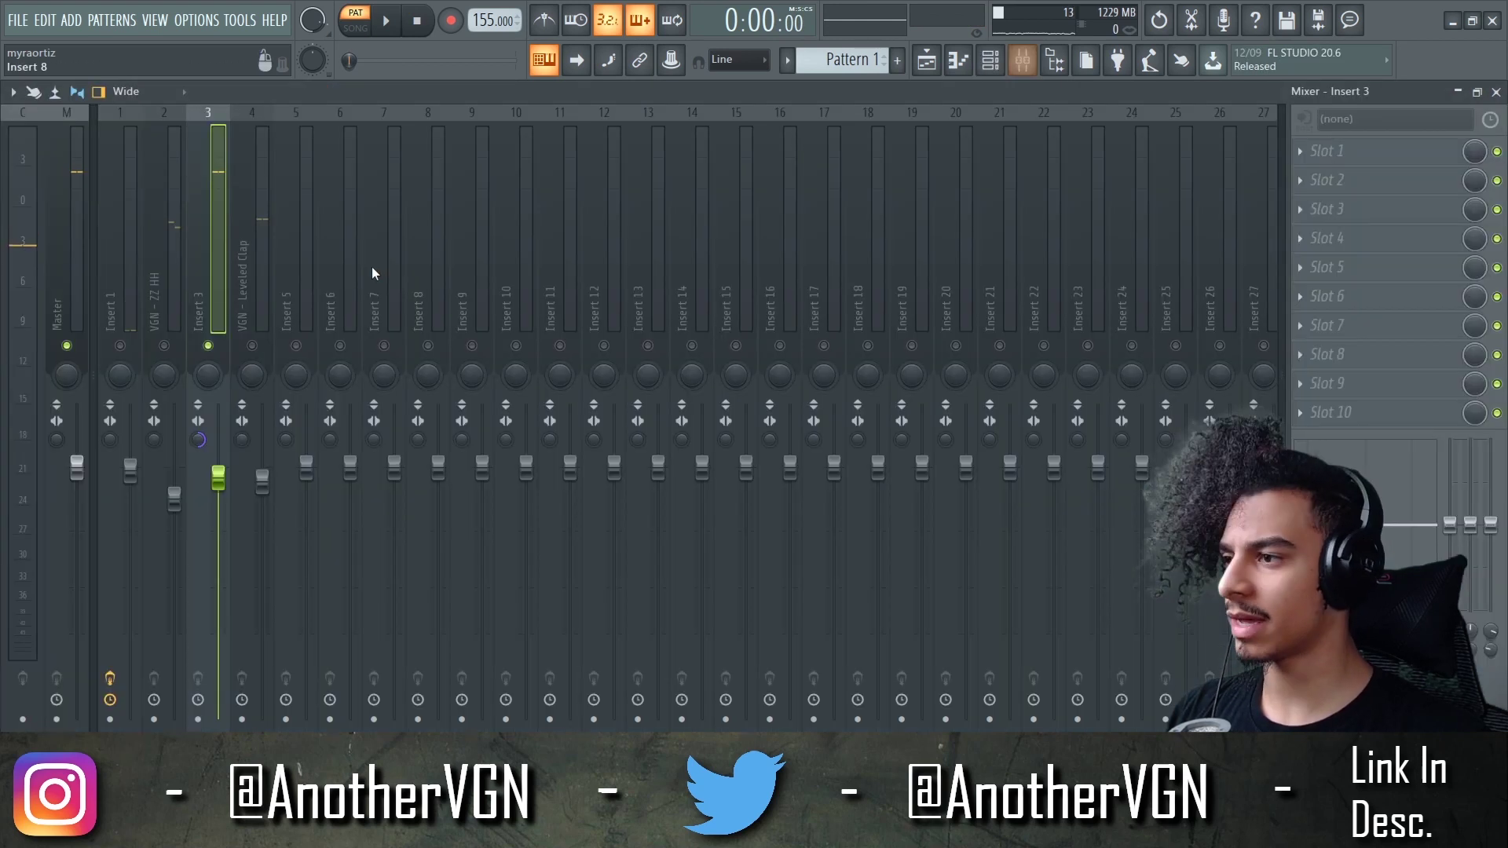
key("space")
left_click_drag(139, 476, 140, 487)
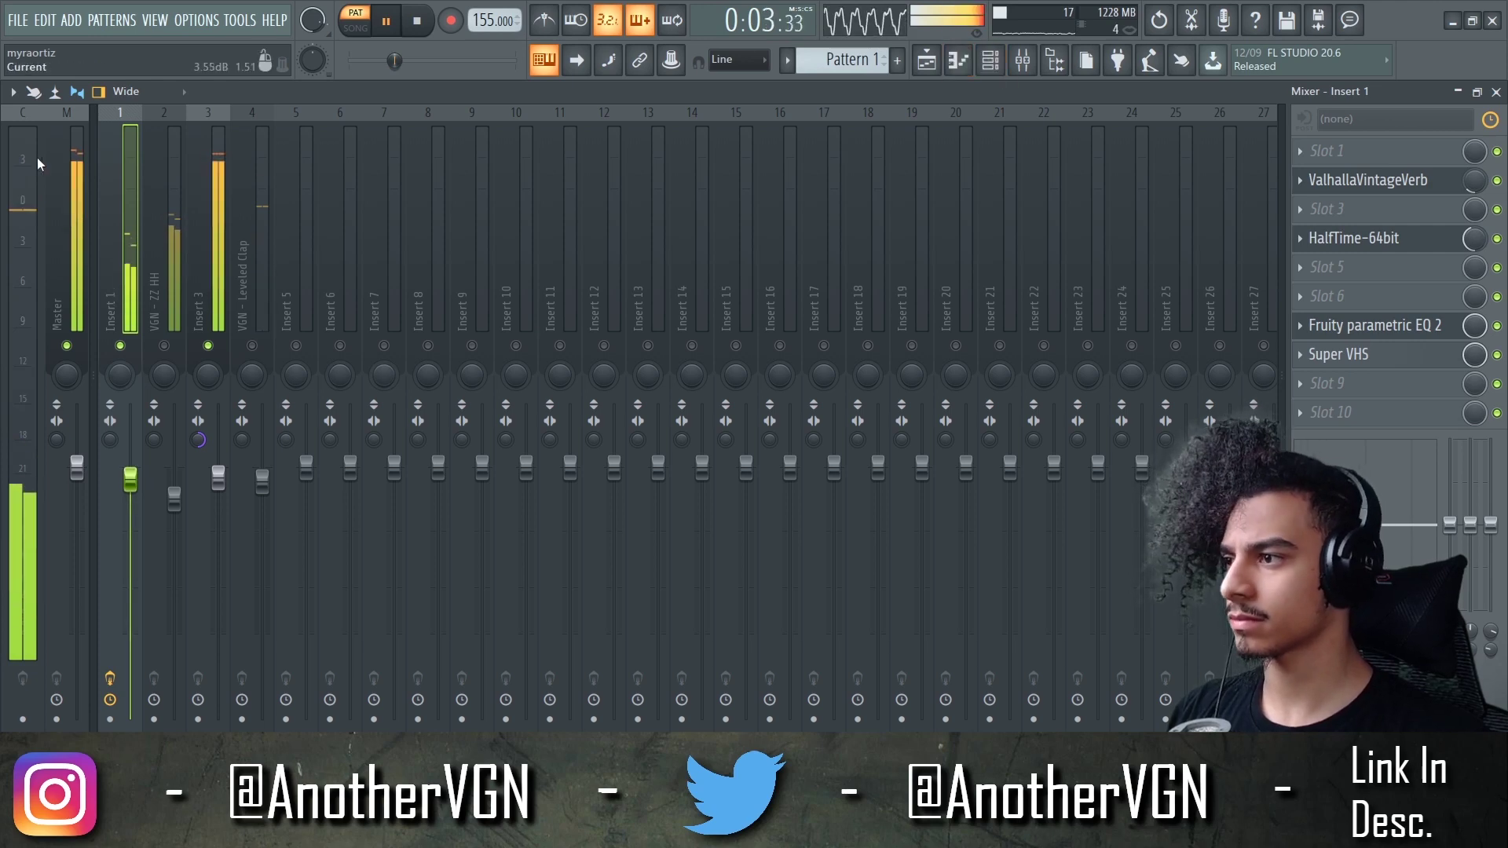
Add Fruity soft clipper to slot 7 of the Master track and play the pattern
left_click(66, 173)
left_click(1335, 325)
key("space")
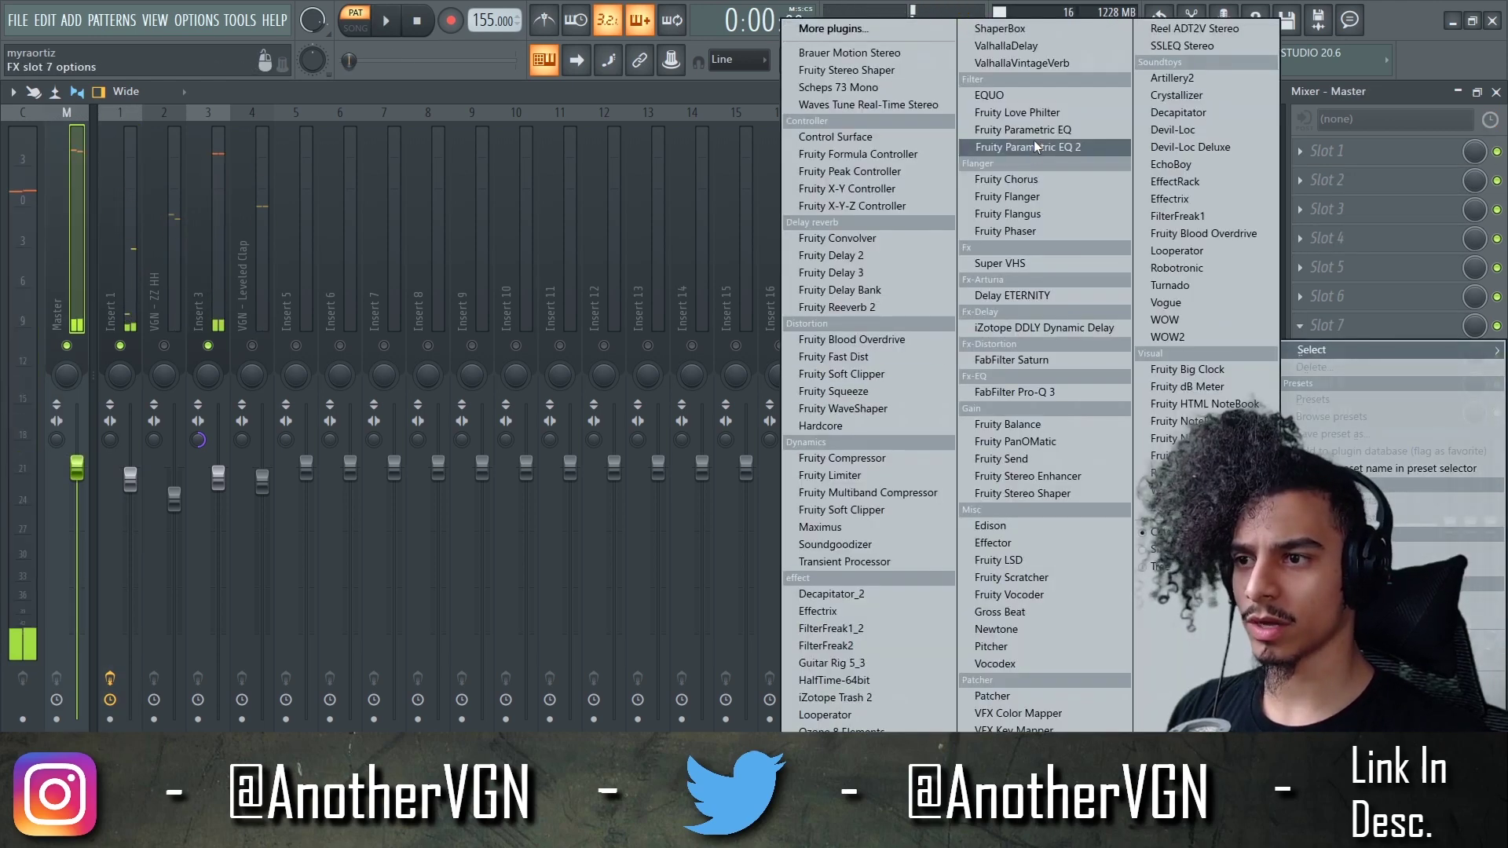
left_click(888, 369)
key("space")
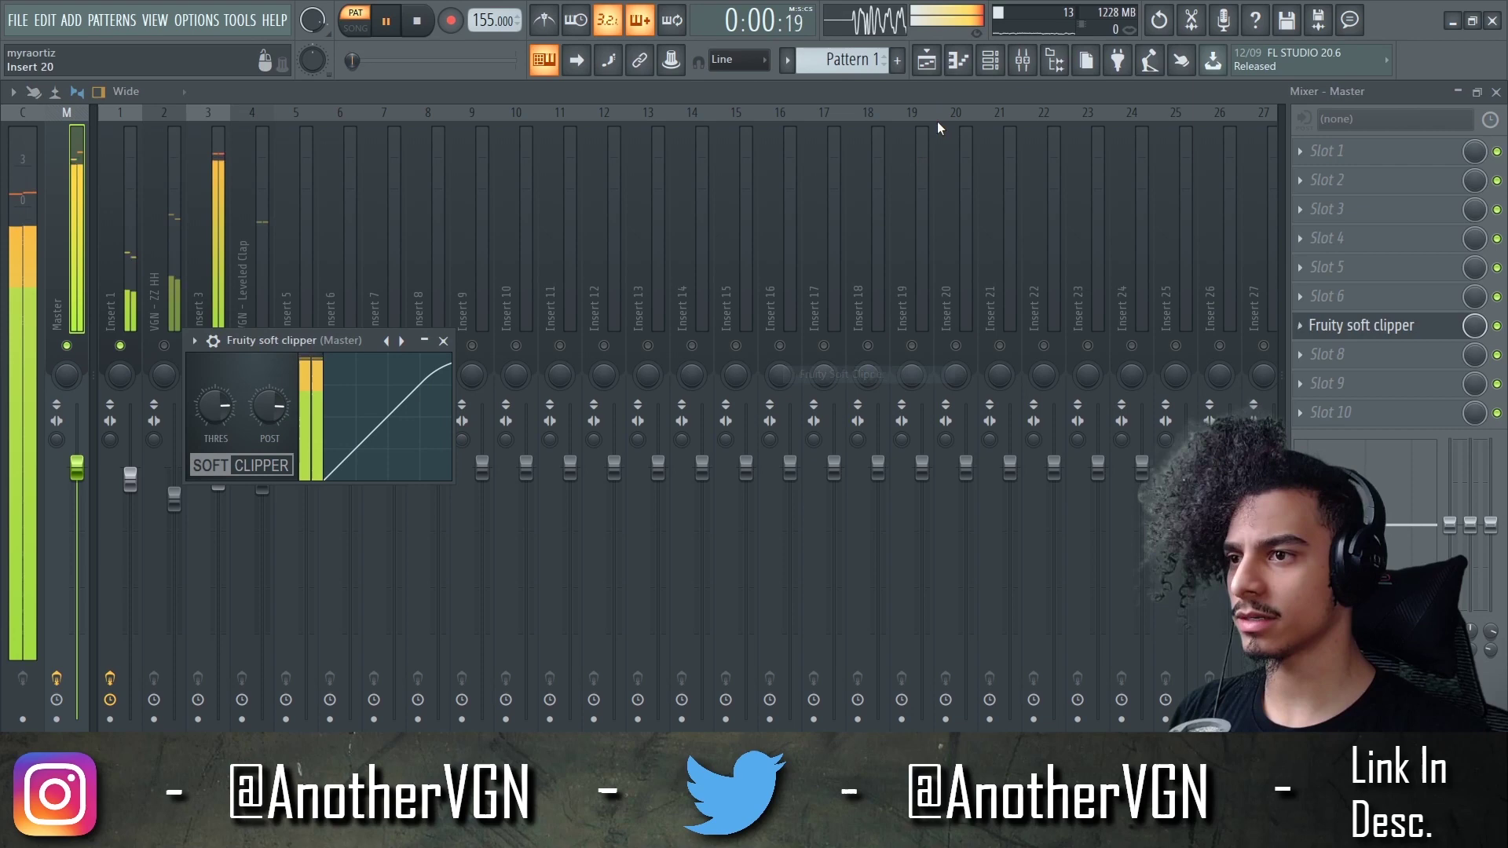
Move the first two F#5 notes of the 808 half a bar later and apply legato so they end at bar 3
left_click(957, 61)
key("space")
scroll(252, 264, "down", 2, "ctrl")
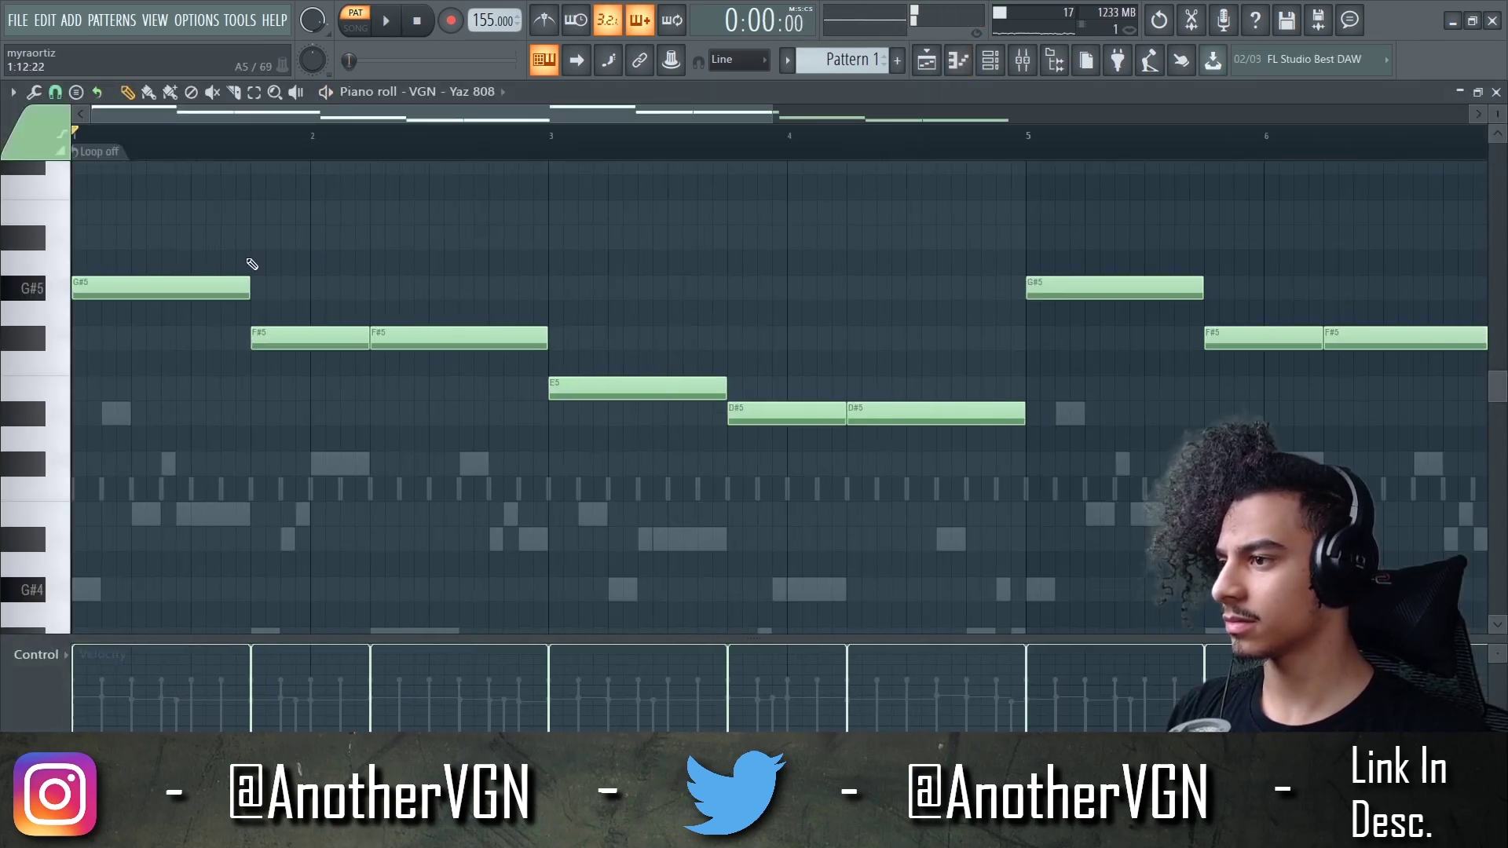
key("space")
key("space")
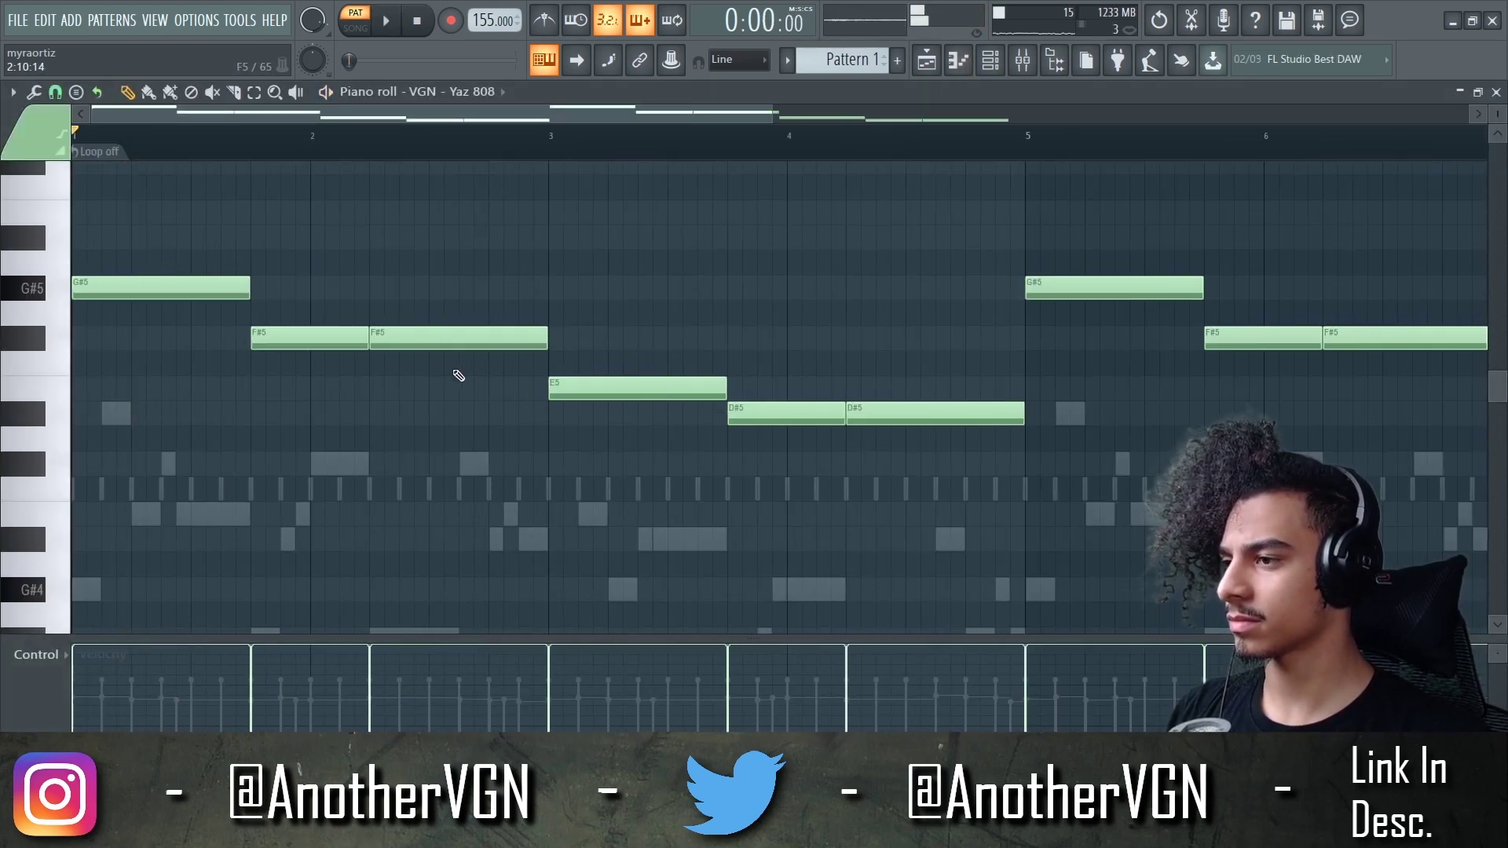
left_click_drag(296, 303, 427, 377)
key("space")
left_click_drag(273, 342, 392, 342)
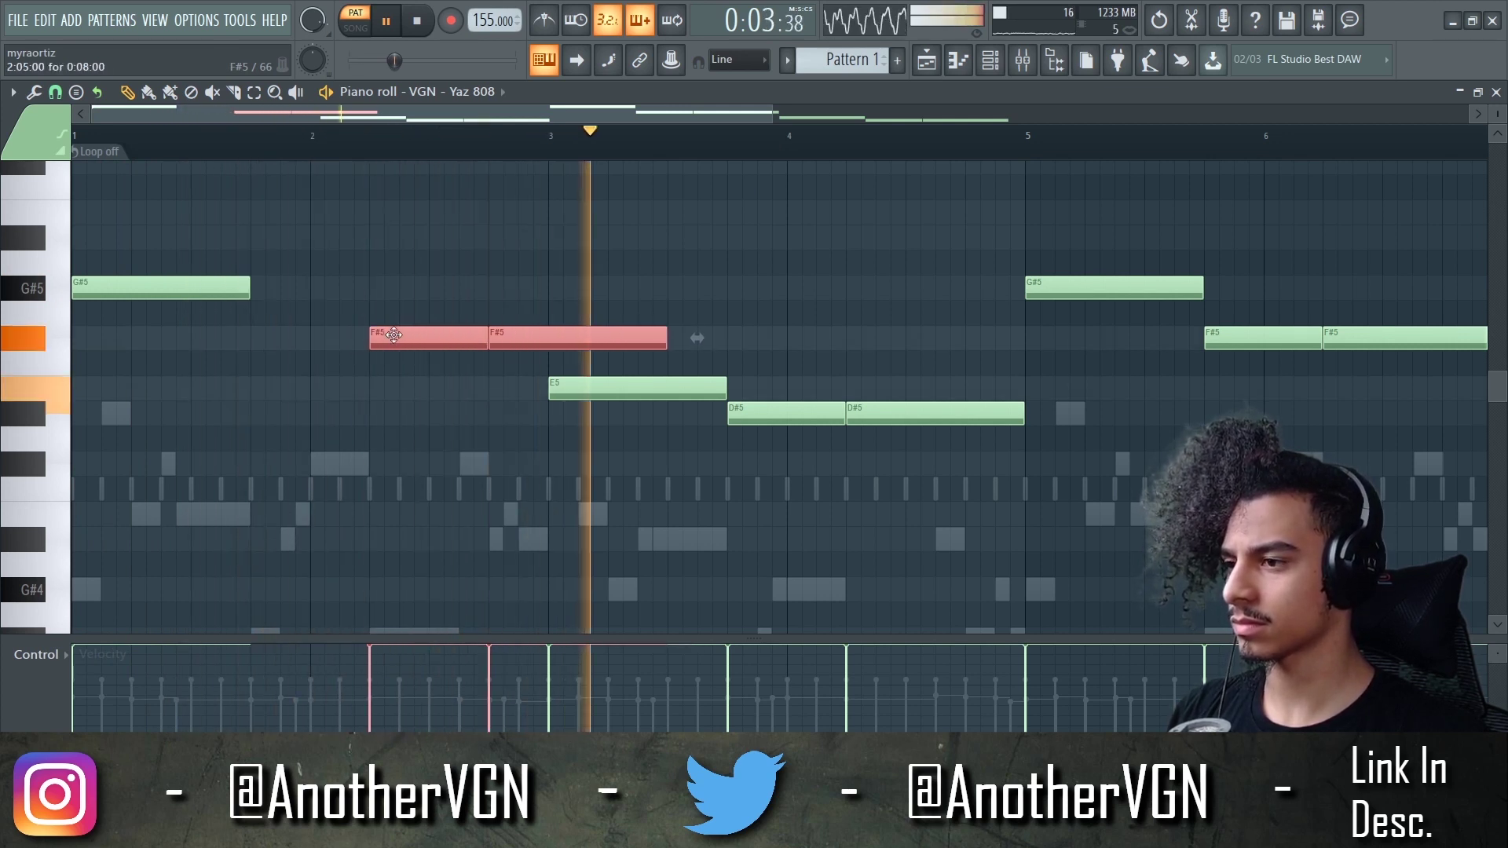
key("ctrl+l")
Play the 808 pattern repeatedly with the metronome on to check the timing of the shifted F#5 notes
key("space")
key("space")
left_click(492, 223, "ctrl")
key("space")
key("space")
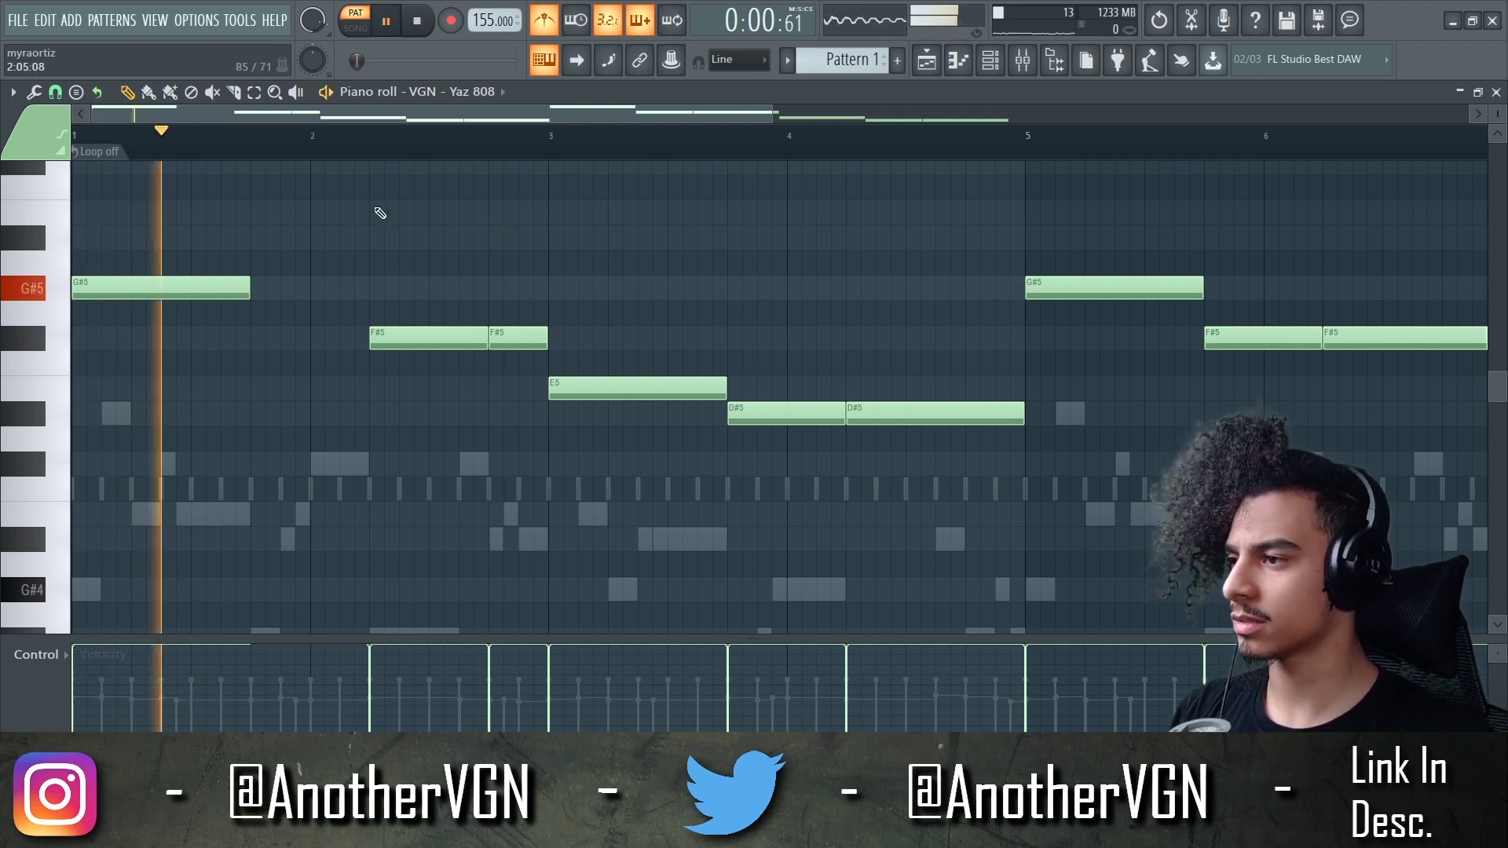
key("space")
key("space")
Try the two F#5 notes in bar 2 half a beat earlier and play the pattern
left_click_drag(605, 345, 353, 329)
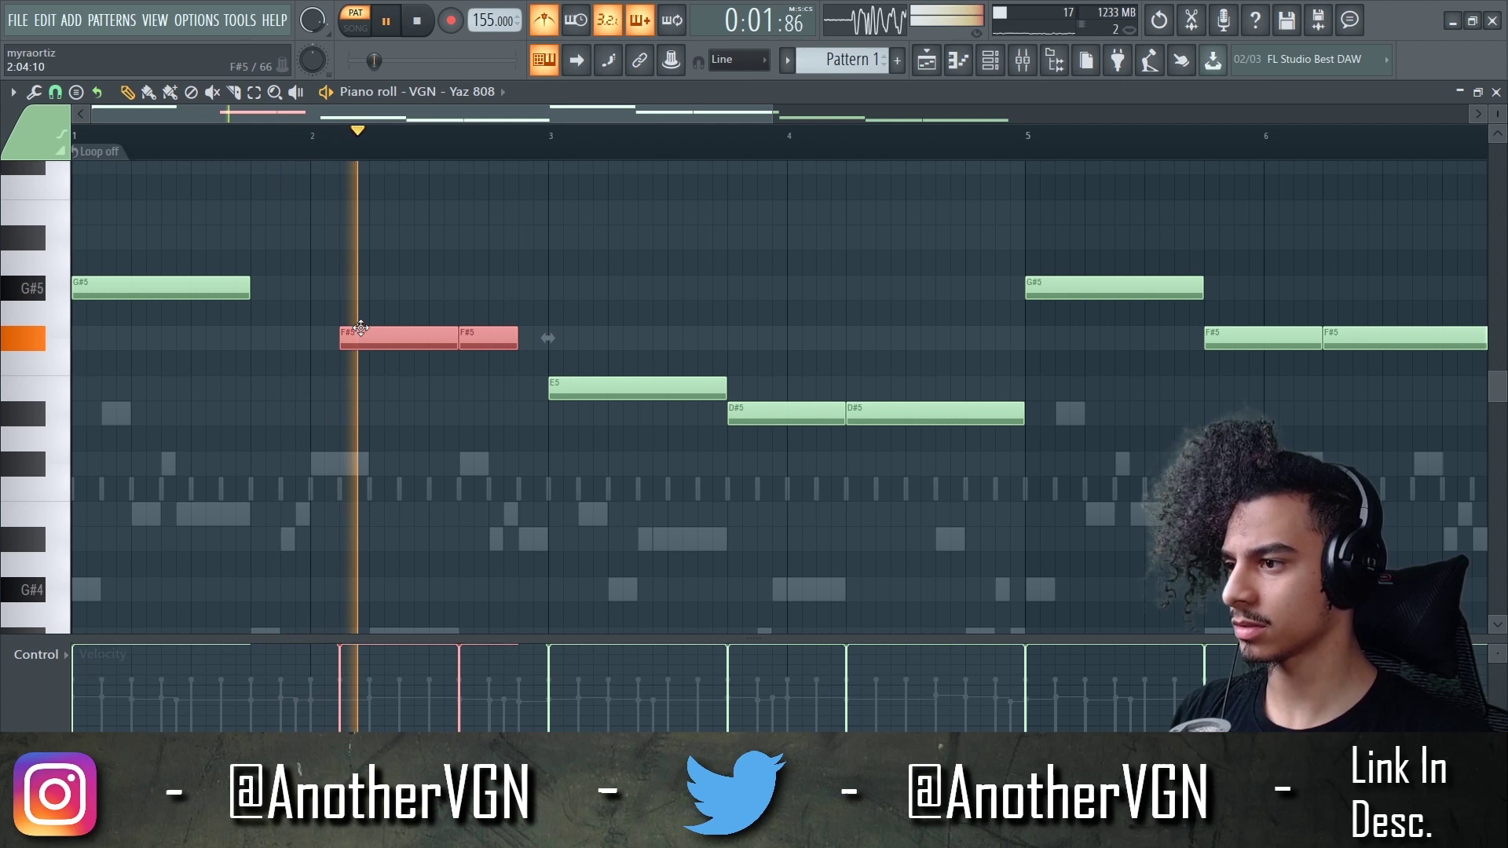
key("space")
left_click(366, 292)
key("space")
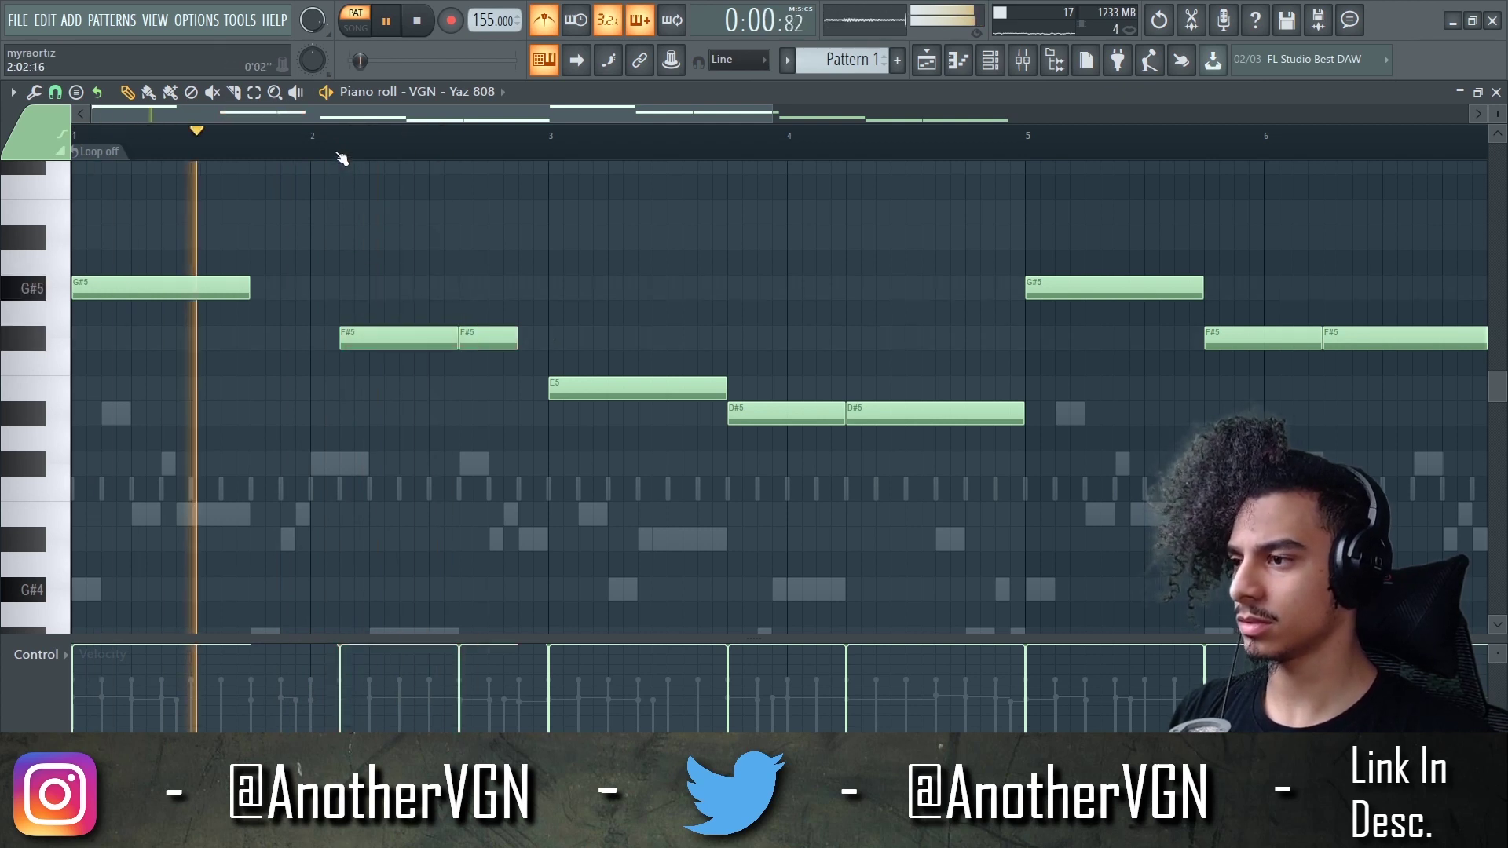
key("space")
key("space")
left_click_drag(538, 345, 349, 333)
key("space")
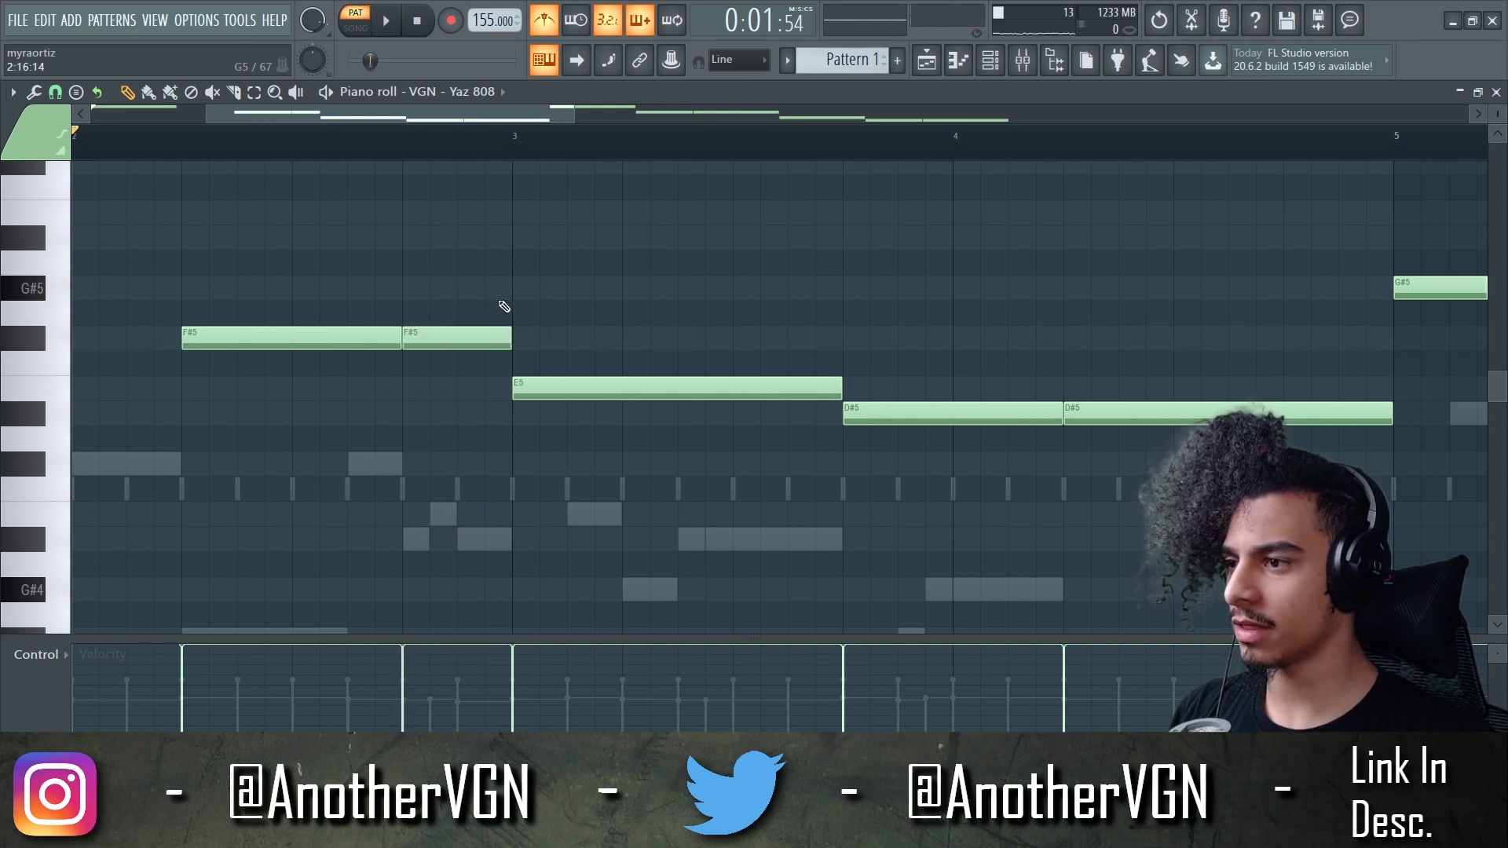
Chop the short F#5 note at the end of bar 2 into a rapid roll with rising velocities and play it
key("alt+u")
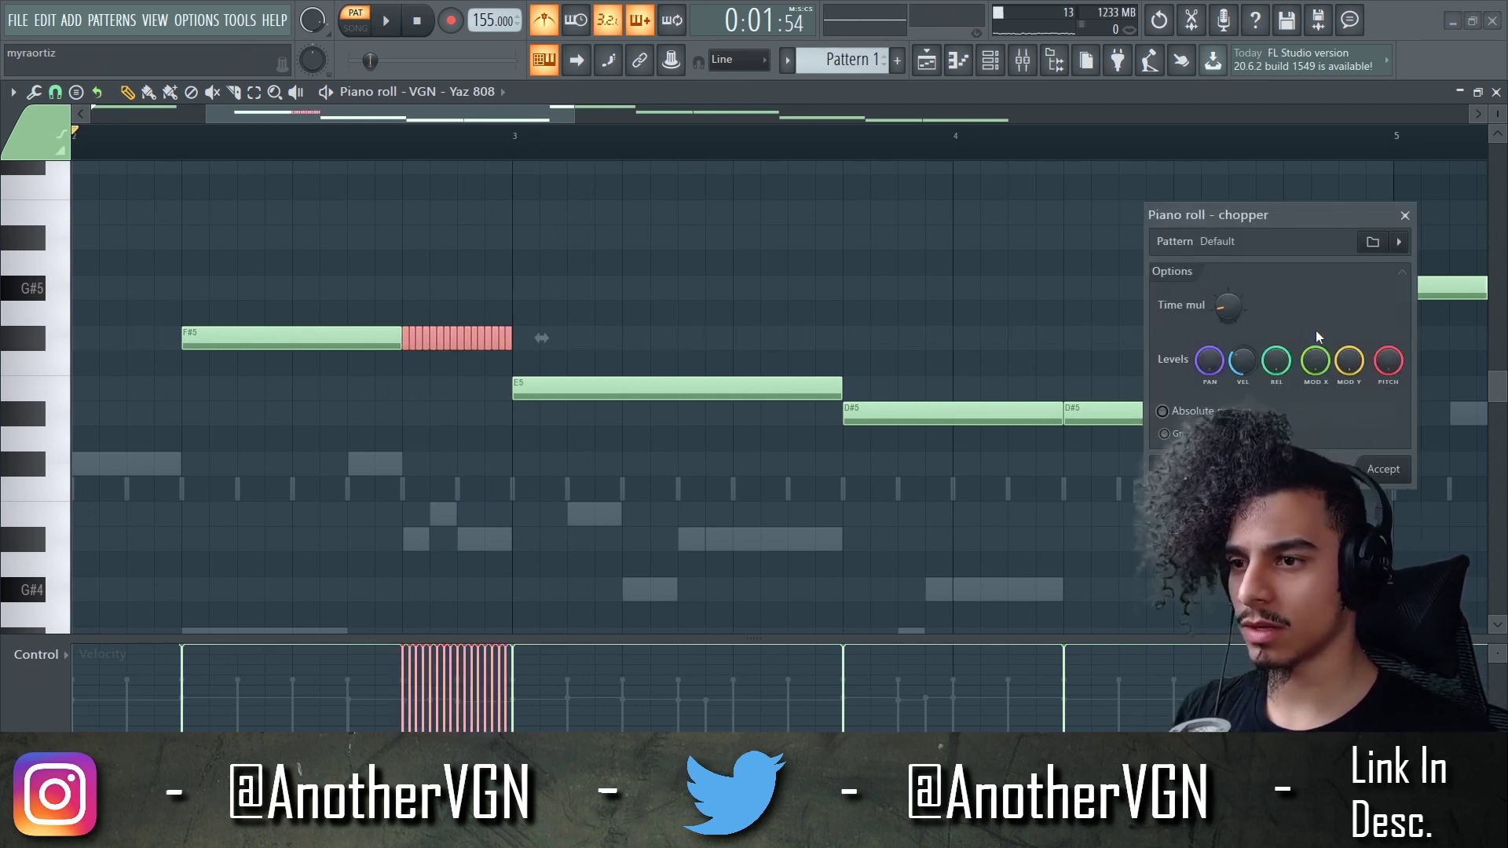
left_click(1380, 470)
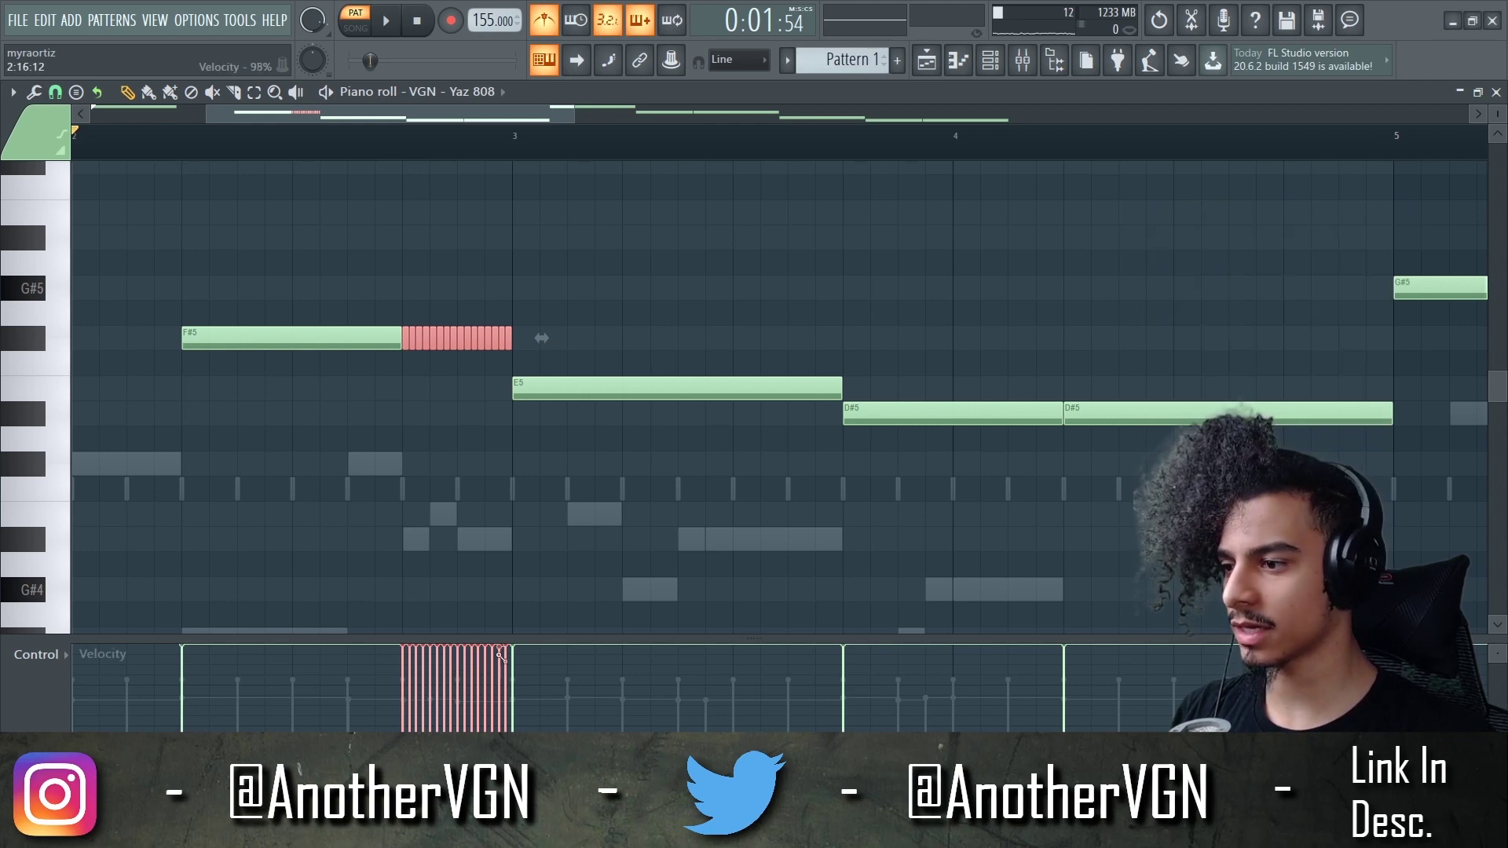
key("space")
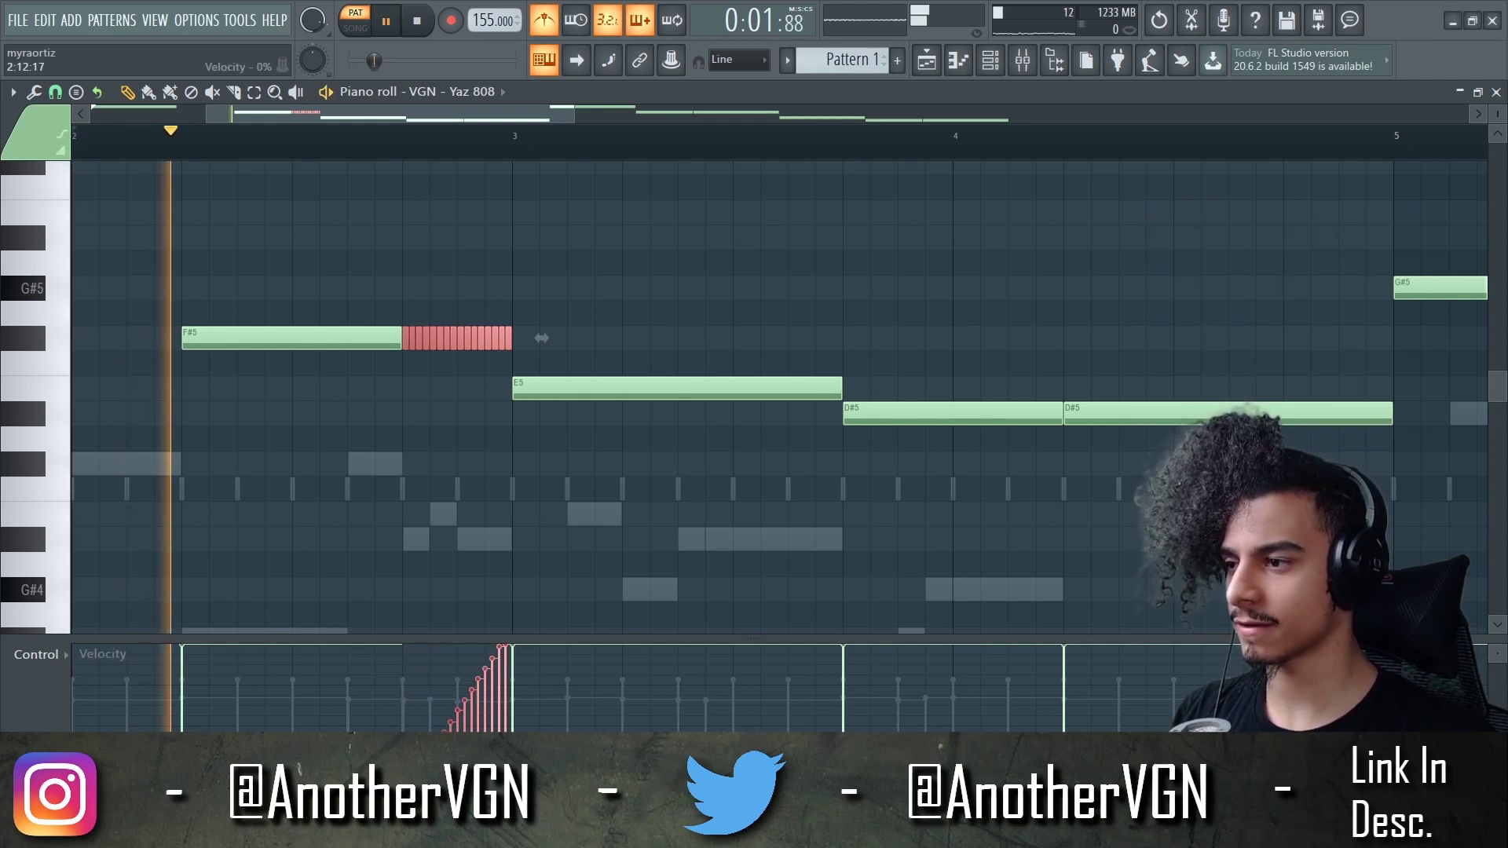
scroll(376, 268, "down", 4)
scroll(376, 268, "down", 2)
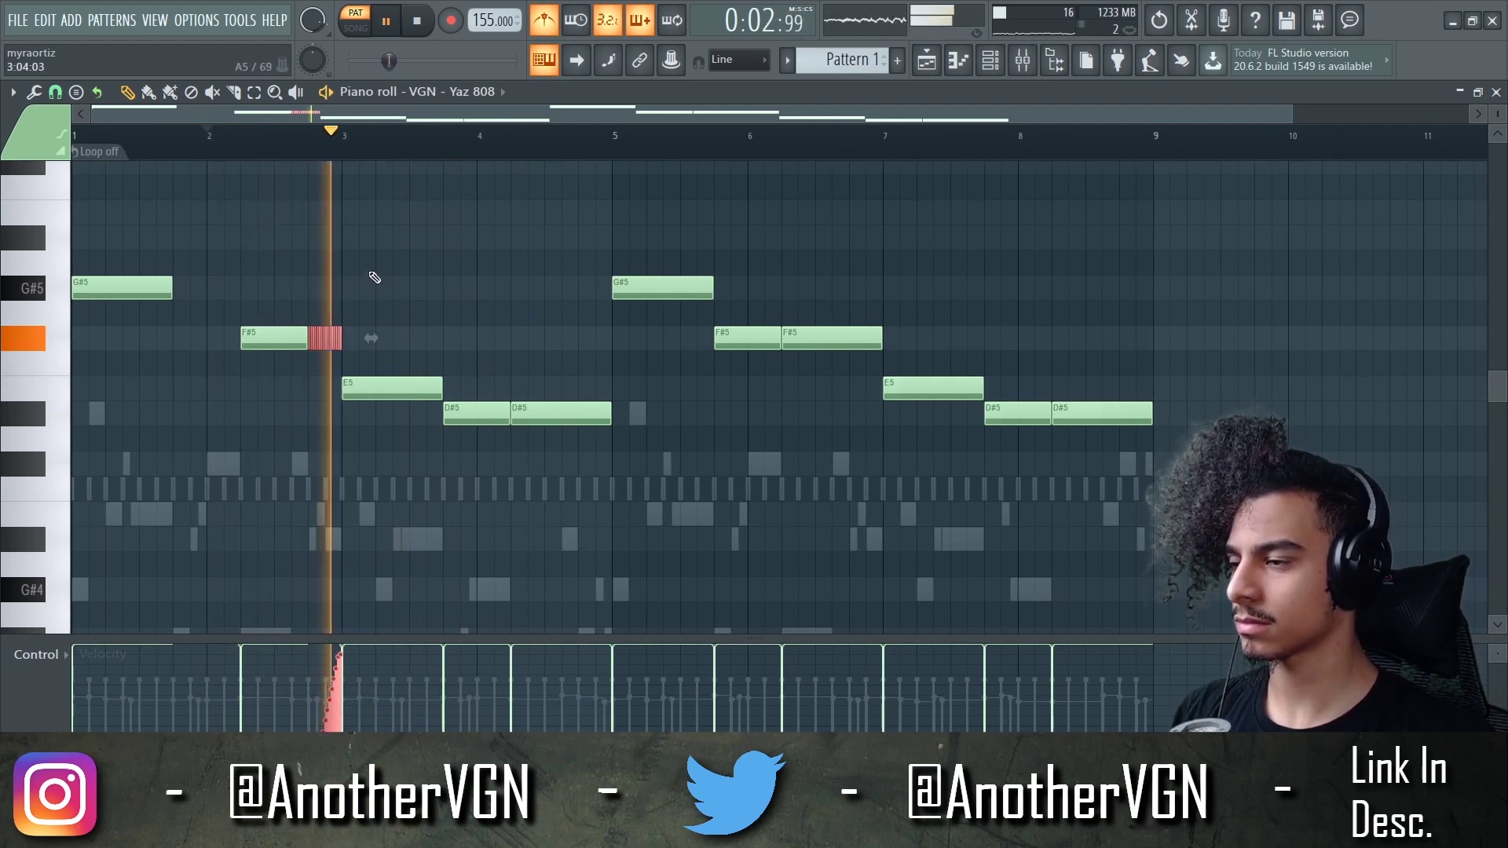
Split the bar 3 E5 and final bar 4 D#5 into shorter hits, raising two of the short D#5 hits one octave
scroll(386, 313, "up", 5)
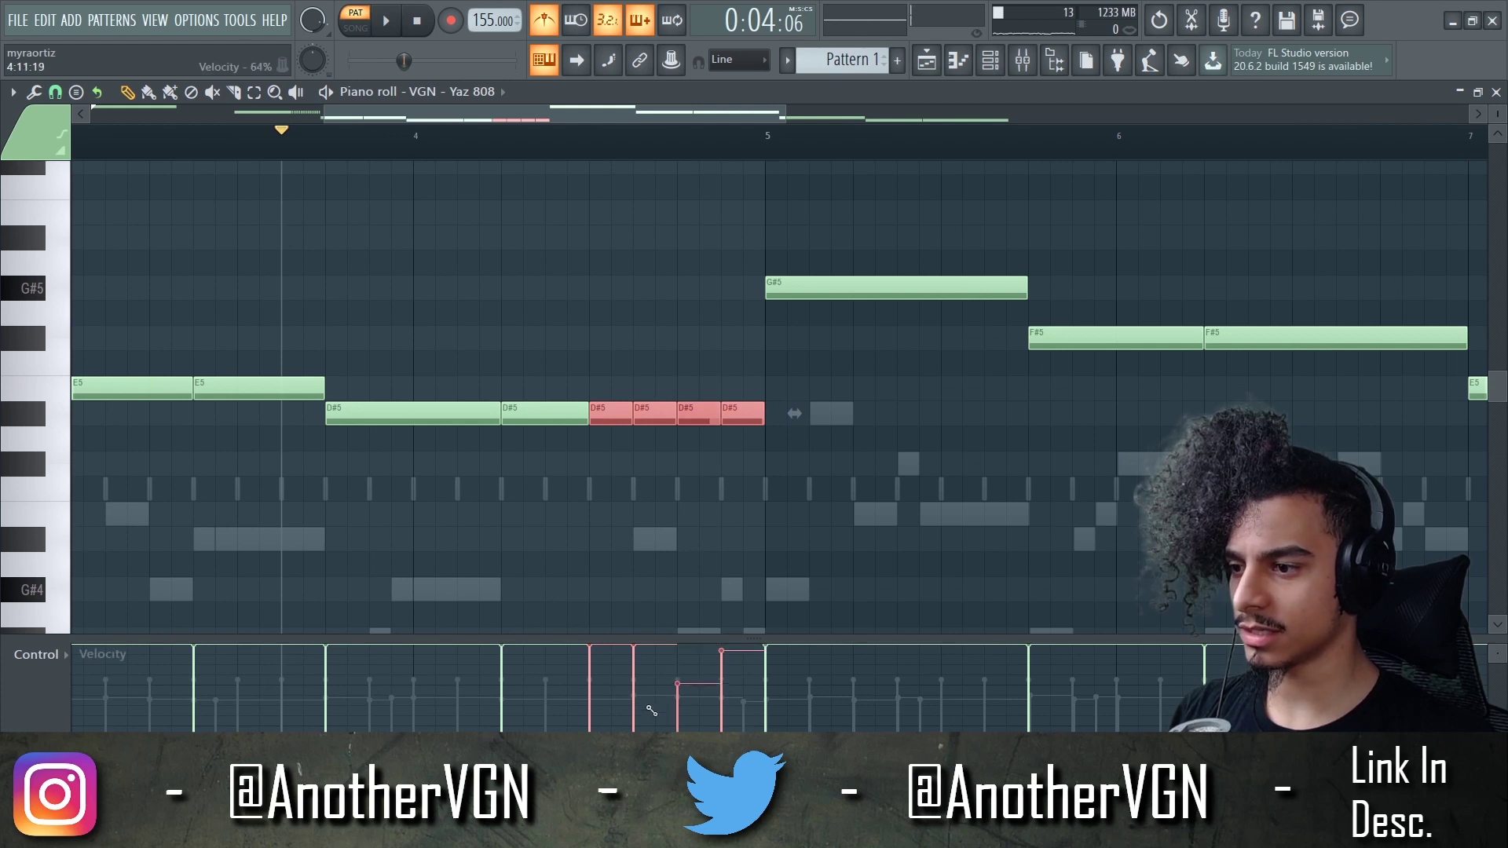
key("space")
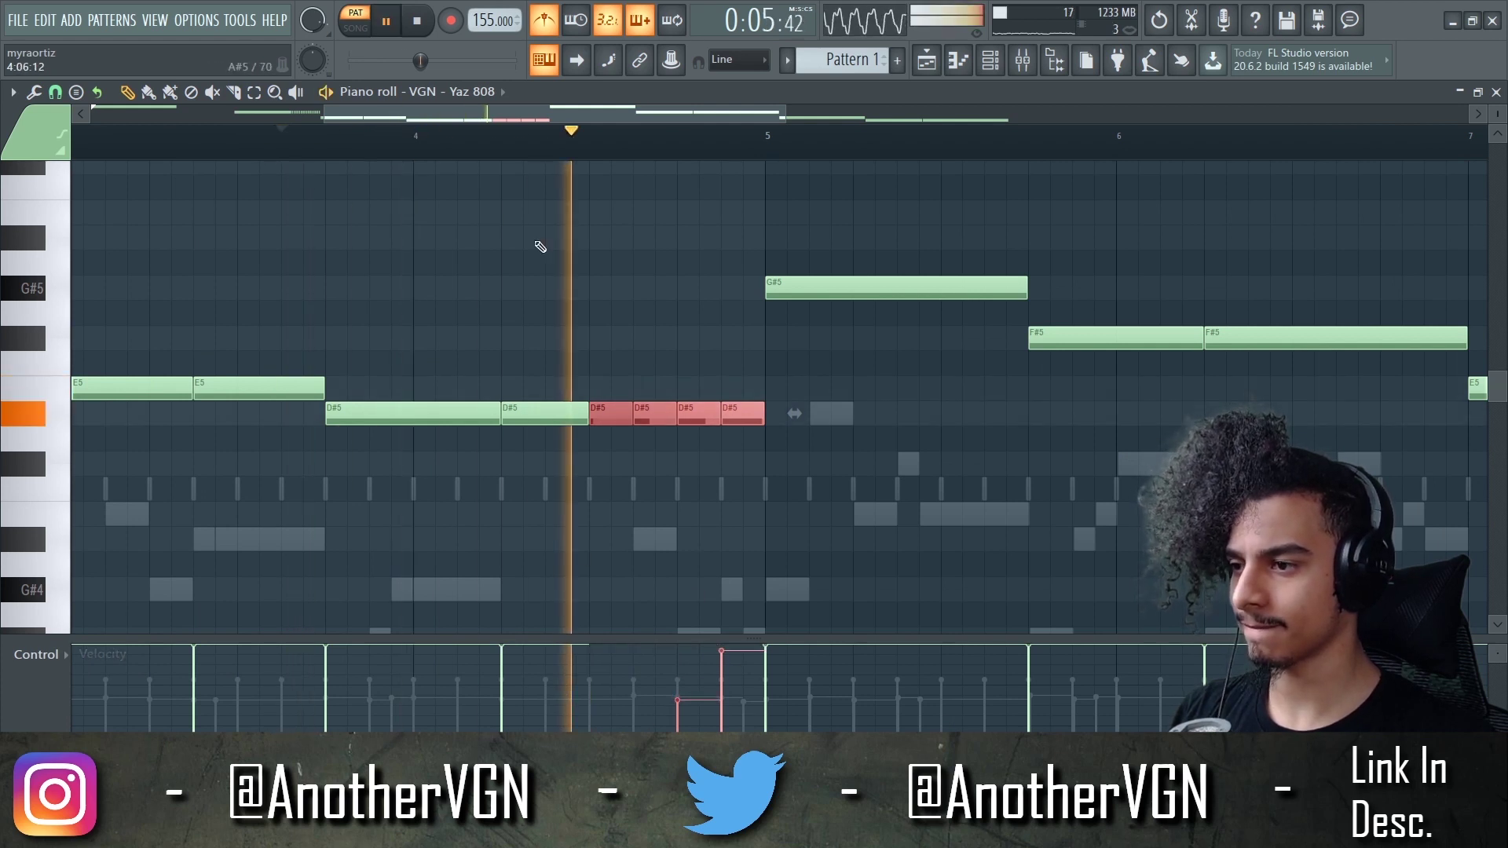
scroll(538, 247, "down", 2)
scroll(549, 377, "up", 2)
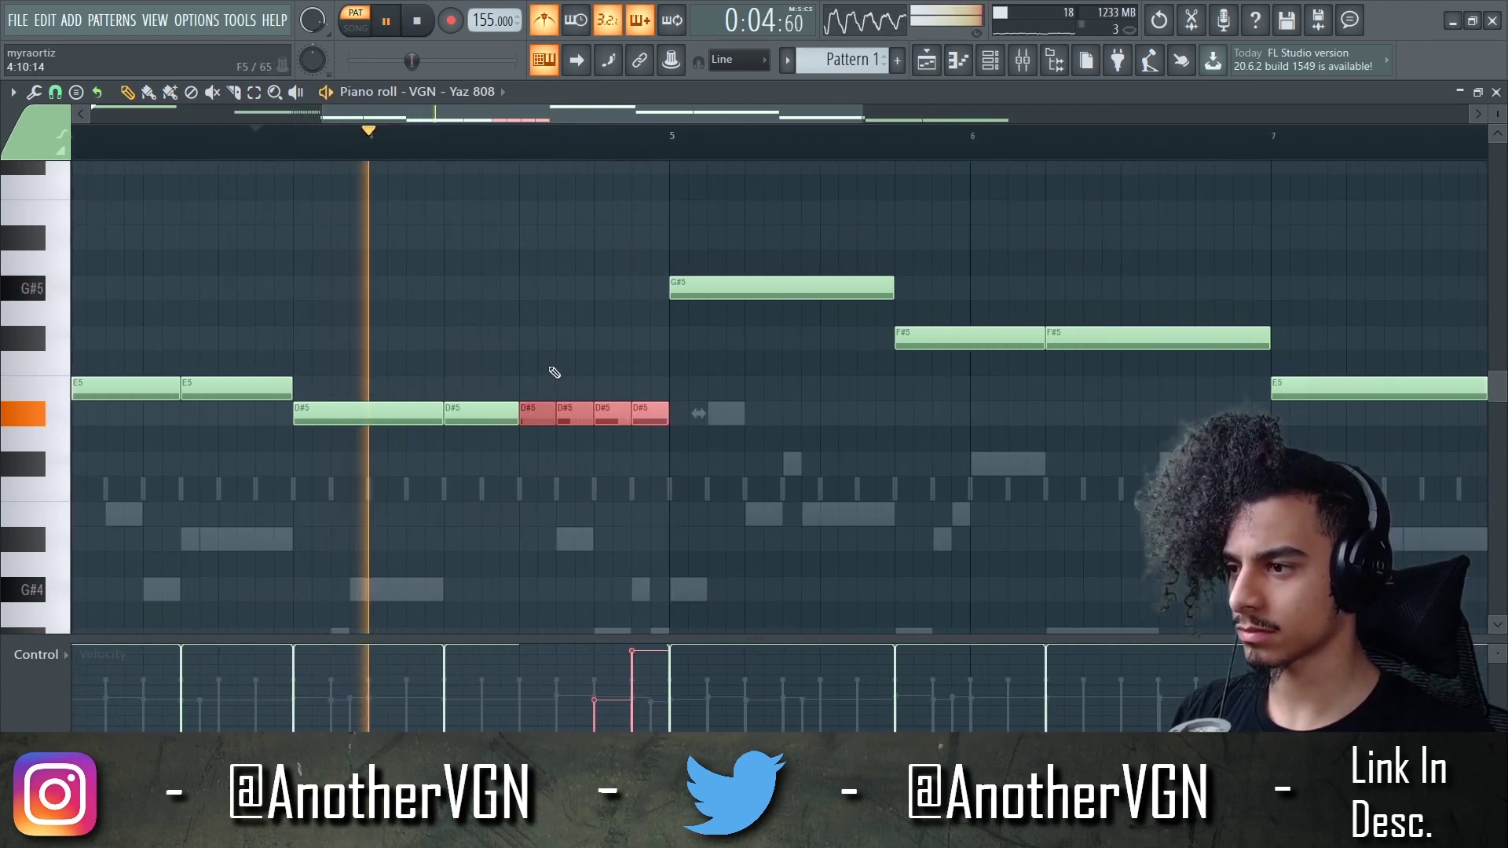
key("space")
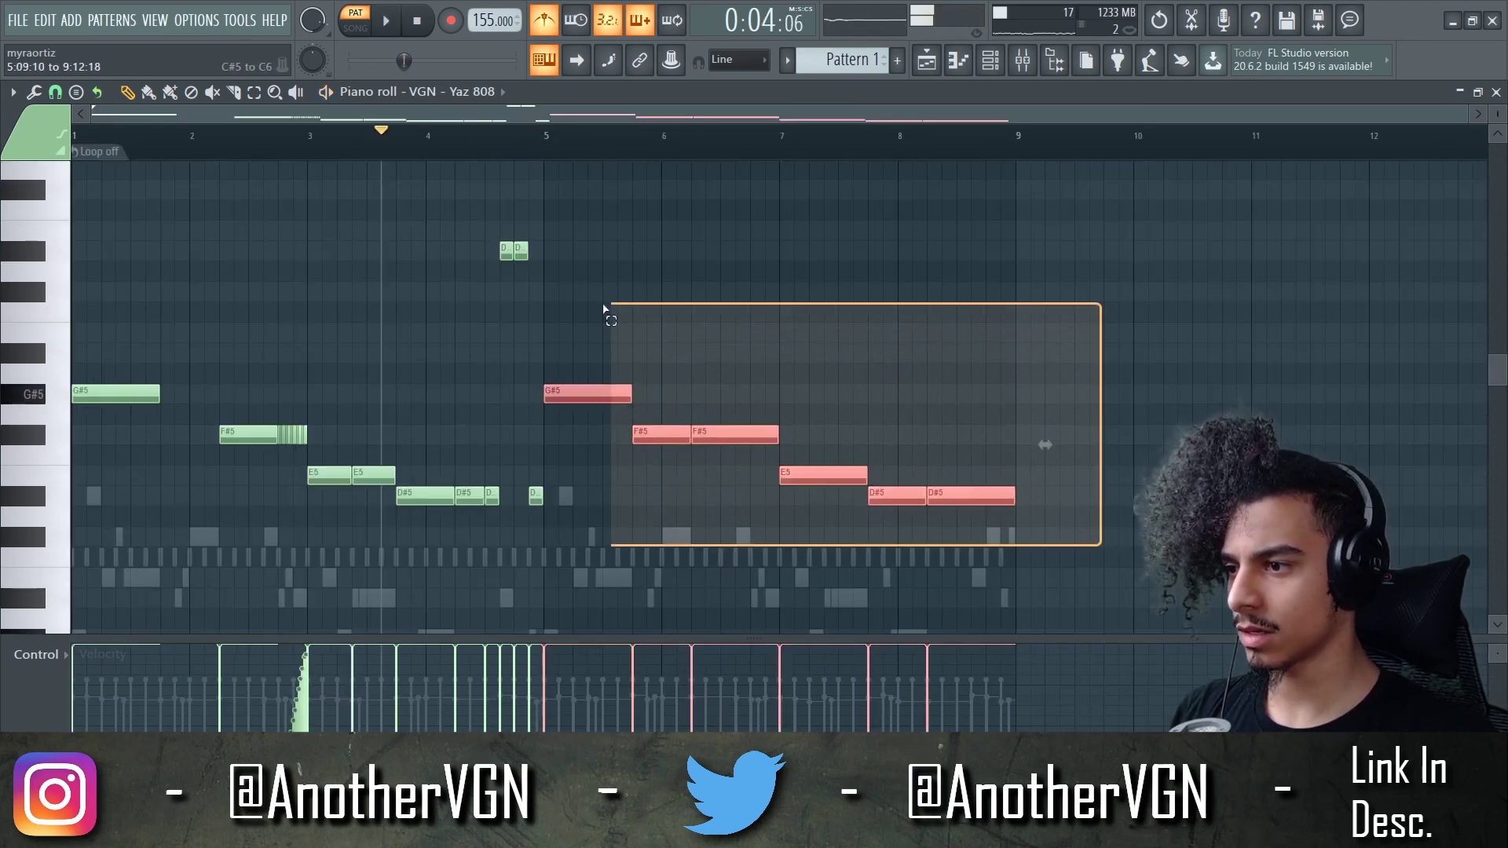
Replace the 808 notes in bars 5 to 8 with a duplicate of the first four bars and play the pattern
left_click_drag(603, 306, 580, 284)
key("Delete")
left_click_drag(685, 525, 48, 147)
key("ctrl+b")
left_click(372, 242)
key("space")
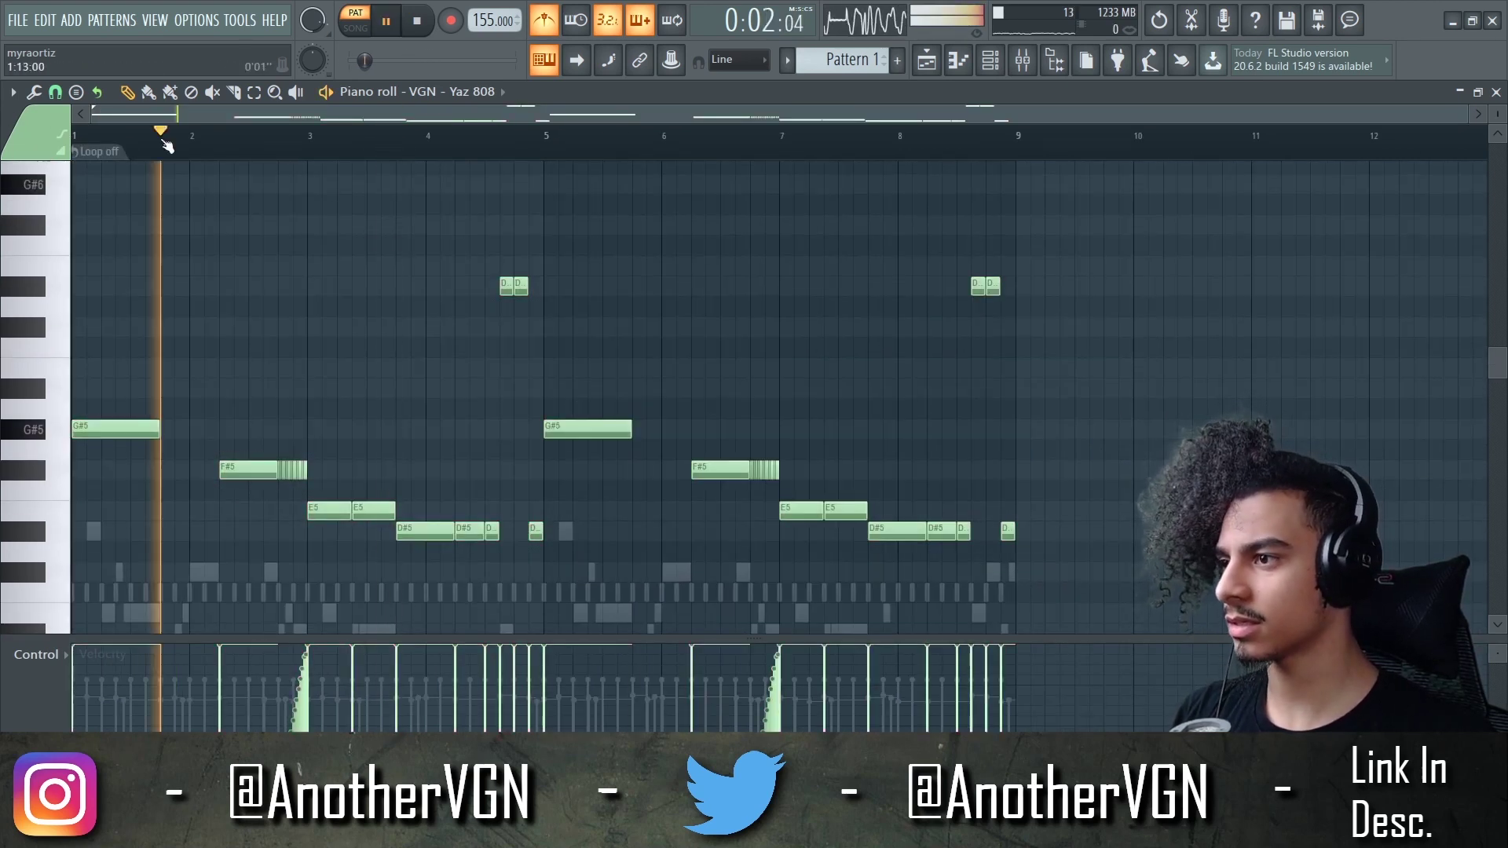
Add VGN - Sting OH with a hit on the first step, cut all ZZ HH steps and play the pattern
left_click(996, 65)
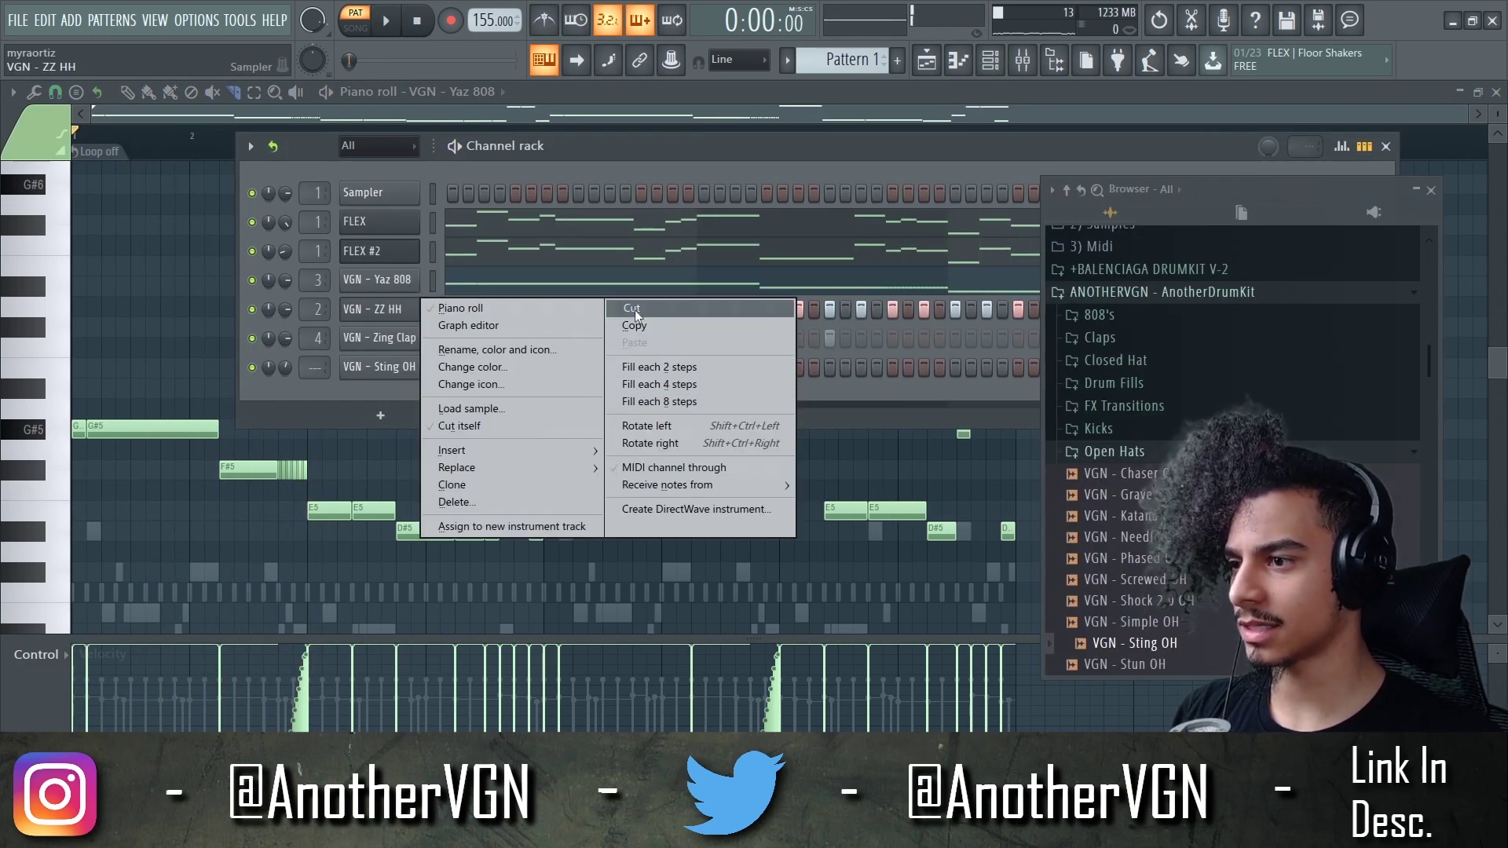
left_click(632, 309)
key("space")
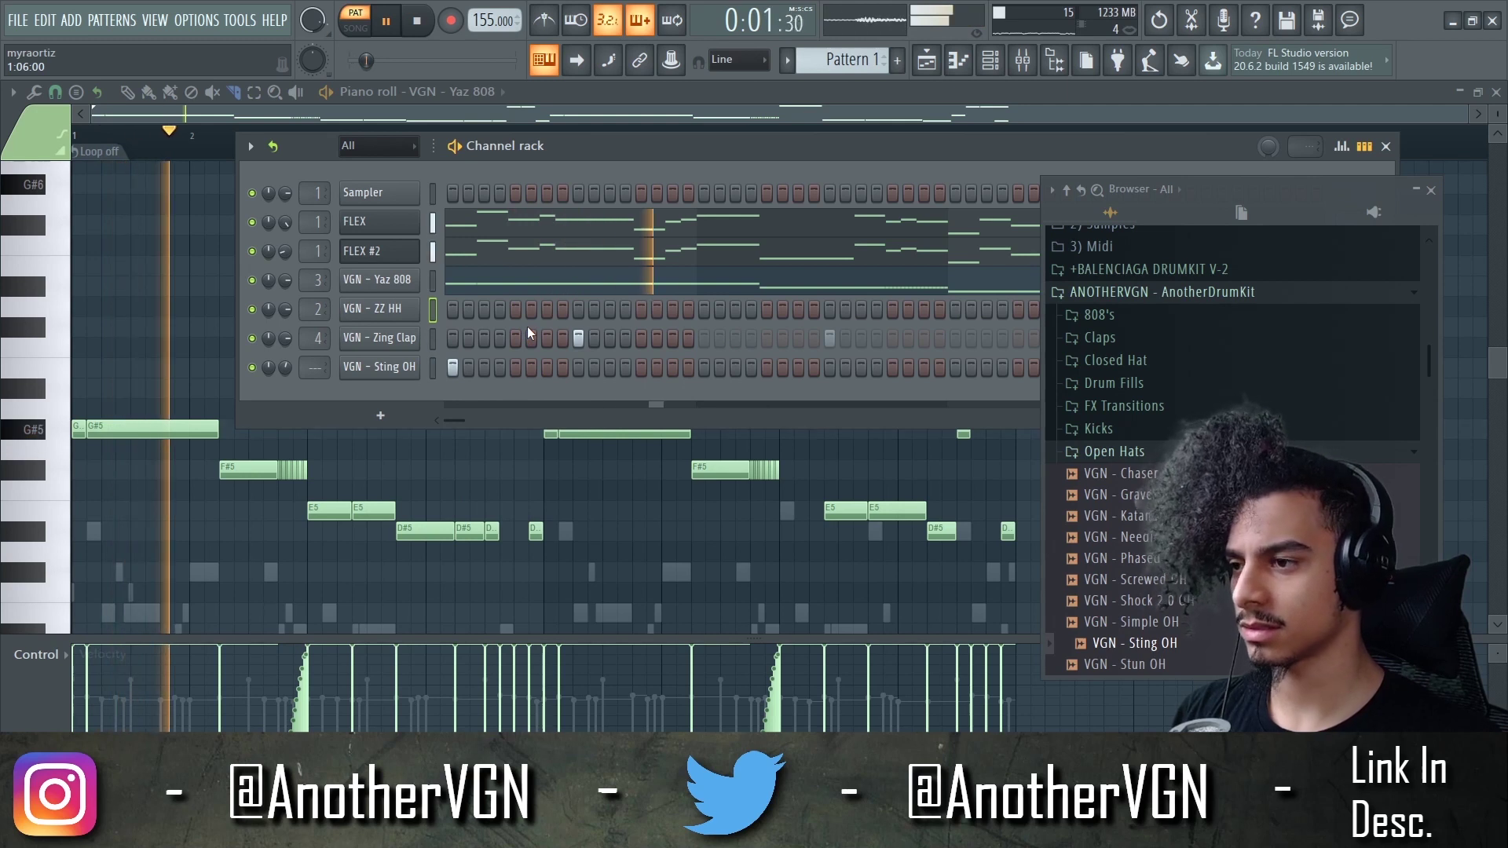
key("space")
Audition open hats from AnotherDrumKit, add VGN - Needle OH to the channel rack and play the pattern
left_click(1147, 664)
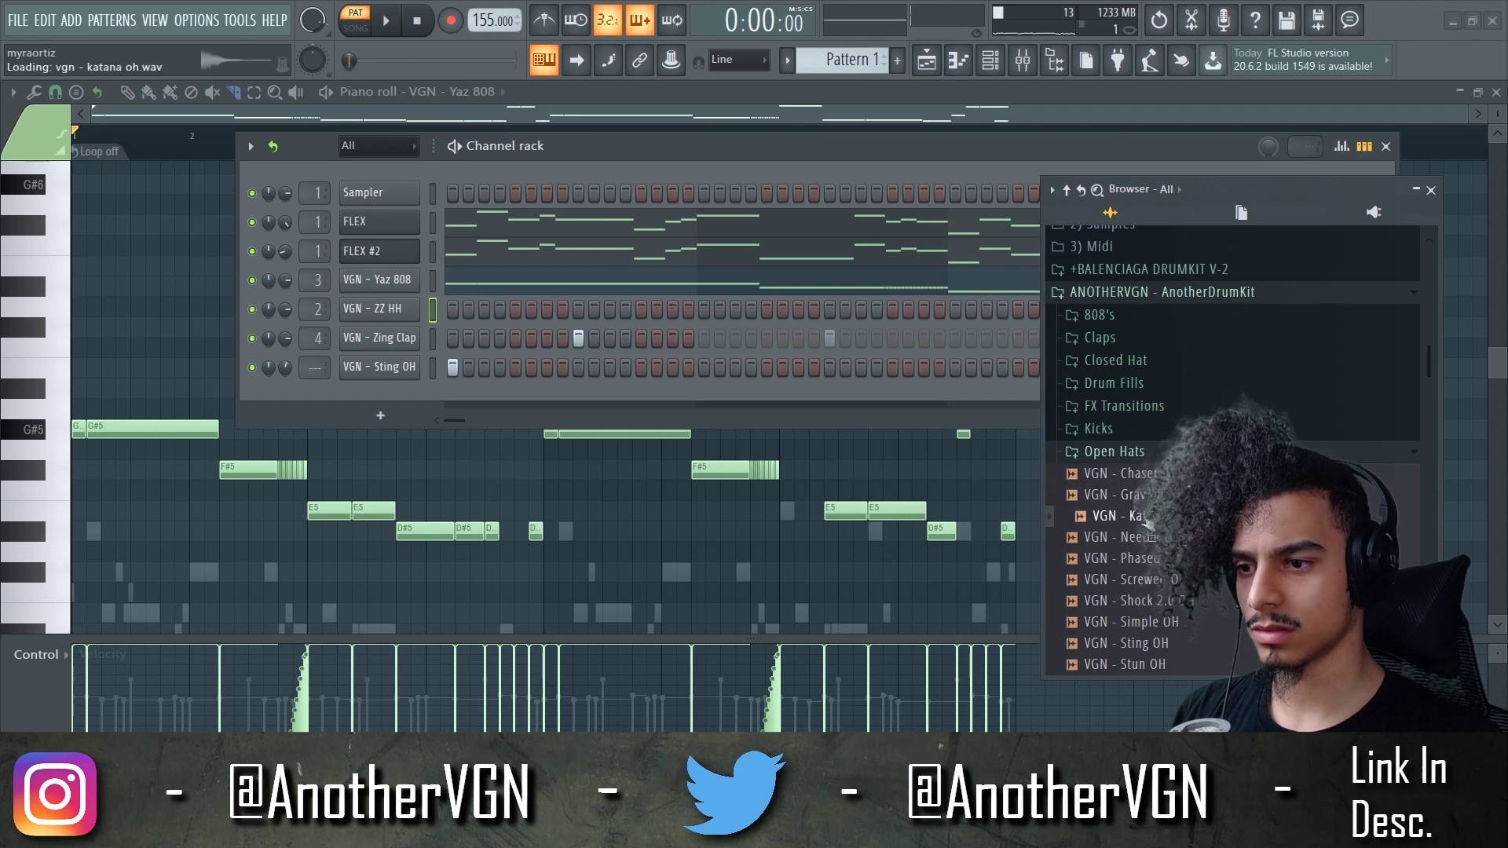
left_click_drag(1145, 541, 1123, 542)
left_click_drag(398, 395, 400, 397)
key("space")
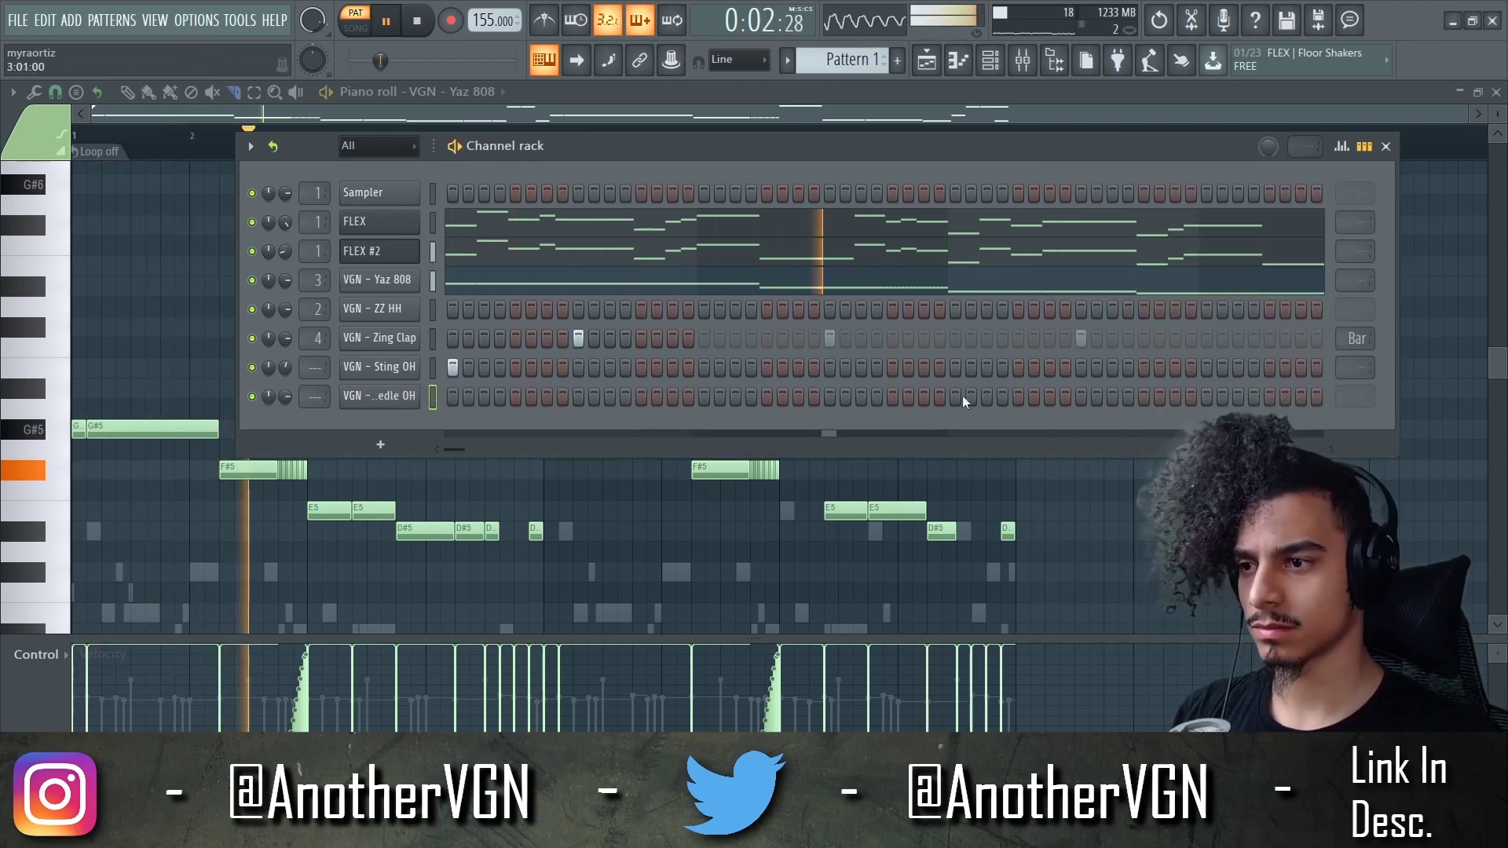
Place a Needle OH hit on step 33 and open that channel's settings
left_click(957, 397)
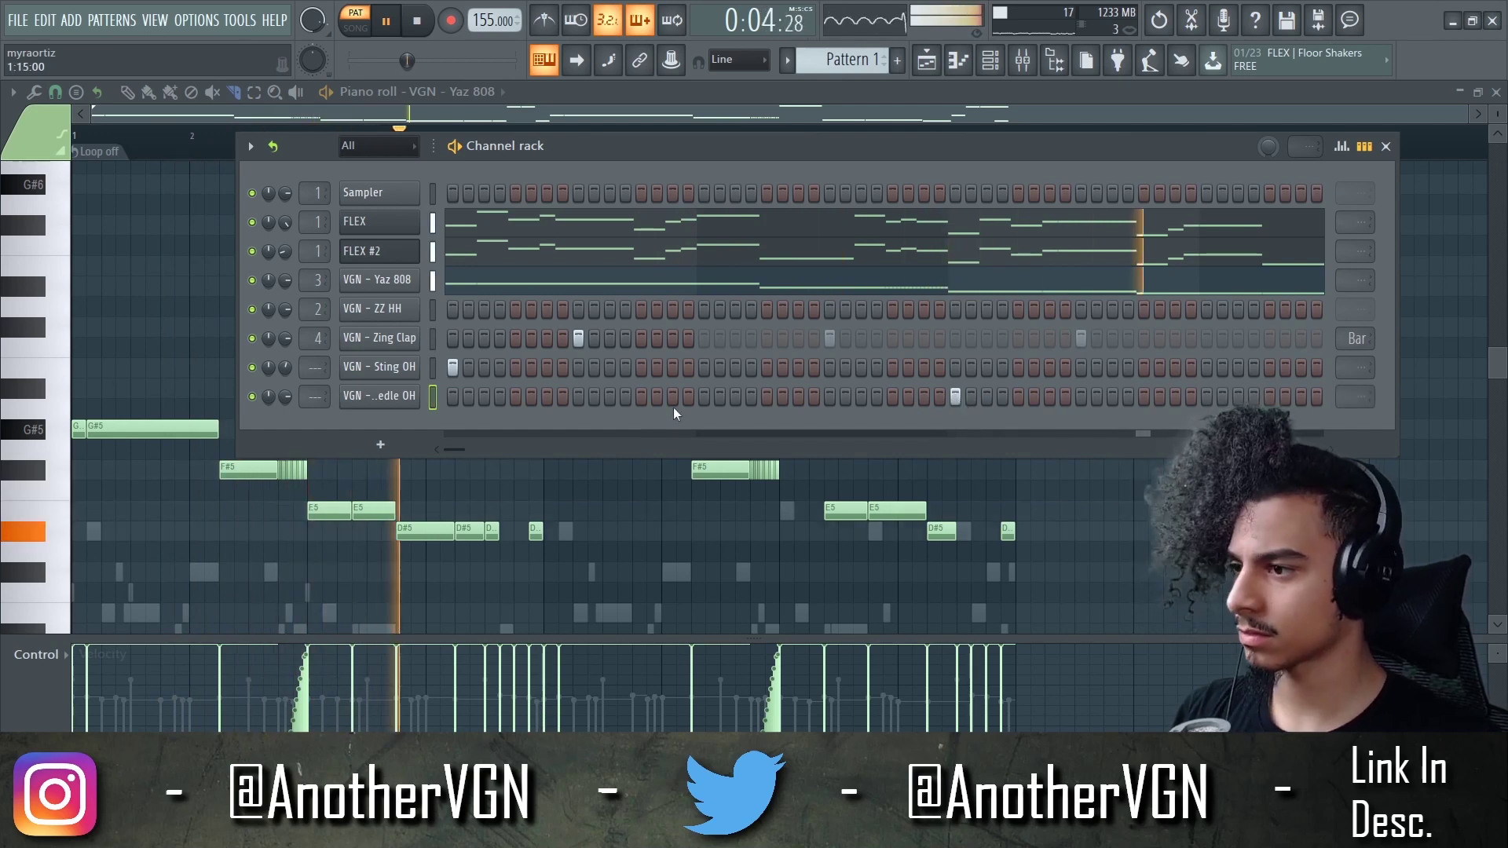
key("space")
left_click(379, 395)
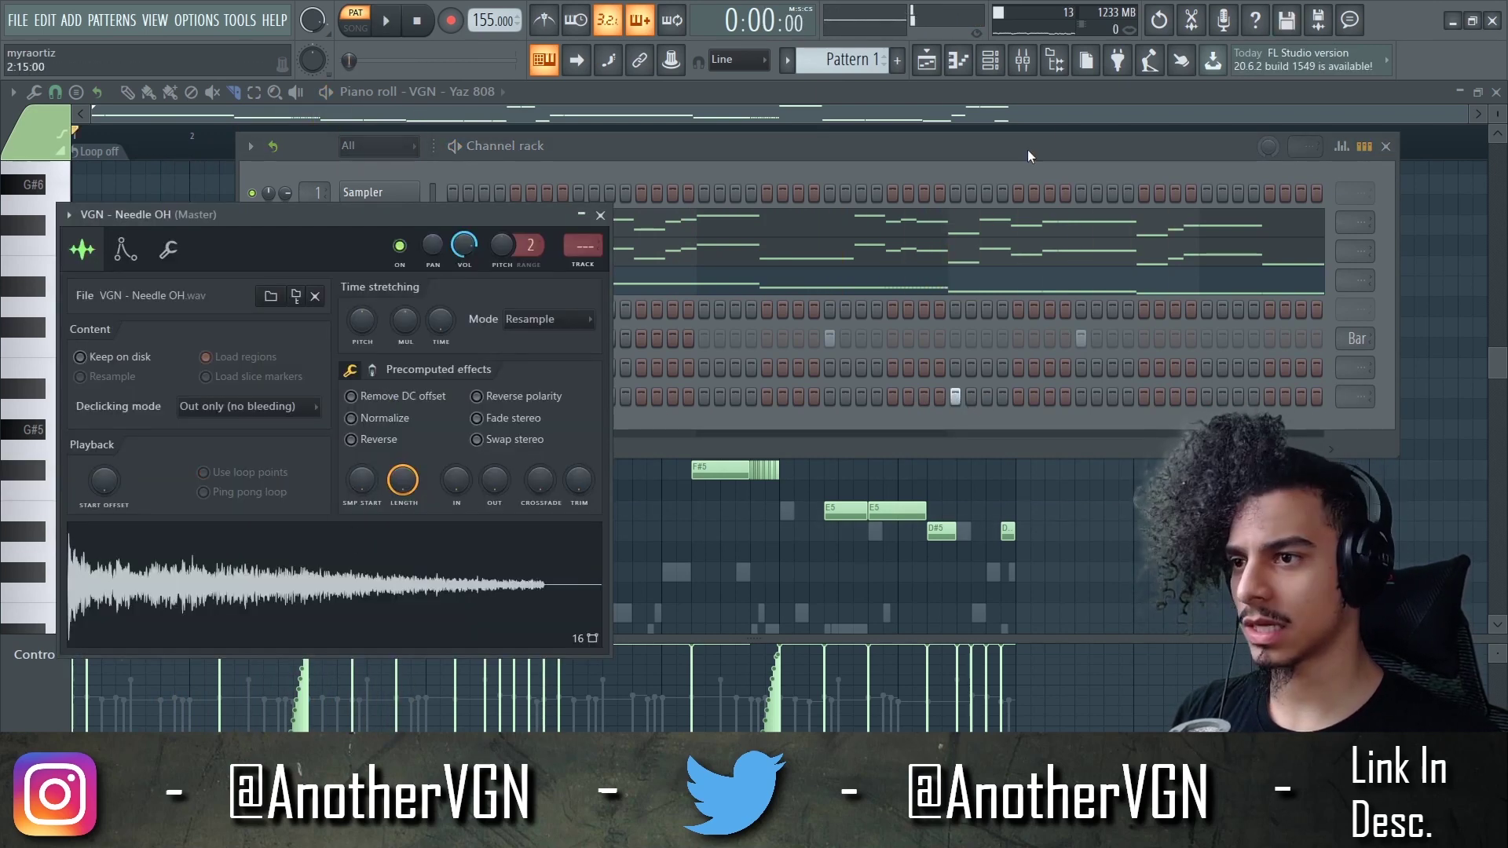
Swap the Needle OH channel's sample for VGN - Phased OH from AnotherDrumKit
left_click(1065, 70)
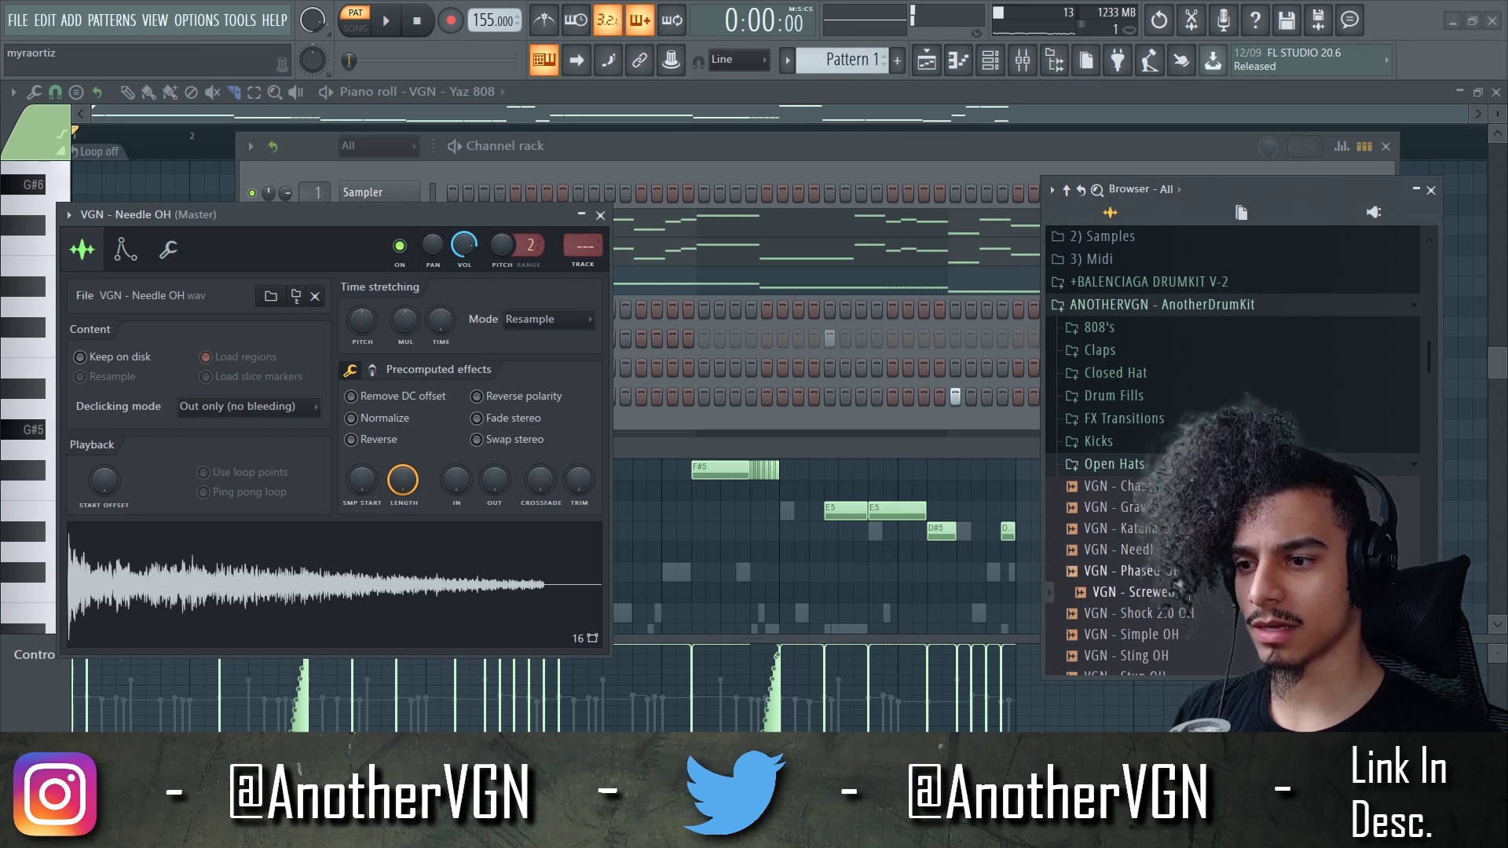
left_click_drag(1130, 571, 439, 563)
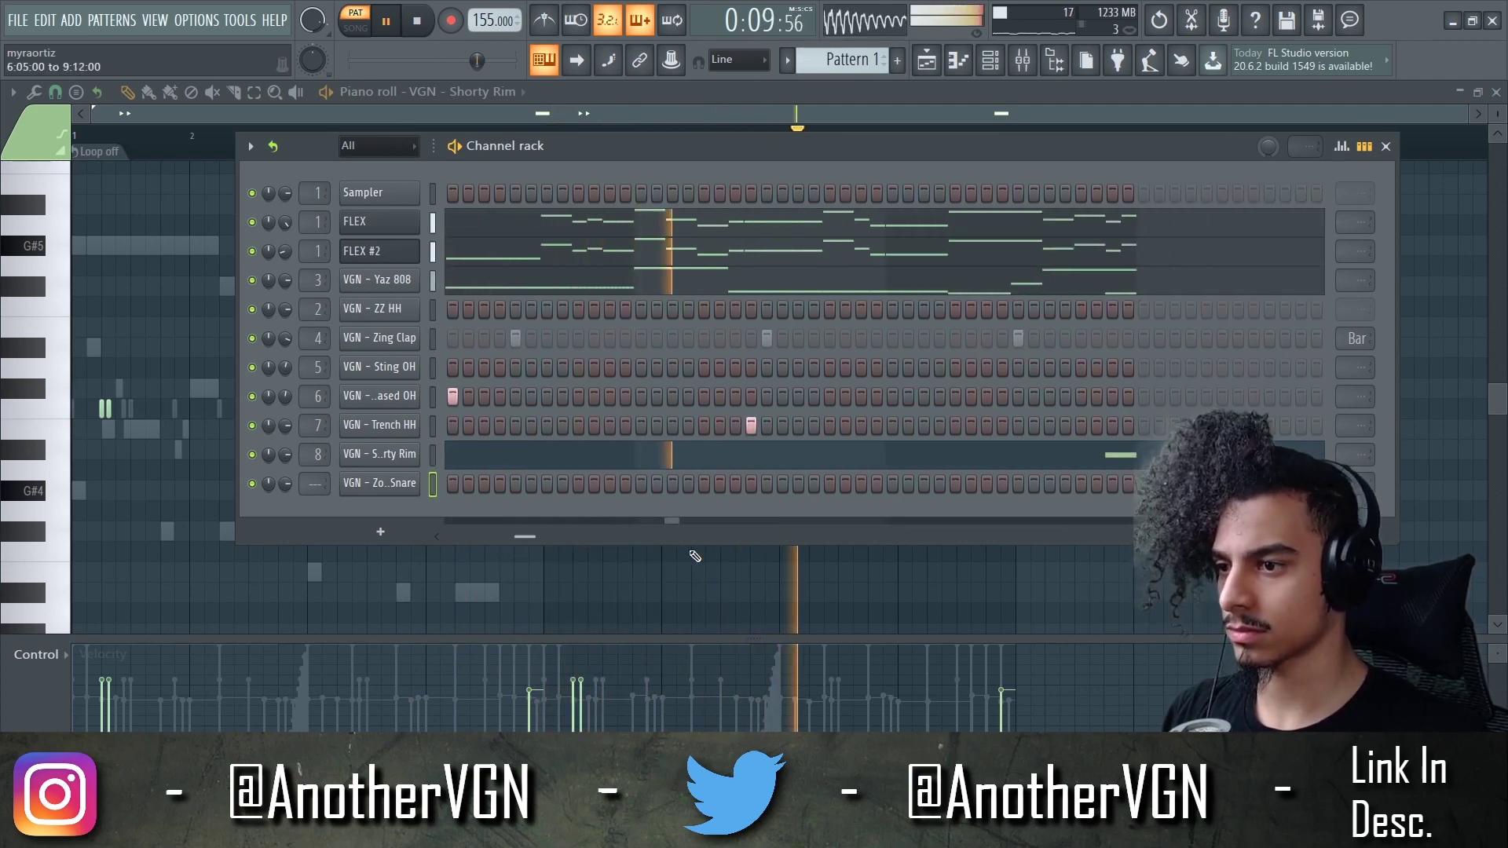
Switch the piano roll to the VGN - Zone 6 Snare channel and play the pattern from within bar 7
key("F6")
key("space")
left_click(503, 92)
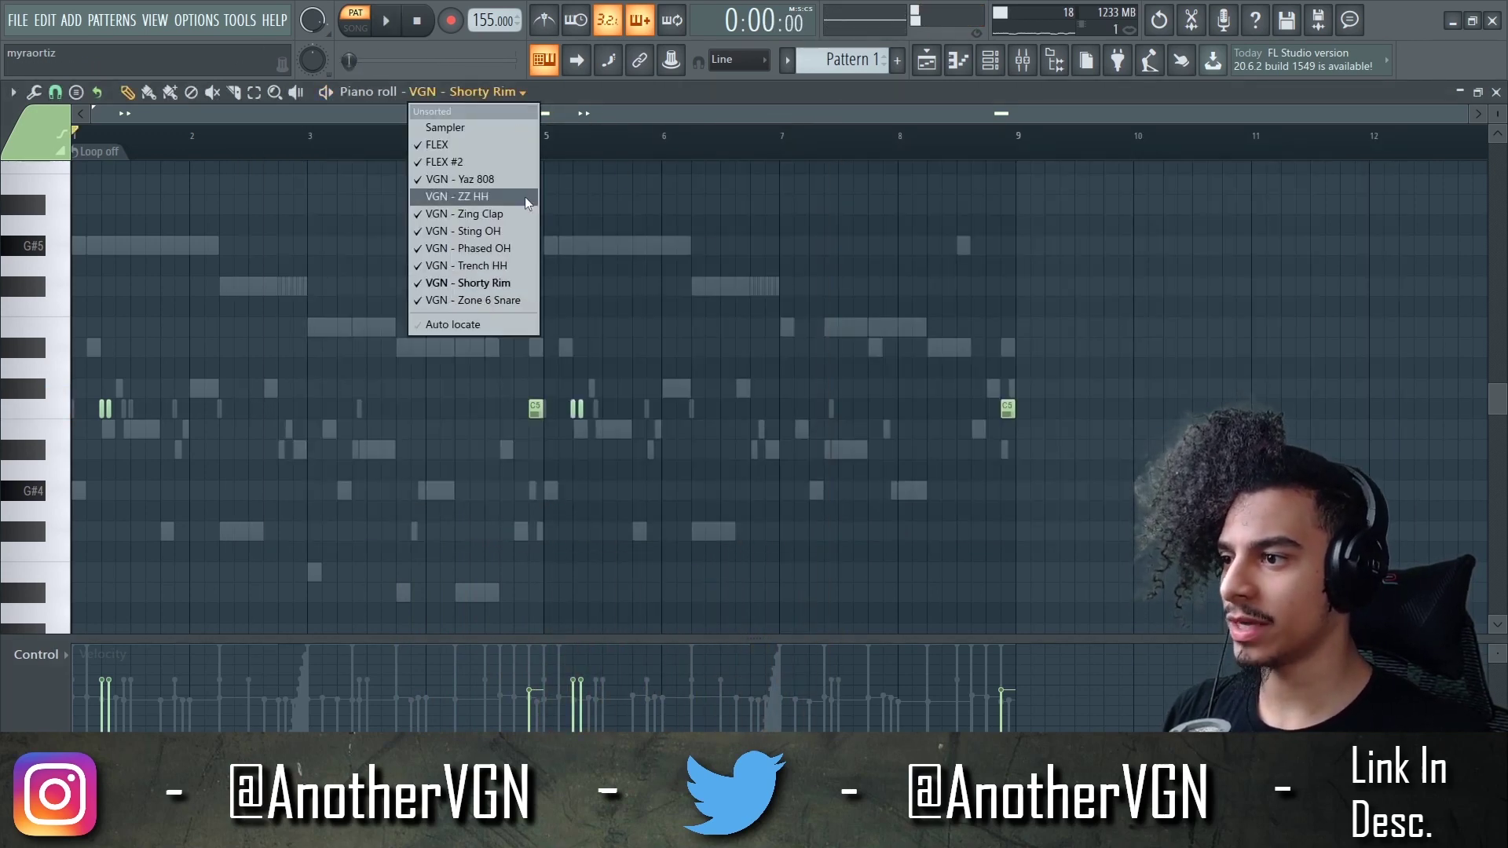
left_click(493, 299)
left_click(852, 140)
key("space")
scroll(982, 369, "up", 4)
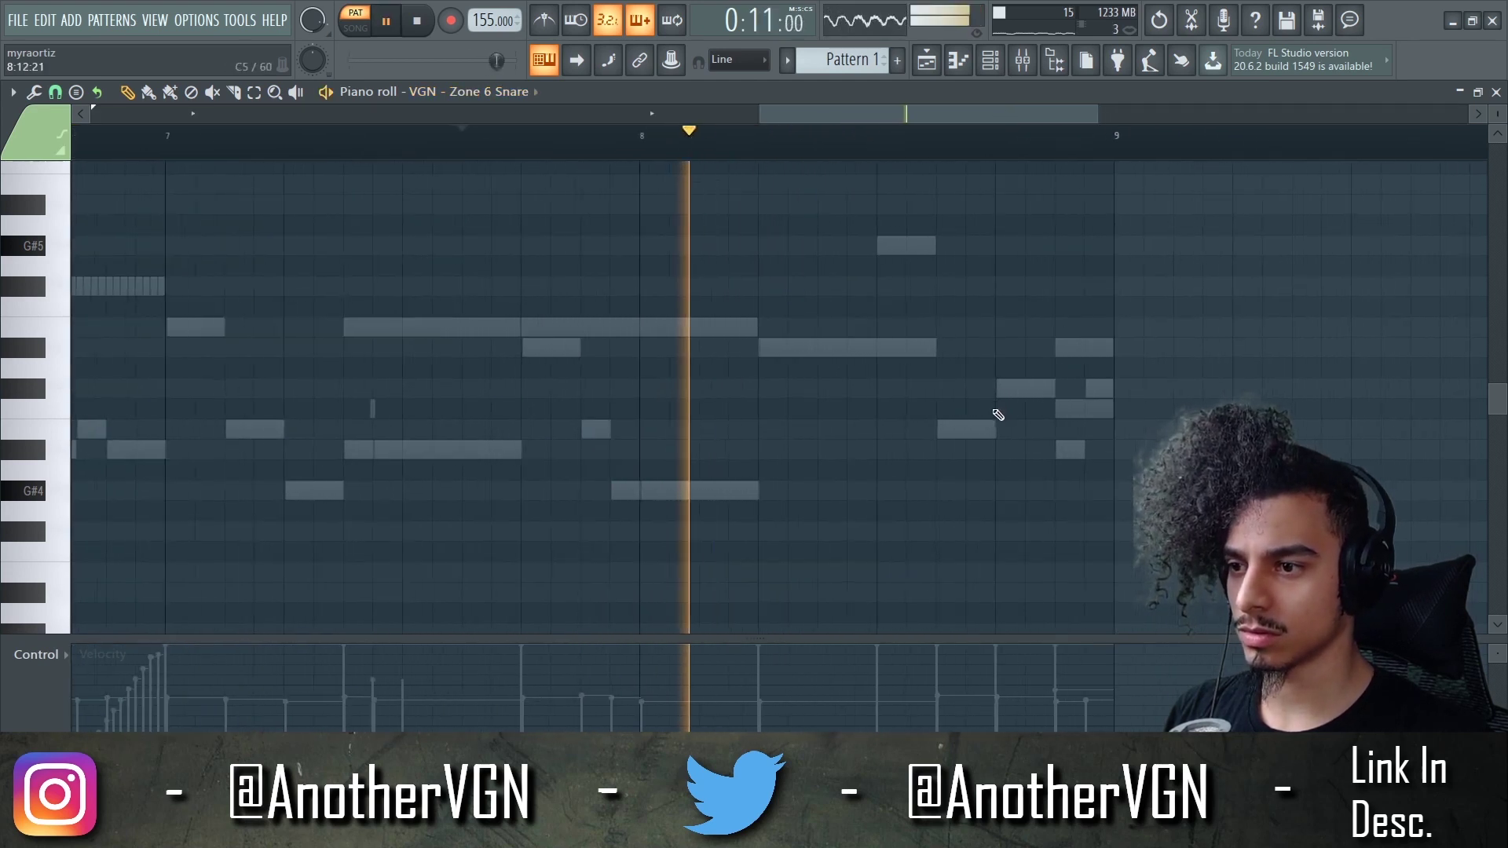
Try a run of three short C5 snare notes late in bar 8 with 1/2 step snapping, and delete them
left_click(939, 432)
key("space")
left_click_drag(940, 431, 940, 397)
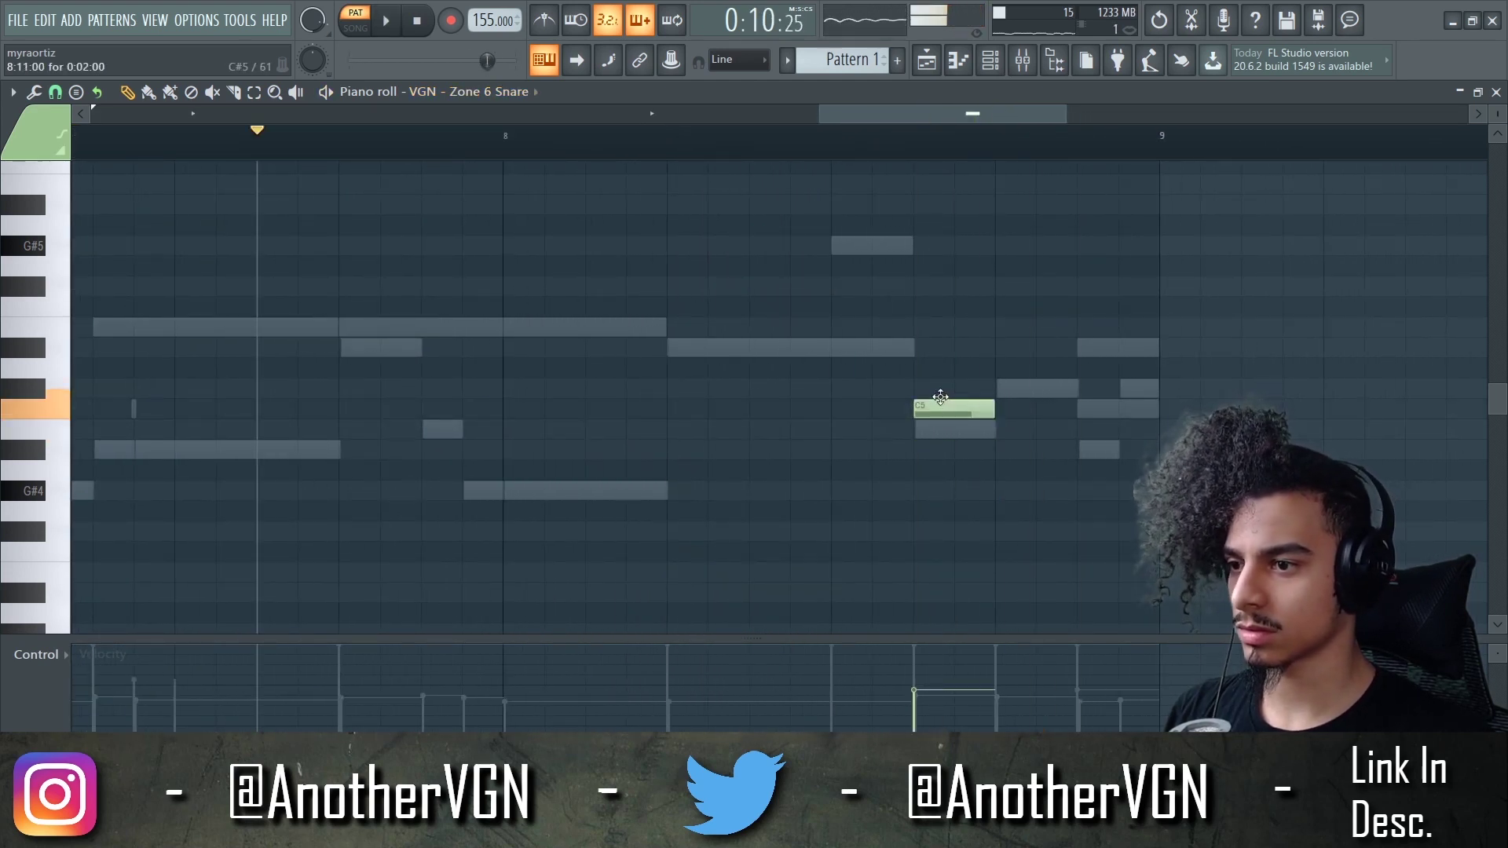
left_click(55, 92)
left_click(83, 248)
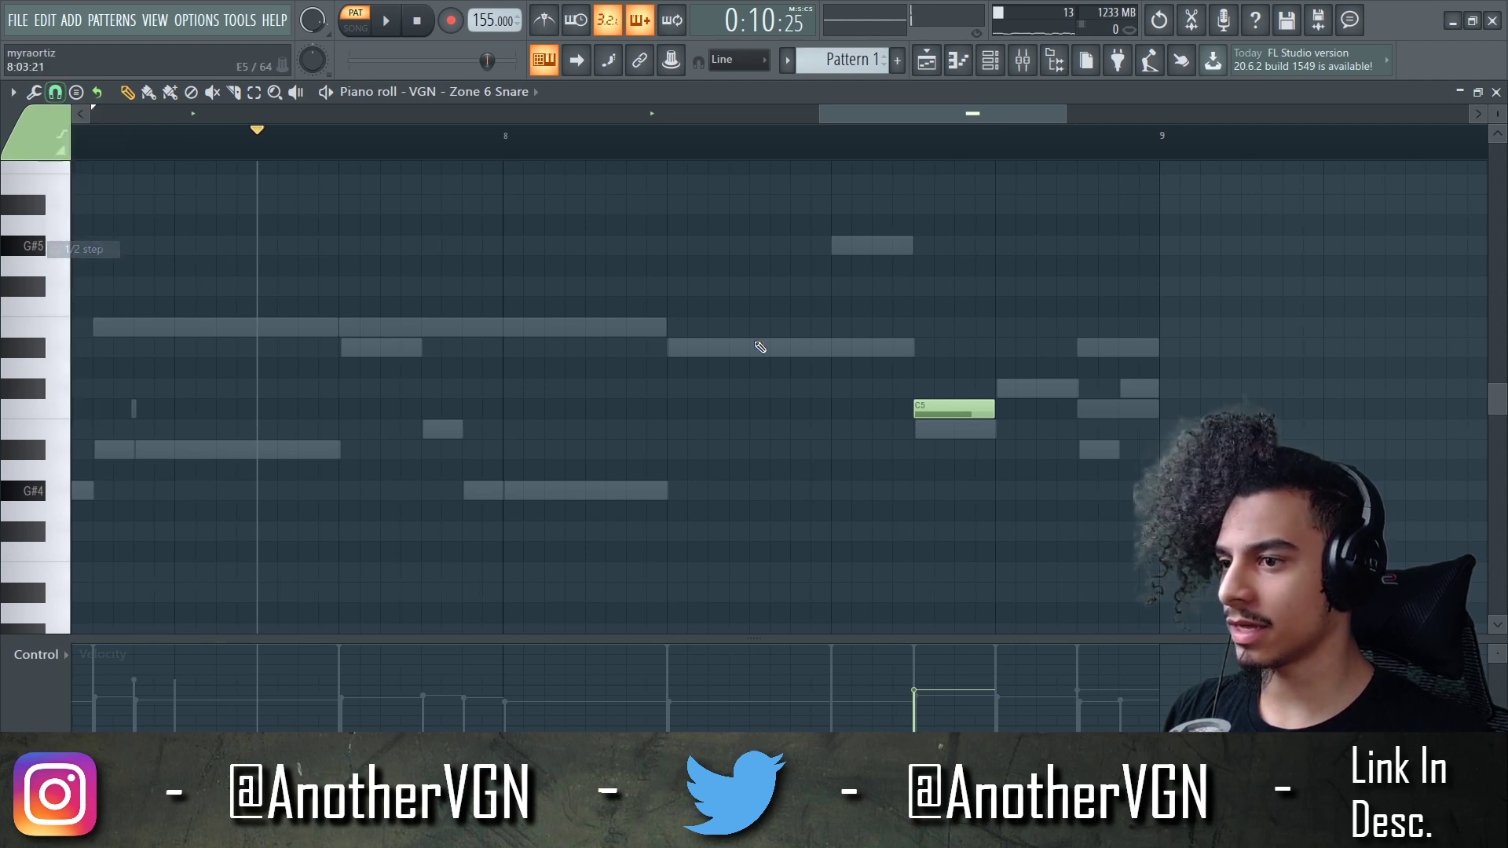
key("space")
left_click_drag(992, 408, 950, 407)
left_click(973, 407)
left_click(1001, 409)
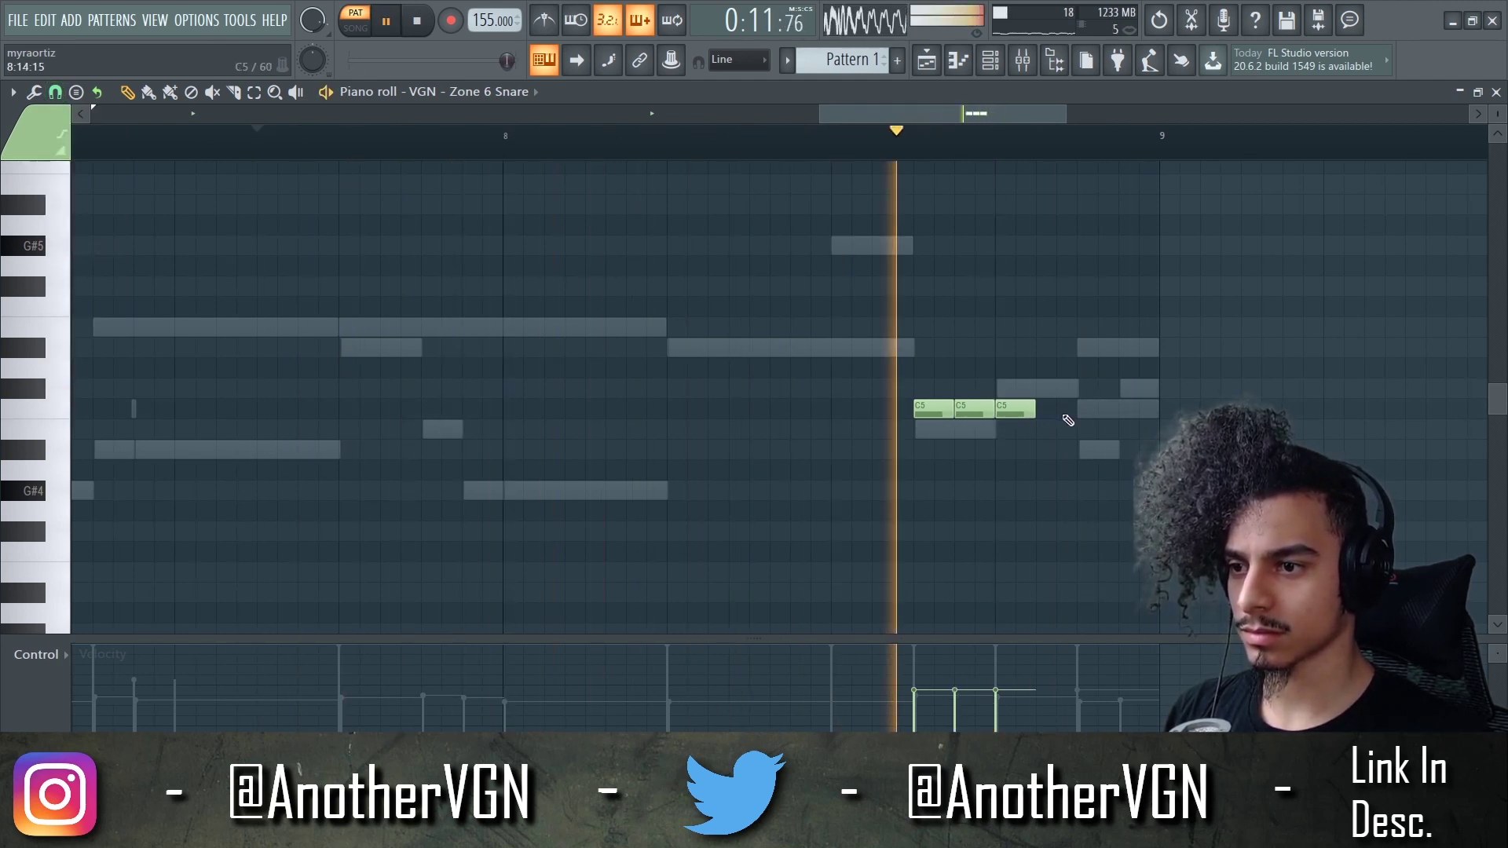
right_click(933, 409)
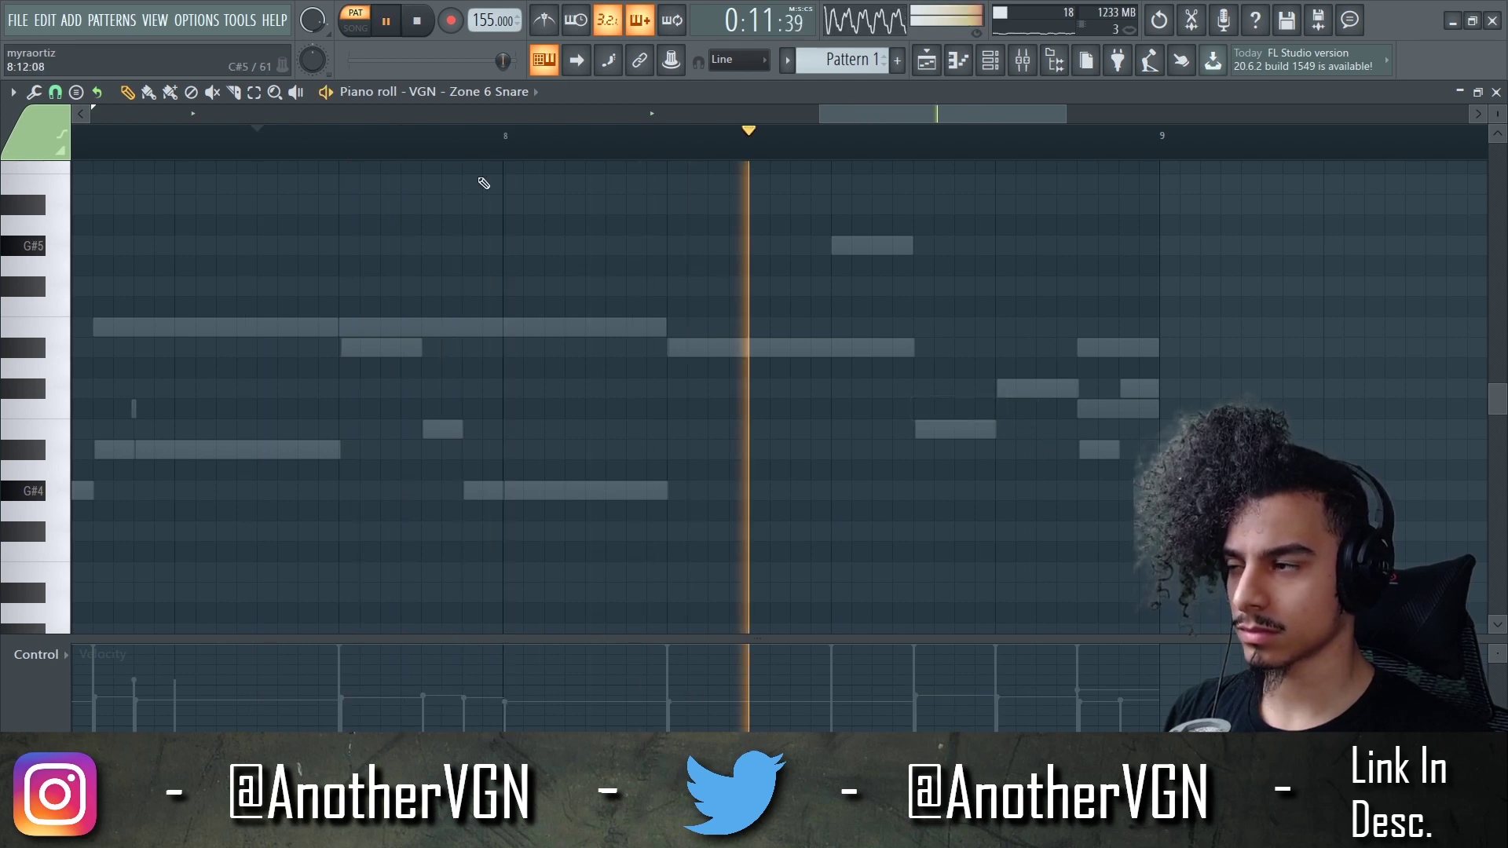
Set the piano roll snap to Step and add a run of four Zone 6 Snare notes in the second half of bar 8
key("space")
left_click(55, 92)
left_click(74, 264)
key("space")
left_click(1007, 385)
left_click(1044, 385)
left_click(1085, 386)
left_click(1121, 385)
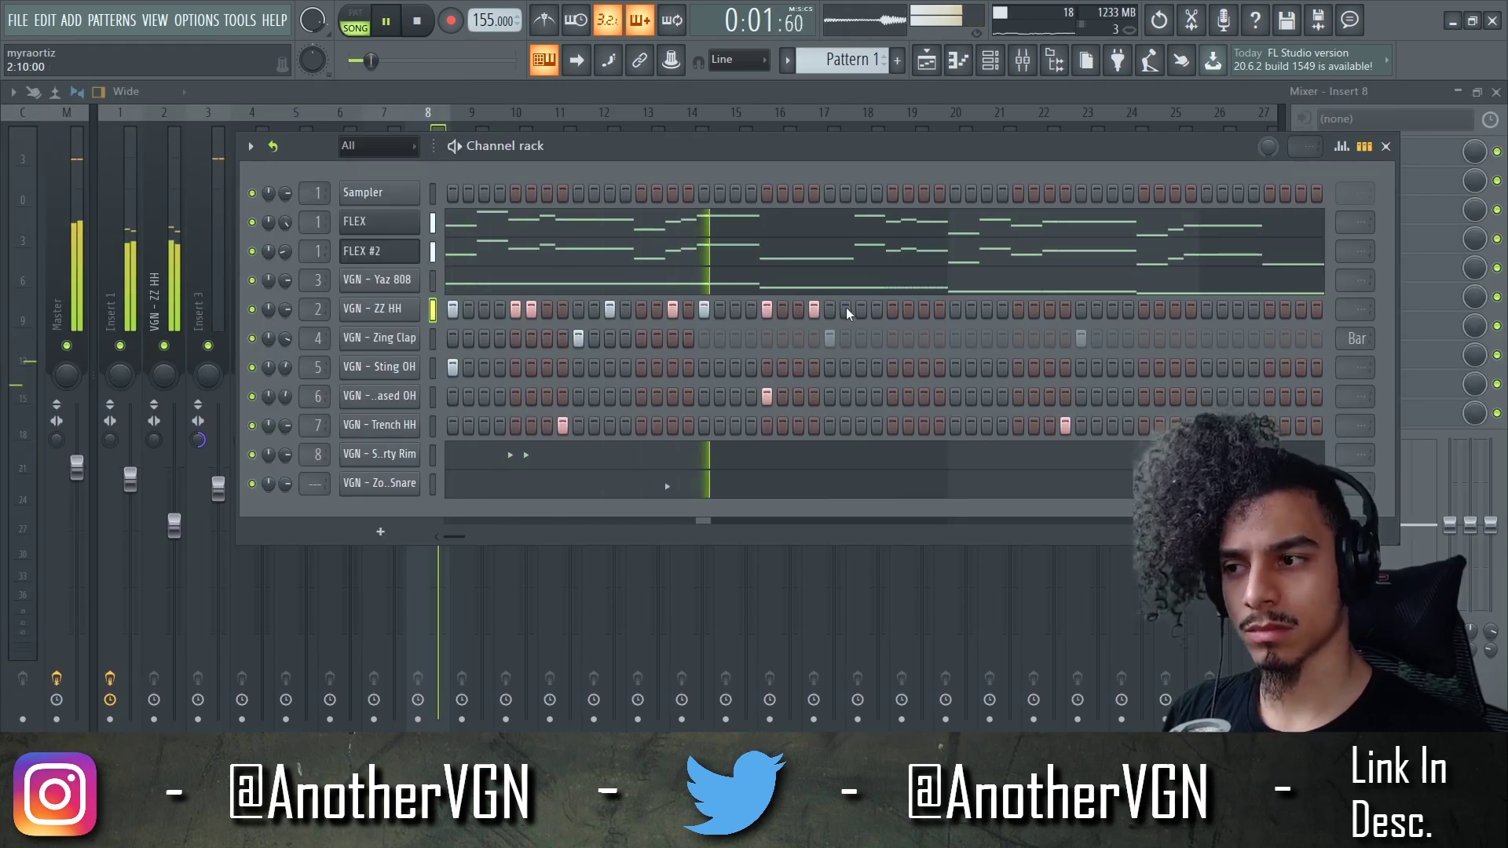
Add a ZZ HH hit on step 27 and stop playback
left_click(862, 310)
key("space")
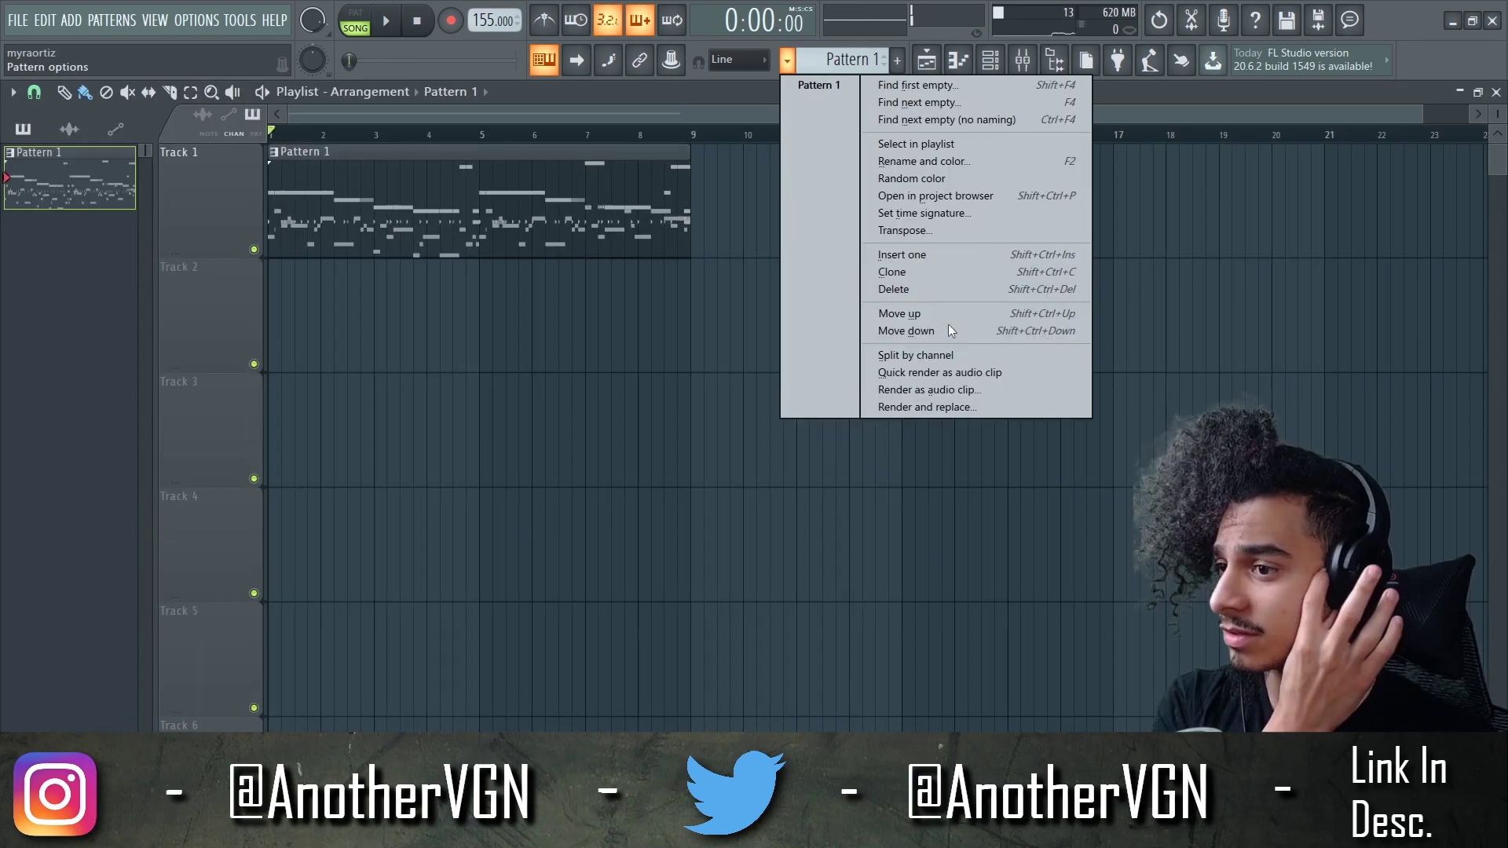
Split Pattern 1 by channel and move the FLEX, FLEX #2 and Yaz 808 clips to Tracks 2, 3 and 4
left_click(955, 354)
left_click_drag(563, 220, 545, 360)
left_click_drag(459, 235, 412, 443)
left_click_drag(394, 226, 317, 552)
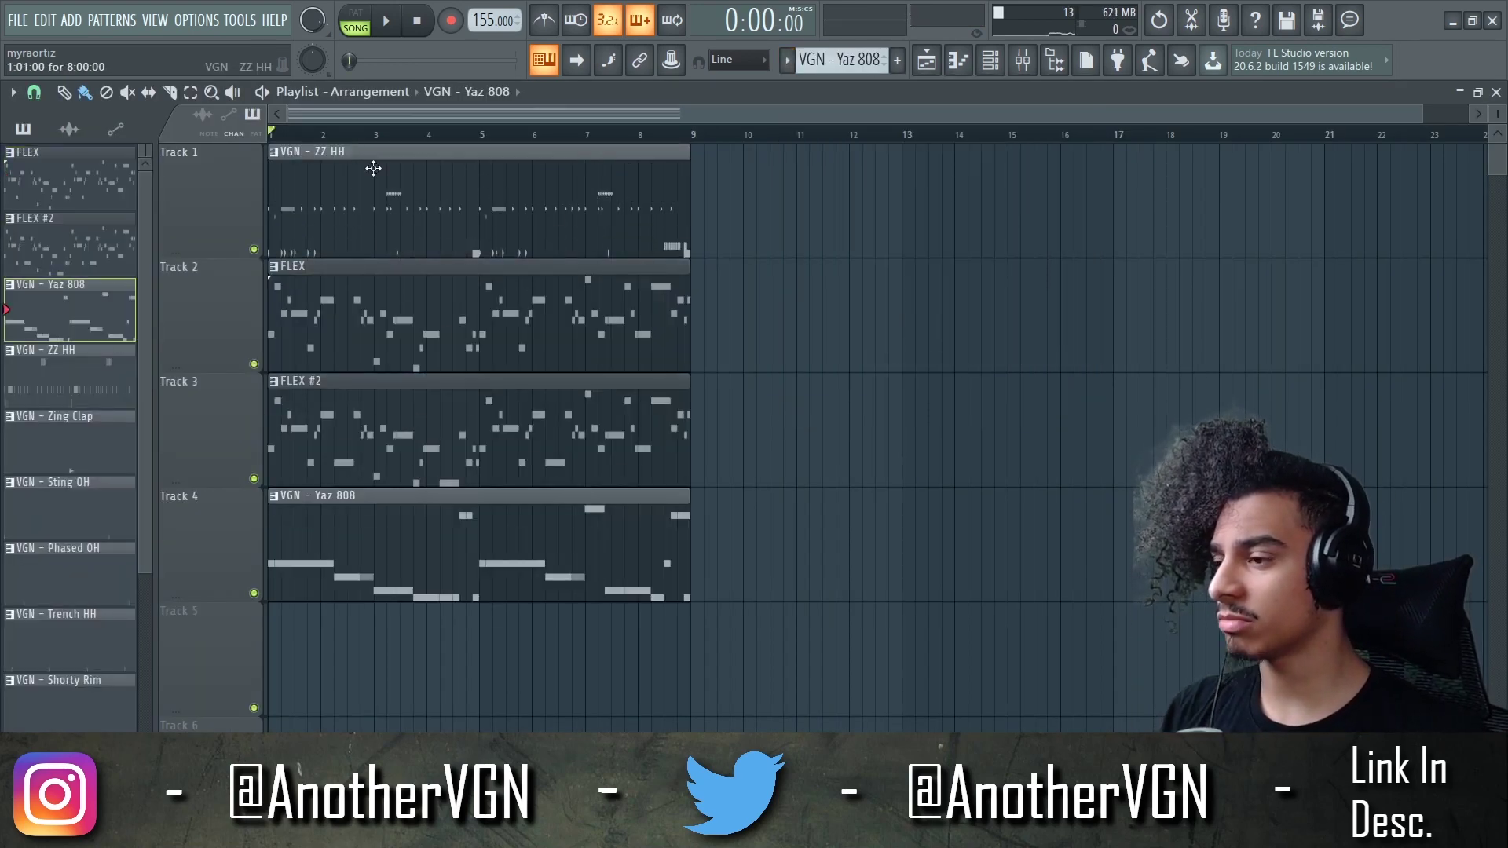
Move the ZZ HH, Sting OH and Phased OH clips to the start of Tracks 5, 6 and 7
left_click_drag(317, 205, 317, 659)
left_click_drag(357, 195, 357, 730)
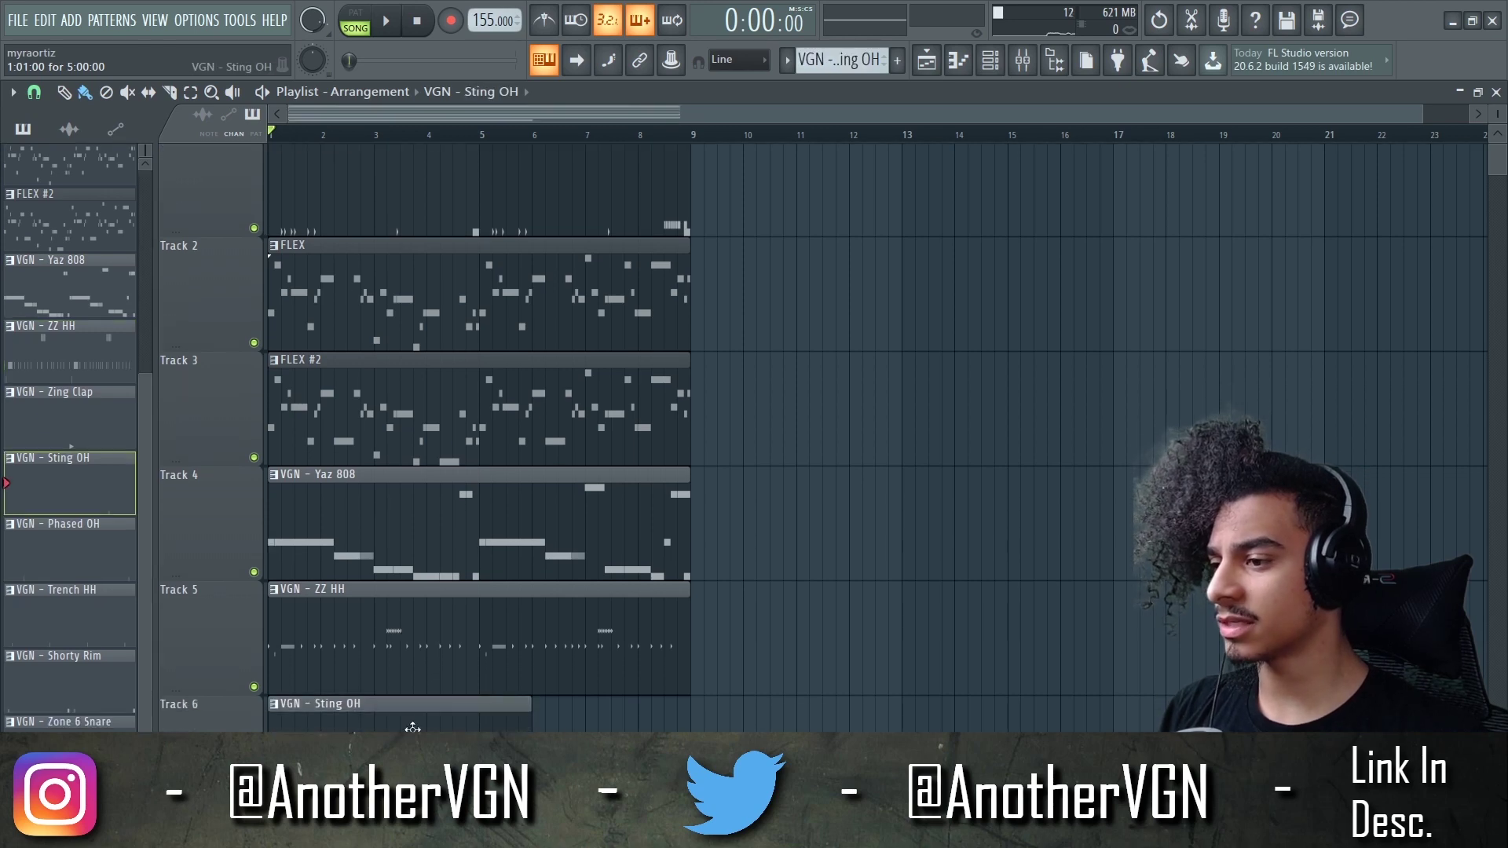
scroll(353, 282, "up", 1)
left_click_drag(353, 196, 833, 724)
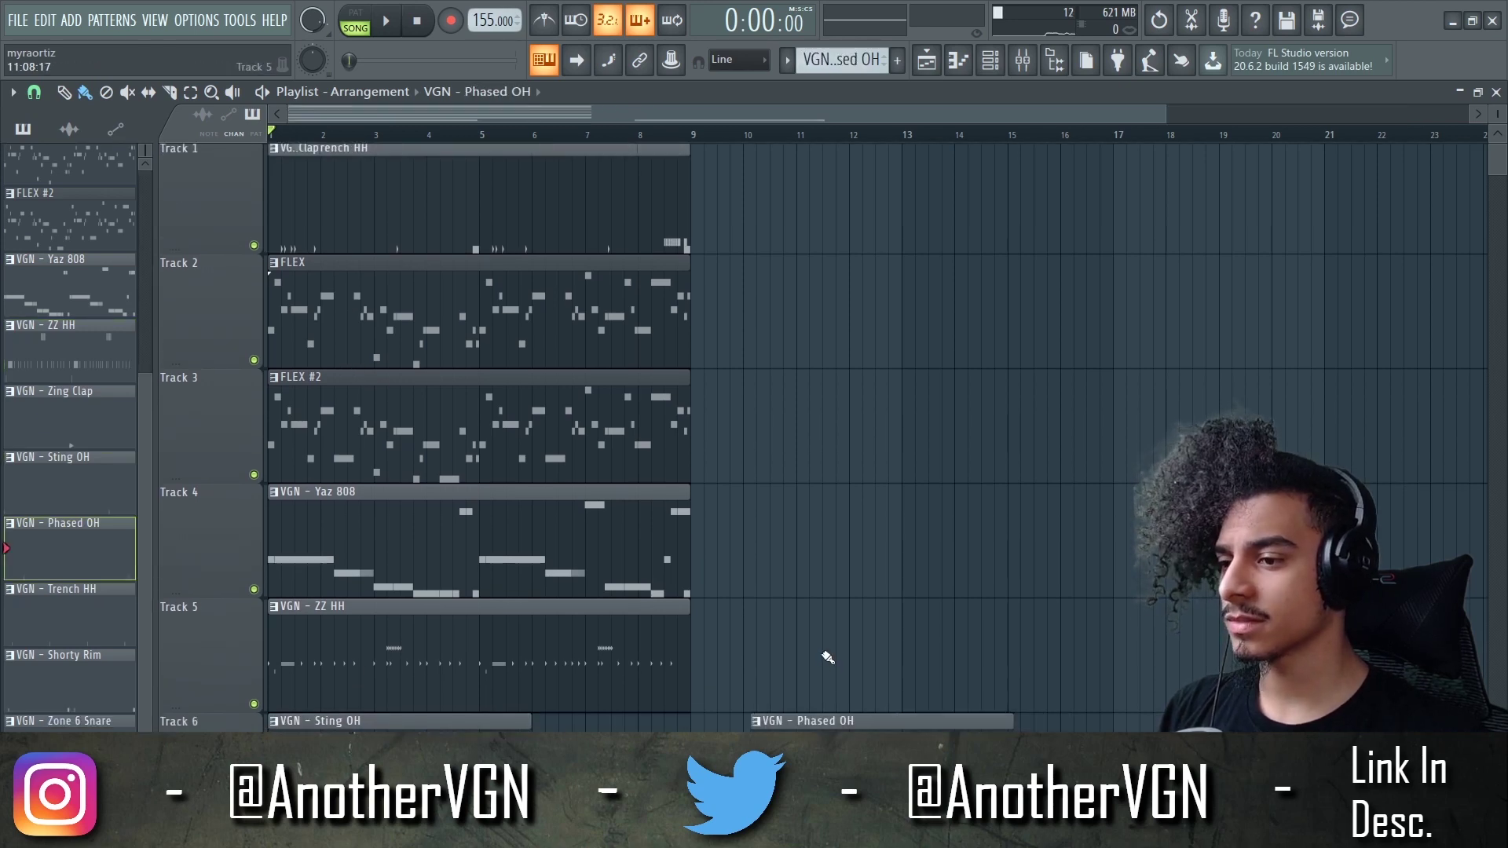
scroll(829, 503, "down", 6)
scroll(832, 354, "up", 2)
left_click_drag(827, 360, 208, 460)
scroll(208, 460, "up", 4)
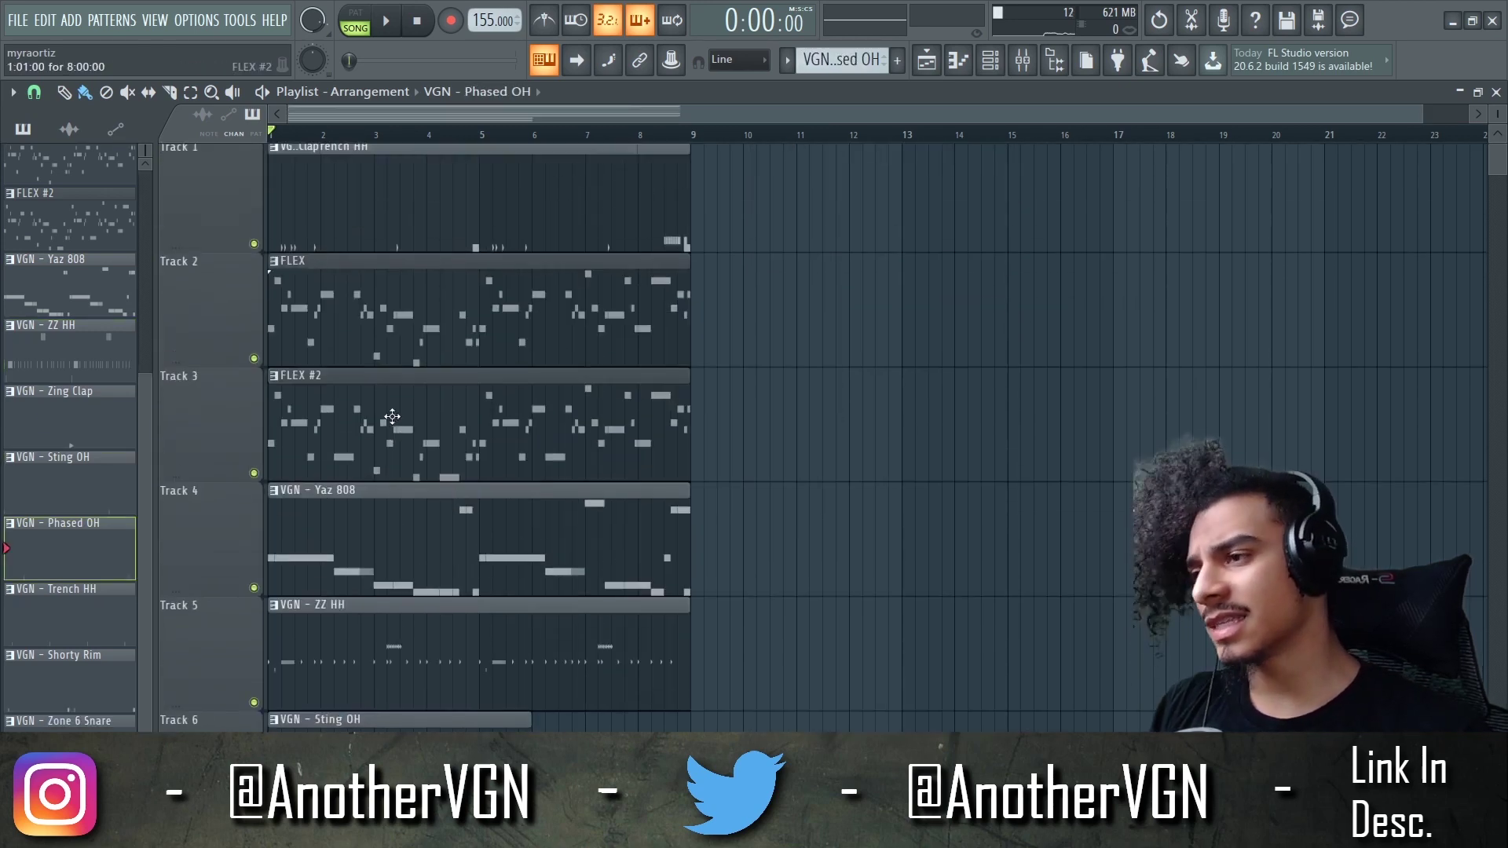
Move the Trench HH, Shorty Rim, Zone 6 Snare and Zing Clap clips to the start of Tracks 8, 9, 10 and 11
left_click_drag(361, 239, 246, 665)
scroll(246, 665, "up", 3)
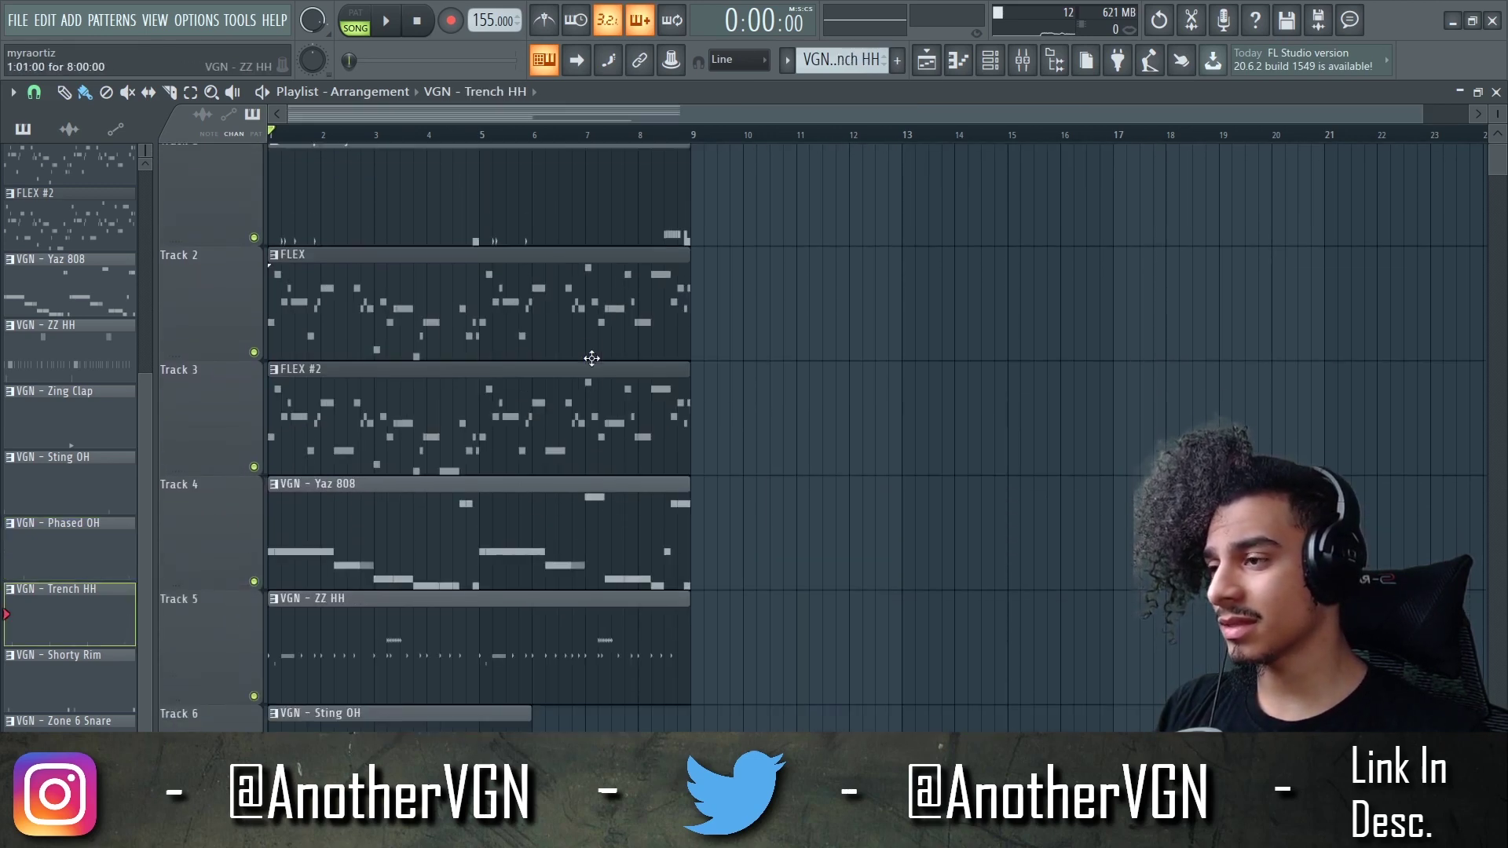
left_click_drag(526, 201, 468, 682)
scroll(487, 400, "up", 4)
left_click_drag(505, 220, 417, 653)
scroll(380, 468, "up", 5)
left_click_drag(280, 165, 280, 637)
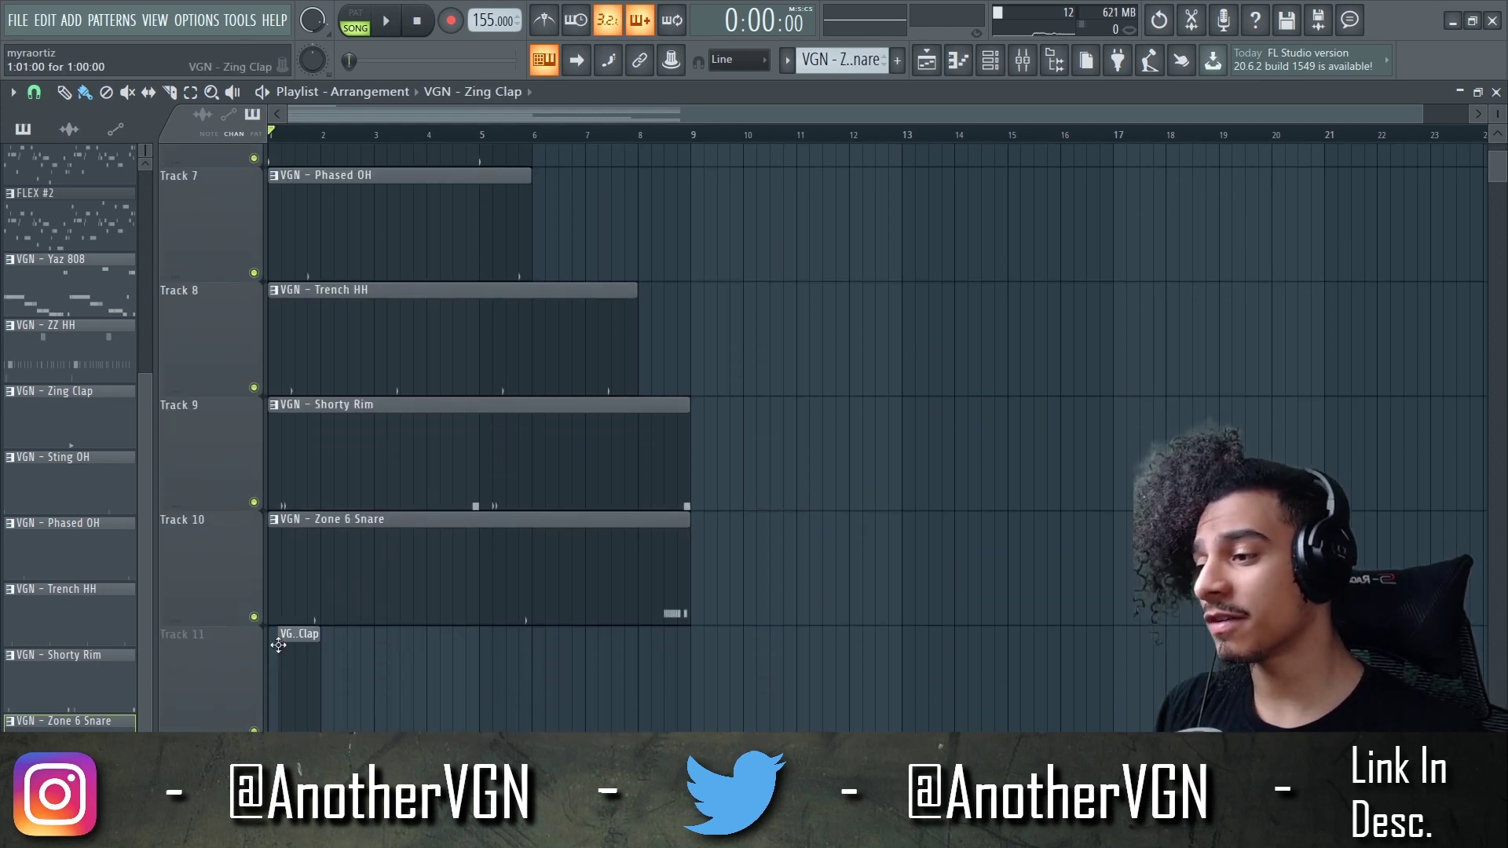
With the playlist snap set to Step, extend the Trench HH clip on Track 8 to the end of bar 8
left_click(29, 94)
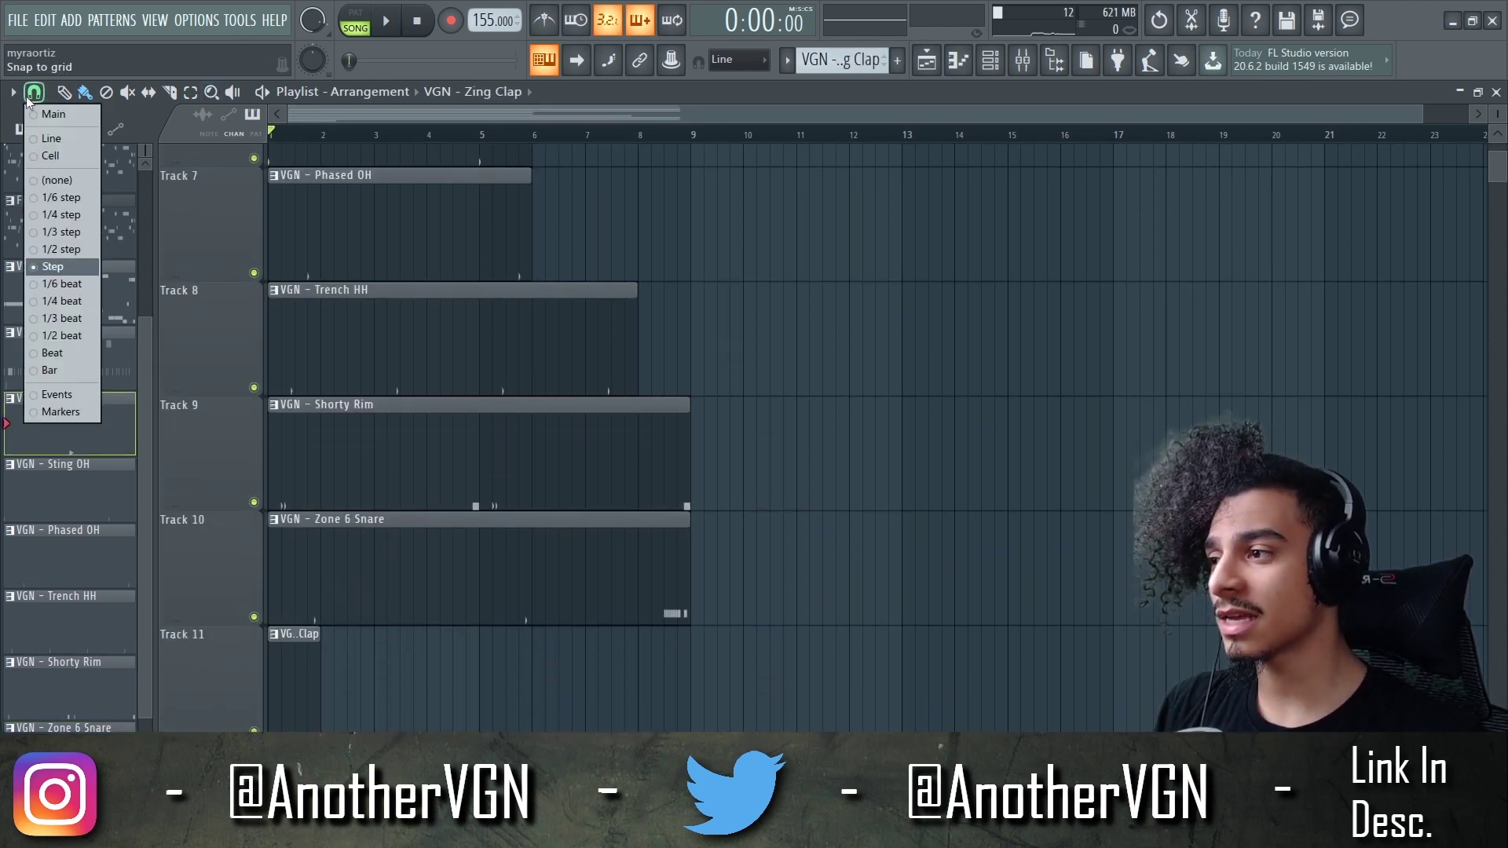
left_click(56, 251)
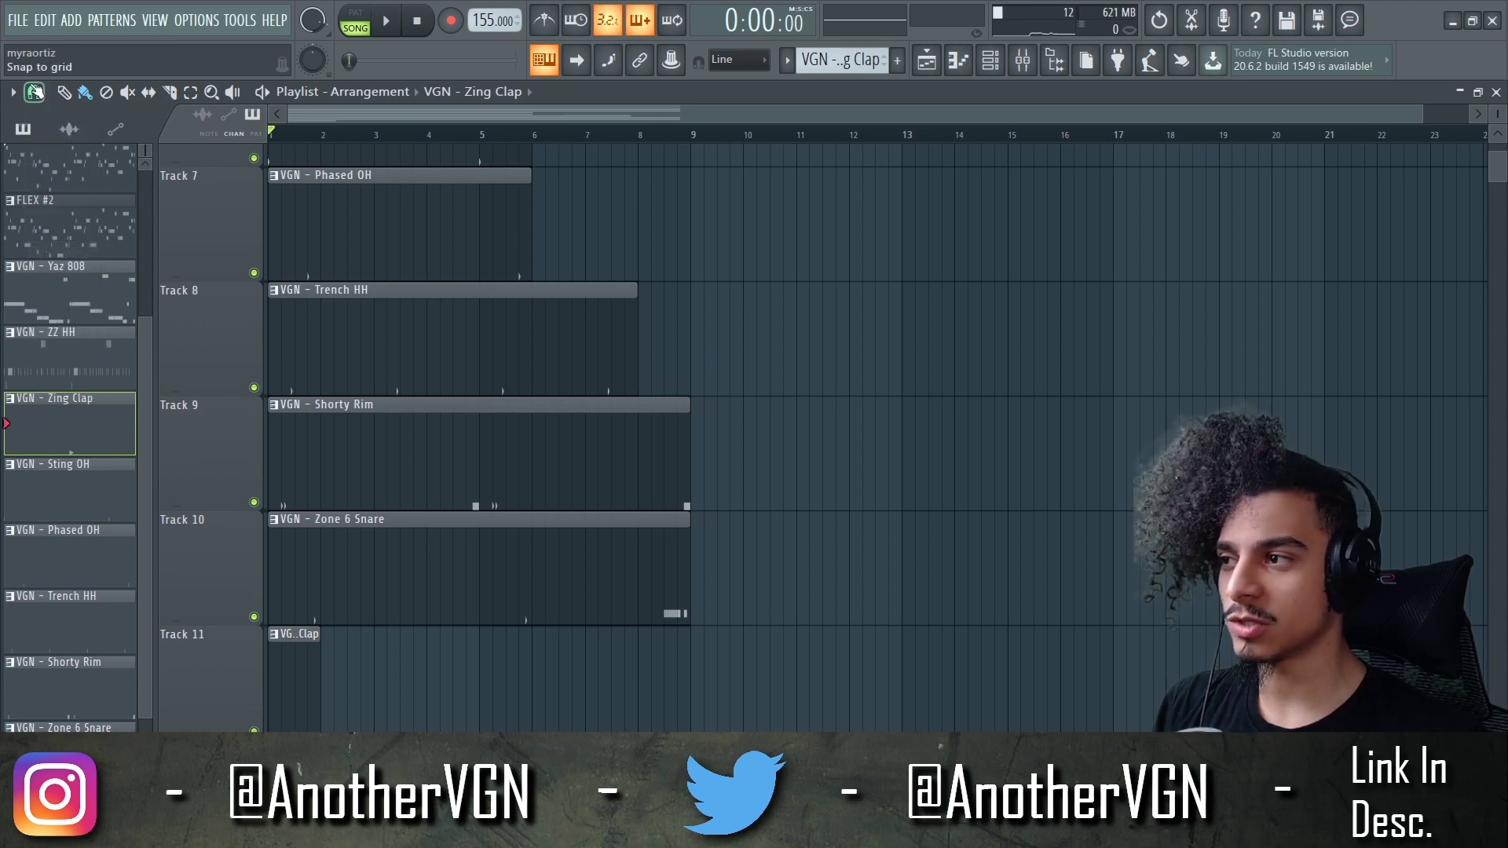
left_click(35, 93)
left_click(51, 266)
left_click_drag(631, 289, 690, 289)
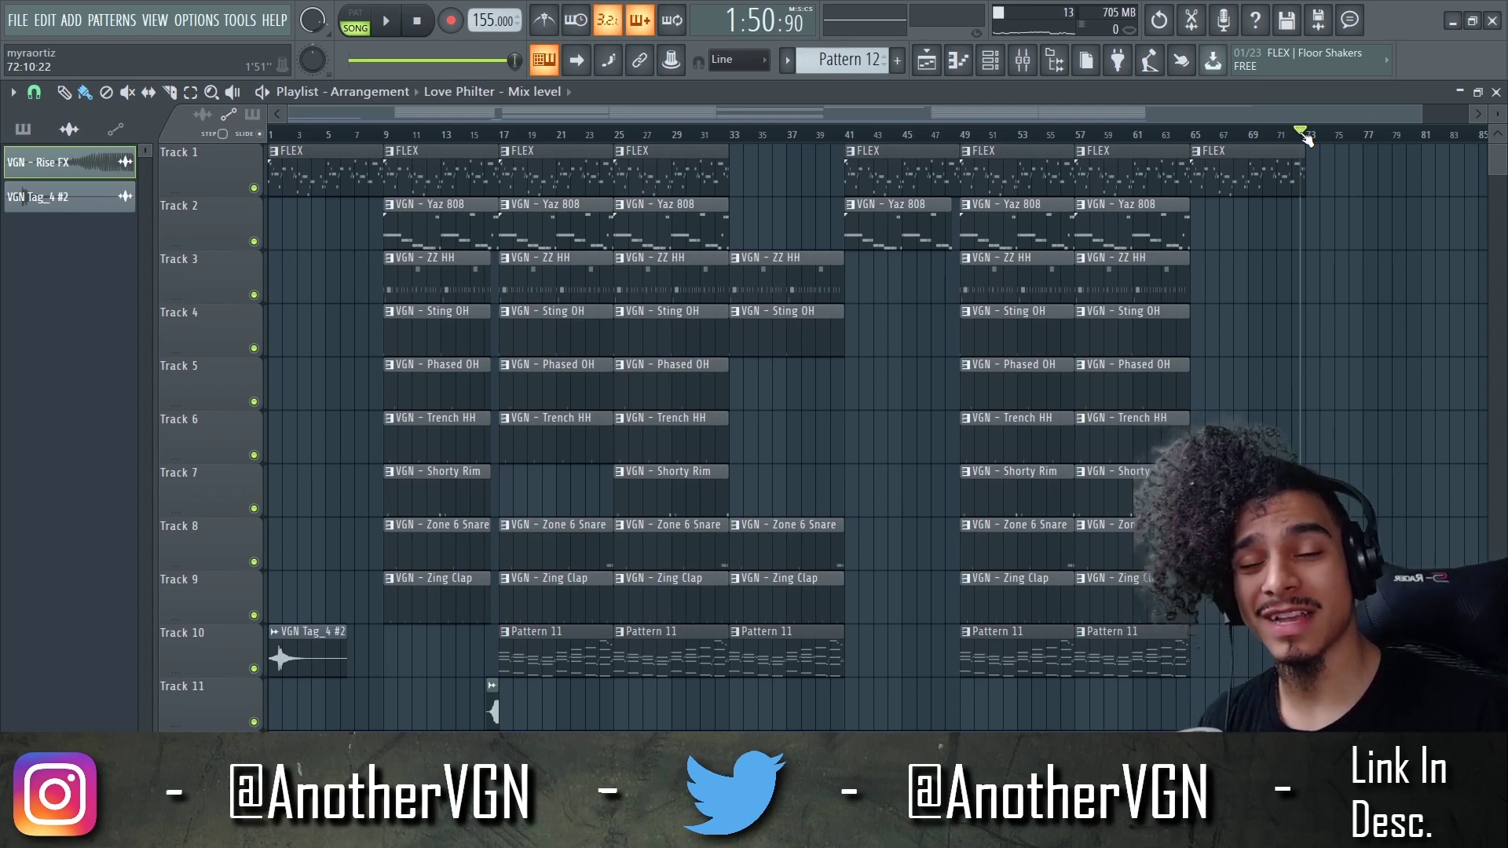